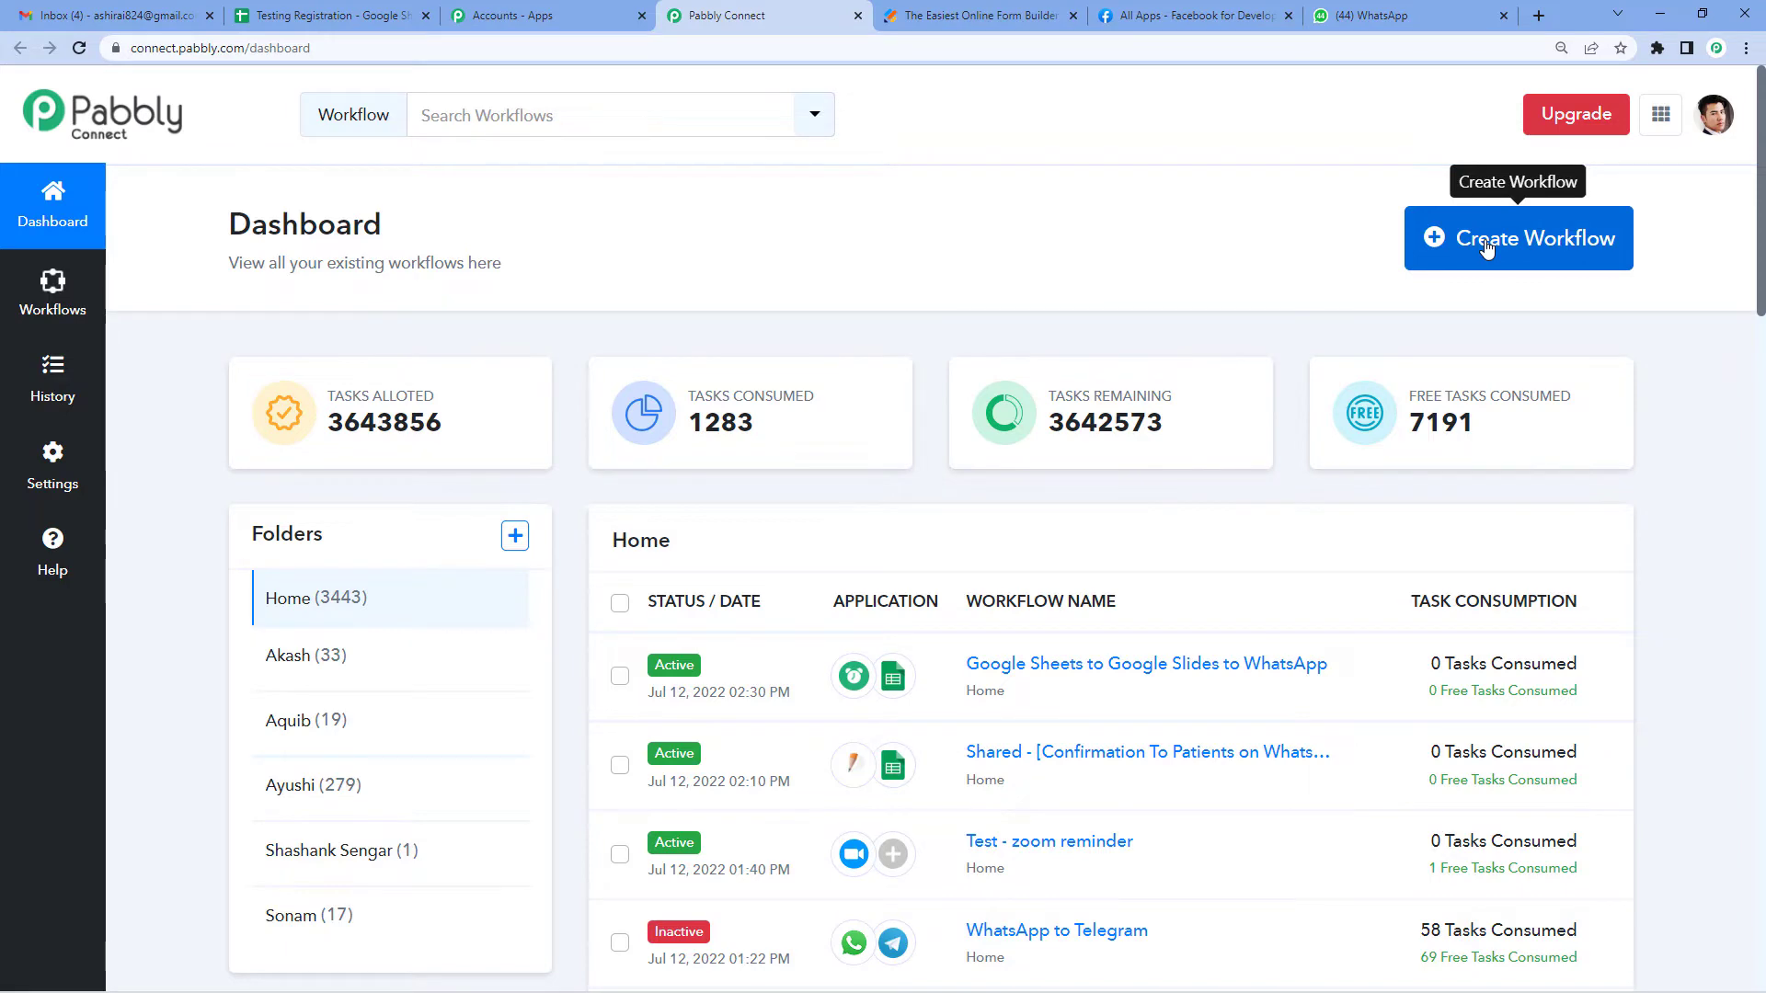
# Step: Create a new workflow named "JotForm To WhatsApp"
pyautogui.click(1487, 242)
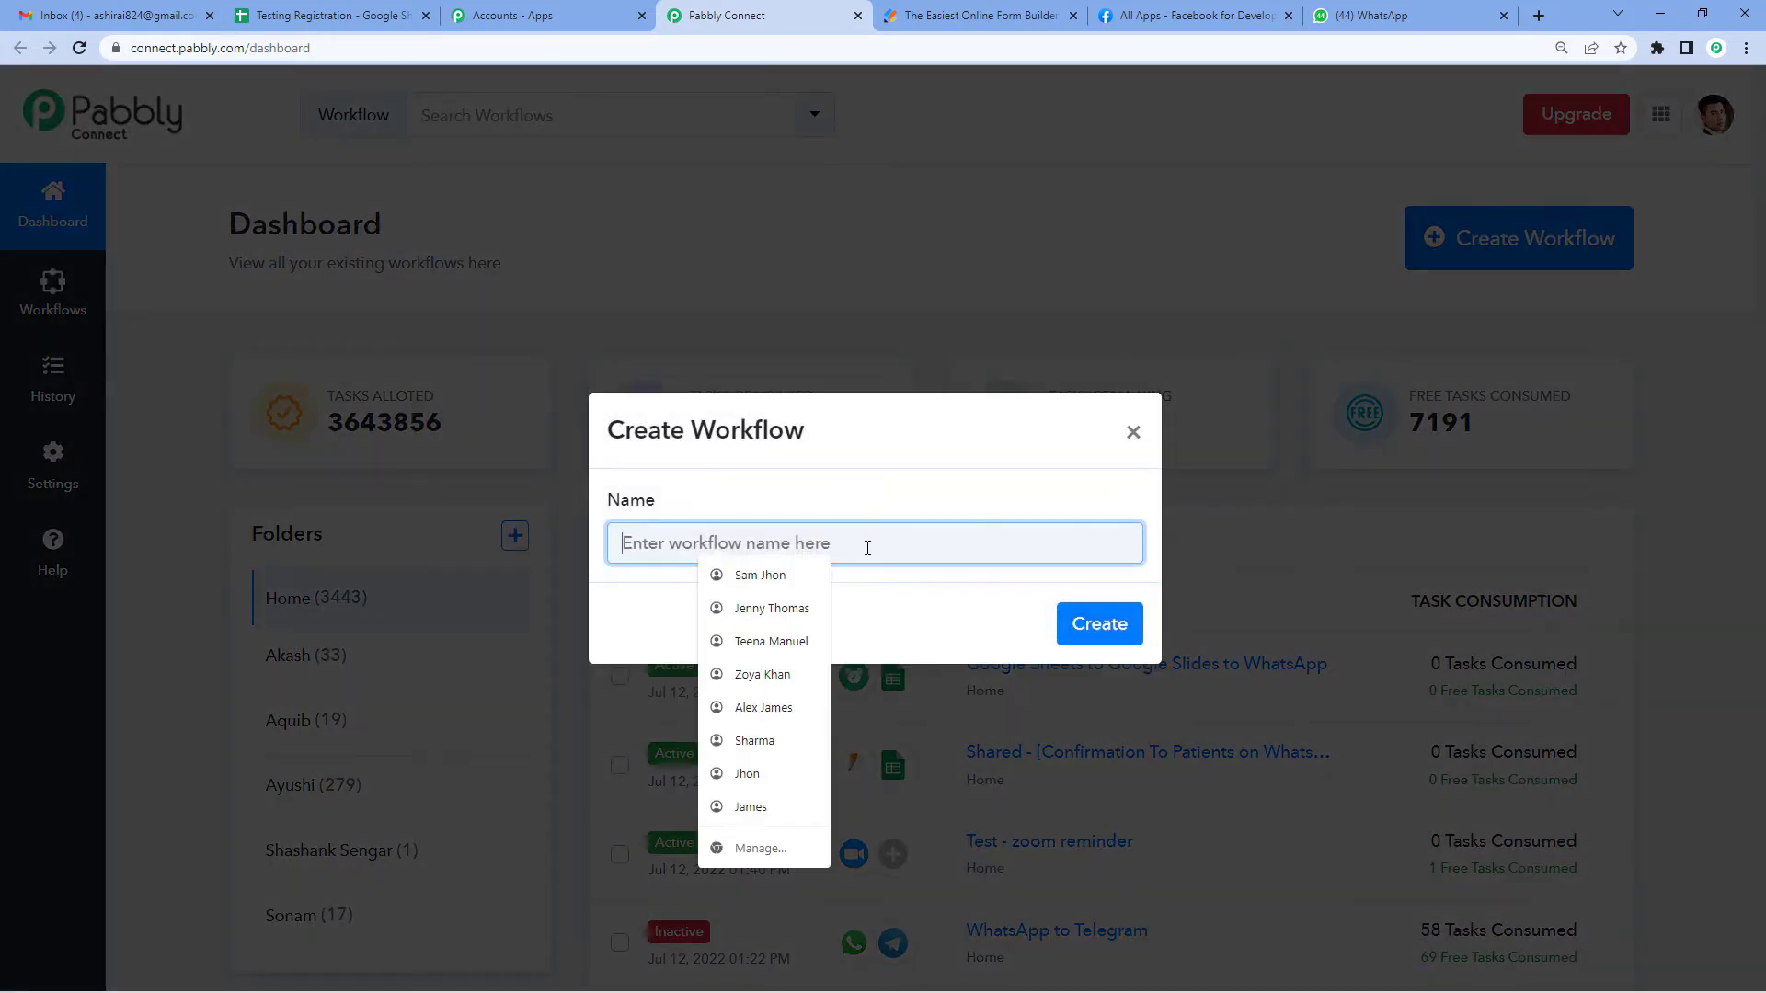
pyautogui.write('JotForm To WhatsApp')
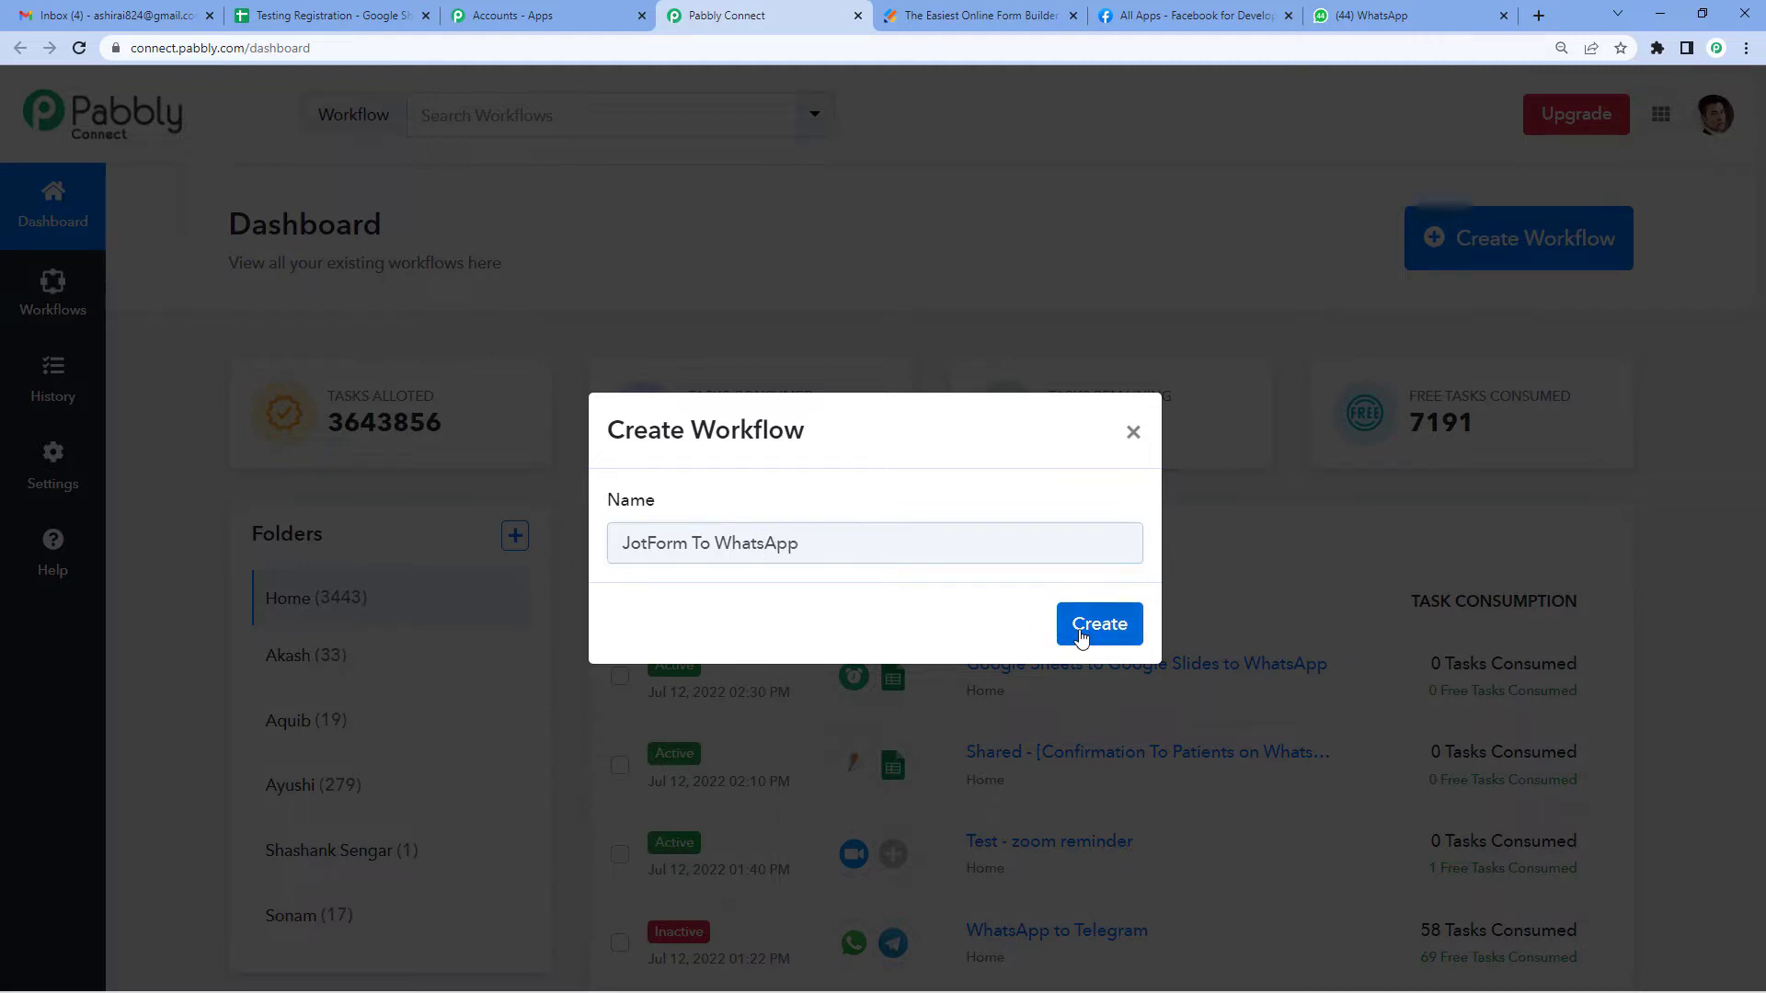
pyautogui.click(1078, 625)
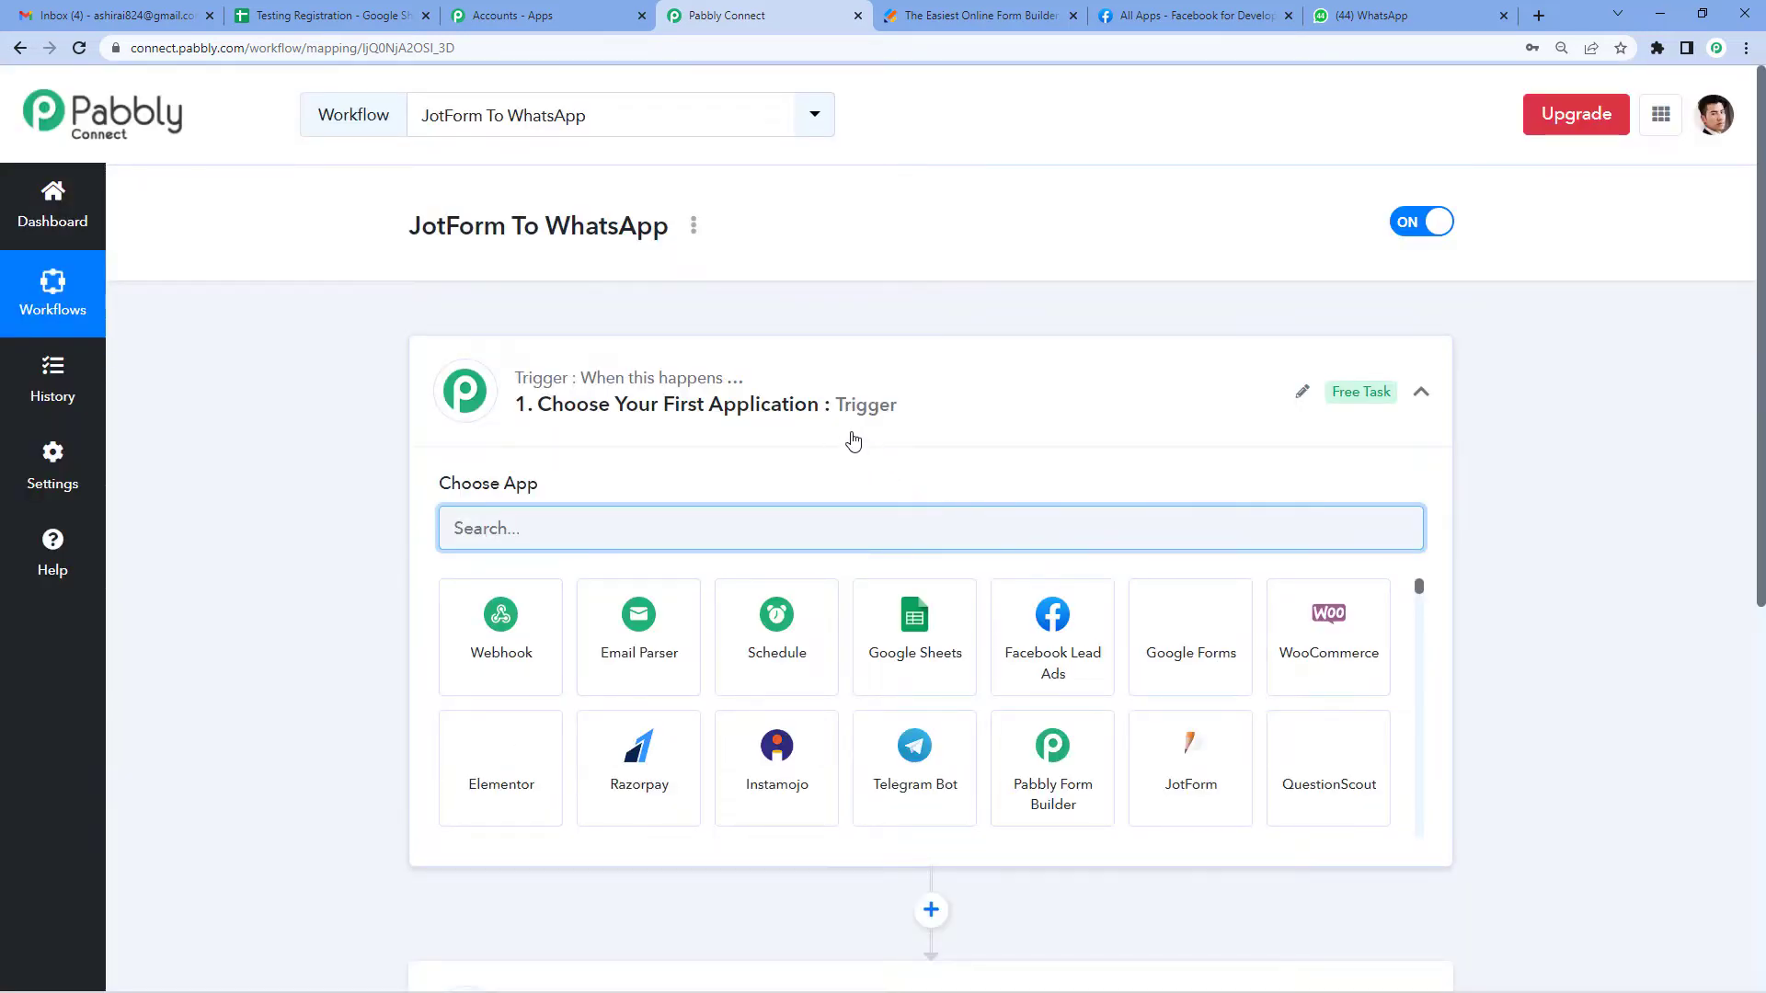
pyautogui.click(853, 442)
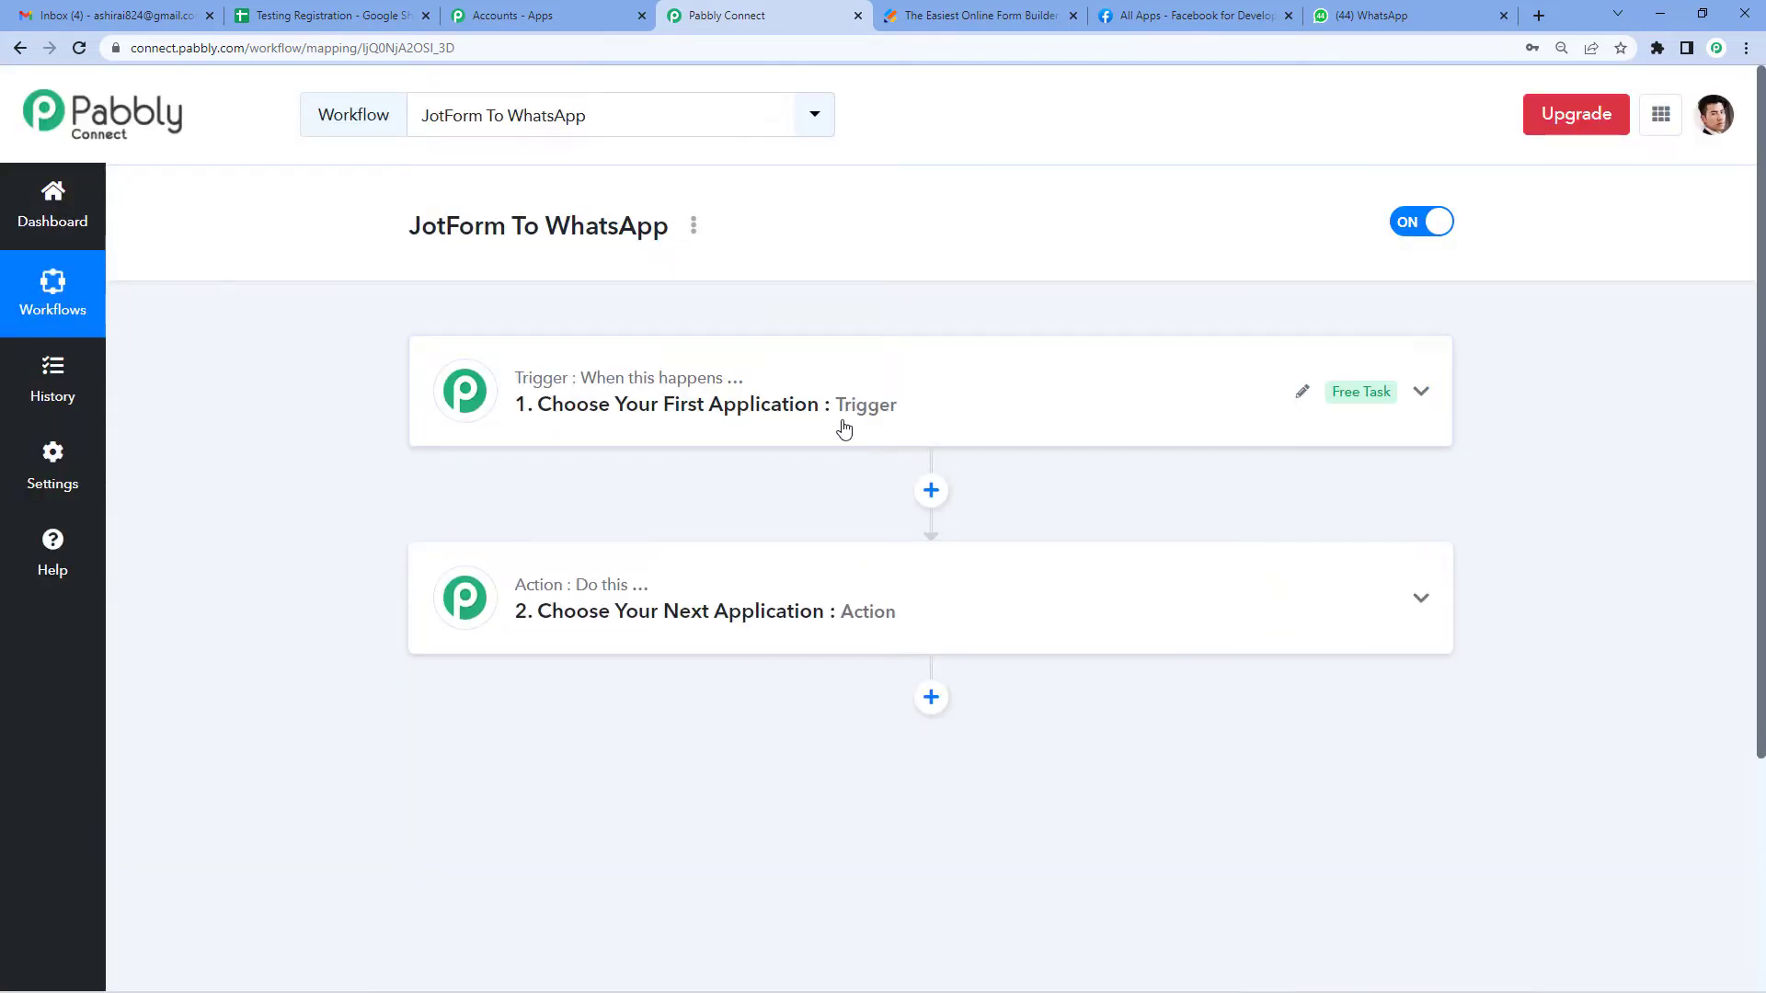
pyautogui.moveTo(581, 379); pyautogui.dragTo(737, 390)
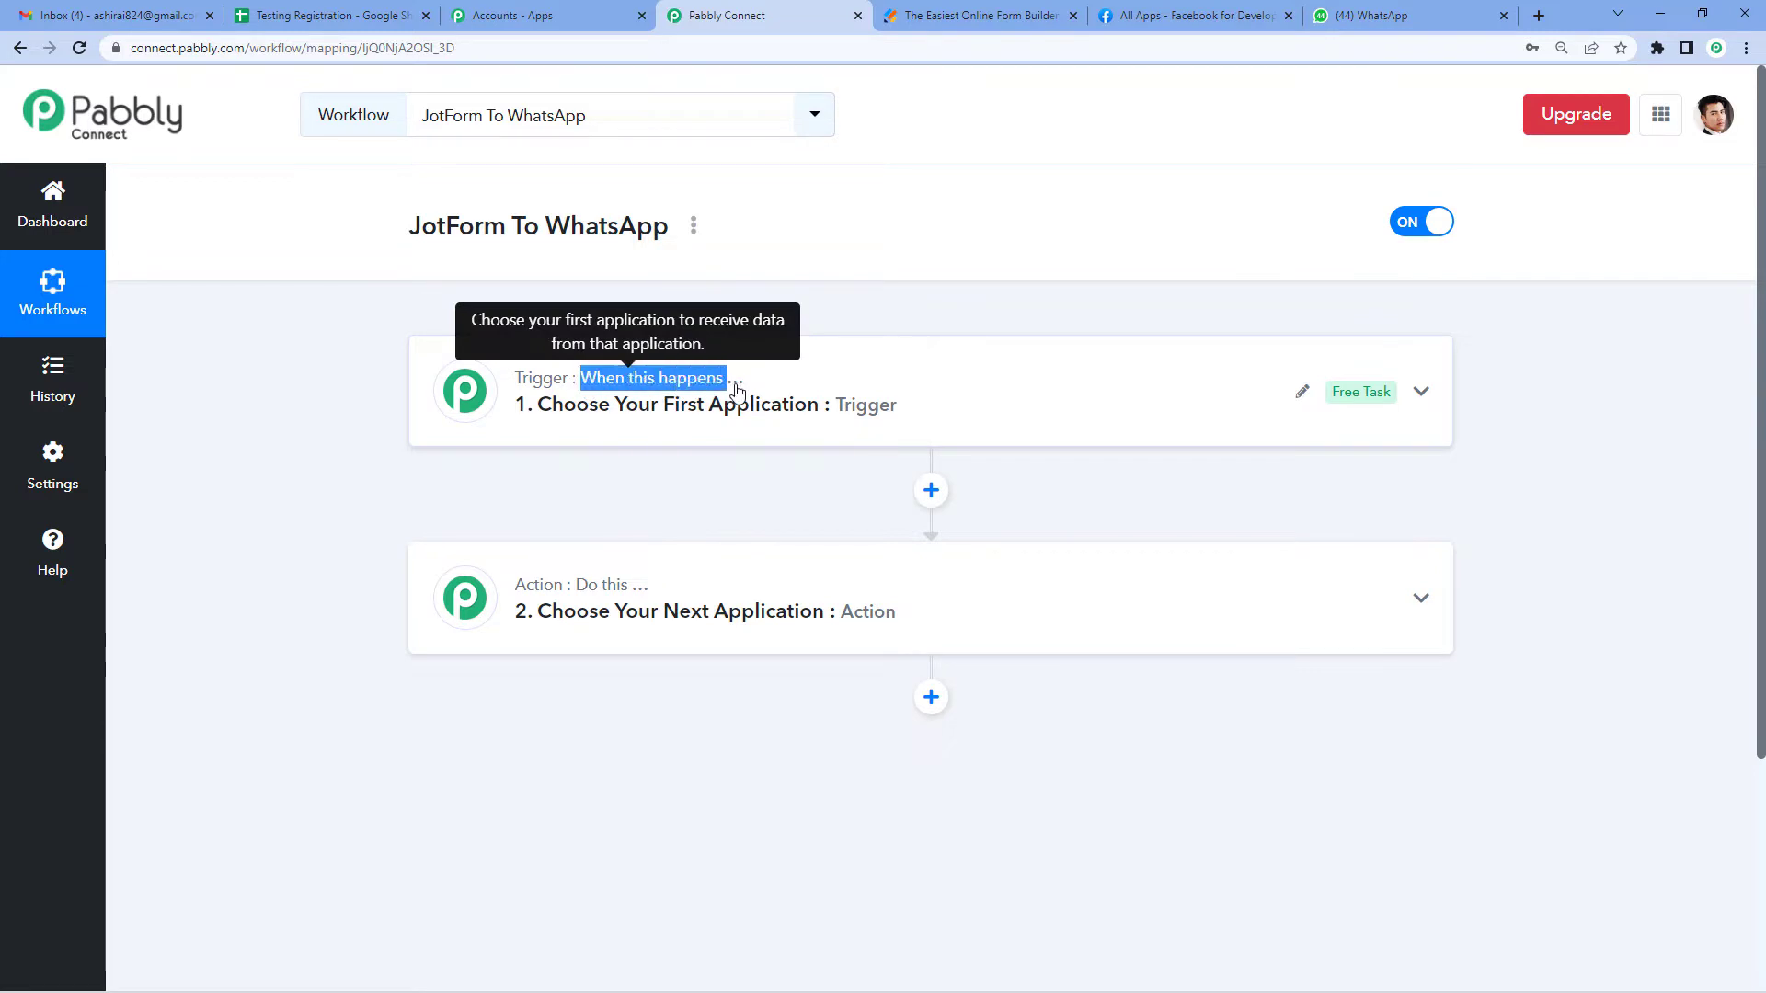
pyautogui.click(678, 405)
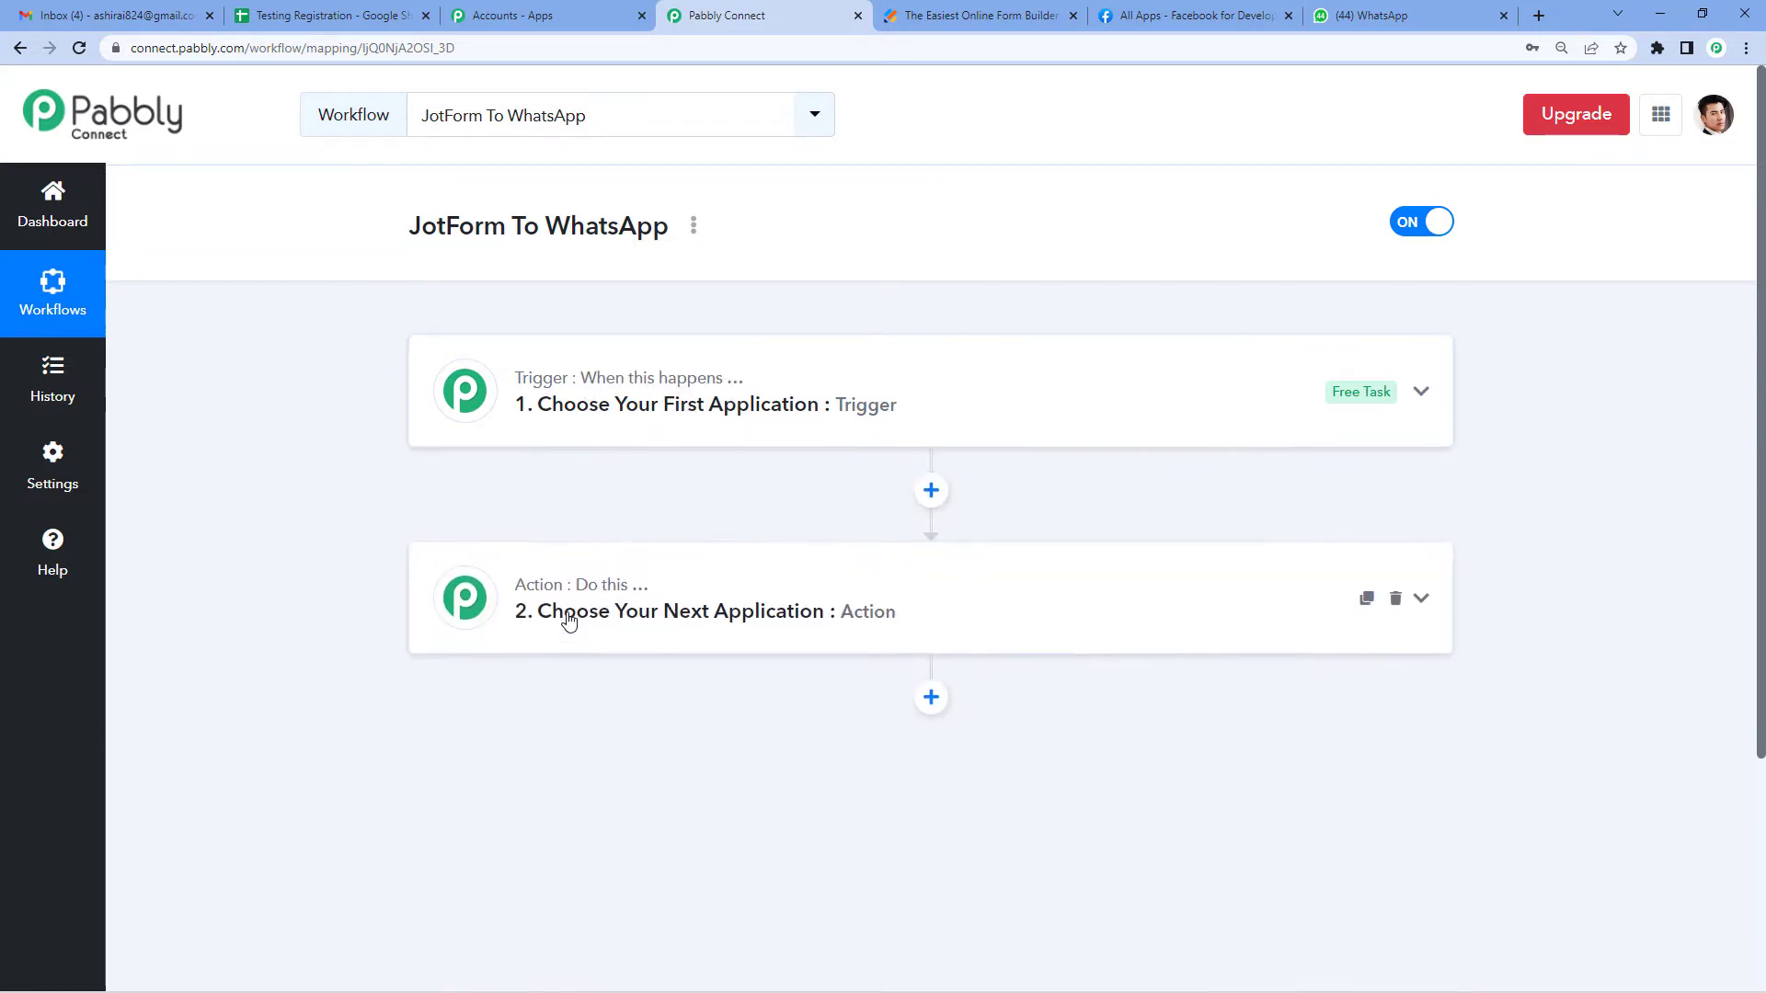
pyautogui.moveTo(576, 585); pyautogui.dragTo(648, 585)
pyautogui.click(630, 425)
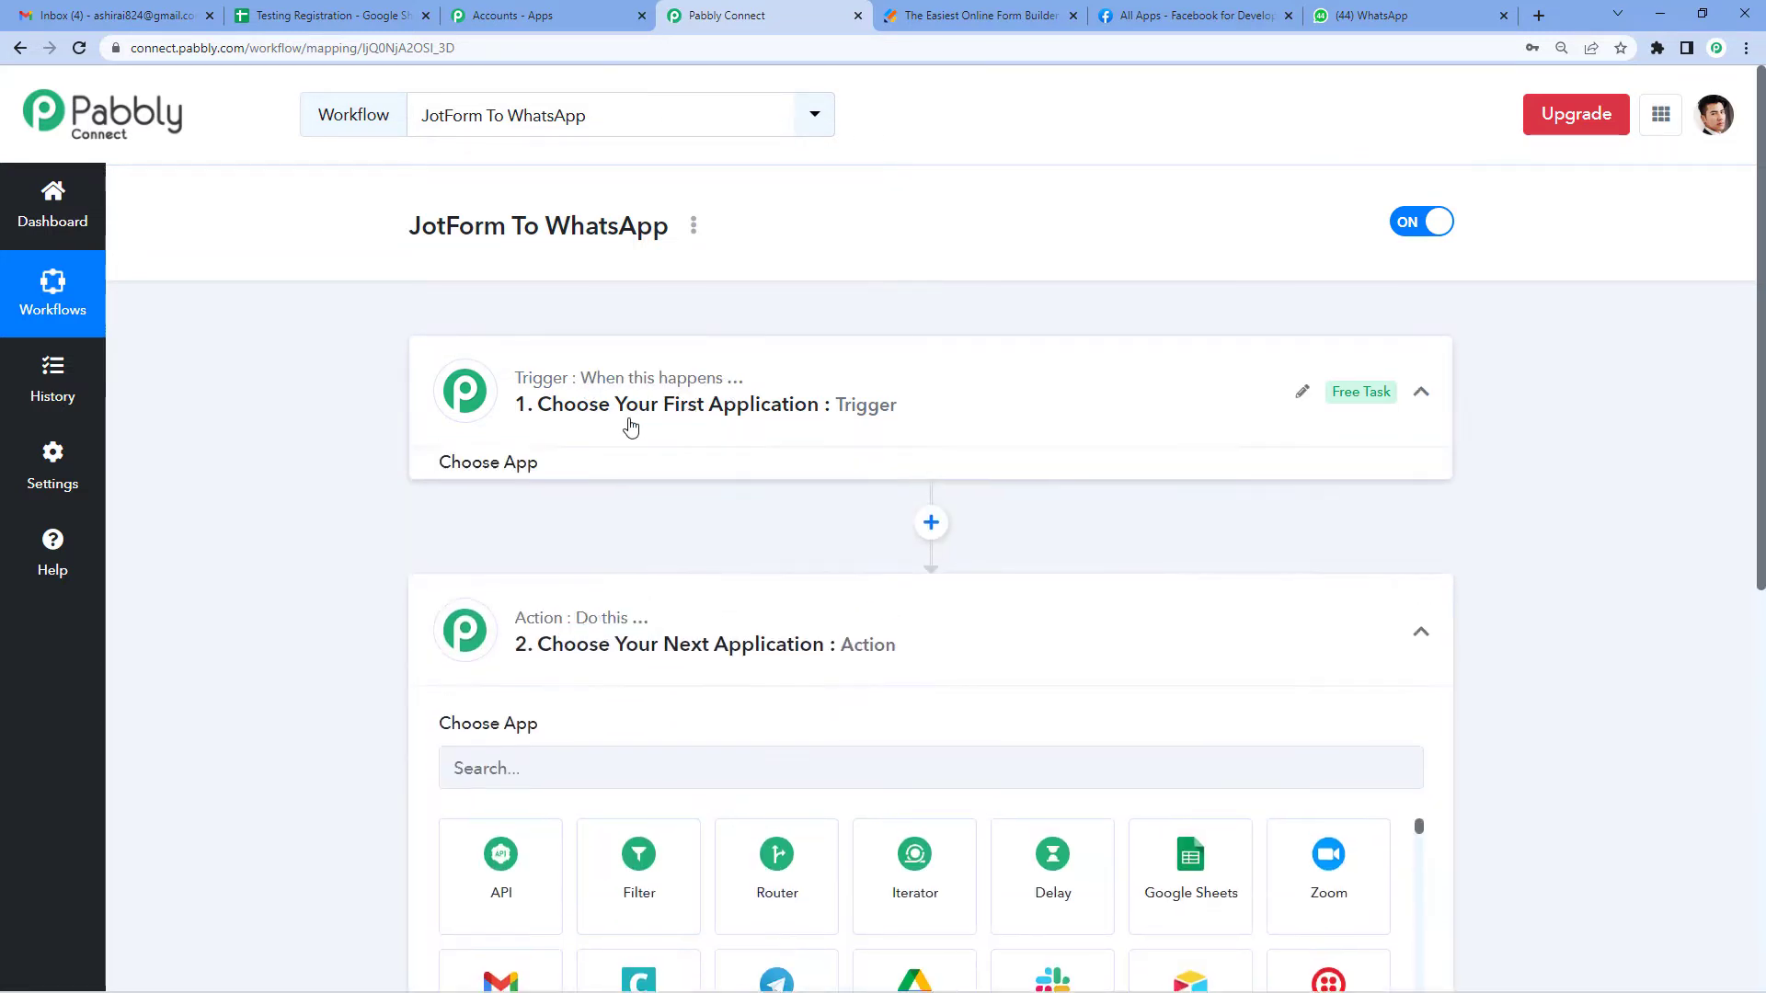
# Step: Set JotForm as the workflow's trigger app with New Response as the trigger event
pyautogui.click(578, 531)
pyautogui.write('Jot')
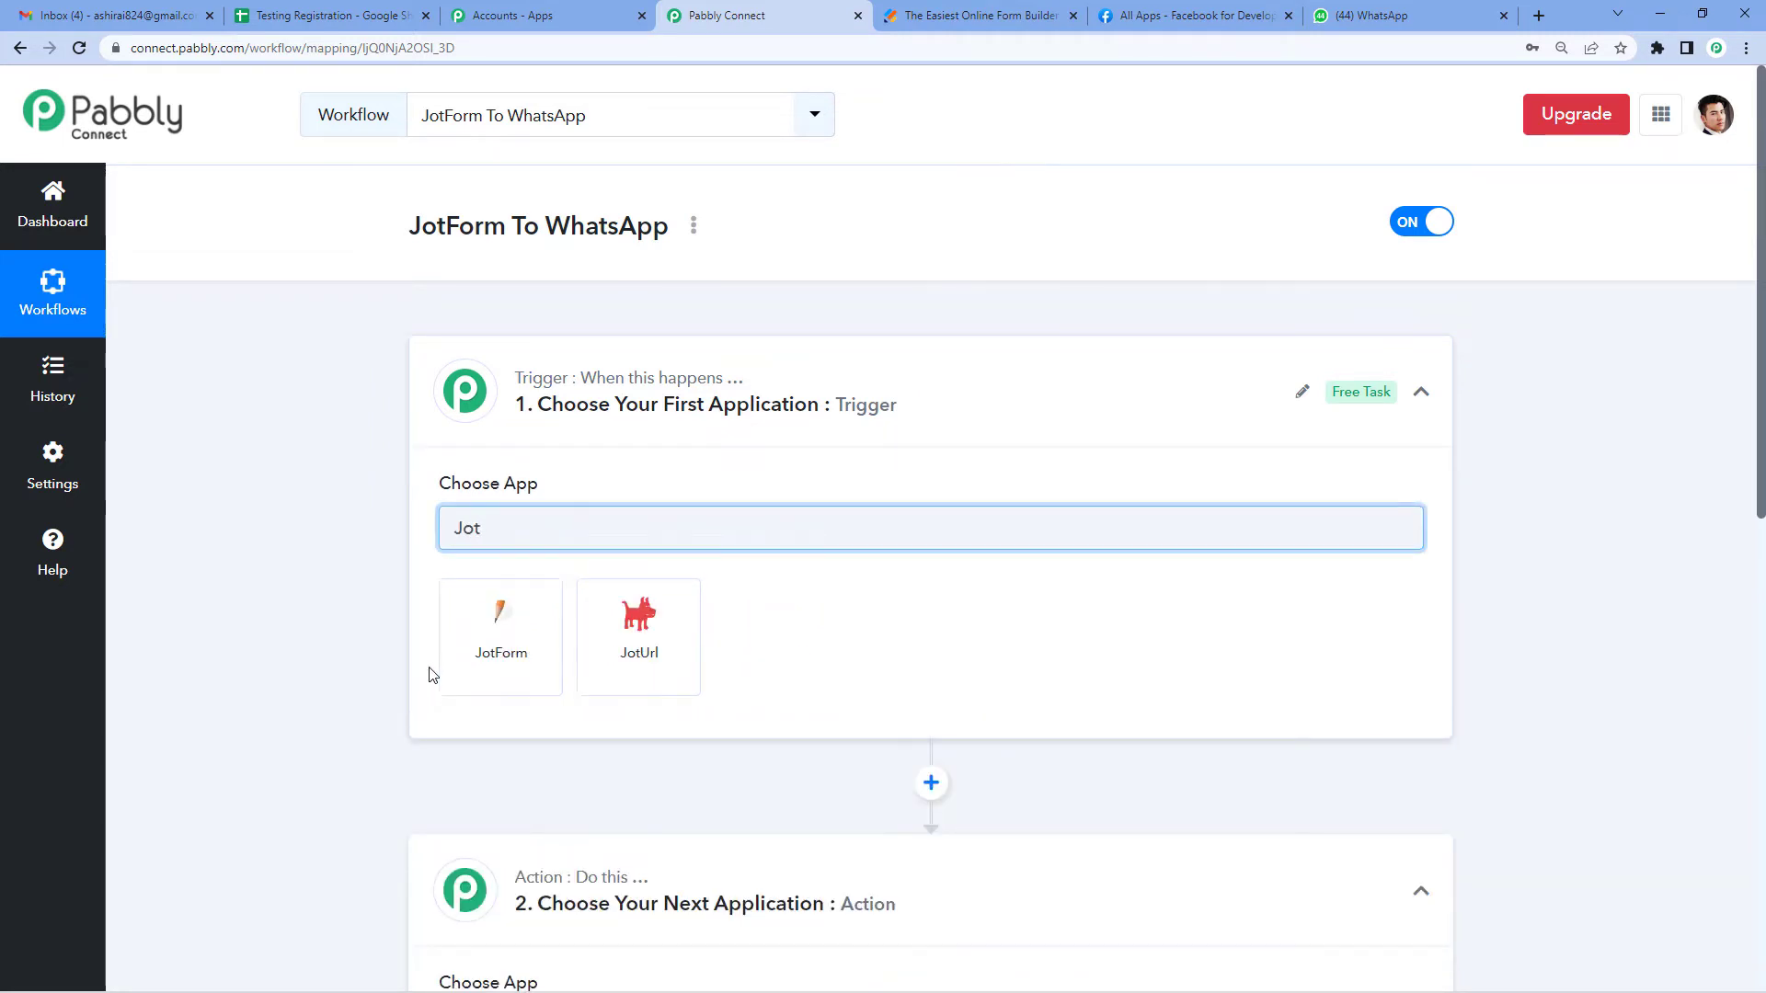
pyautogui.click(480, 659)
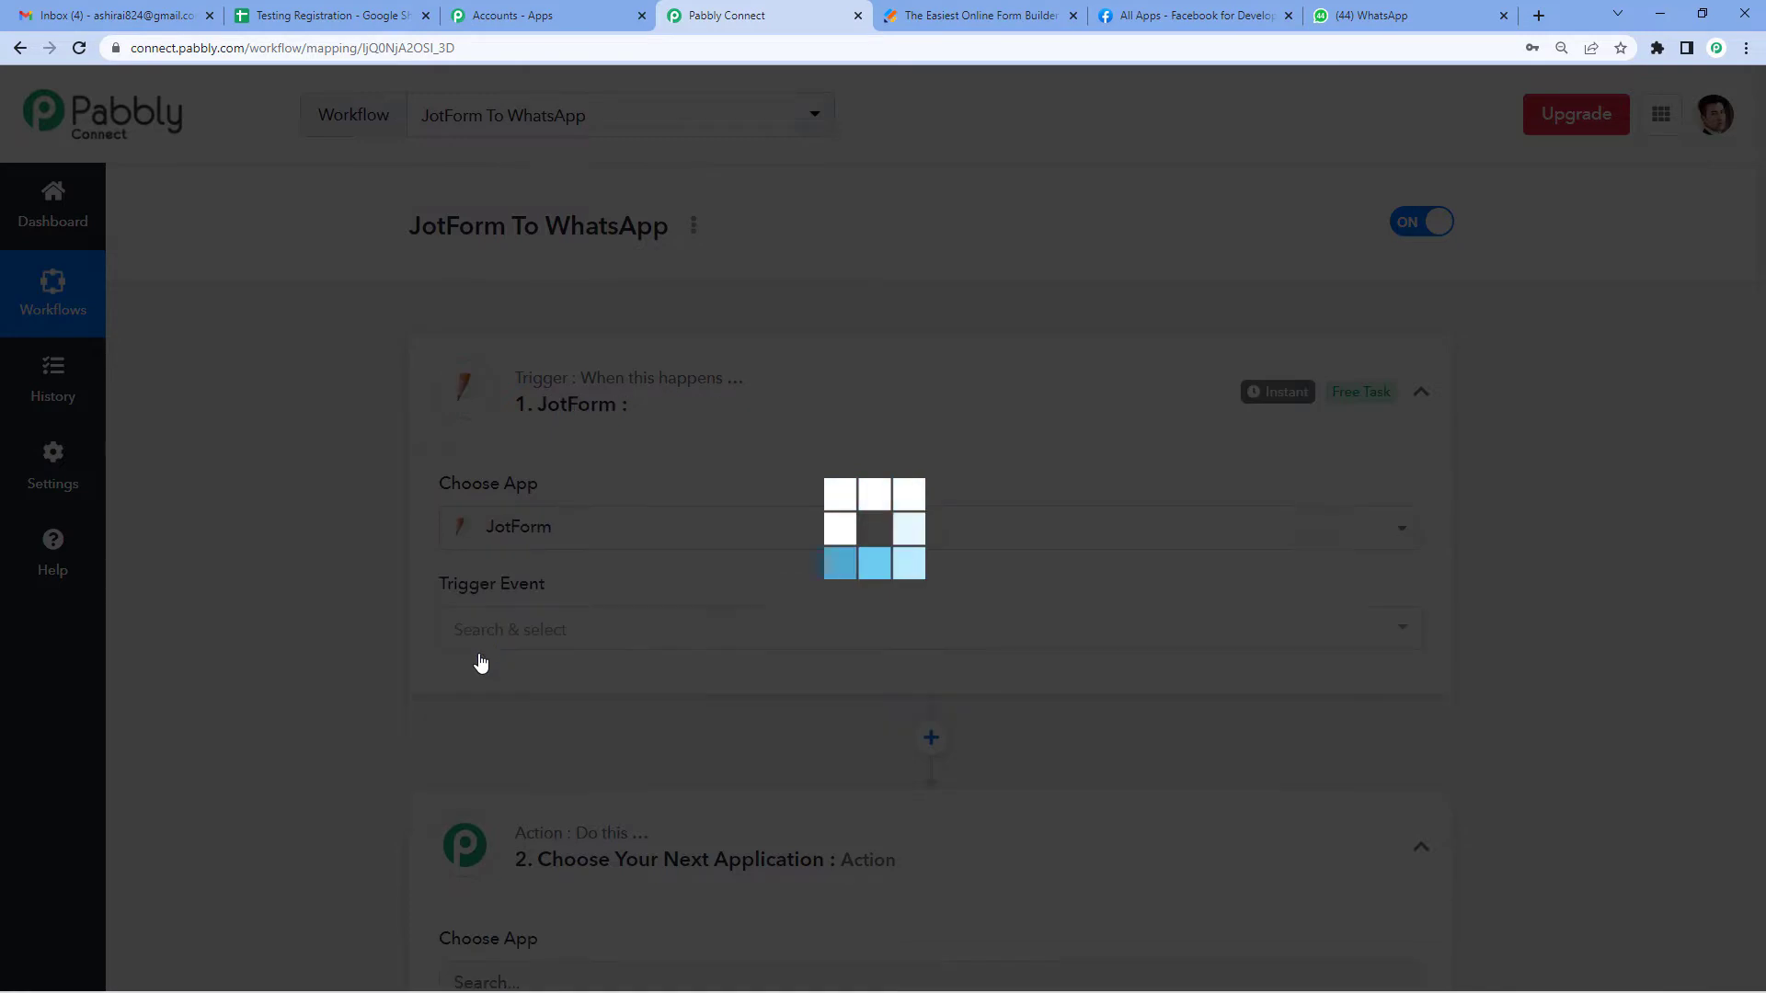
pyautogui.scroll(-1, 586, 598)
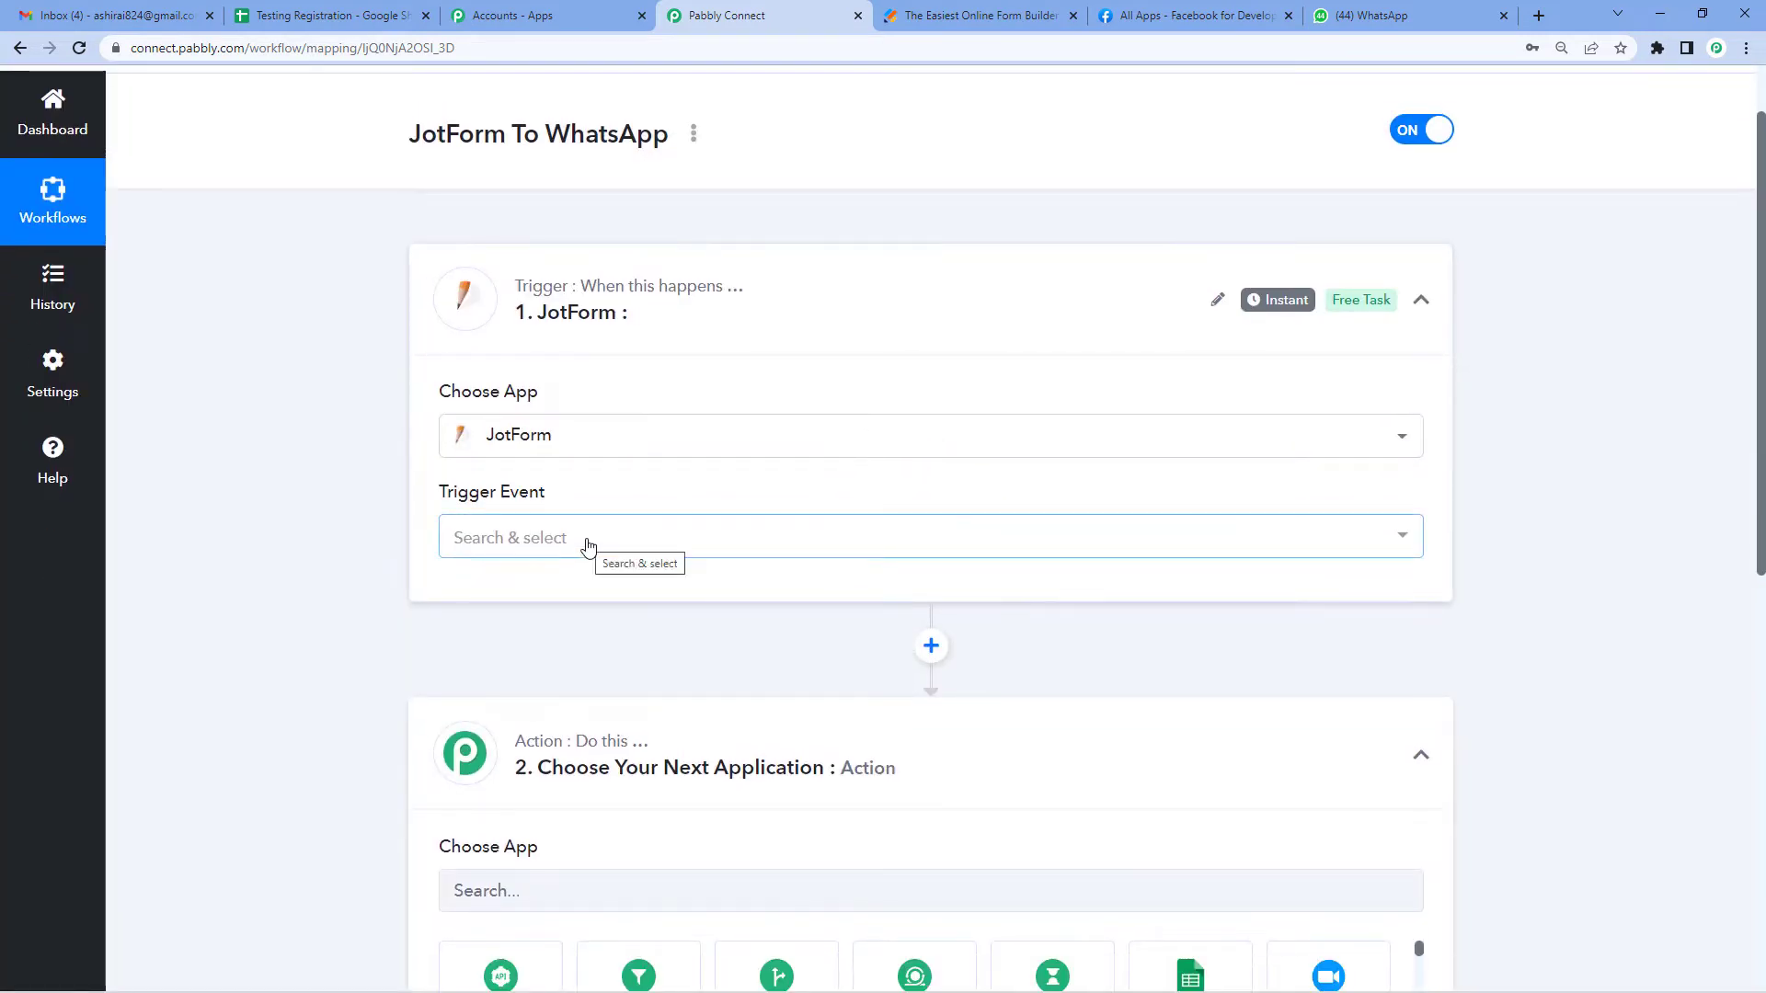
pyautogui.click(589, 546)
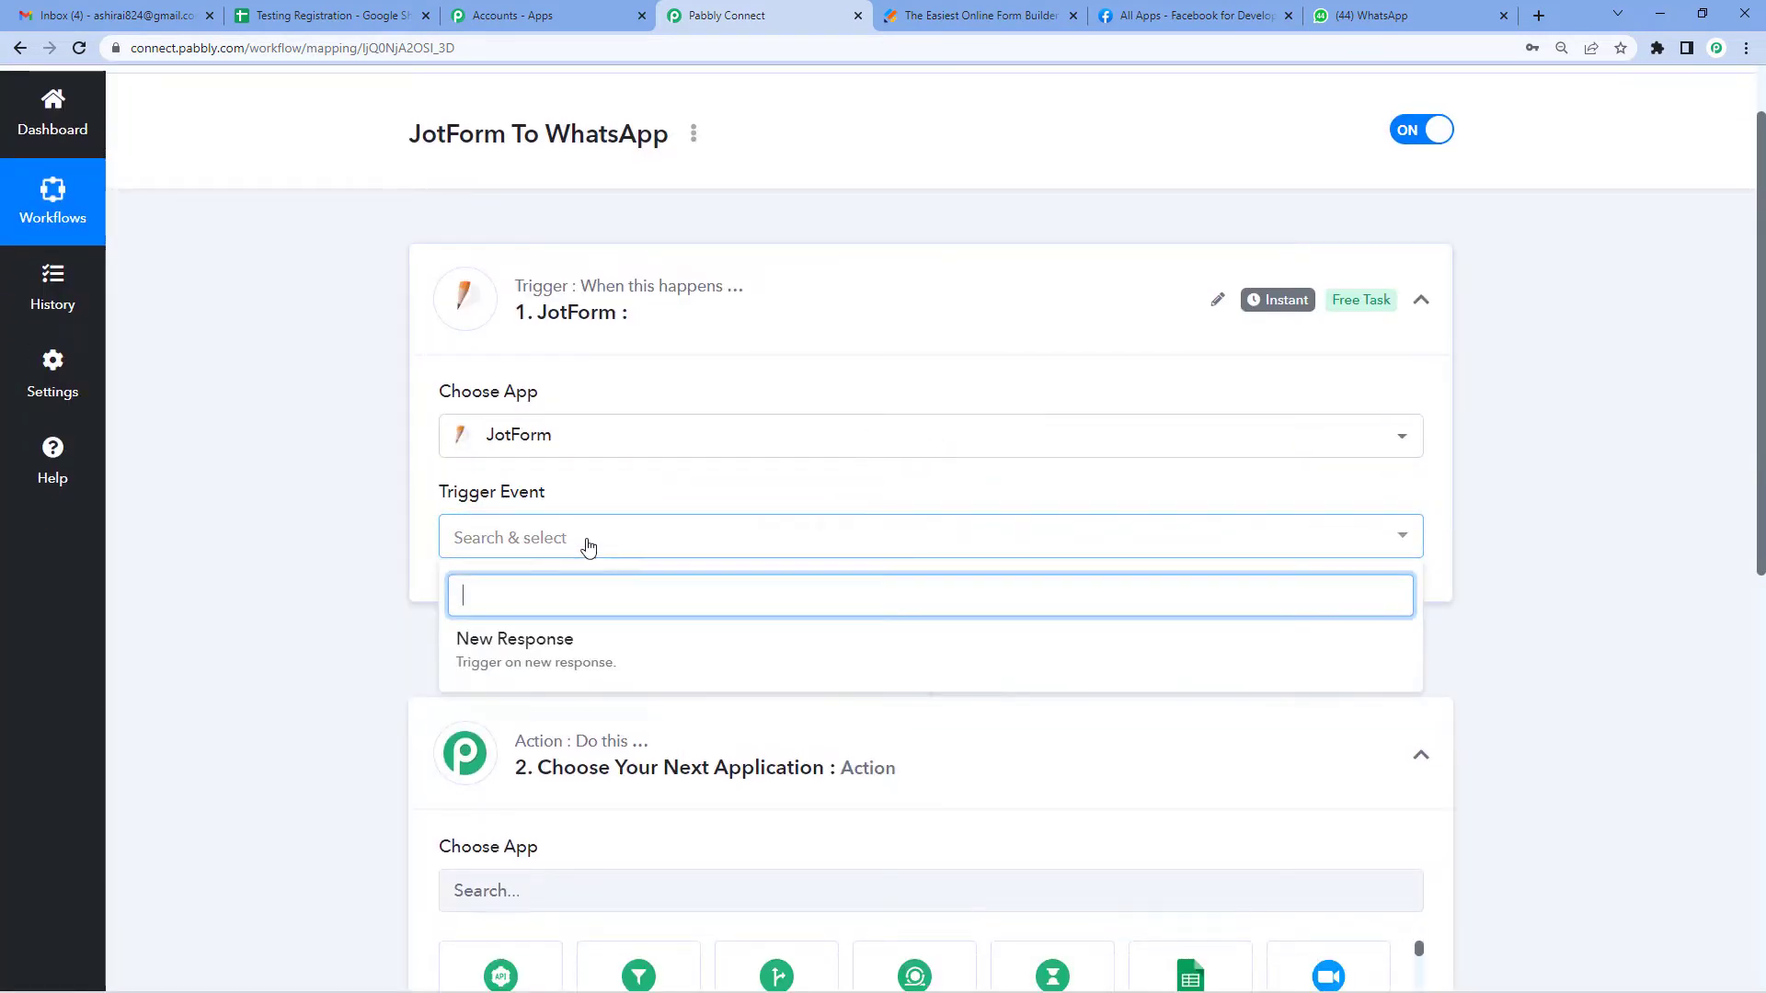
pyautogui.click(527, 662)
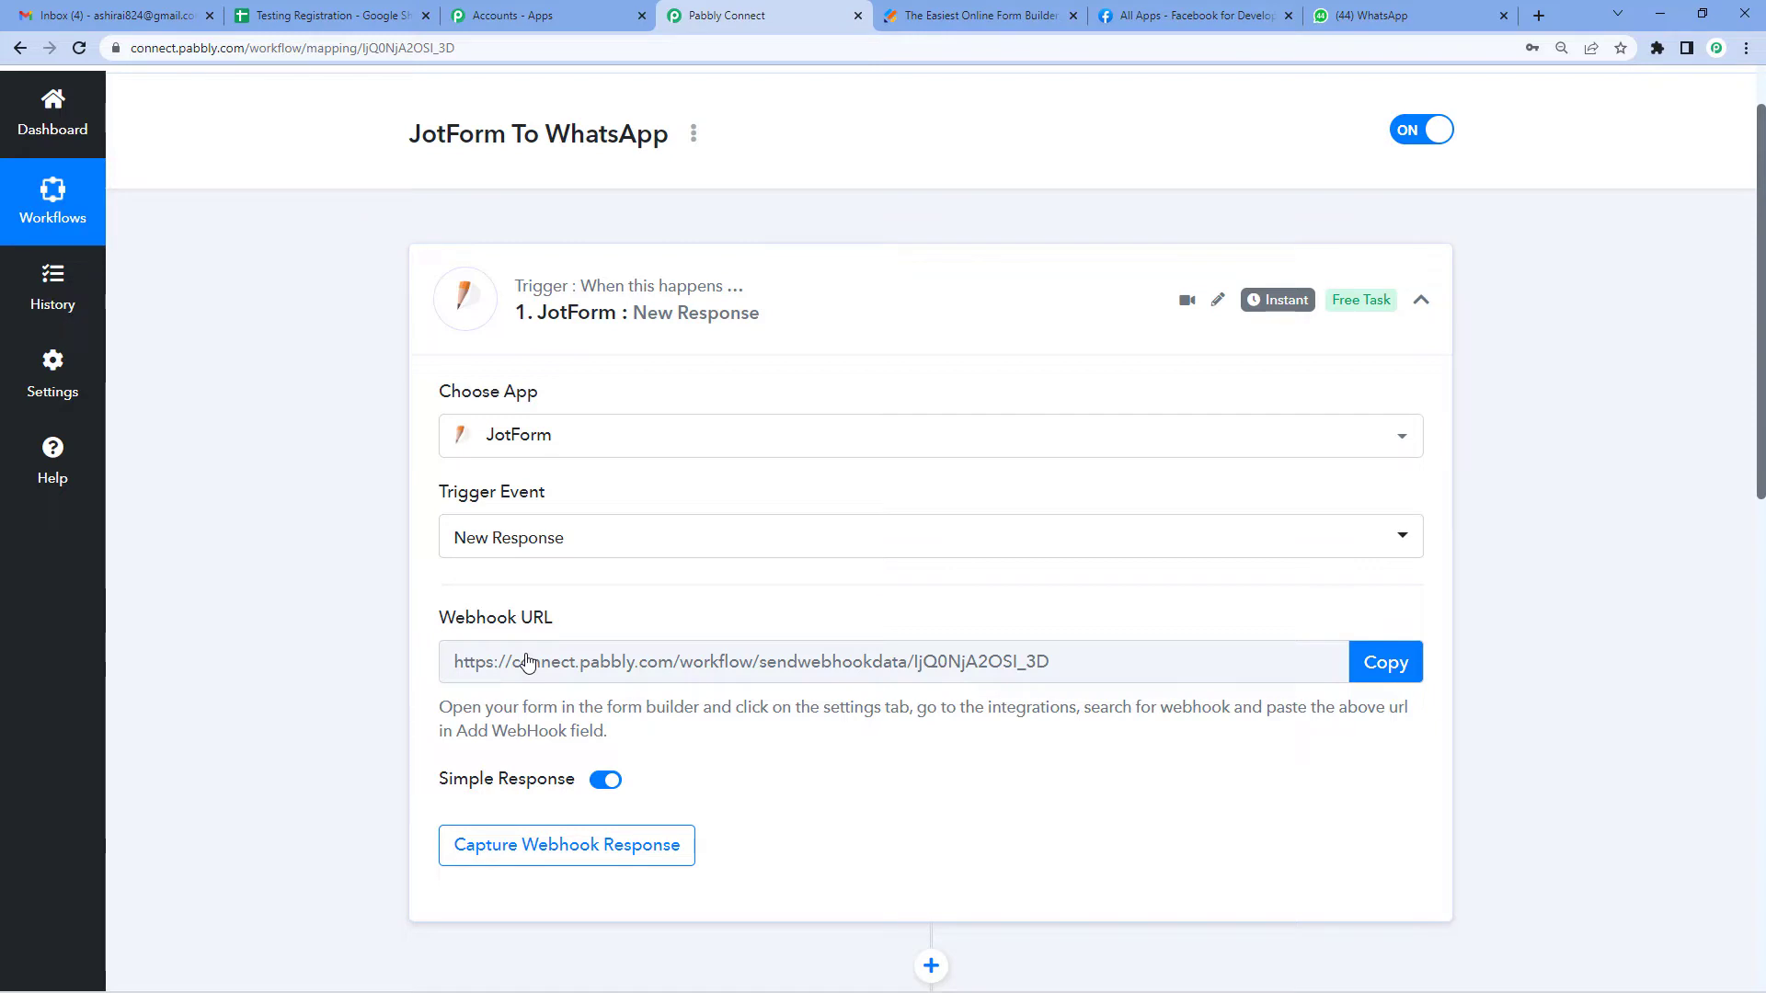
# Step: Copy the JotForm trigger's webhook URL and switch to the Registration Form in the Jotform form builder
pyautogui.scroll(-2, 802, 523)
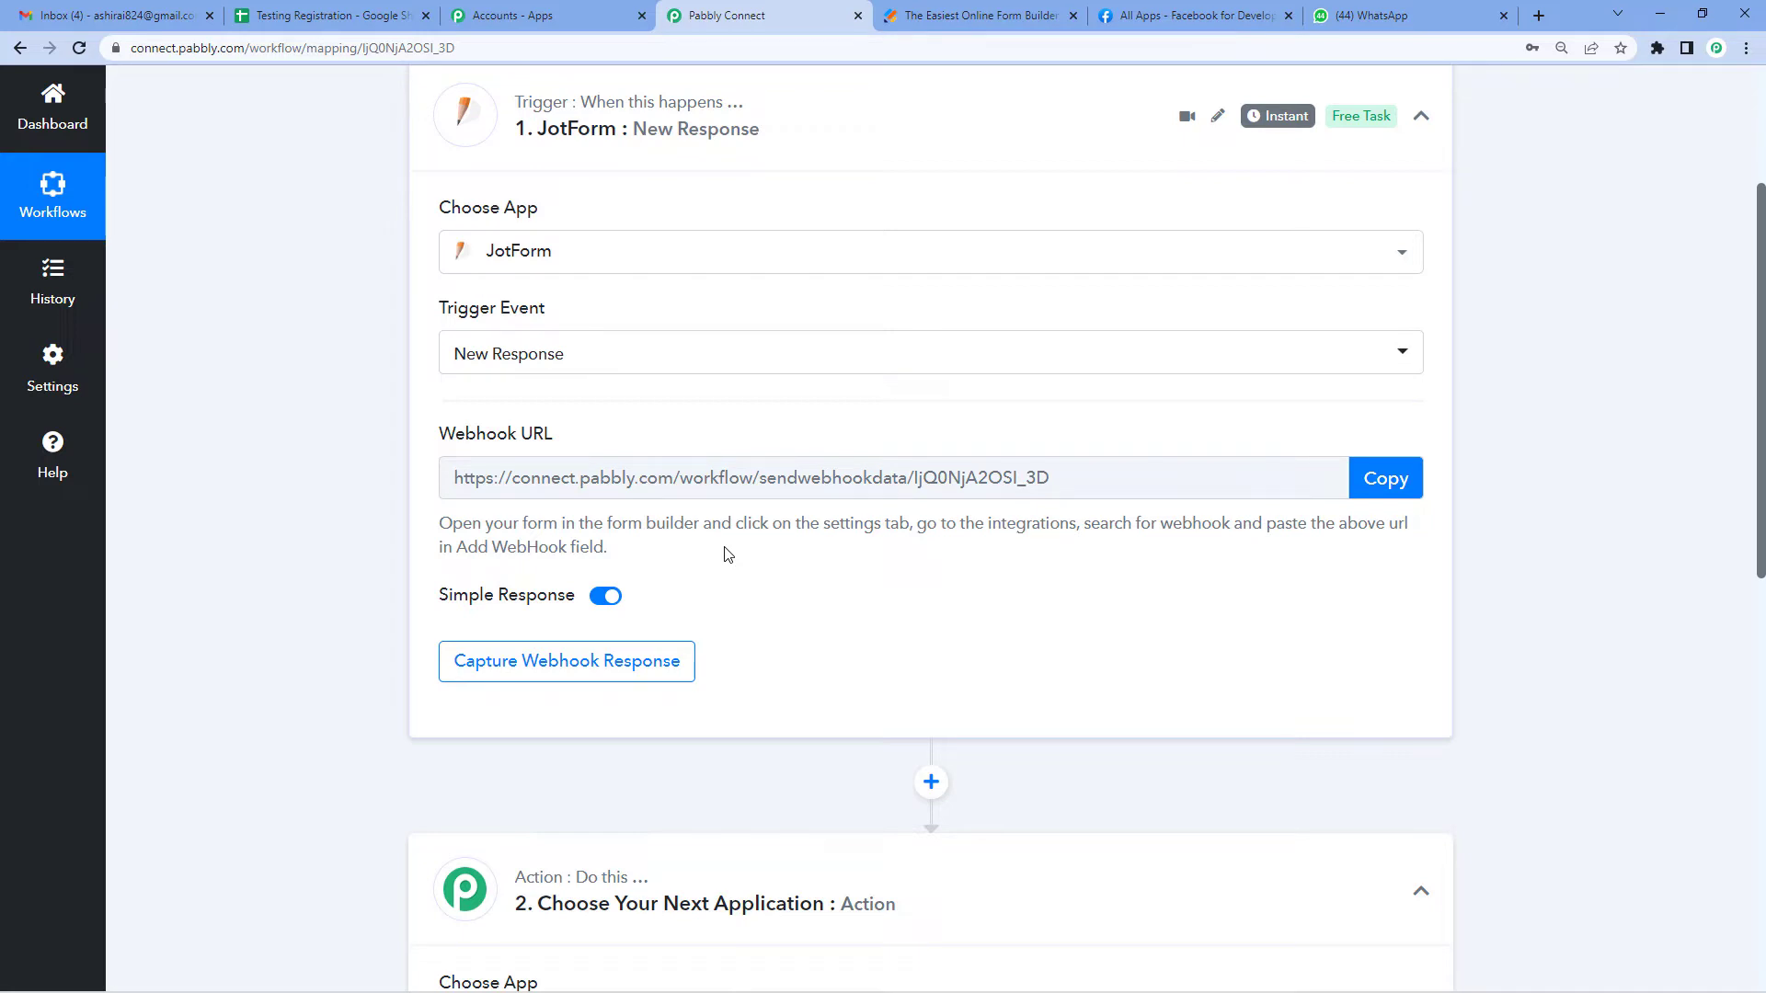
pyautogui.click(1423, 480)
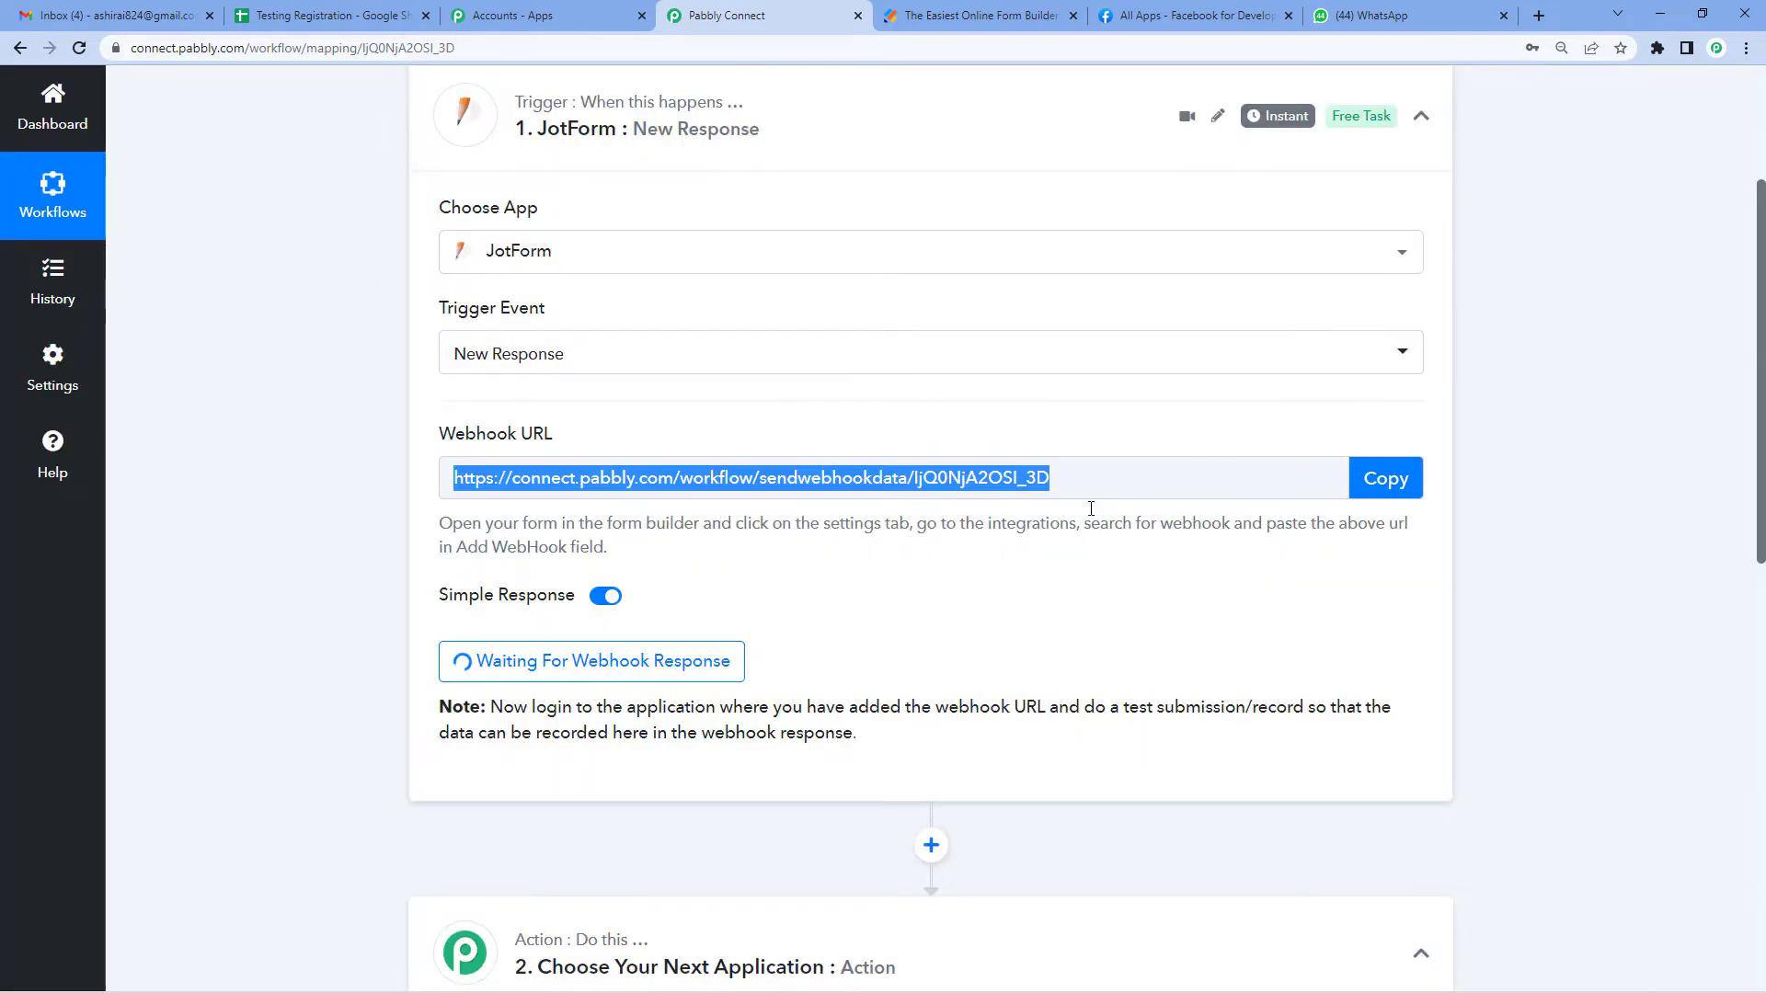
pyautogui.click(947, 9)
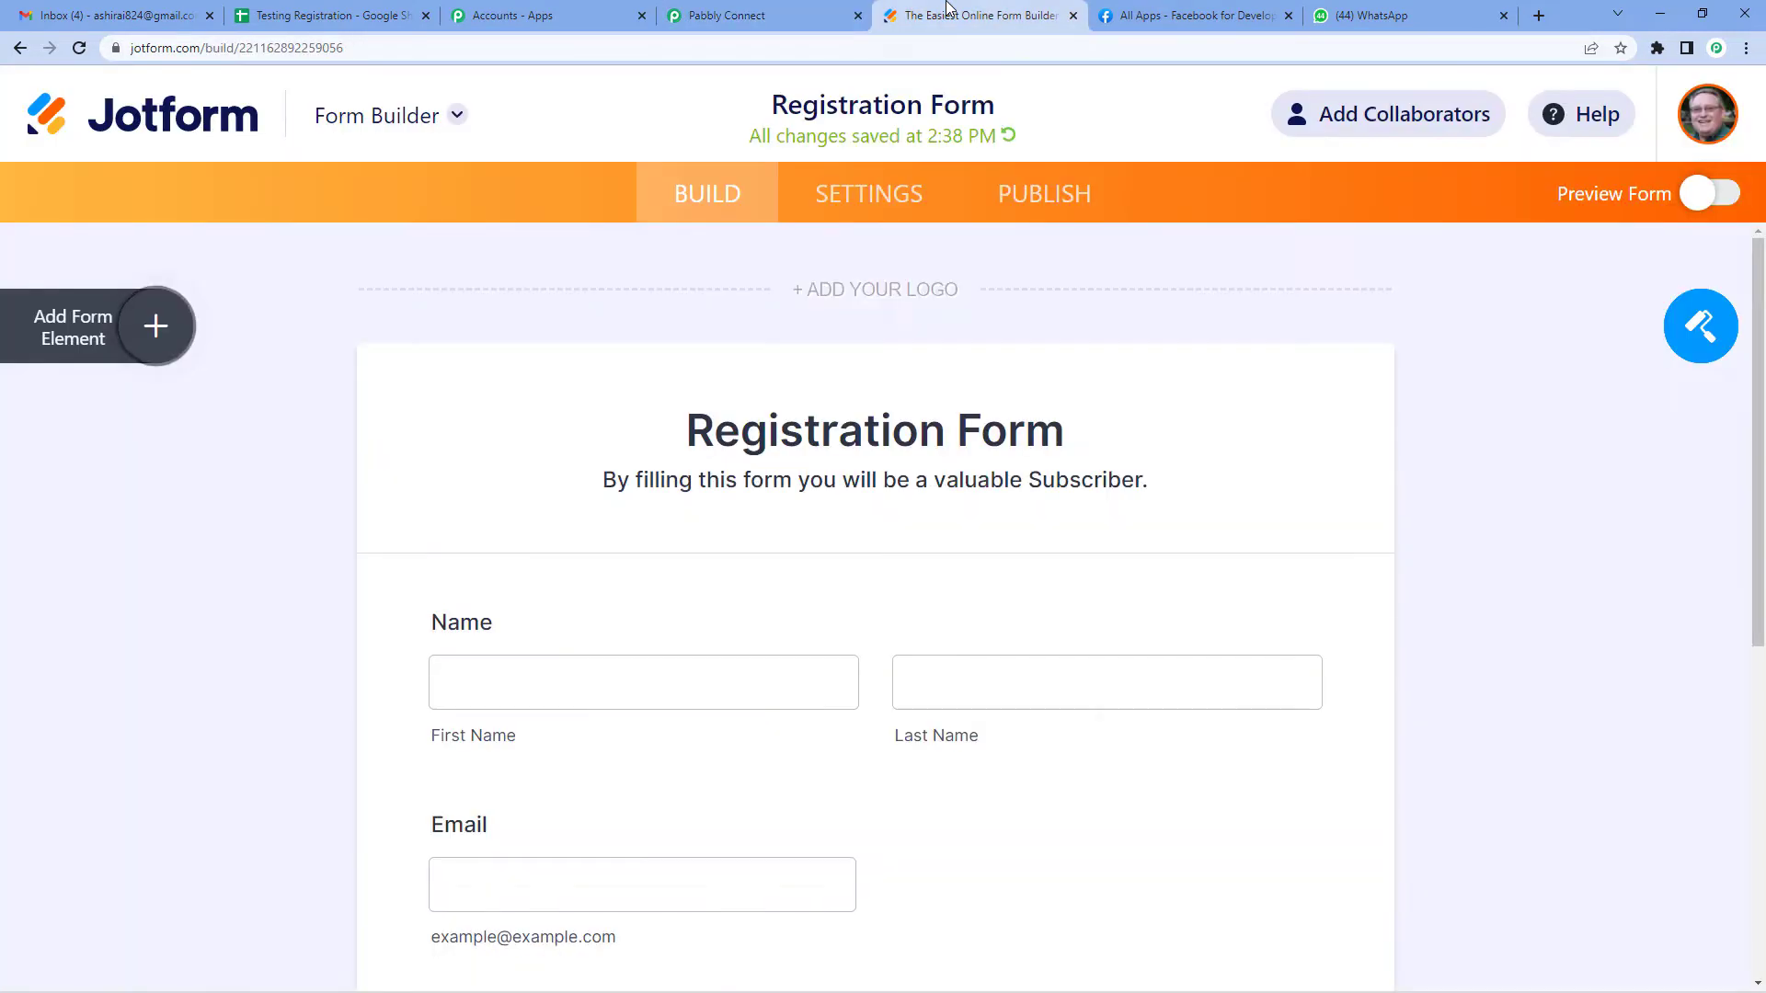
pyautogui.scroll(-3, 699, 432)
pyautogui.scroll(3, 930, 374)
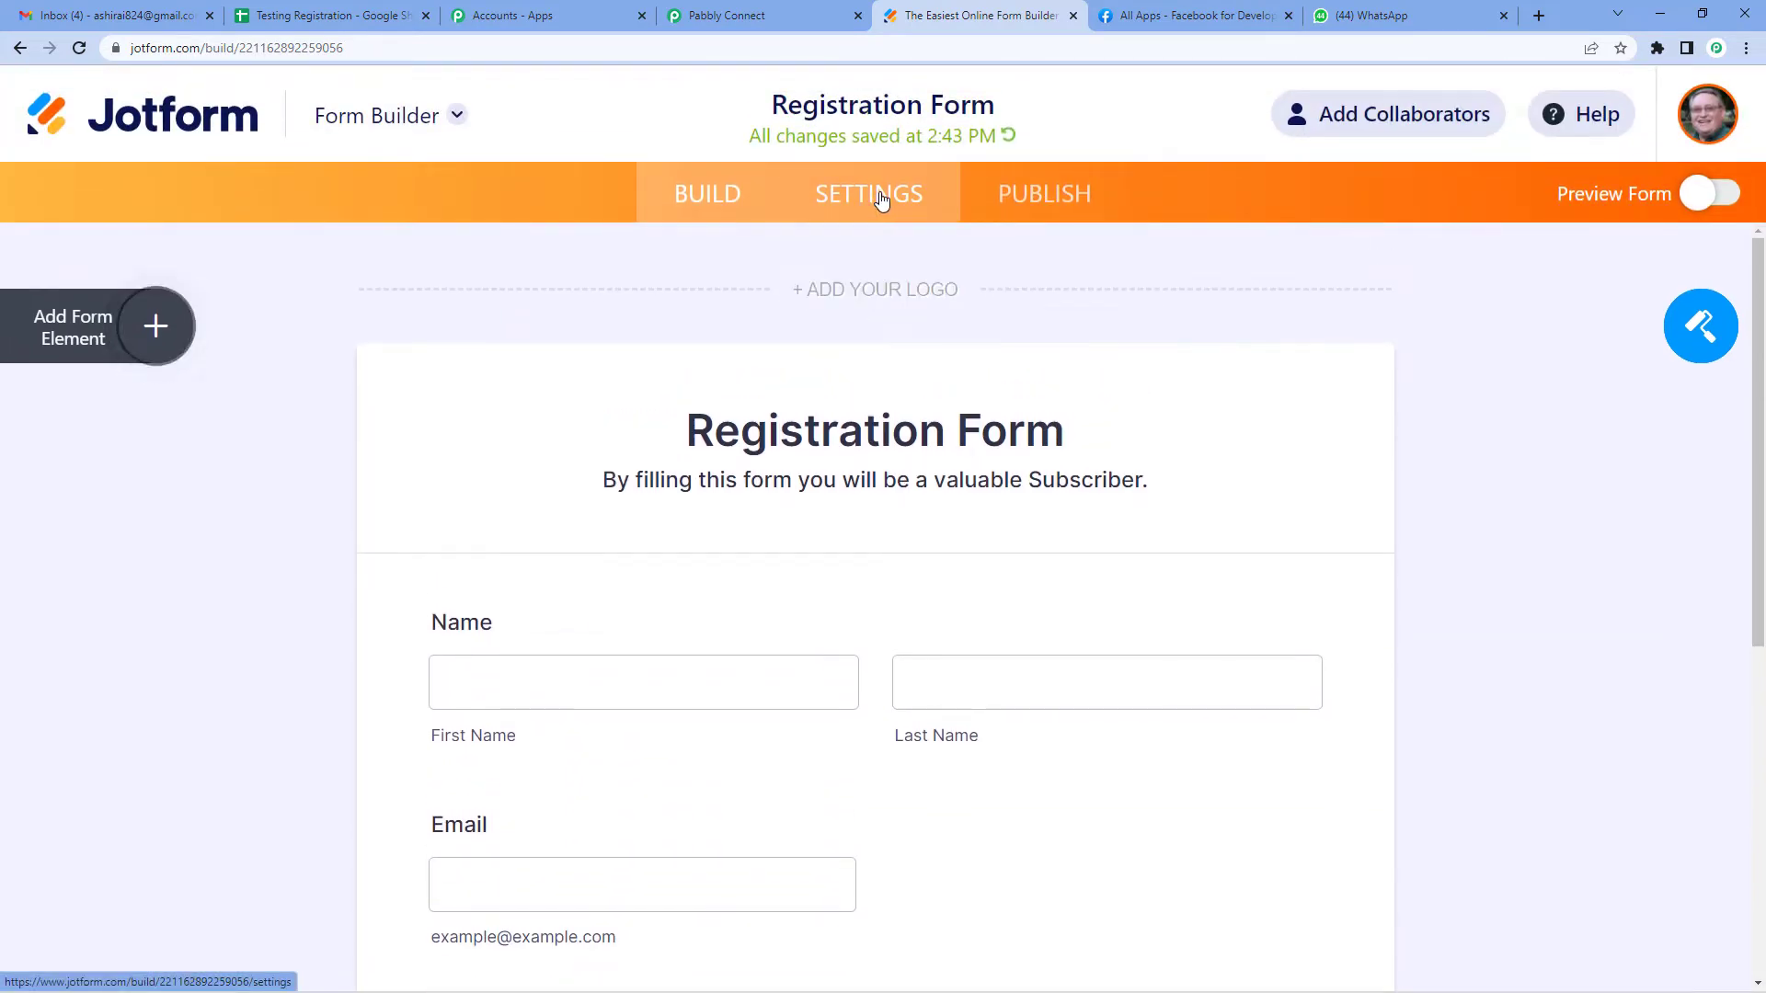
# Step: Remove the existing WebHooks integration from the Registration Form's integration settings
pyautogui.click(880, 201)
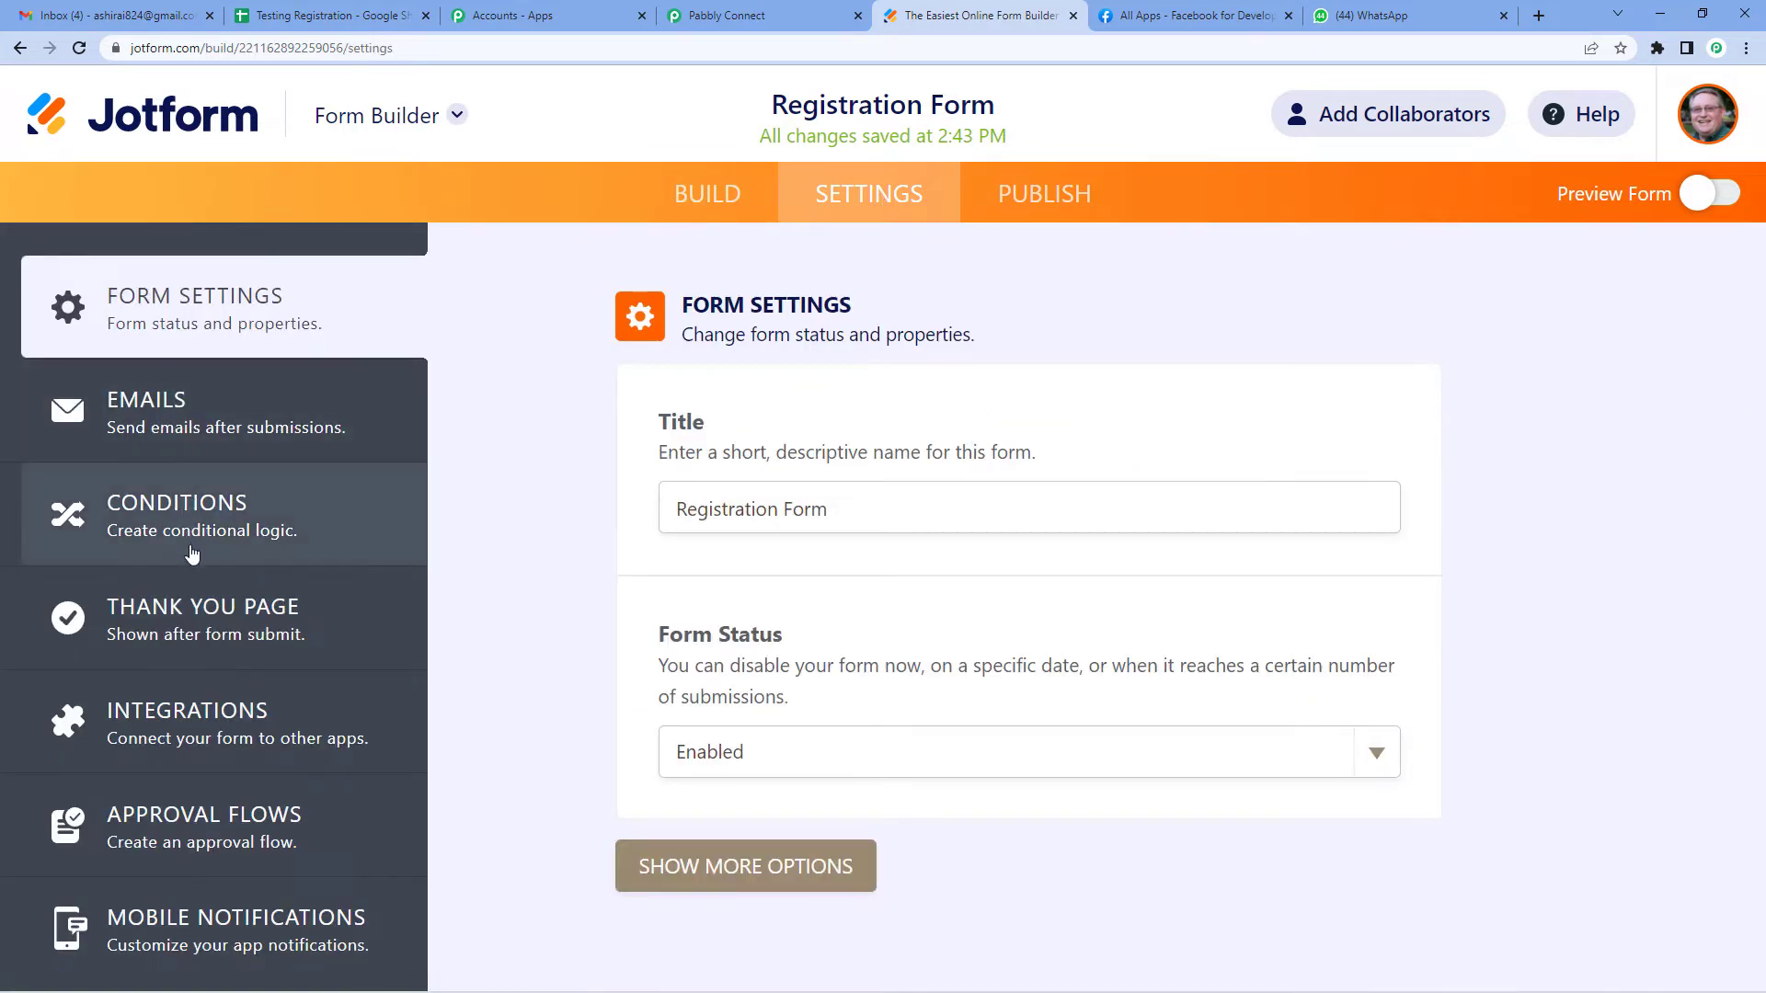
pyautogui.click(214, 725)
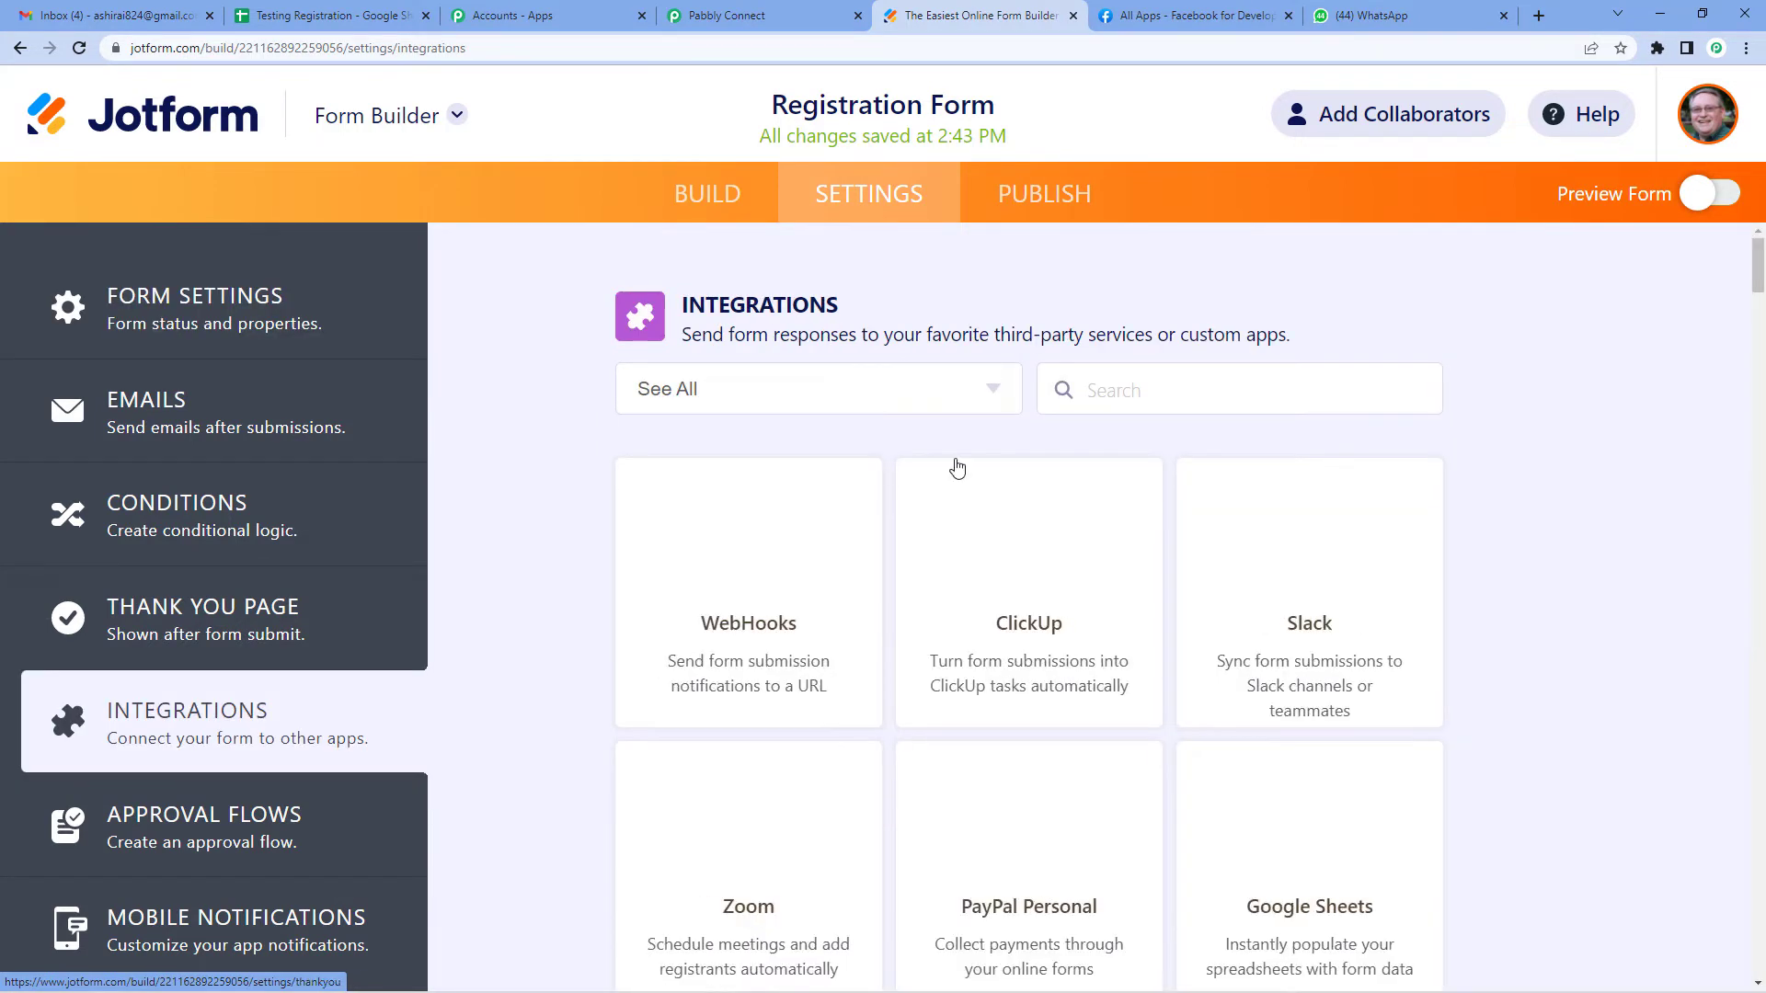
pyautogui.click(753, 635)
pyautogui.scroll(-1, 784, 621)
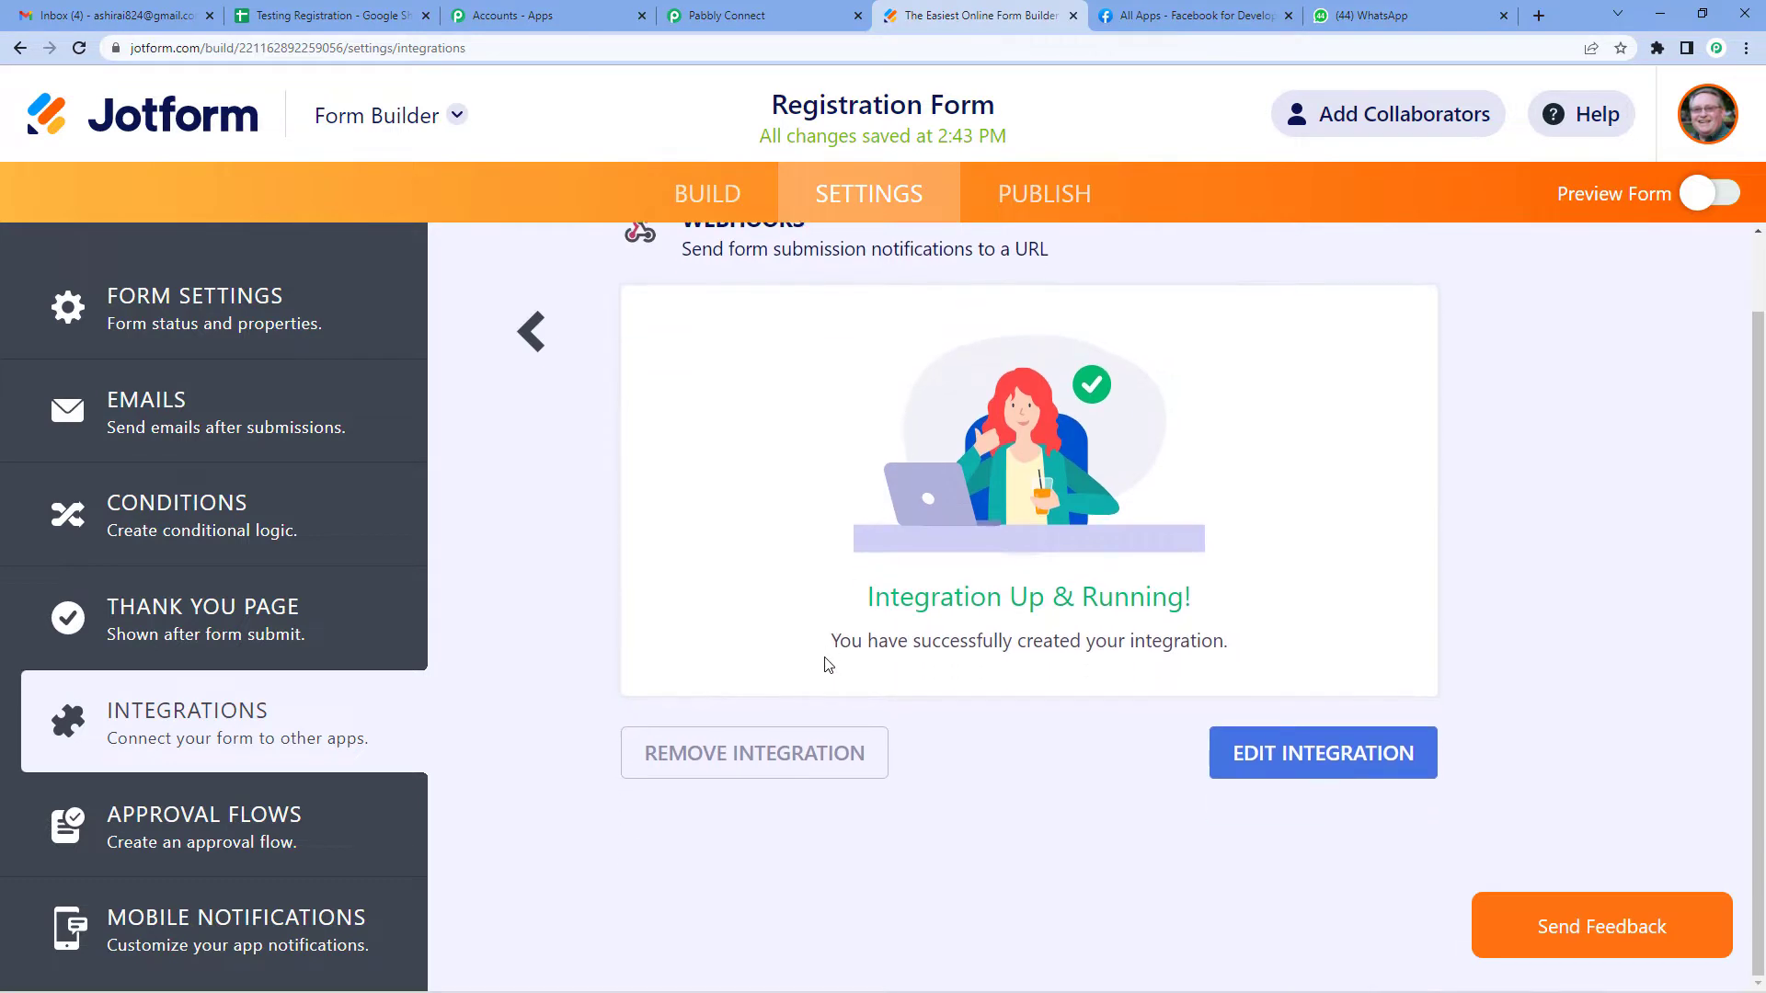
pyautogui.click(812, 760)
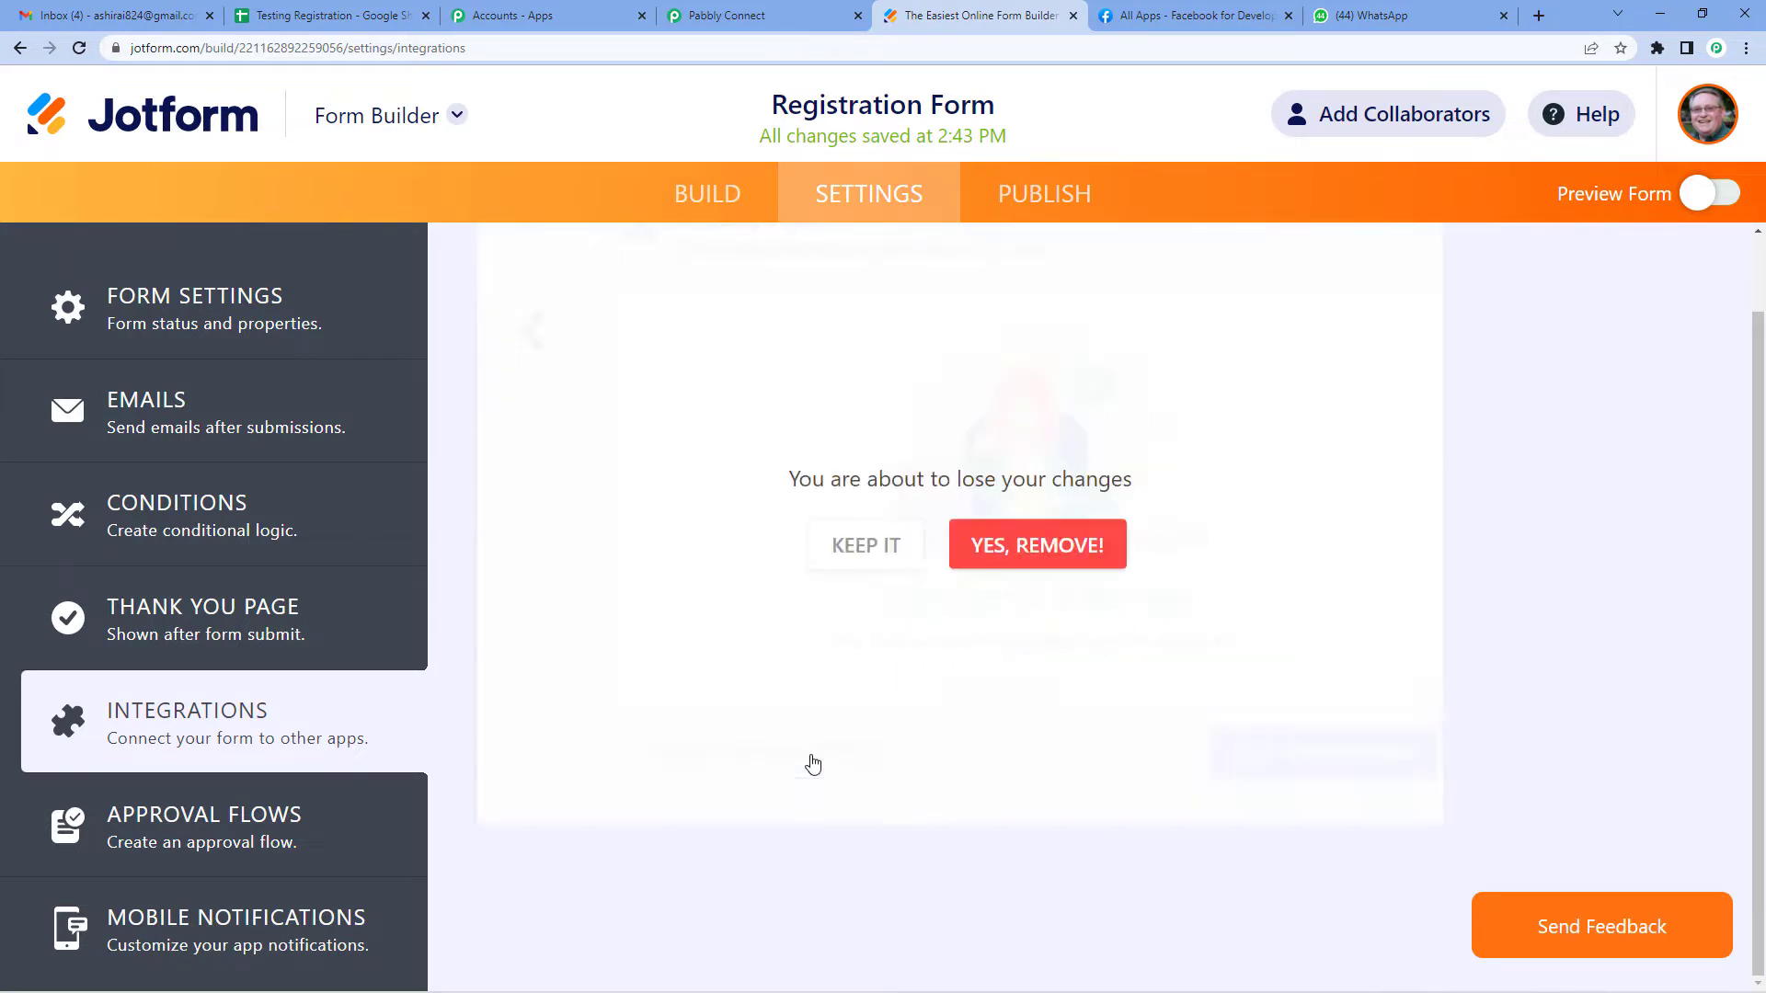
pyautogui.click(1007, 550)
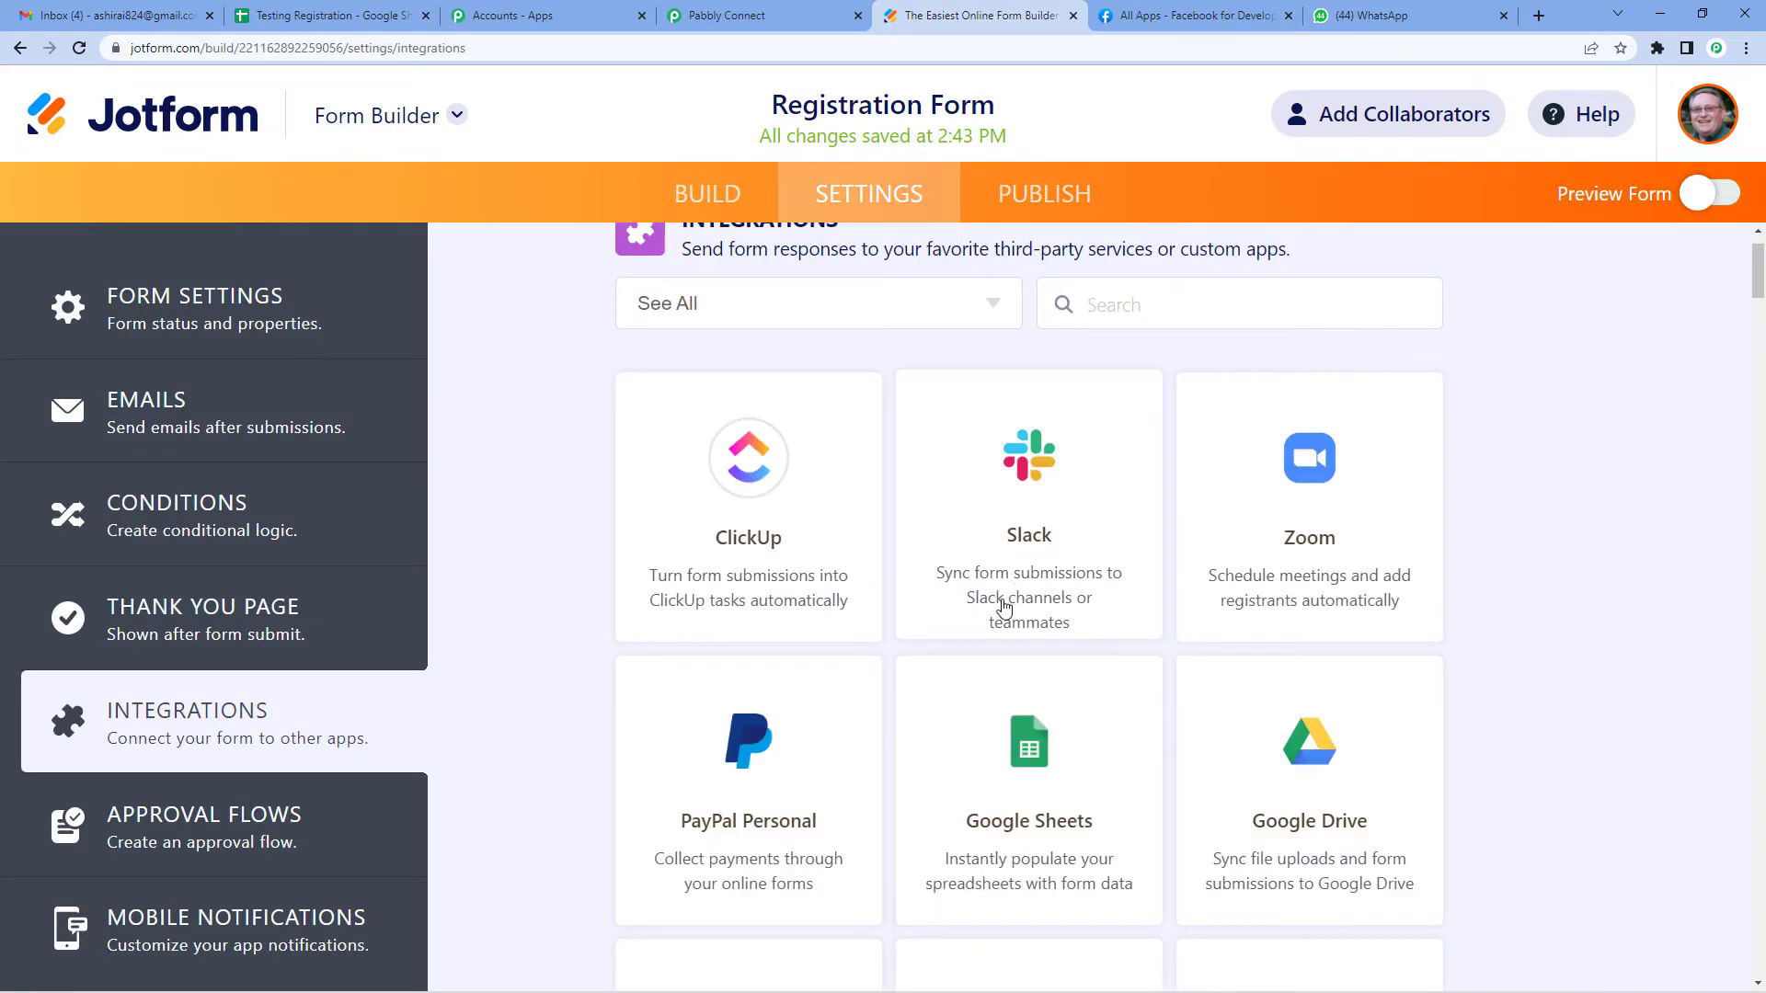
# Step: Add a WebHooks integration to the form using the copied Pabbly webhook URL and complete the integration
pyautogui.click(1107, 313)
pyautogui.write('webh')
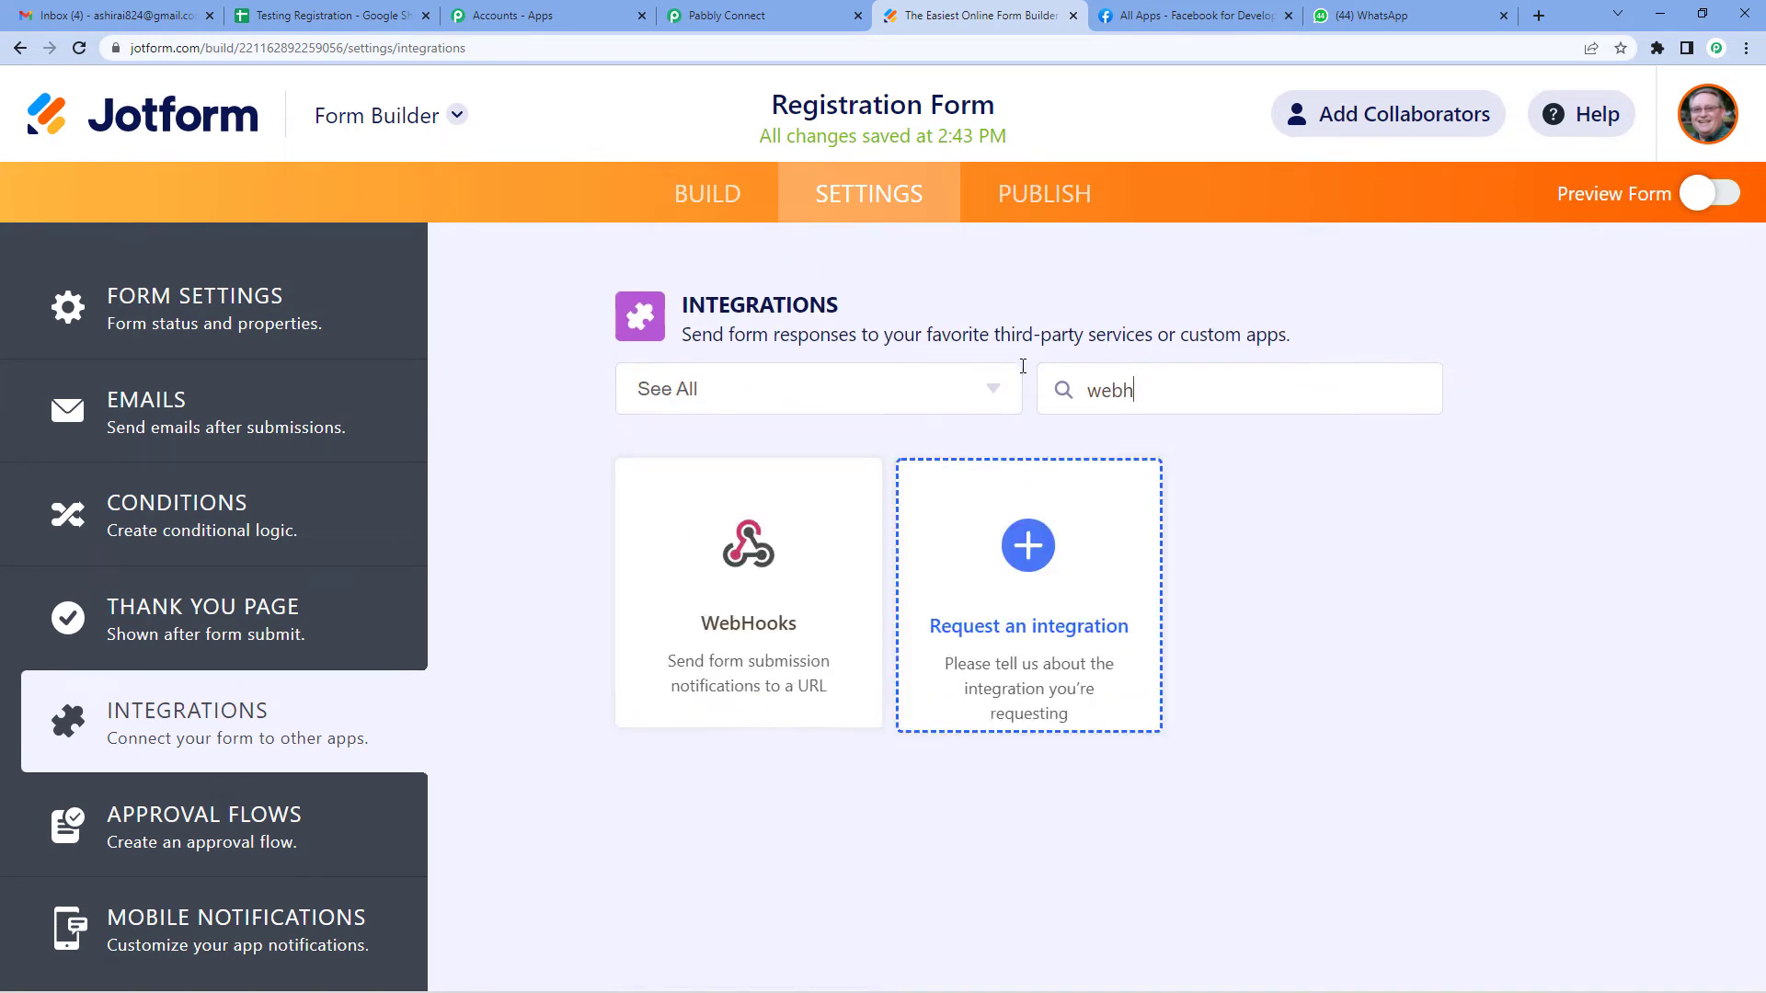
pyautogui.click(763, 563)
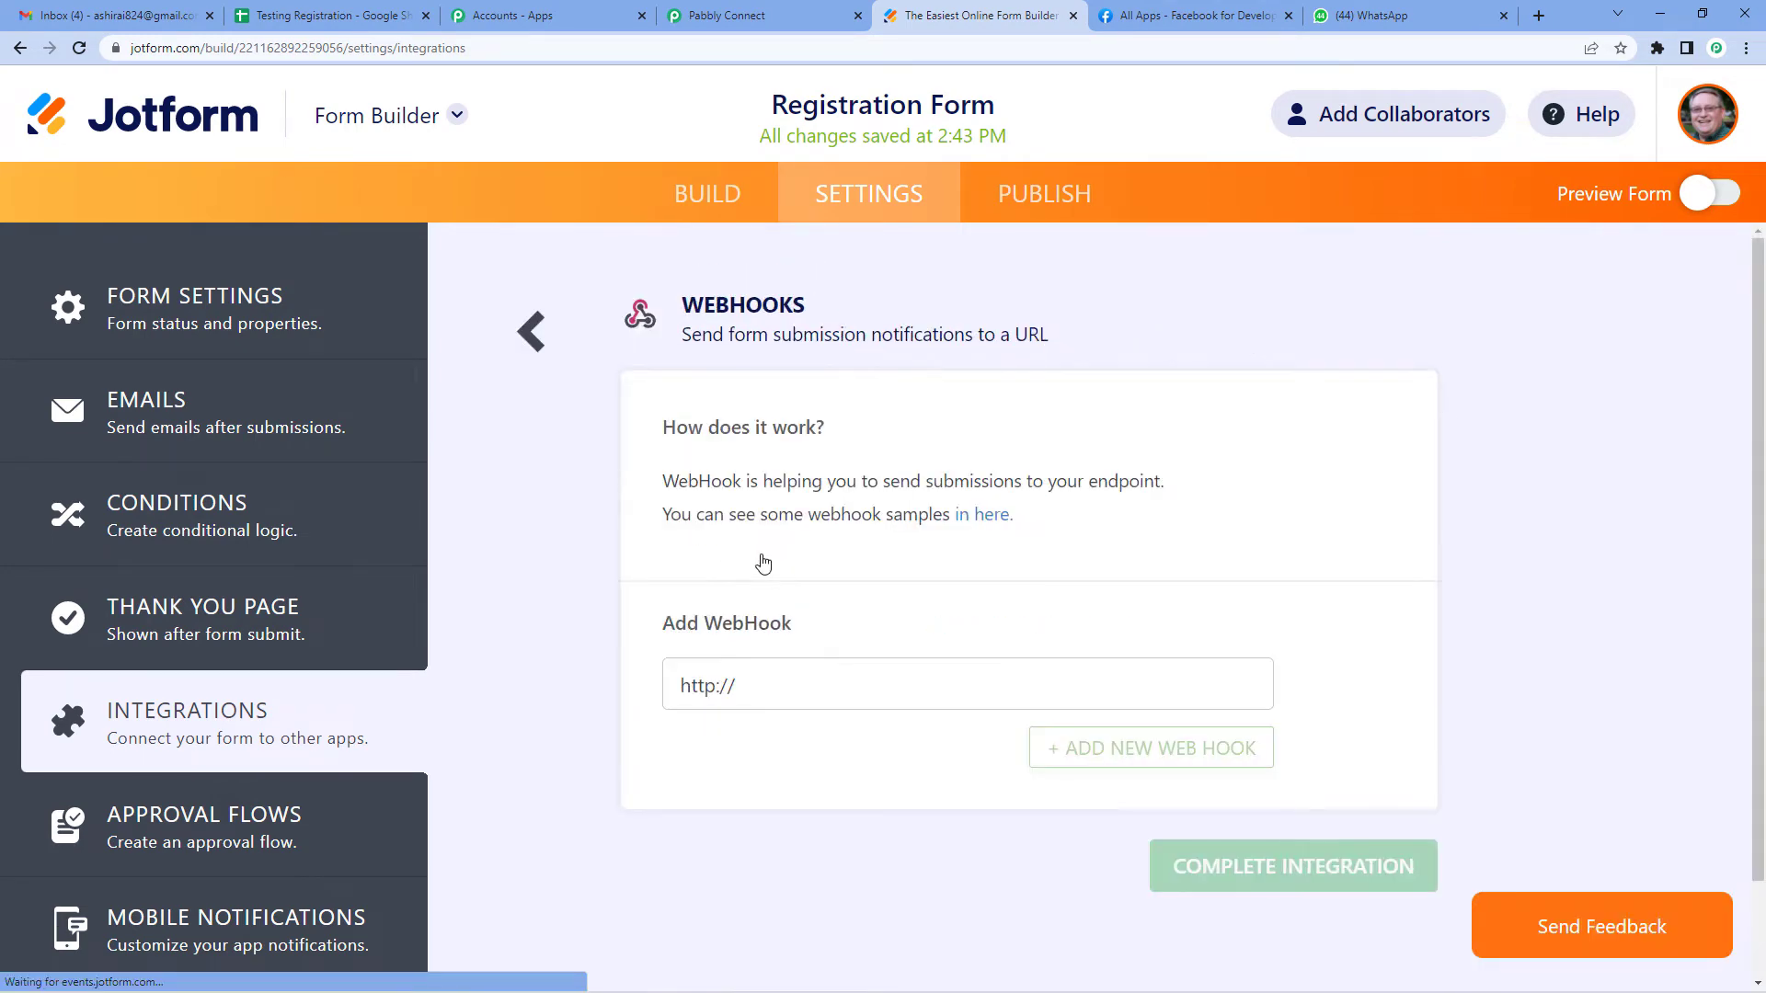
pyautogui.scroll(-1, 857, 593)
pyautogui.moveTo(740, 572); pyautogui.dragTo(593, 577)
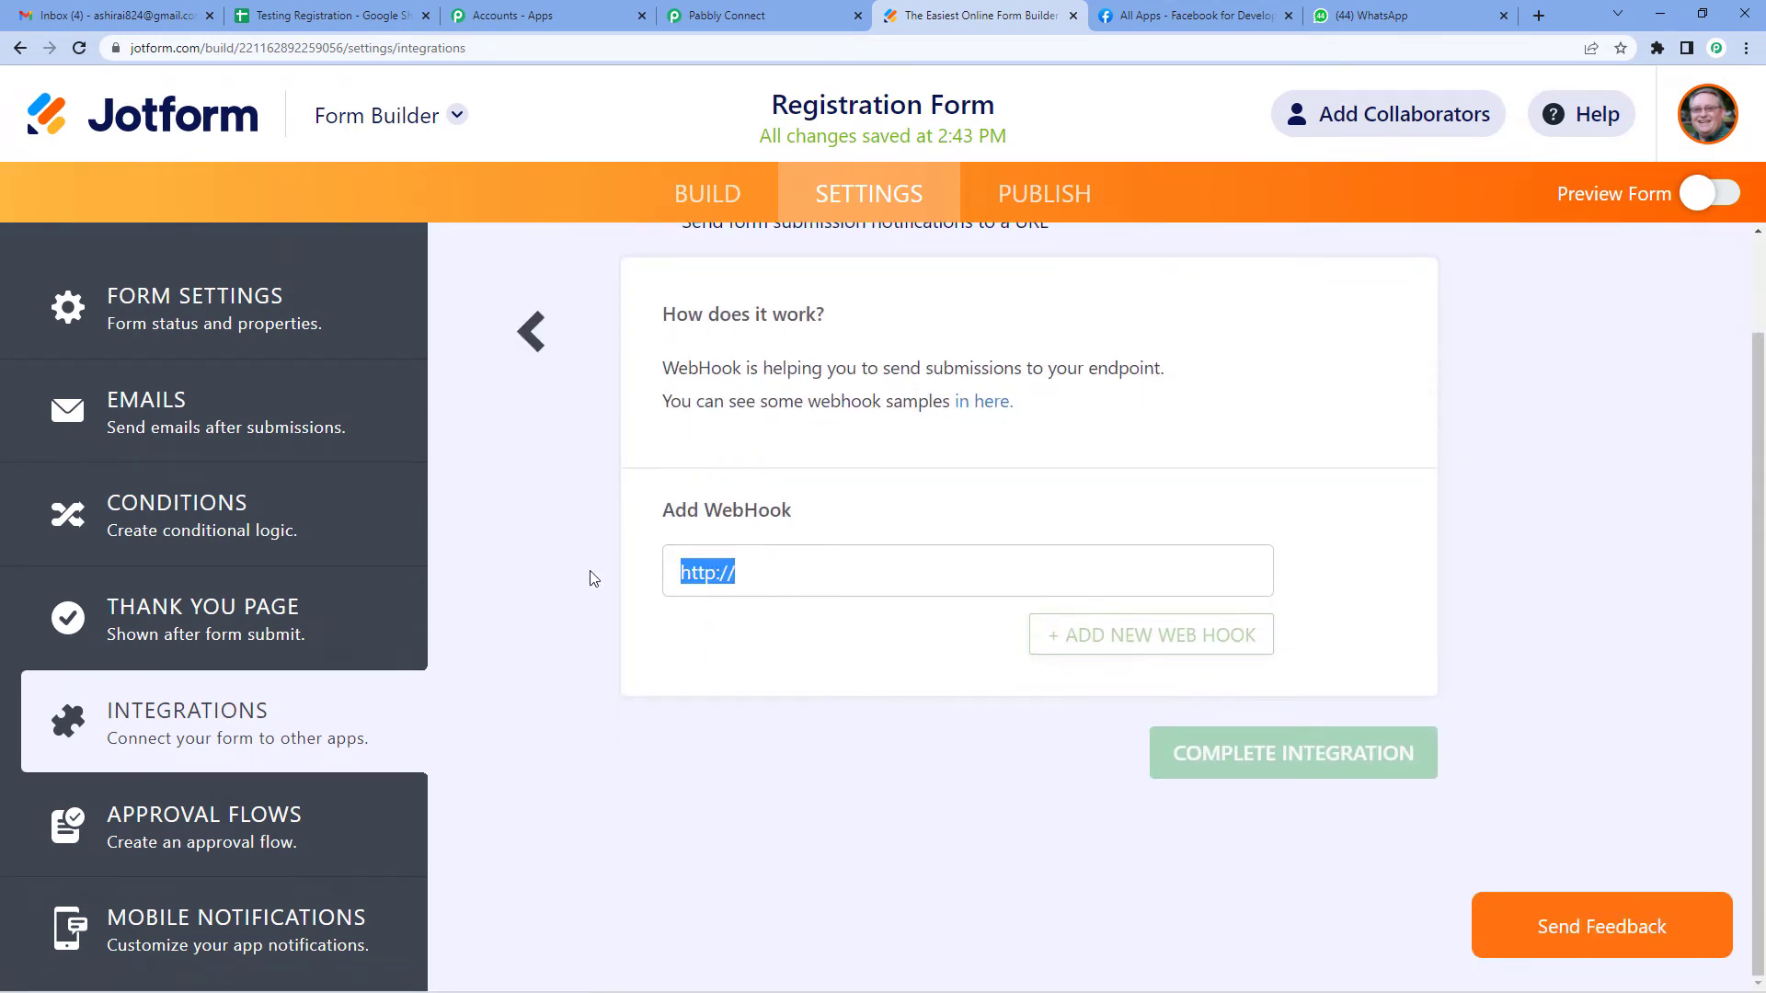
pyautogui.press('BackSpace')
pyautogui.click(726, 571)
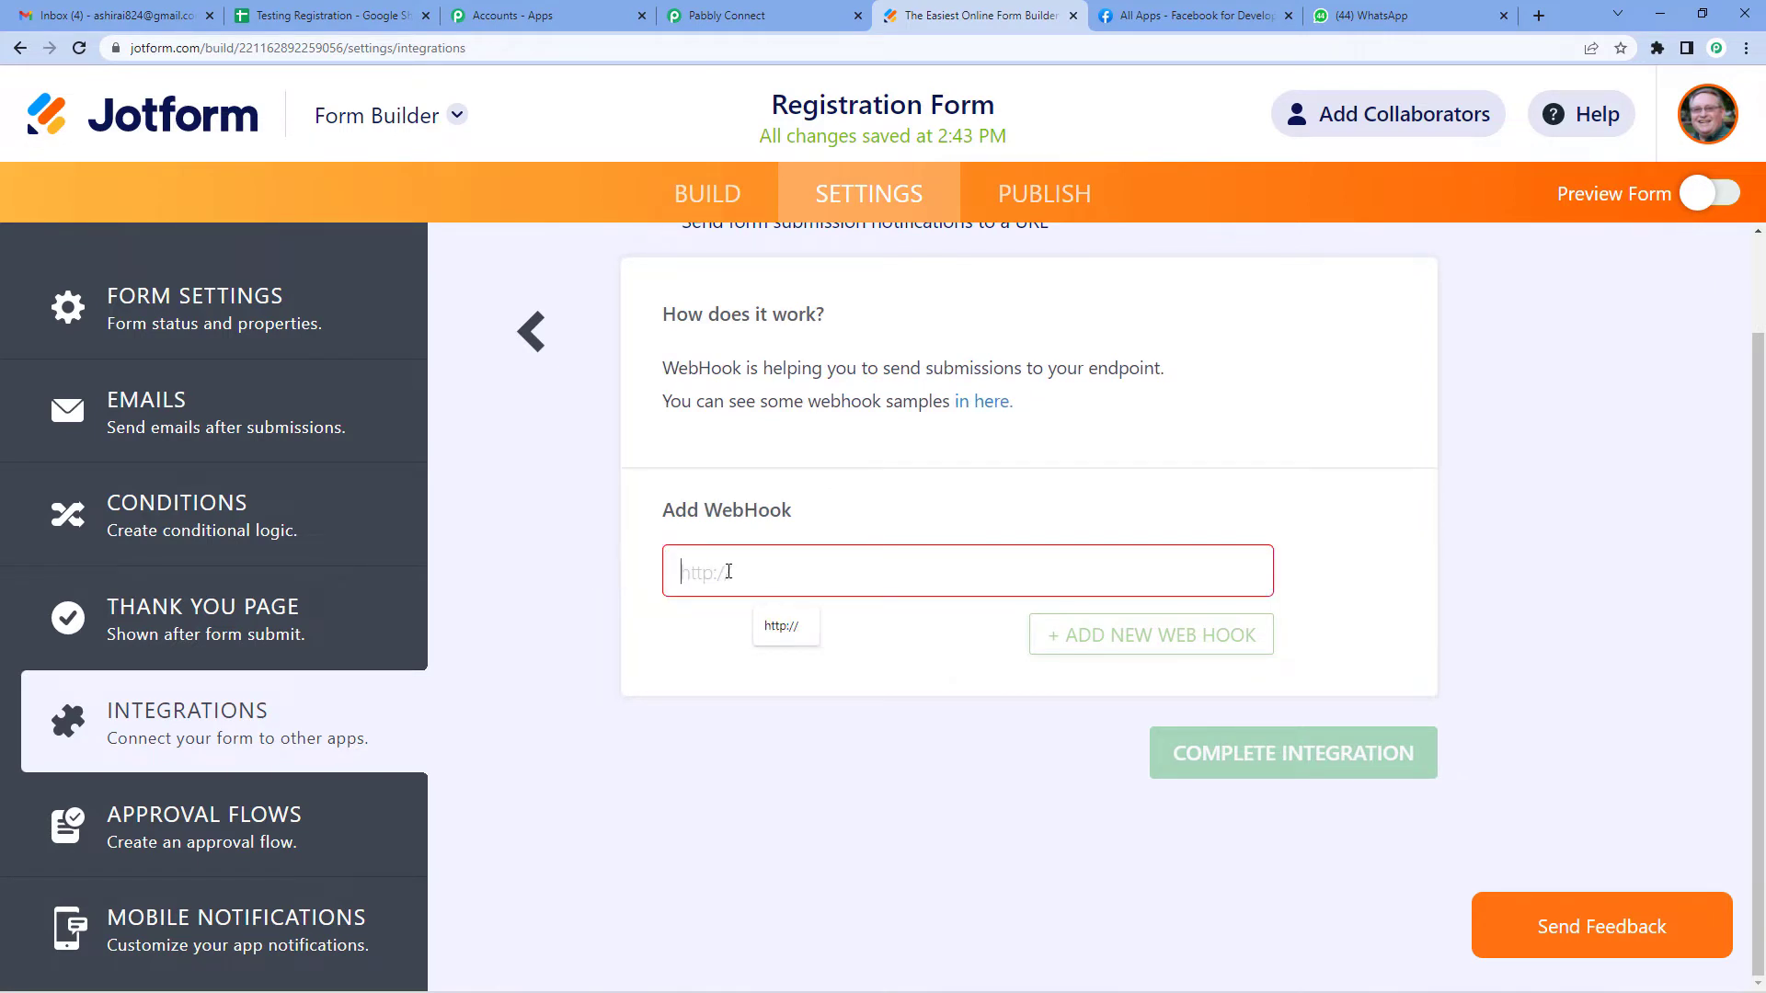
pyautogui.hotkey('ctrl', 'v')
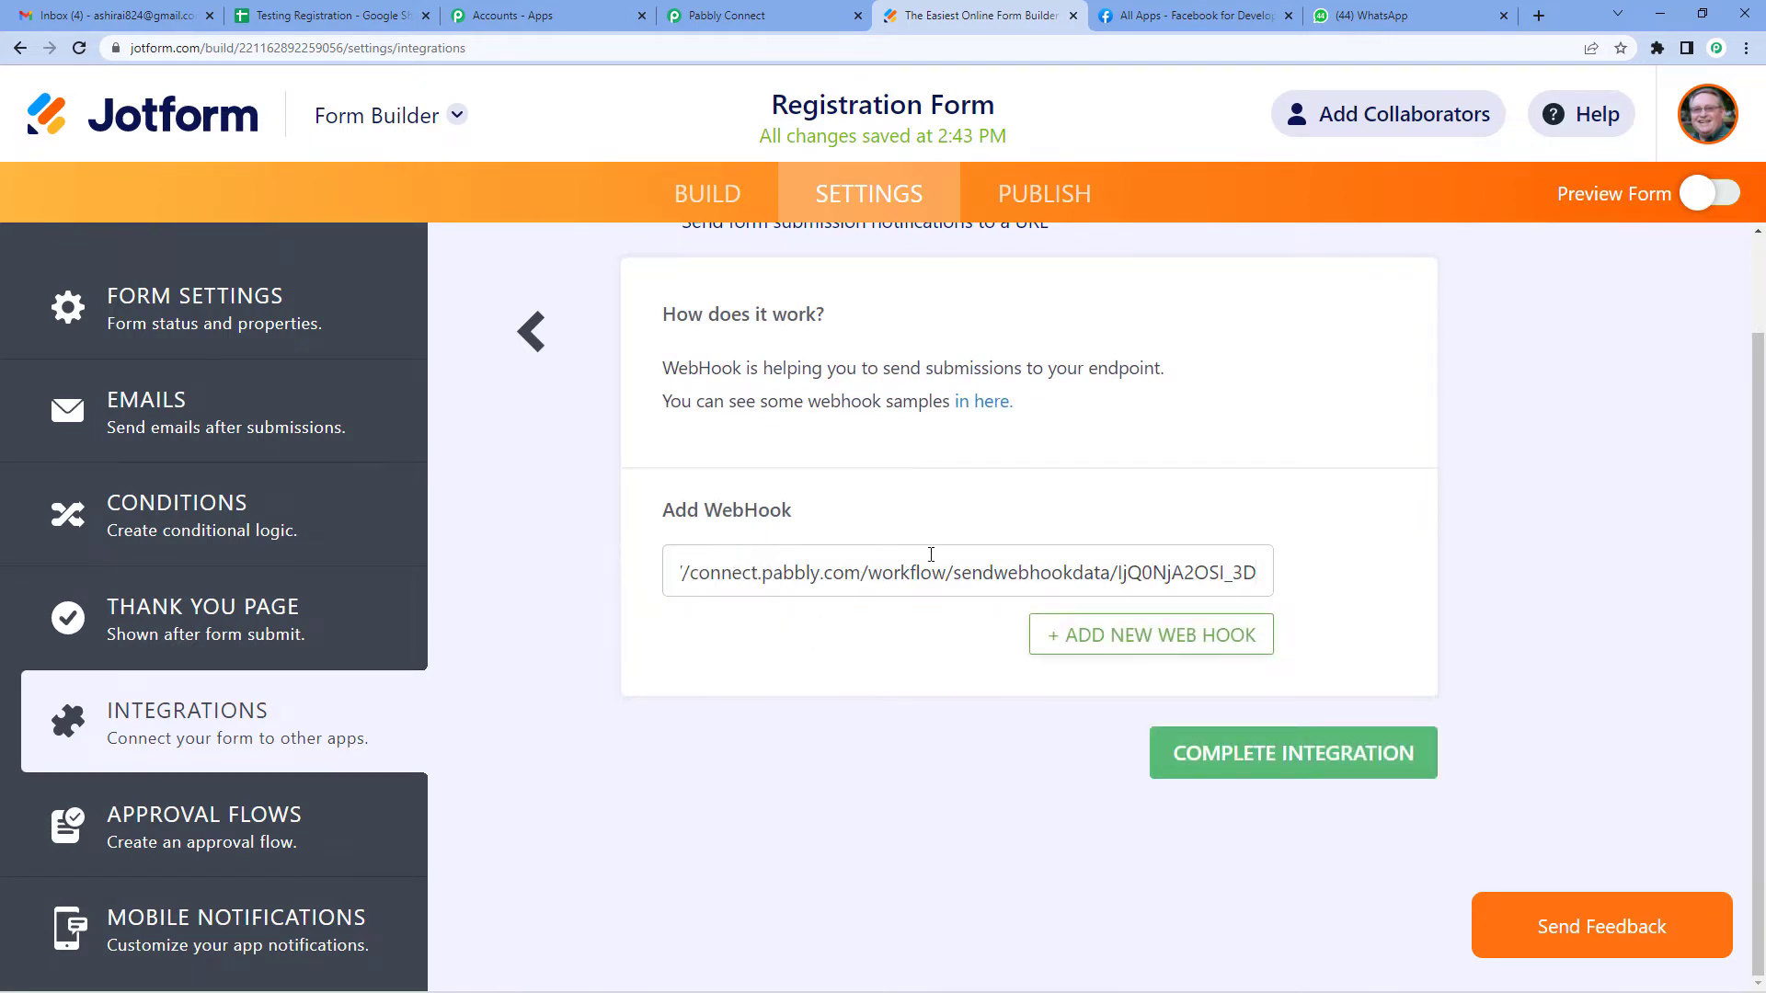
pyautogui.click(1300, 754)
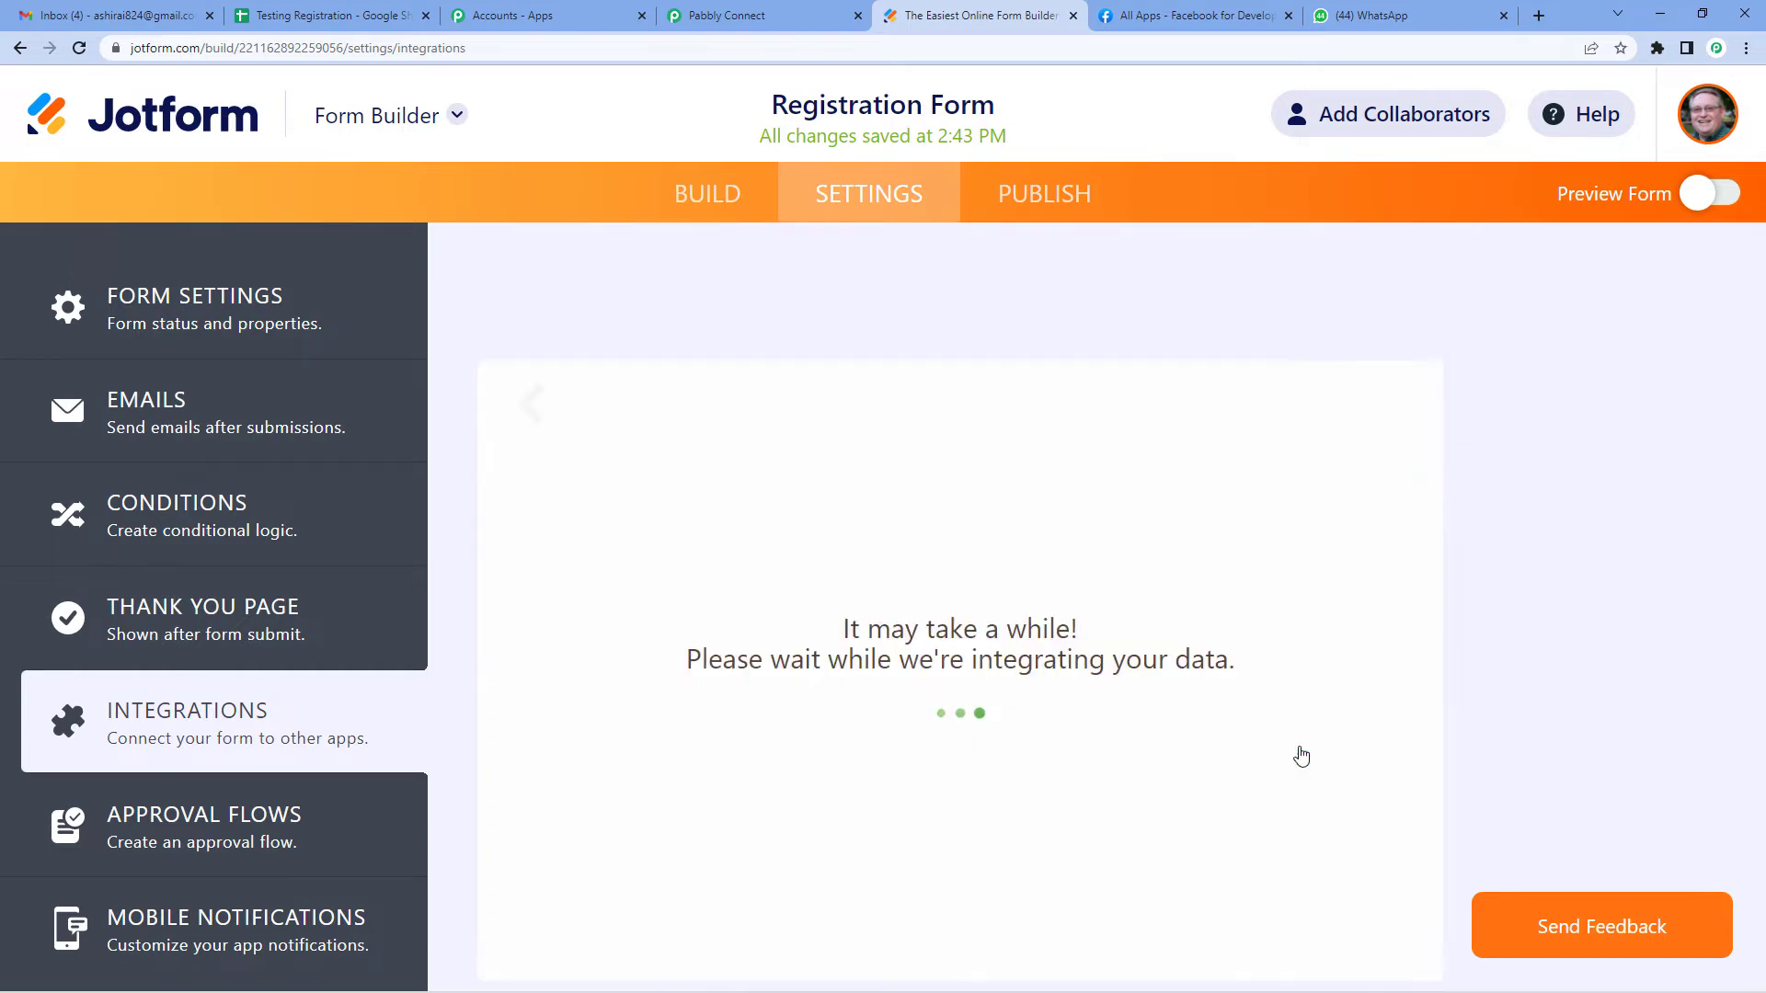
# Step: Look over the Registration Form's fields and the JotForm trigger's webhook setup in Pabbly Connect
pyautogui.click(710, 191)
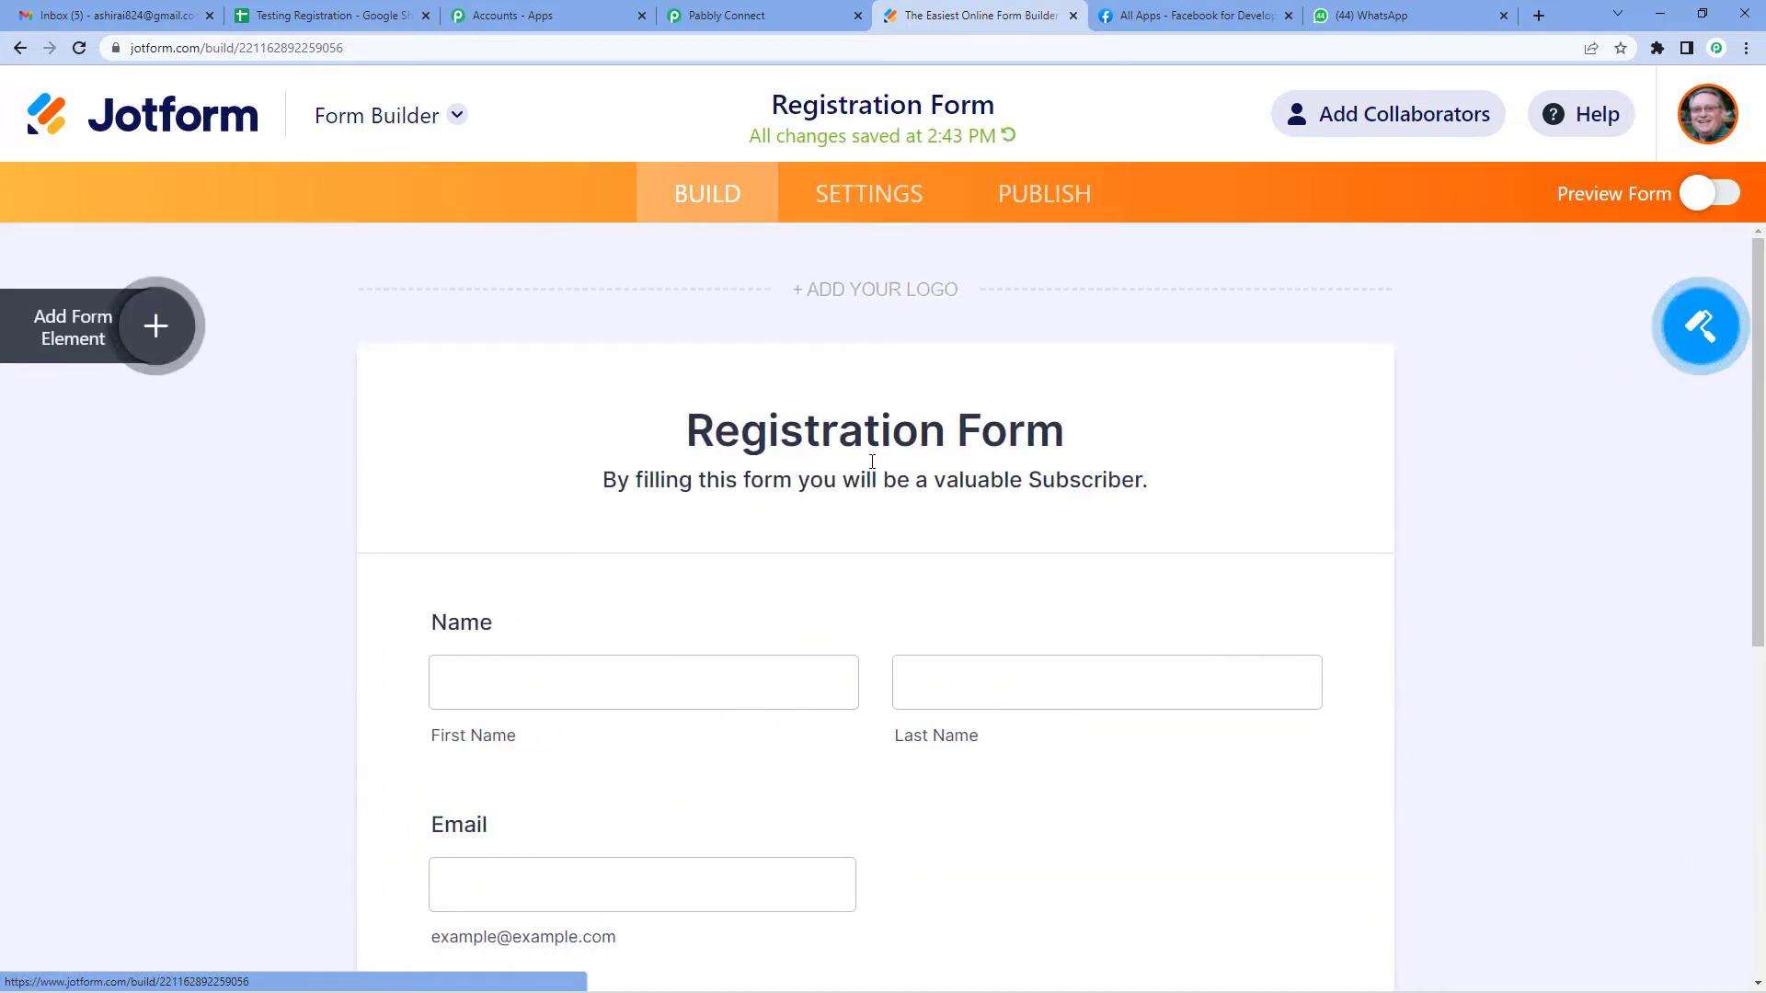
pyautogui.scroll(-5, 824, 473)
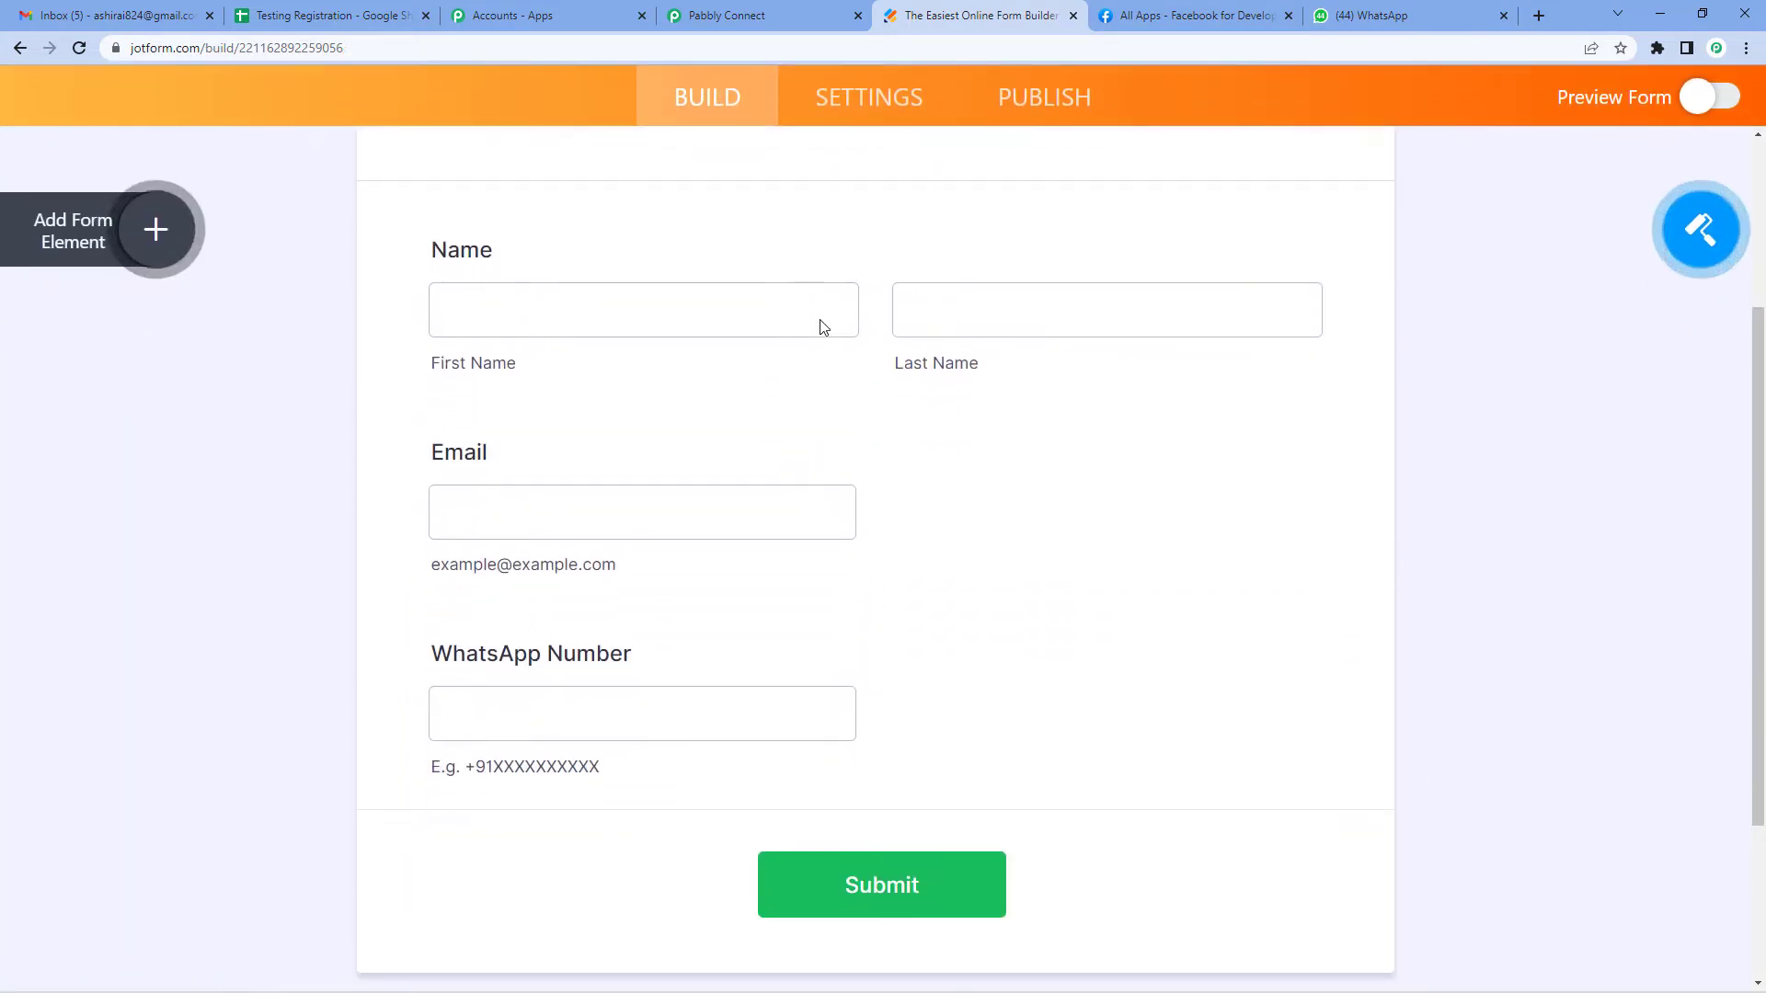
pyautogui.click(833, 98)
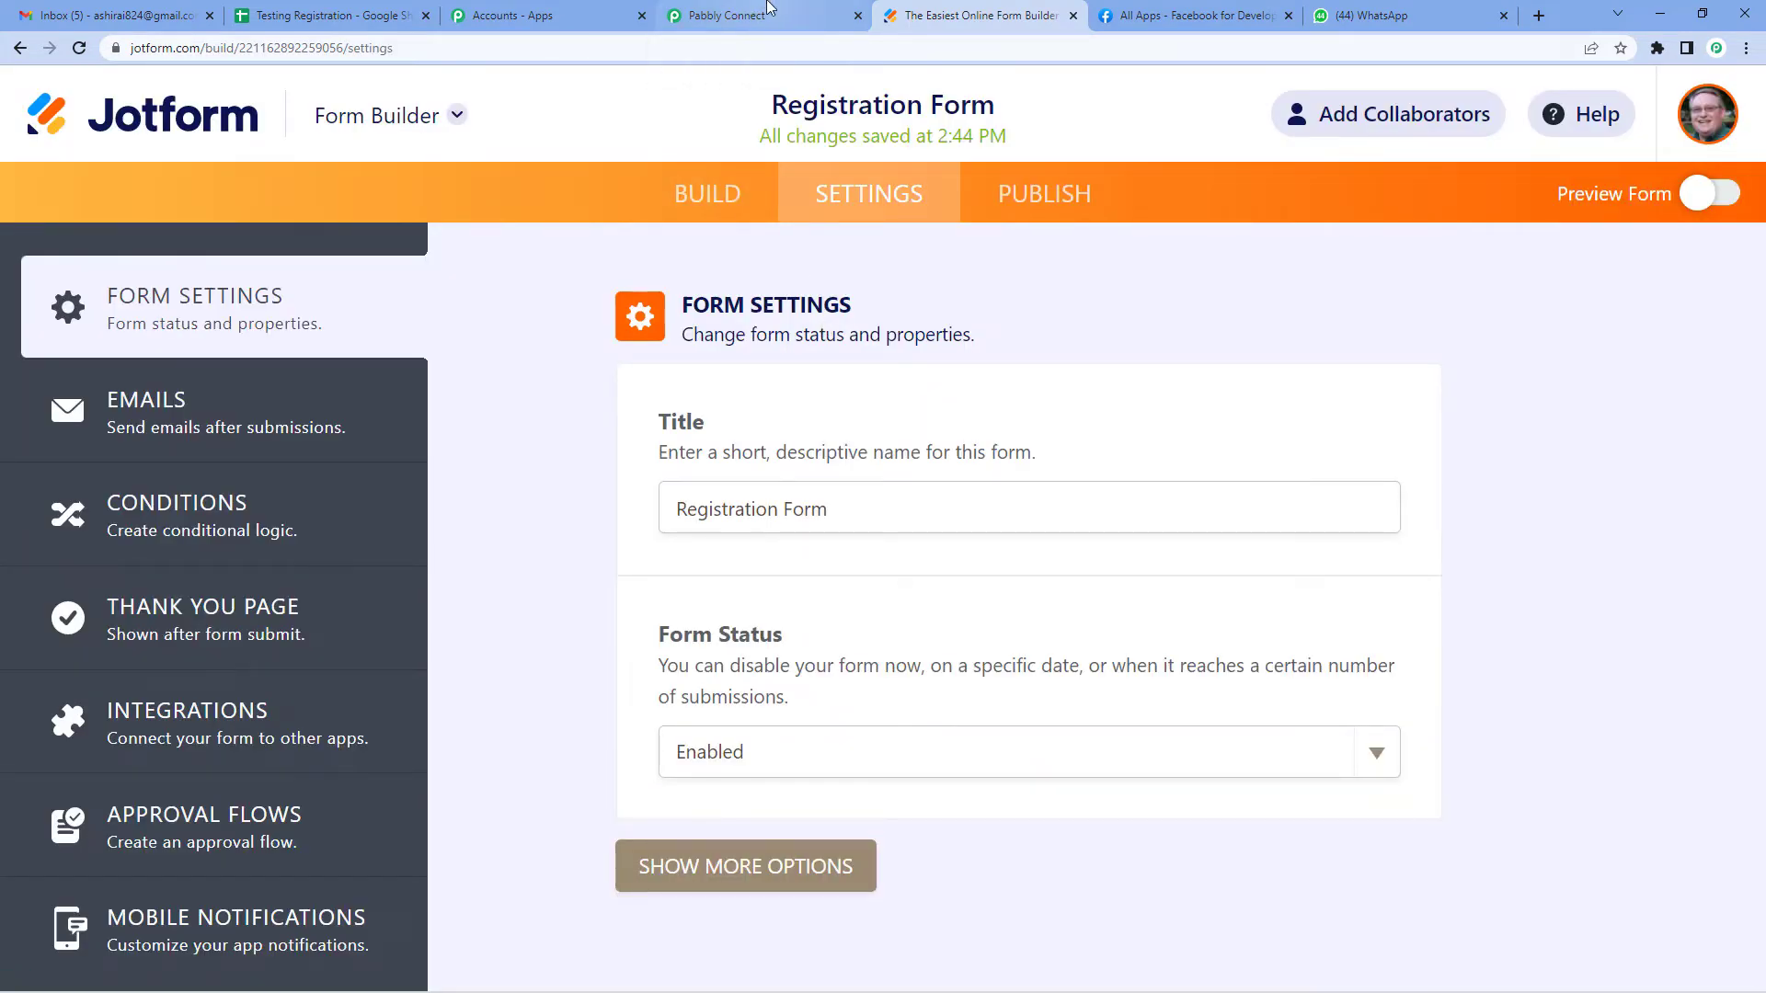
pyautogui.click(769, 8)
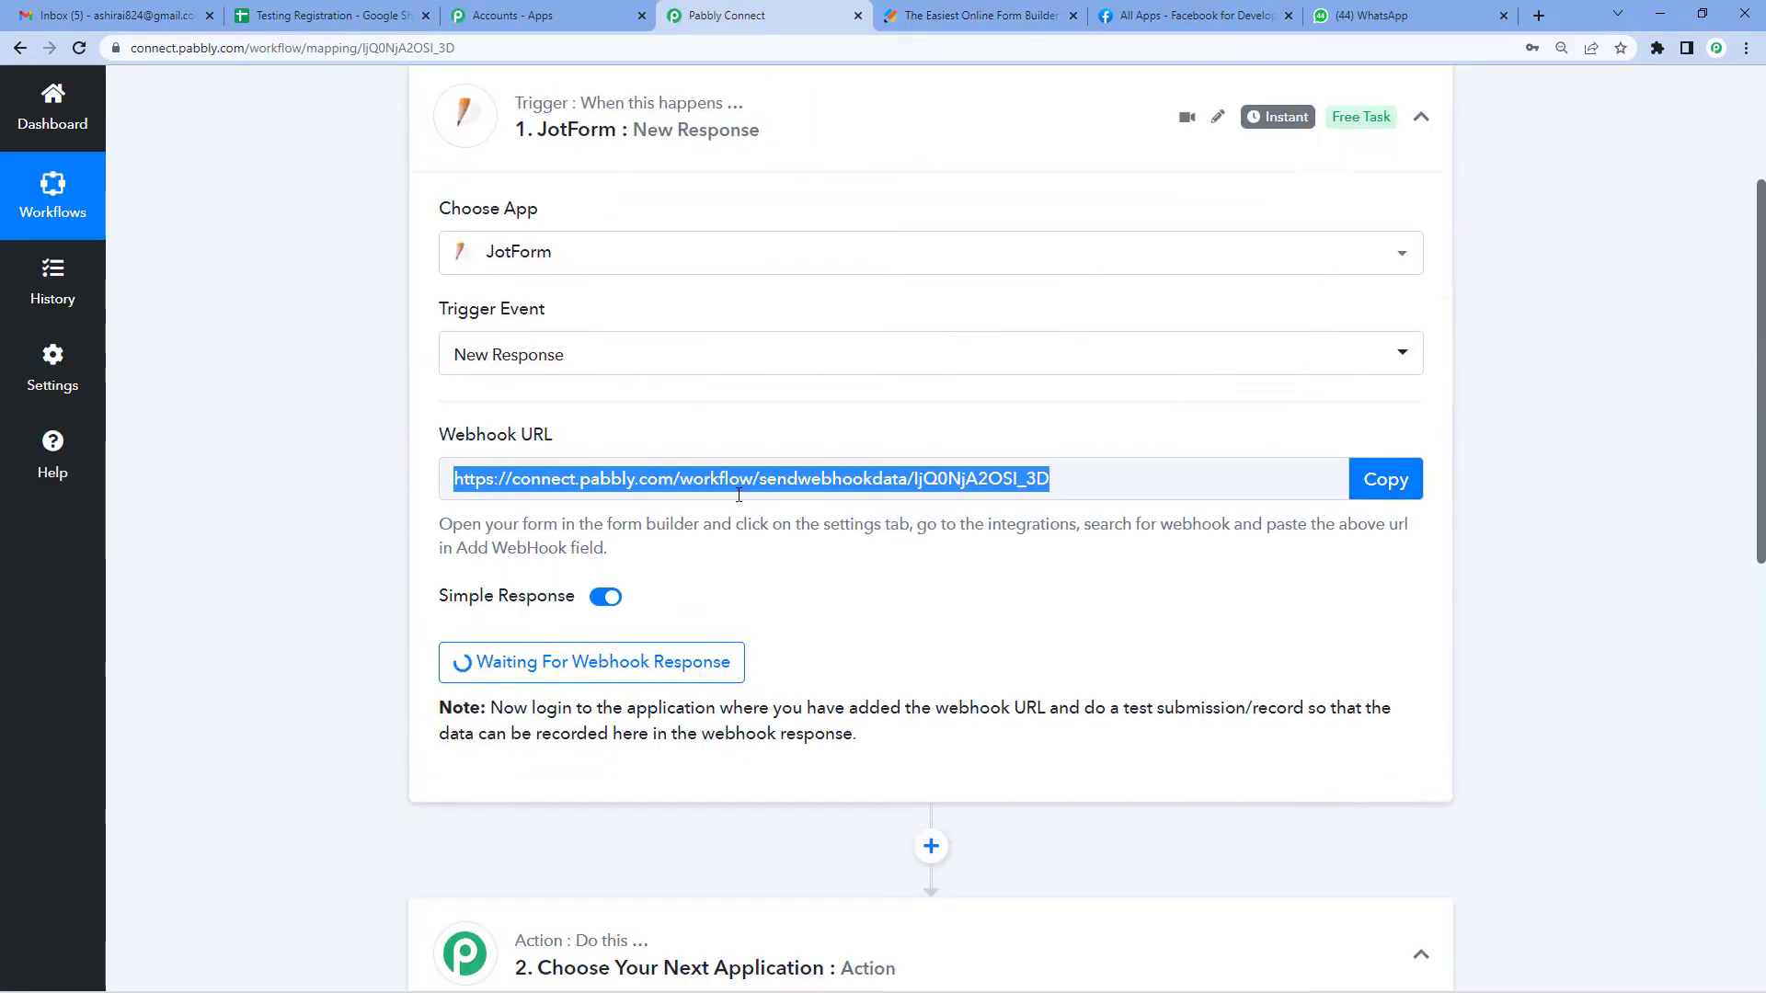
pyautogui.scroll(2, 736, 501)
pyautogui.scroll(-3, 738, 502)
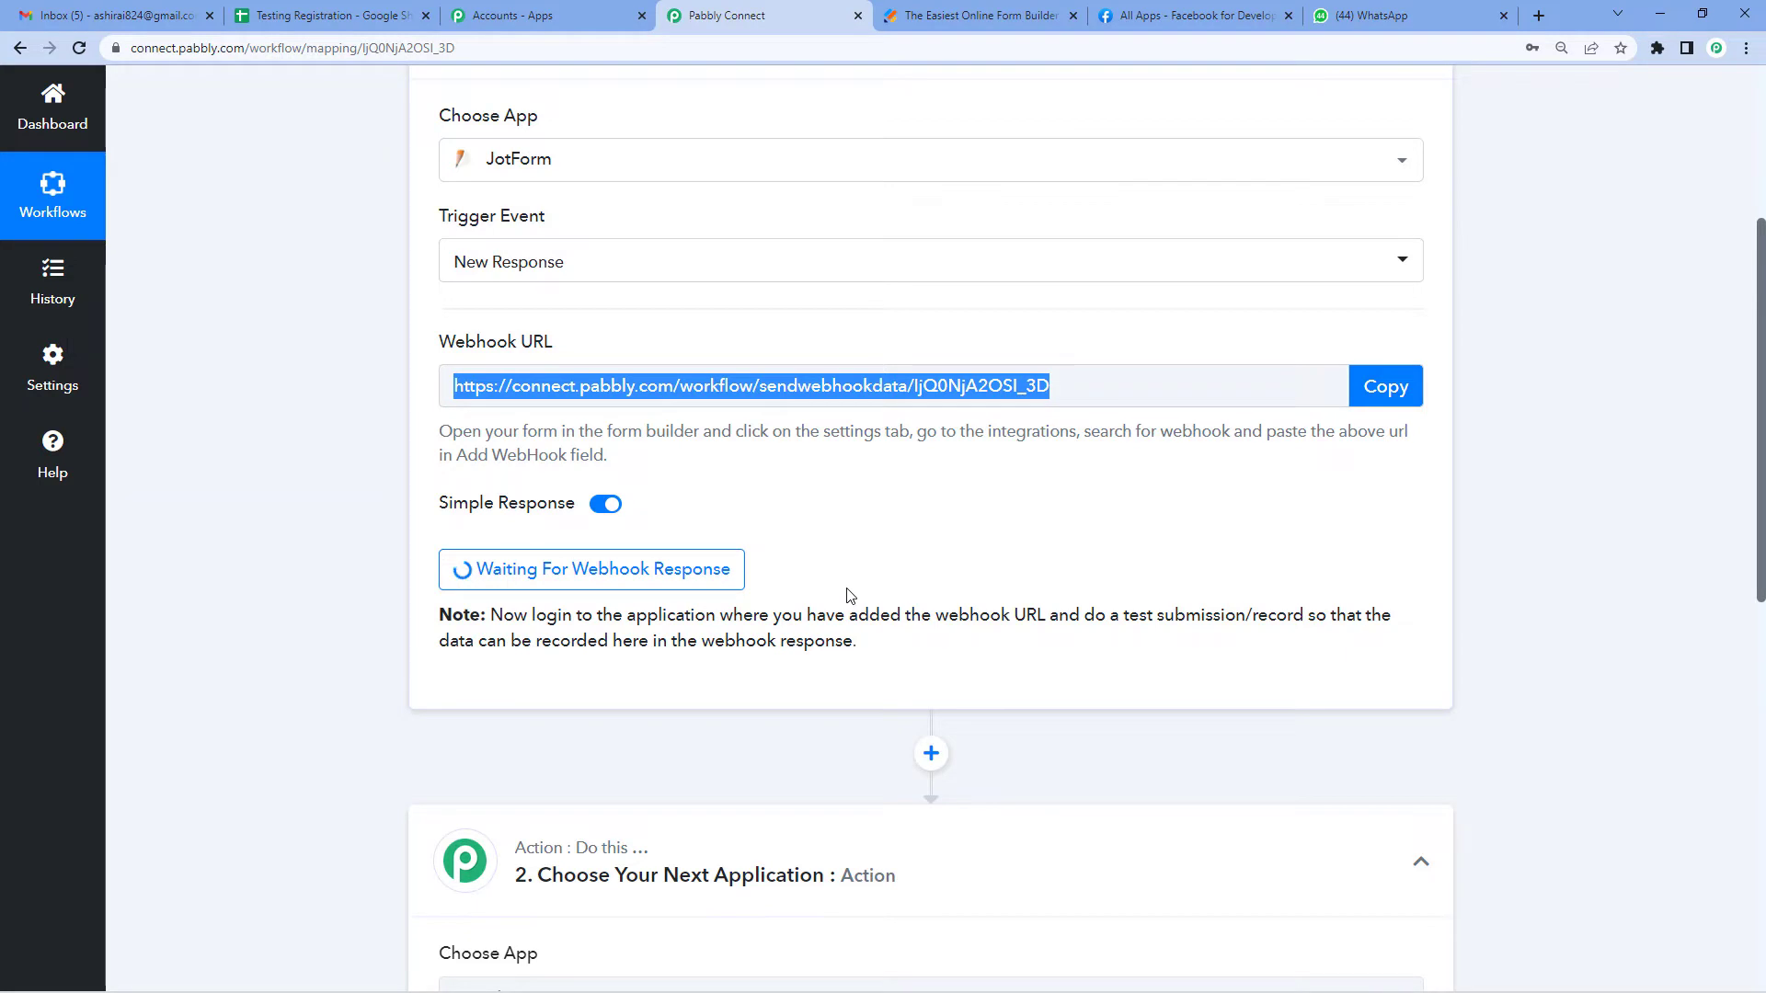
pyautogui.scroll(3, 847, 596)
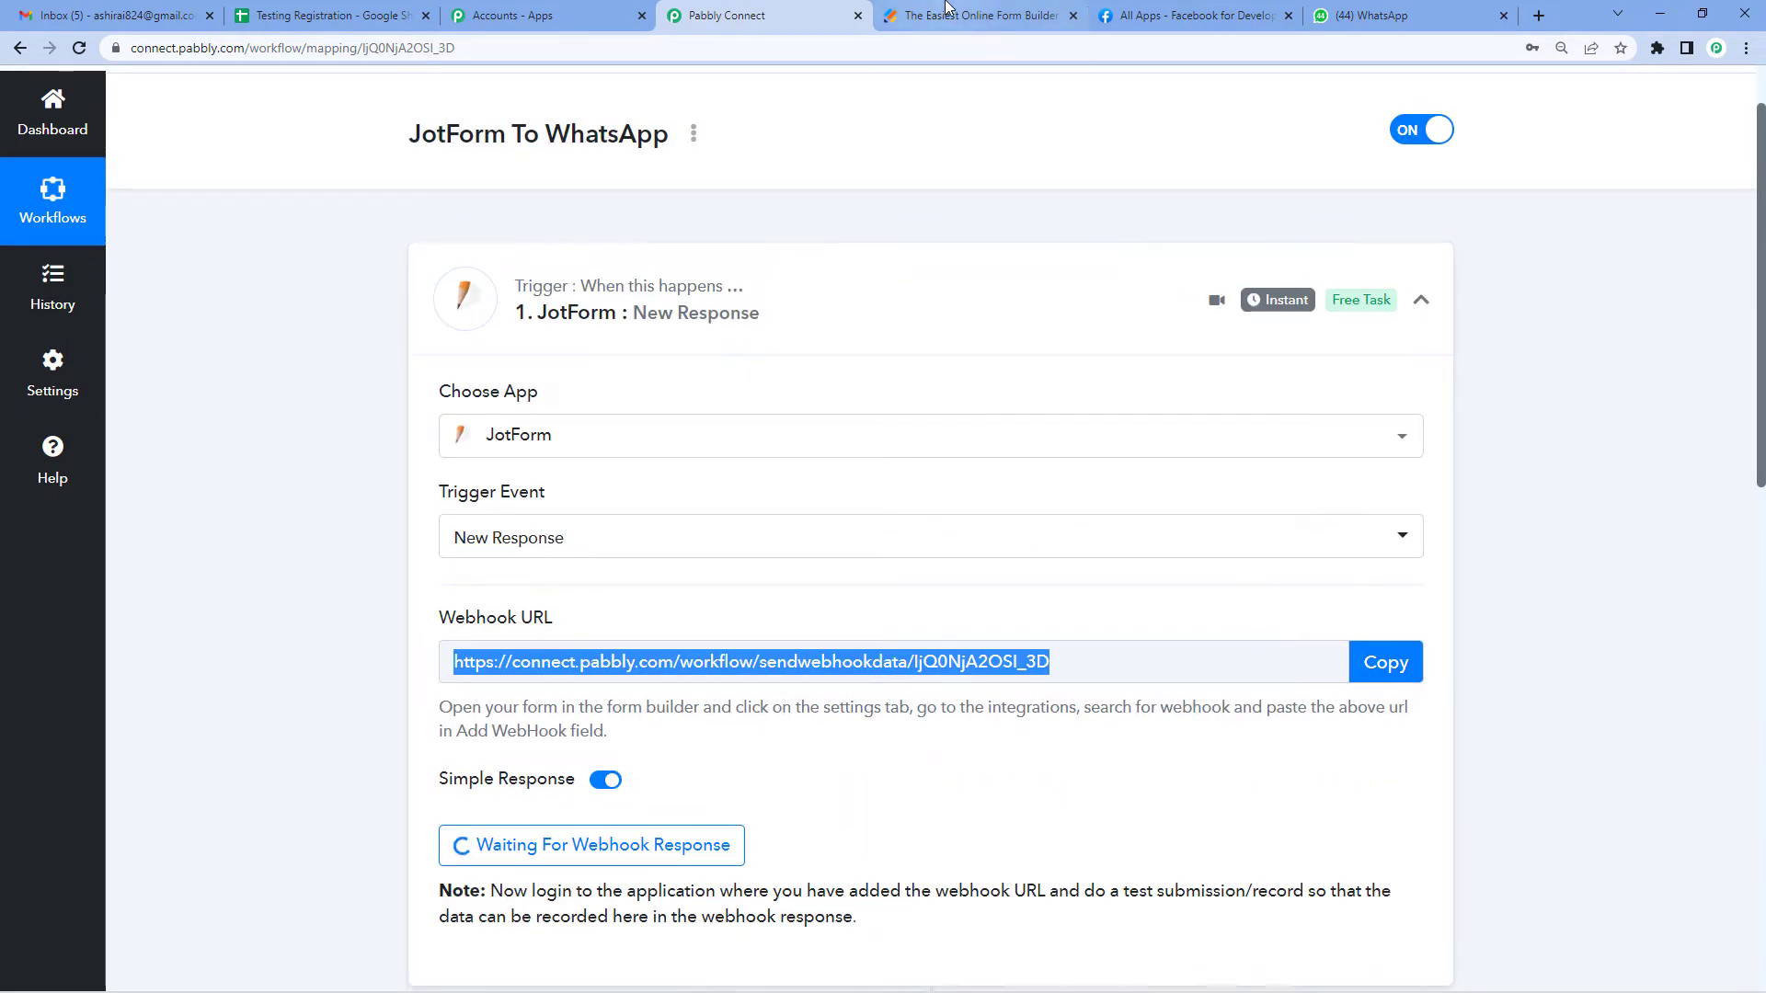
# Step: Switch back to the Registration Form in Jotform and open its form preview
pyautogui.click(979, 16)
pyautogui.click(703, 200)
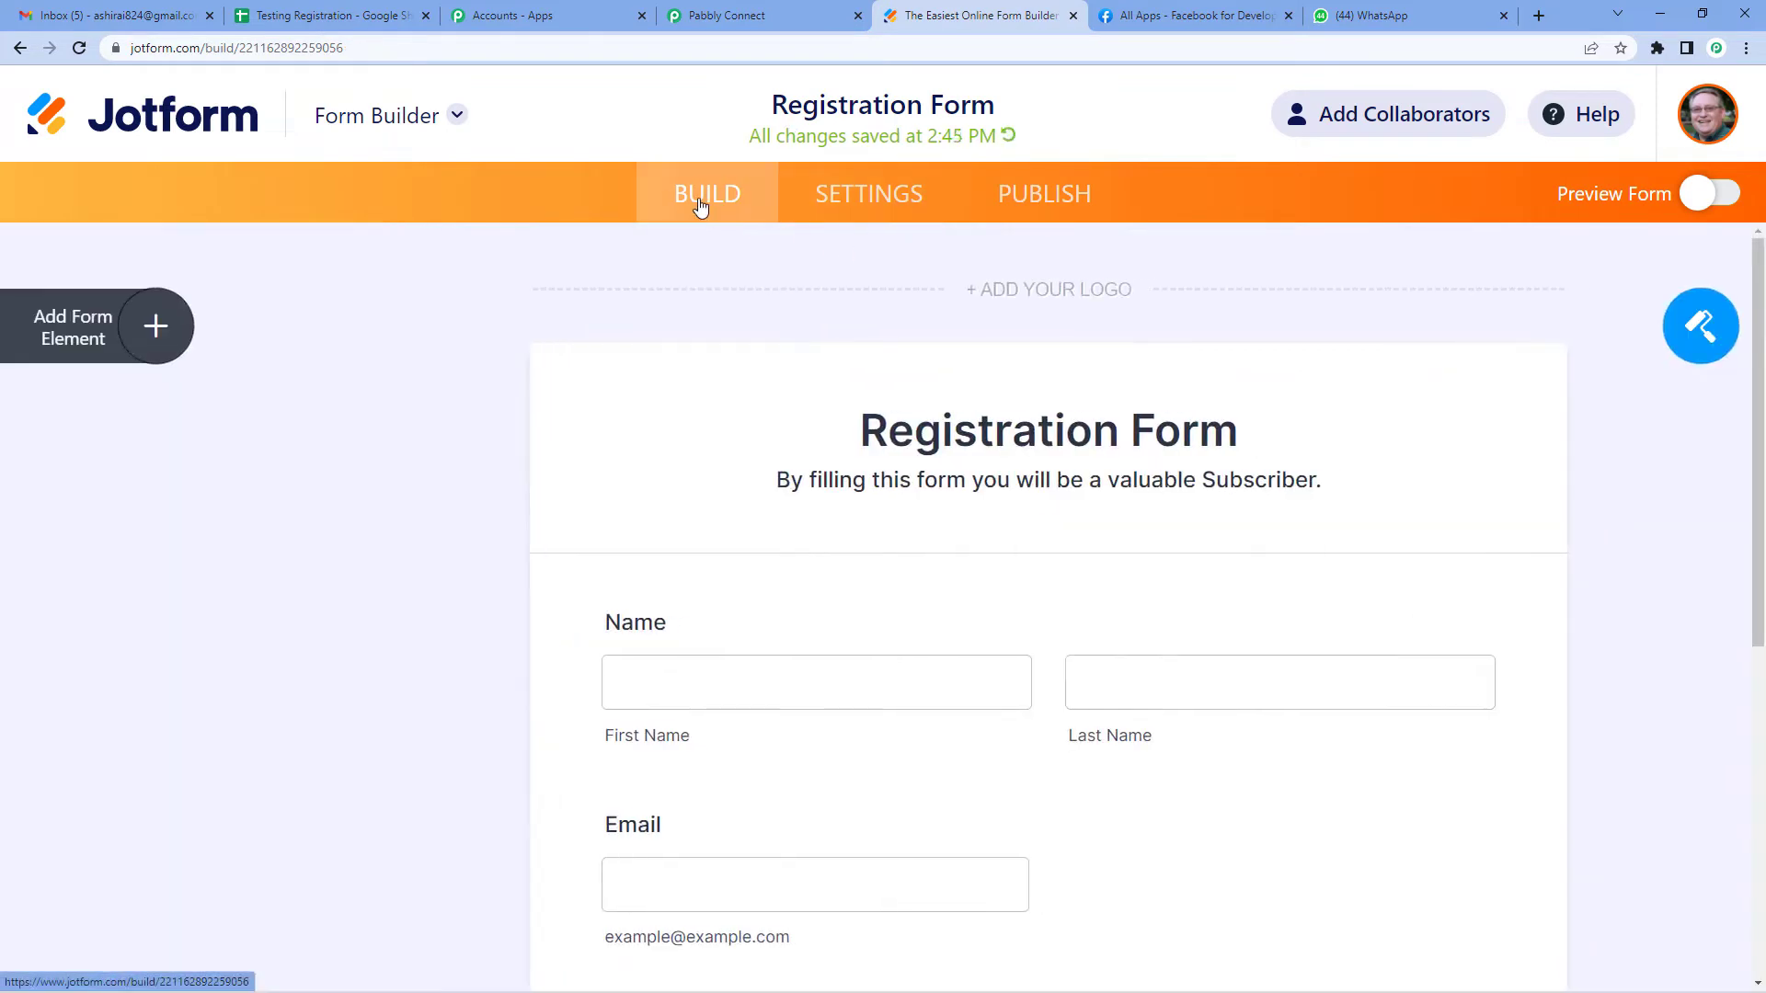
pyautogui.scroll(-2, 1579, 224)
pyautogui.scroll(-1, 1579, 224)
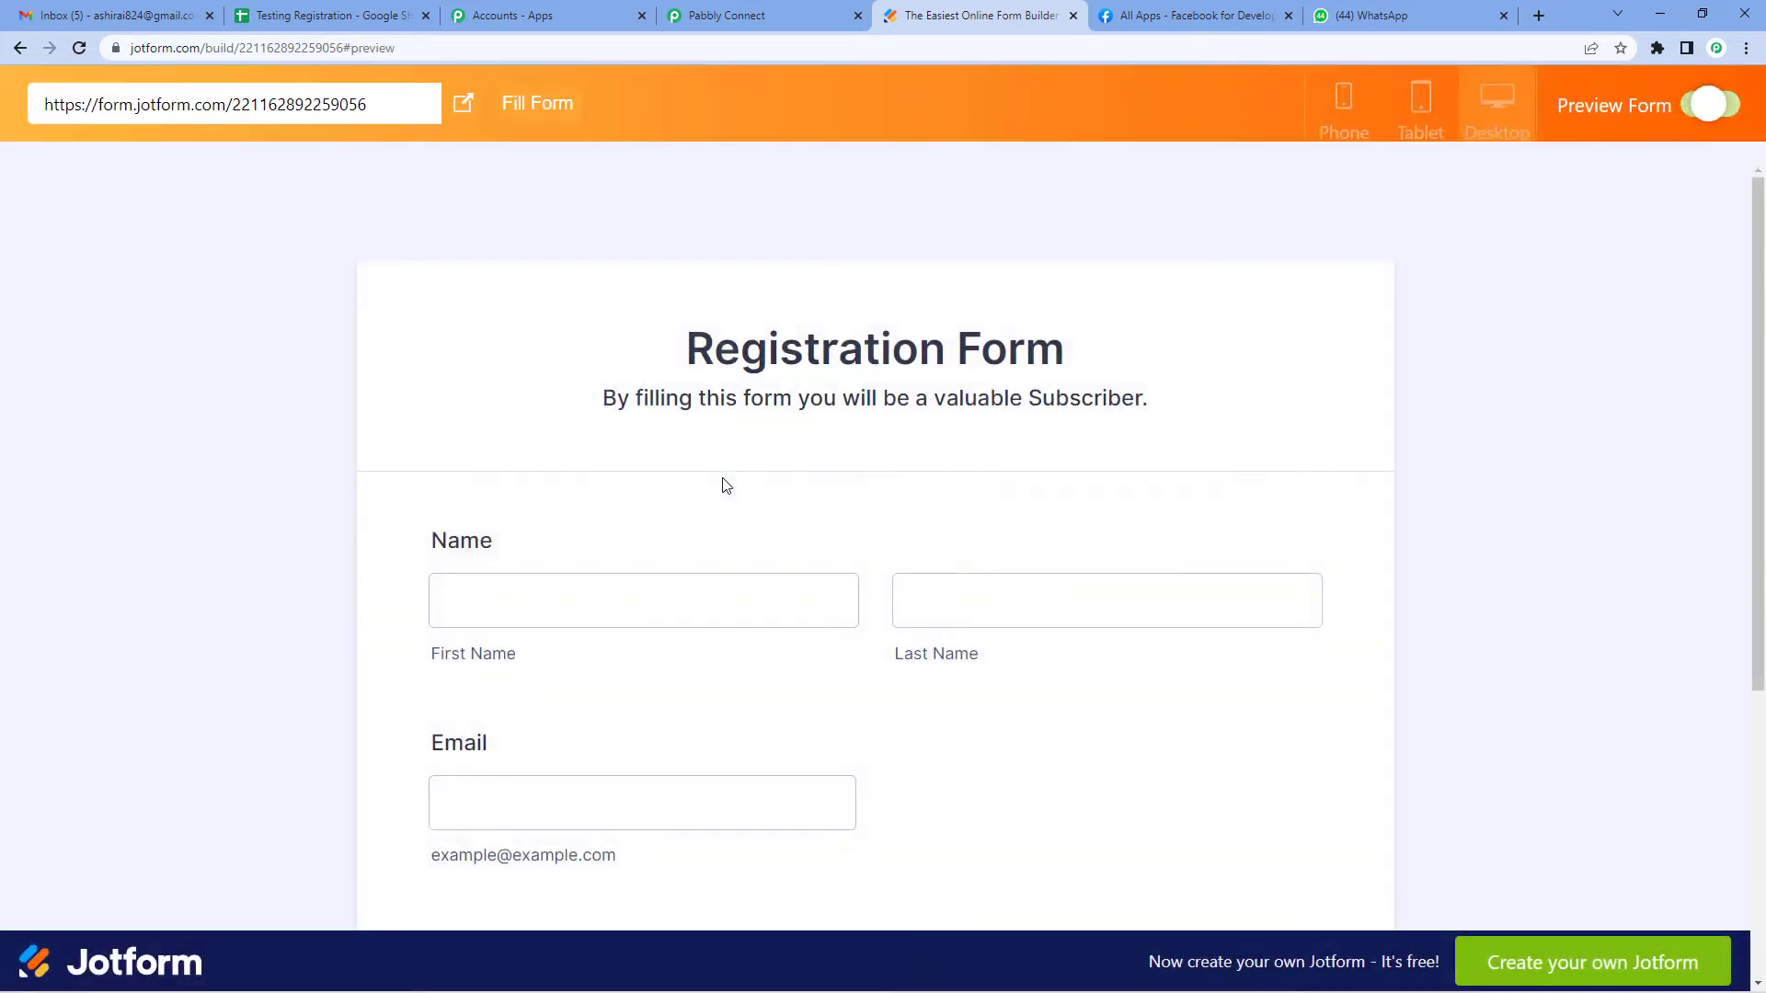
# Step: Fill in the Registration Form with the test subscriber's first name, last name, email and WhatsApp number, and submit it
pyautogui.click(568, 330)
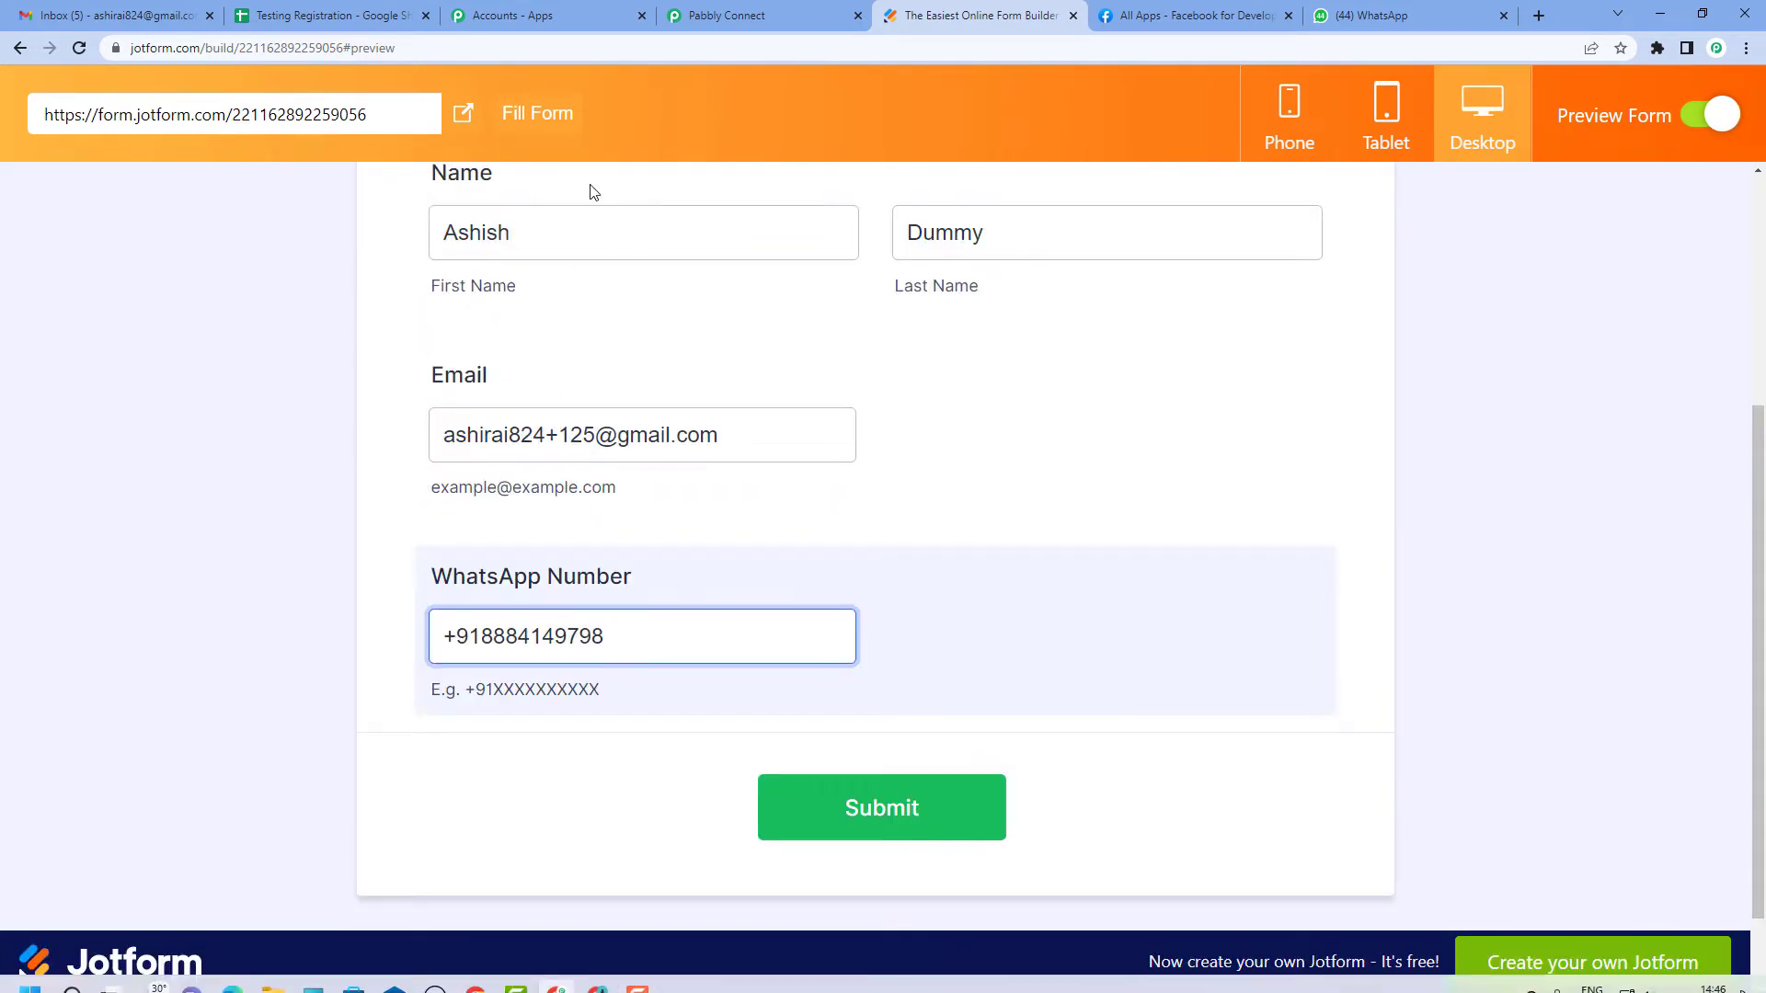
pyautogui.scroll(2, 702, 473)
pyautogui.scroll(-3, 704, 476)
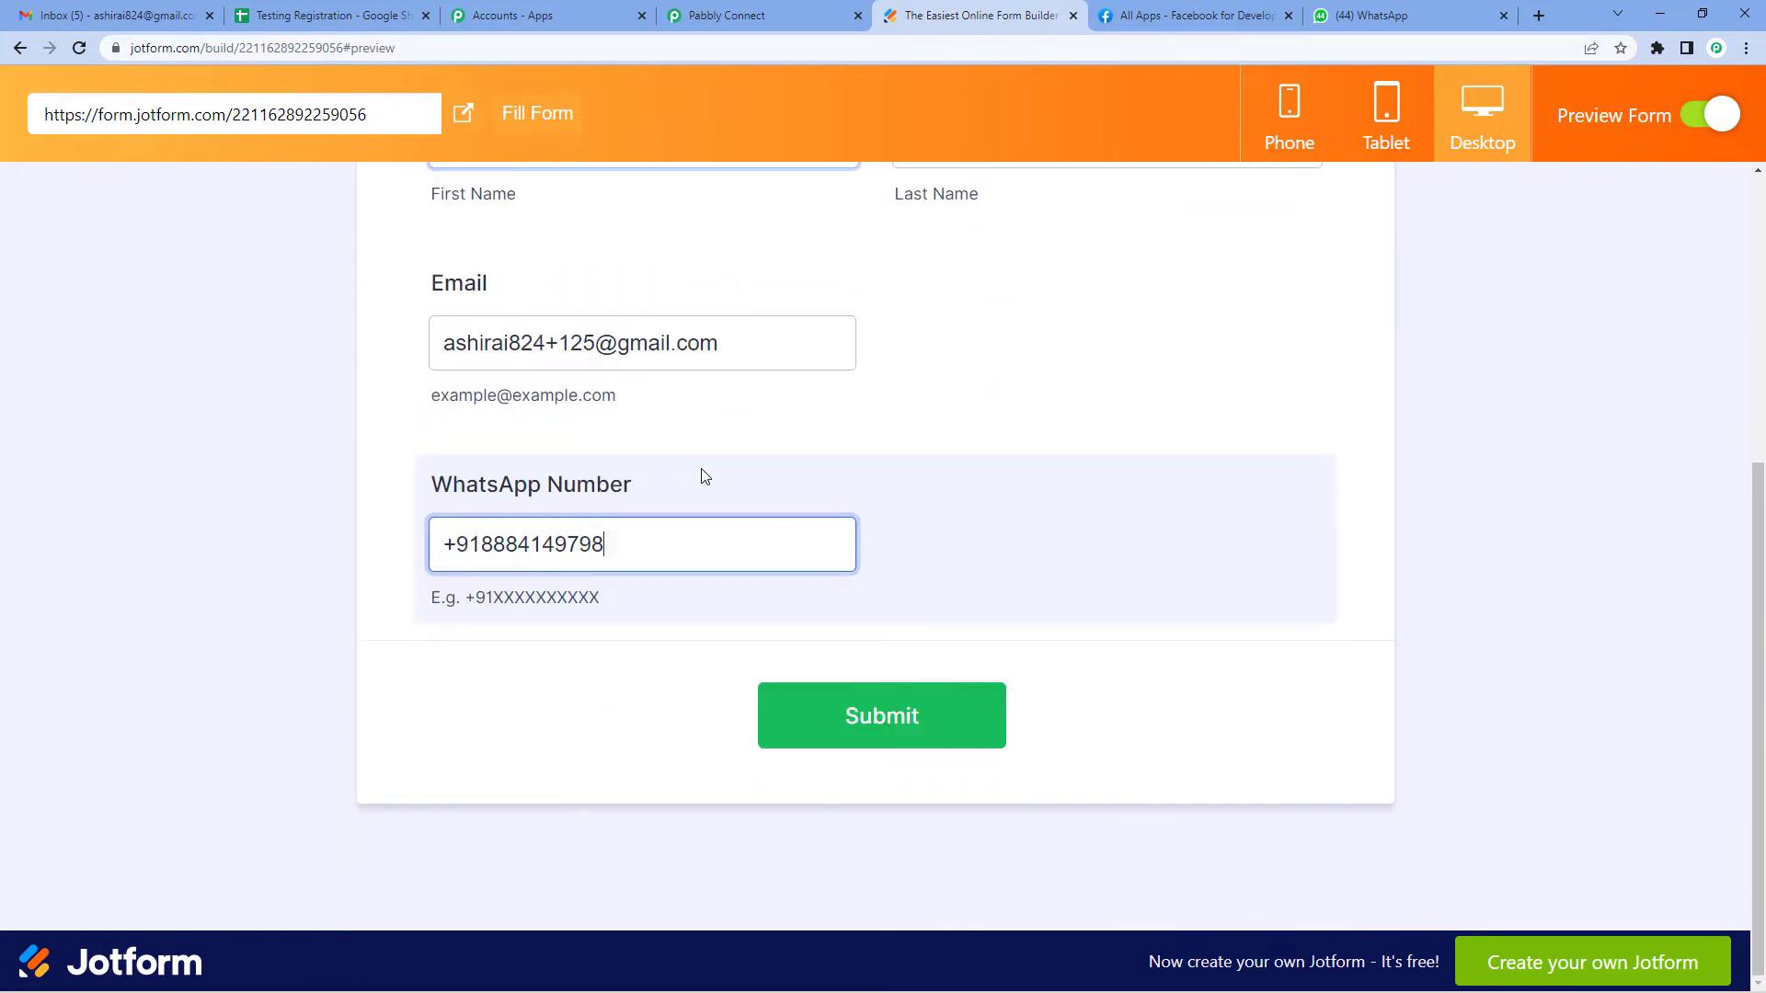
pyautogui.click(936, 714)
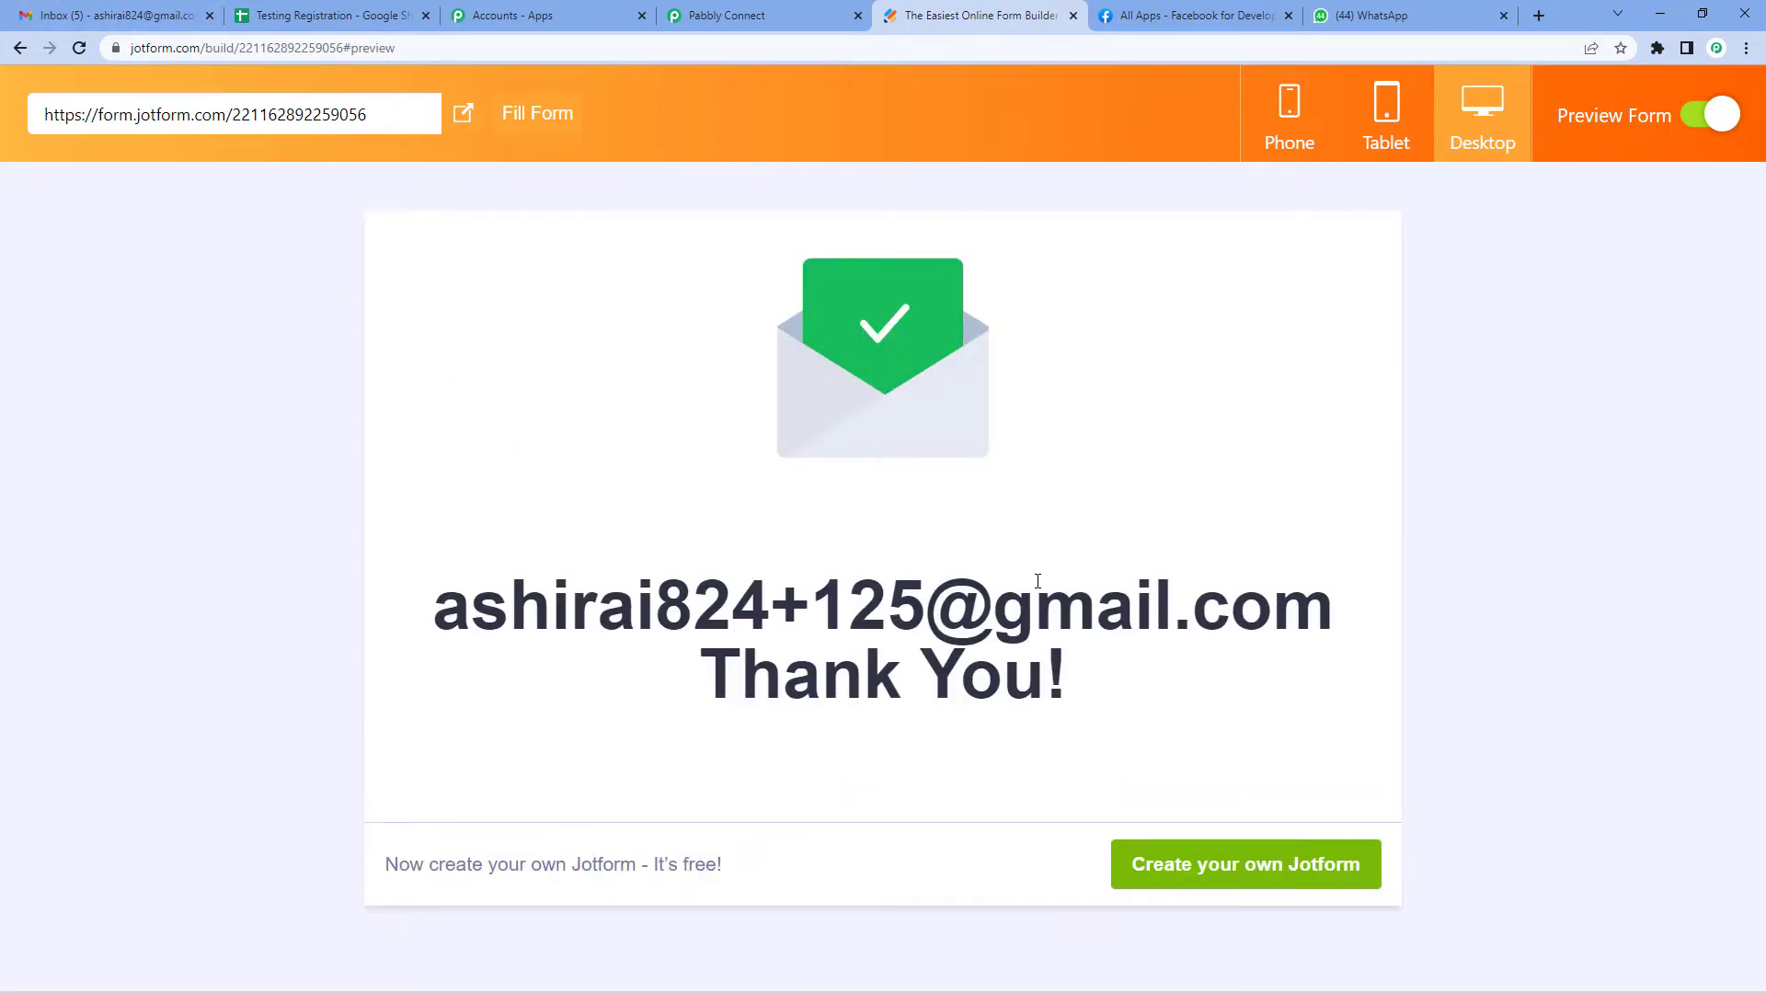
# Step: Switch to Pabbly Connect and review the JotForm response captured by the webhook, including the name, email and WhatsApp number
pyautogui.click(763, 11)
pyautogui.scroll(-5, 824, 496)
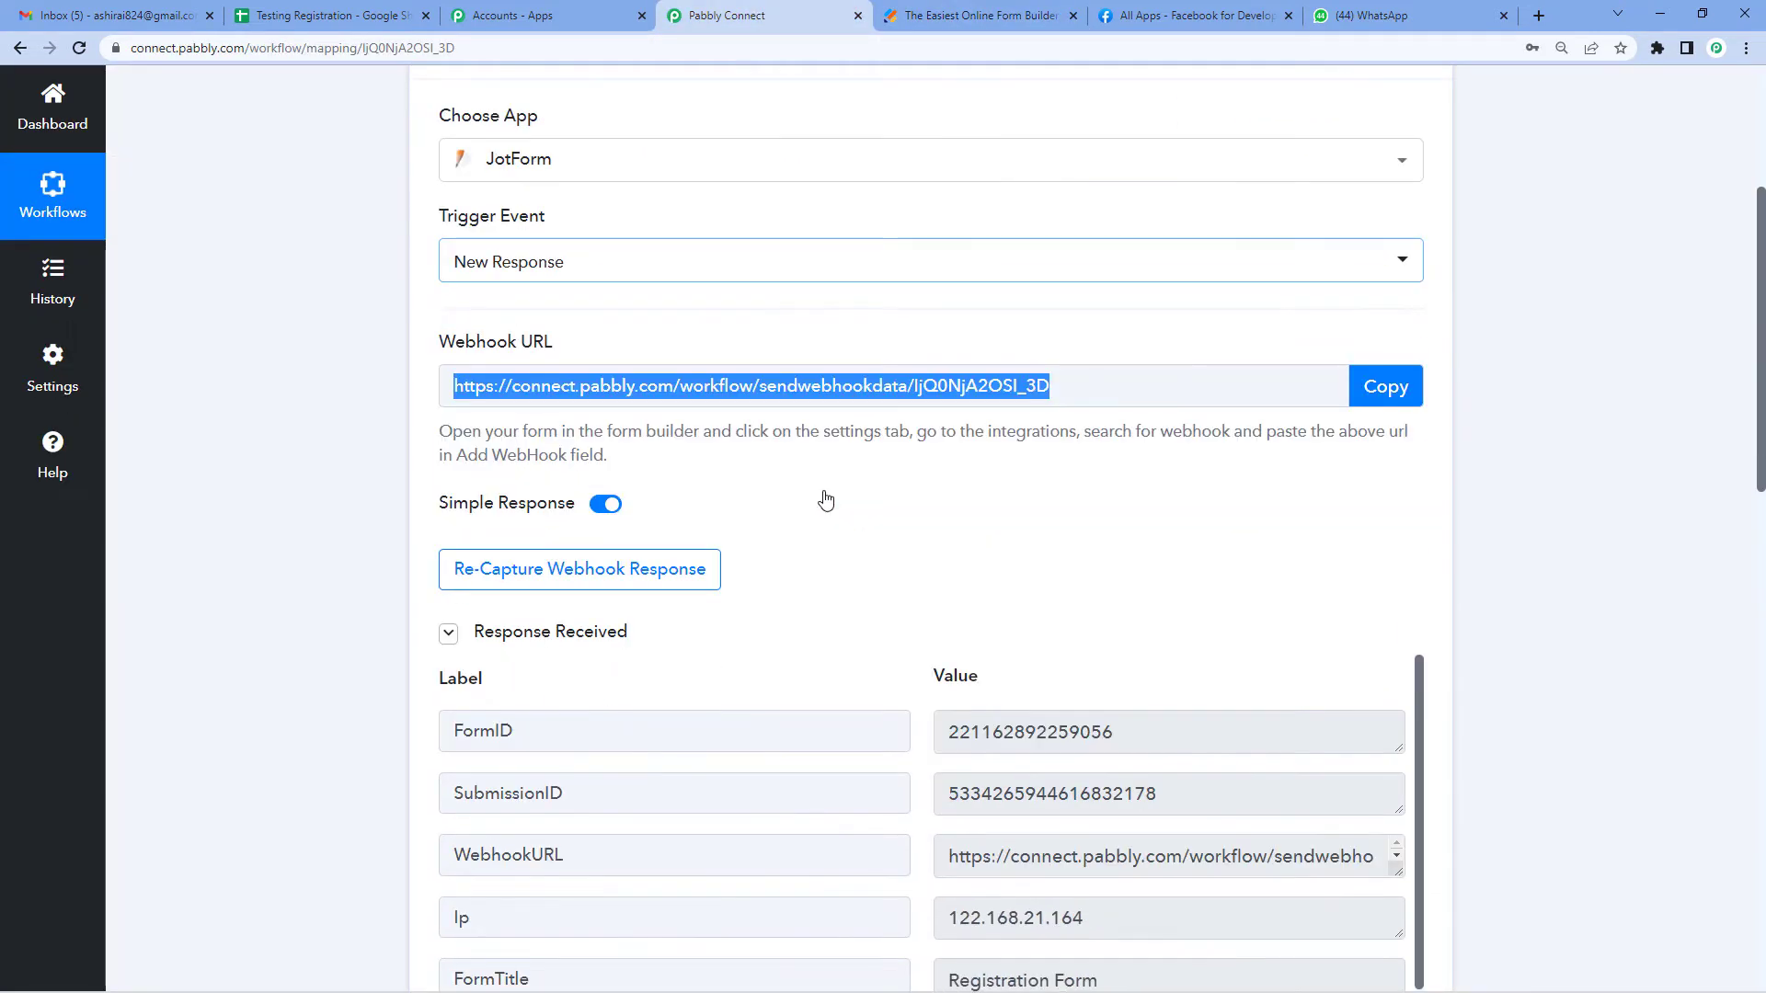
pyautogui.scroll(-4, 824, 498)
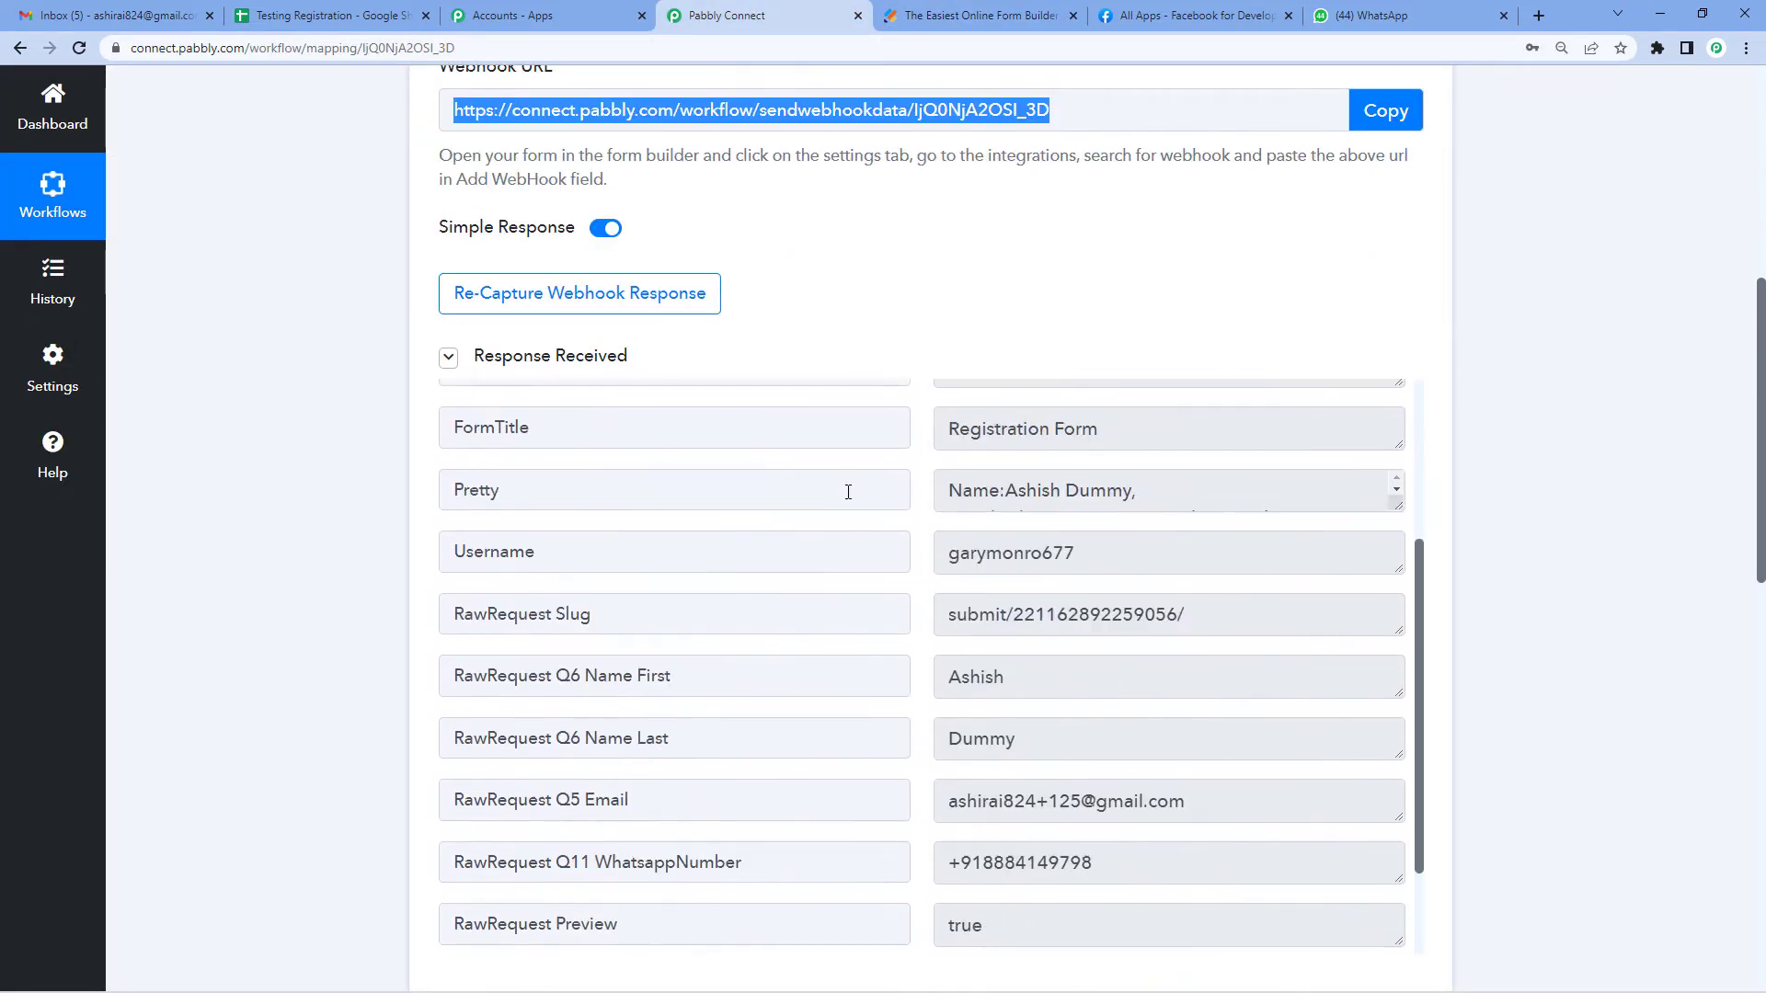
pyautogui.scroll(-1, 942, 533)
pyautogui.scroll(-1, 1106, 432)
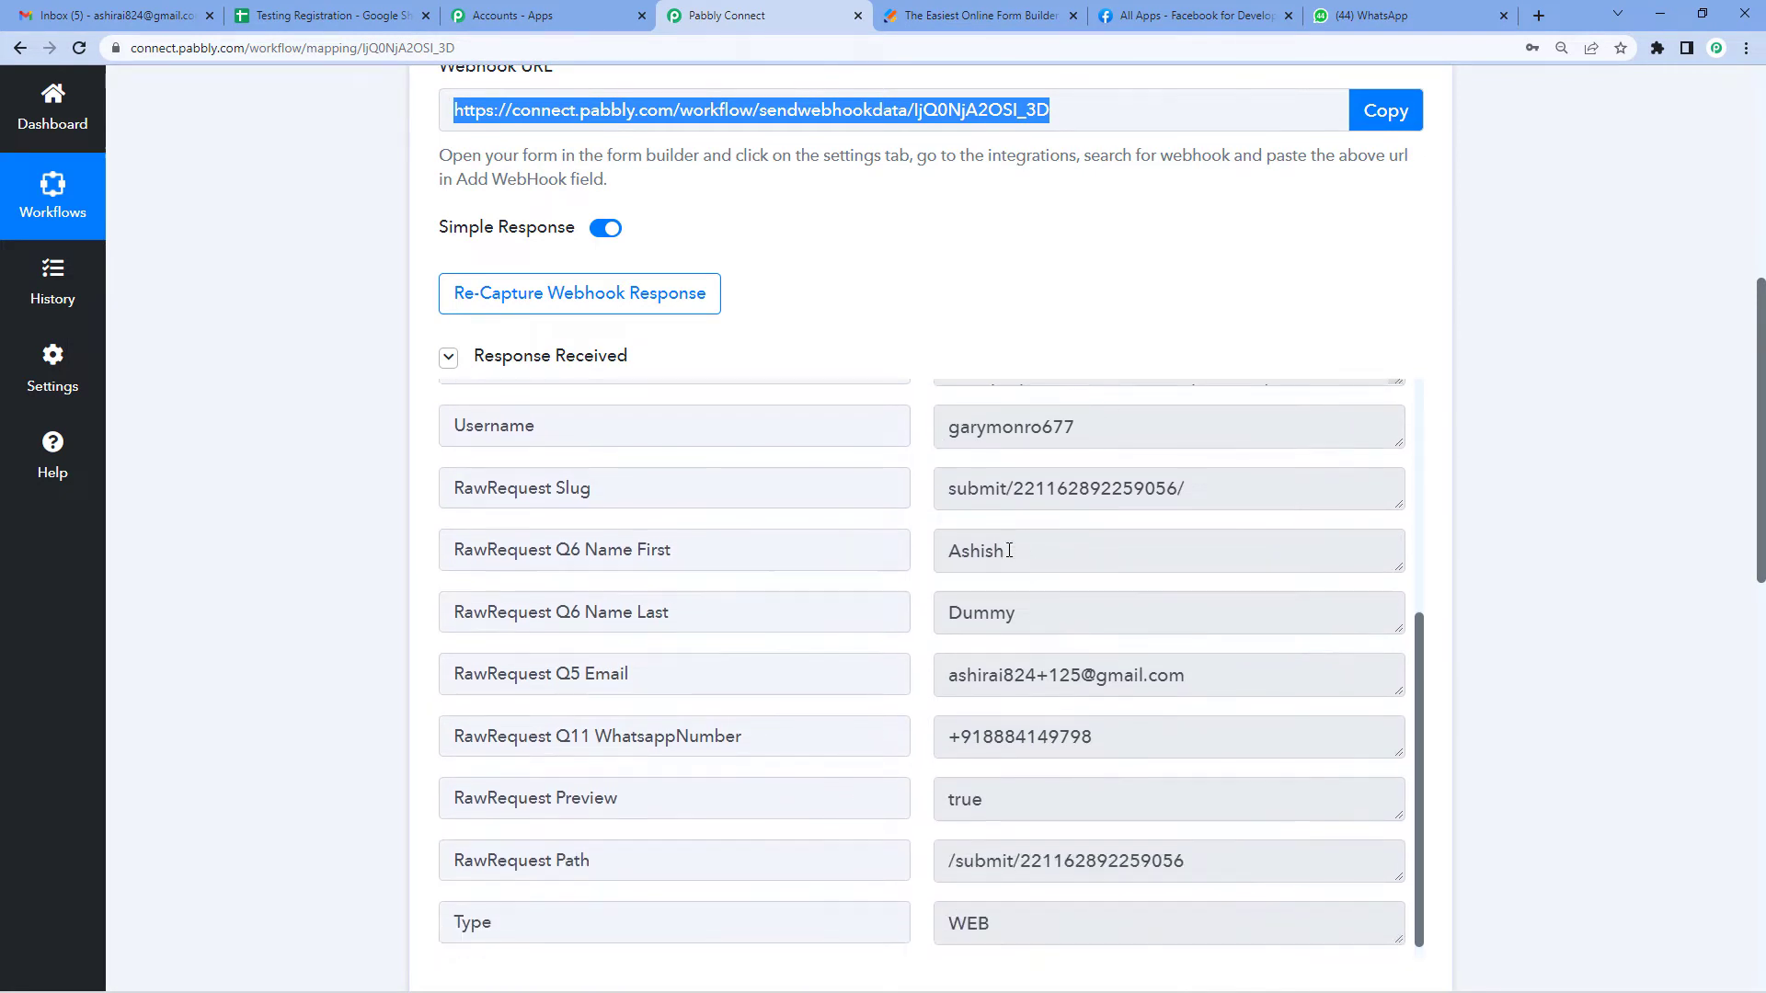
pyautogui.scroll(-2, 1025, 588)
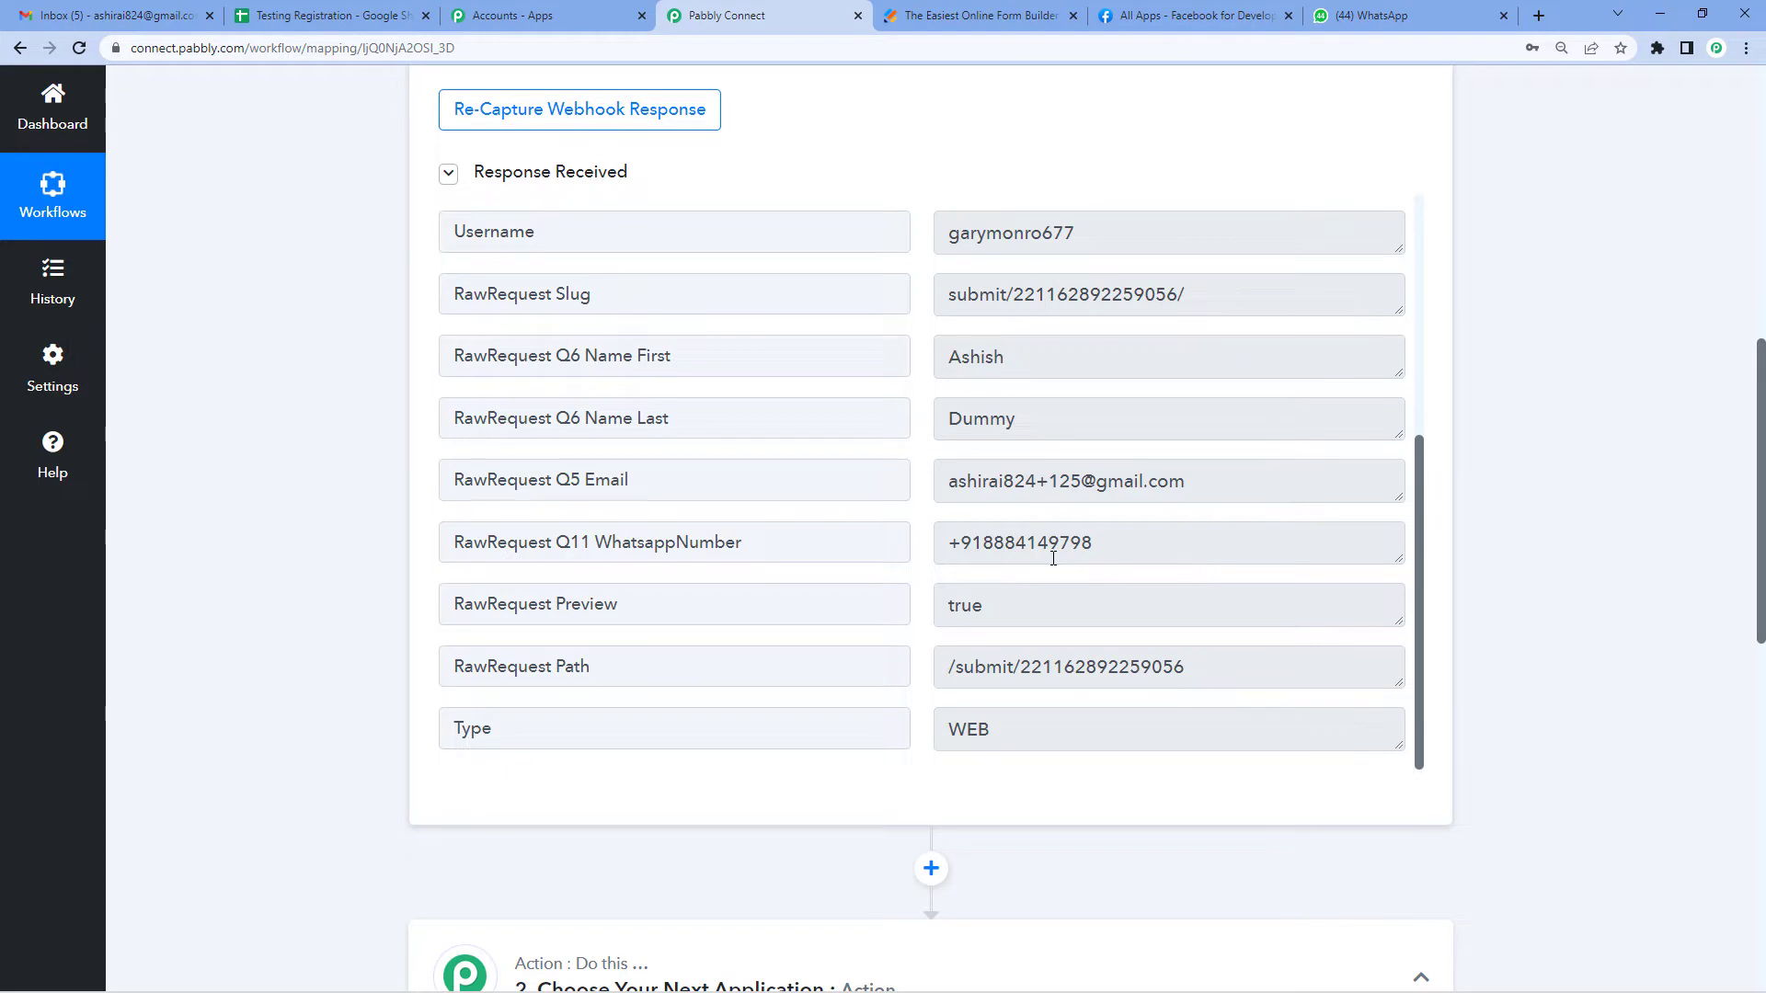
# Step: Insert an action directly after the JotForm trigger, using Google Sheets with the Add New Row event
pyautogui.scroll(-4, 1052, 558)
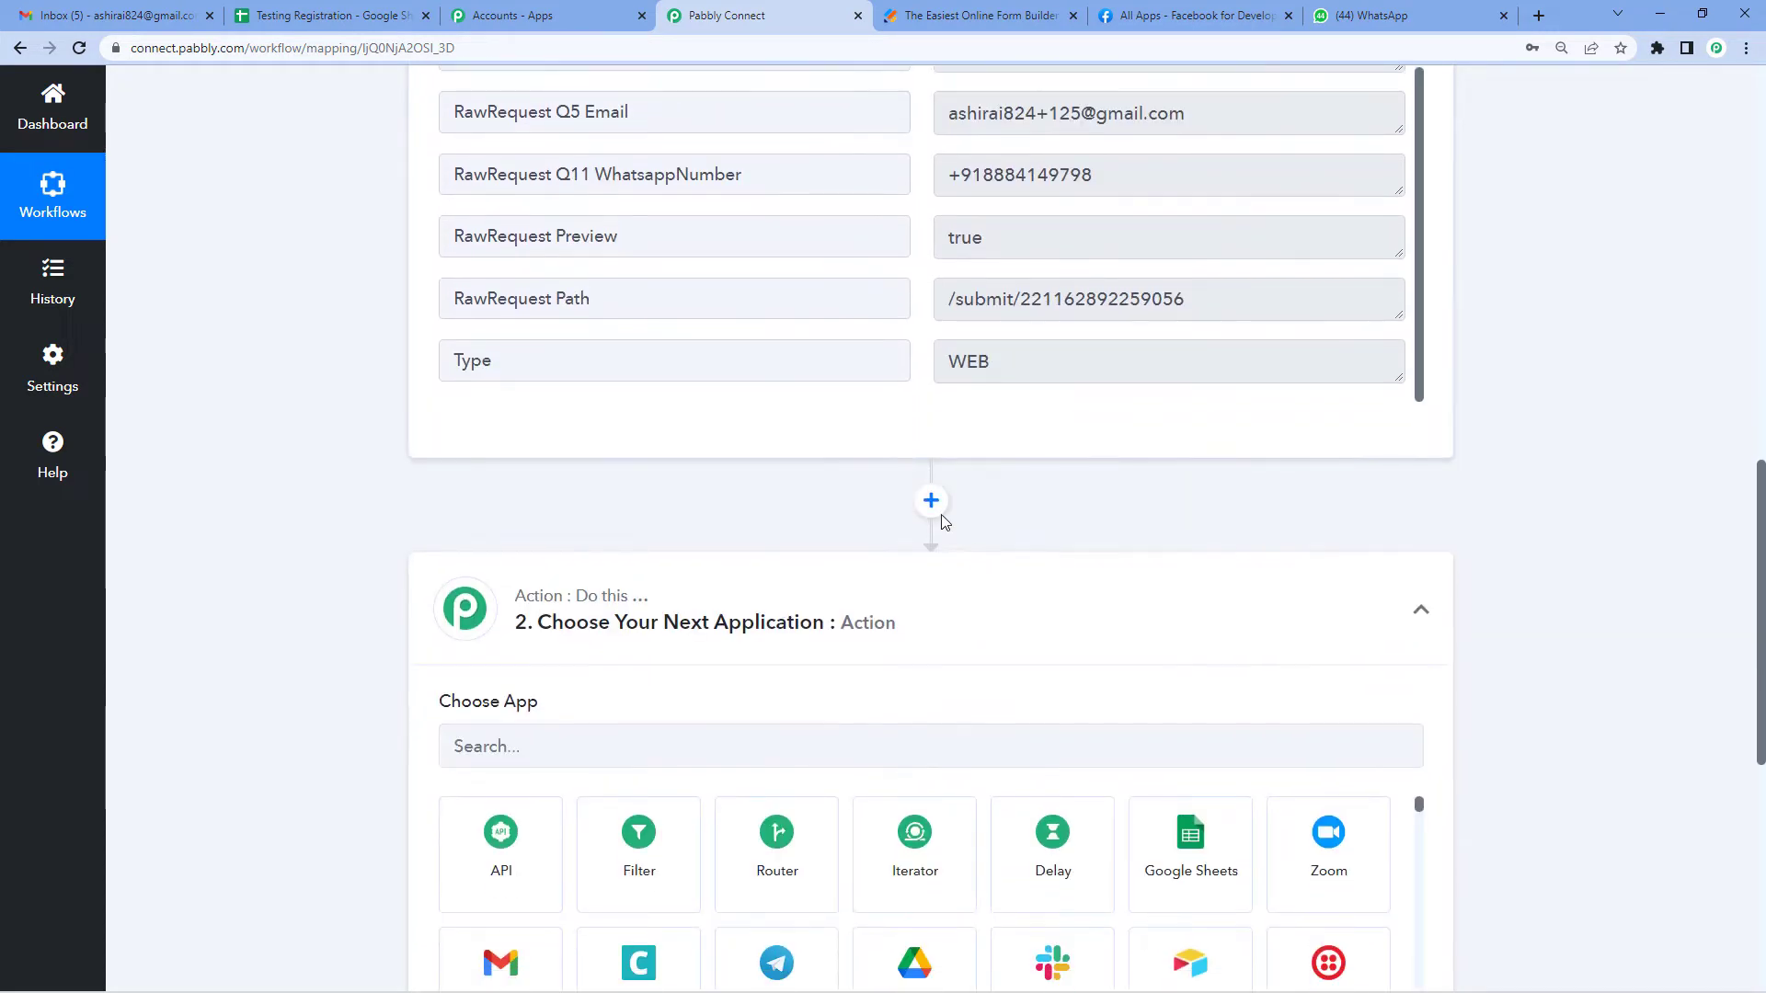
pyautogui.click(931, 502)
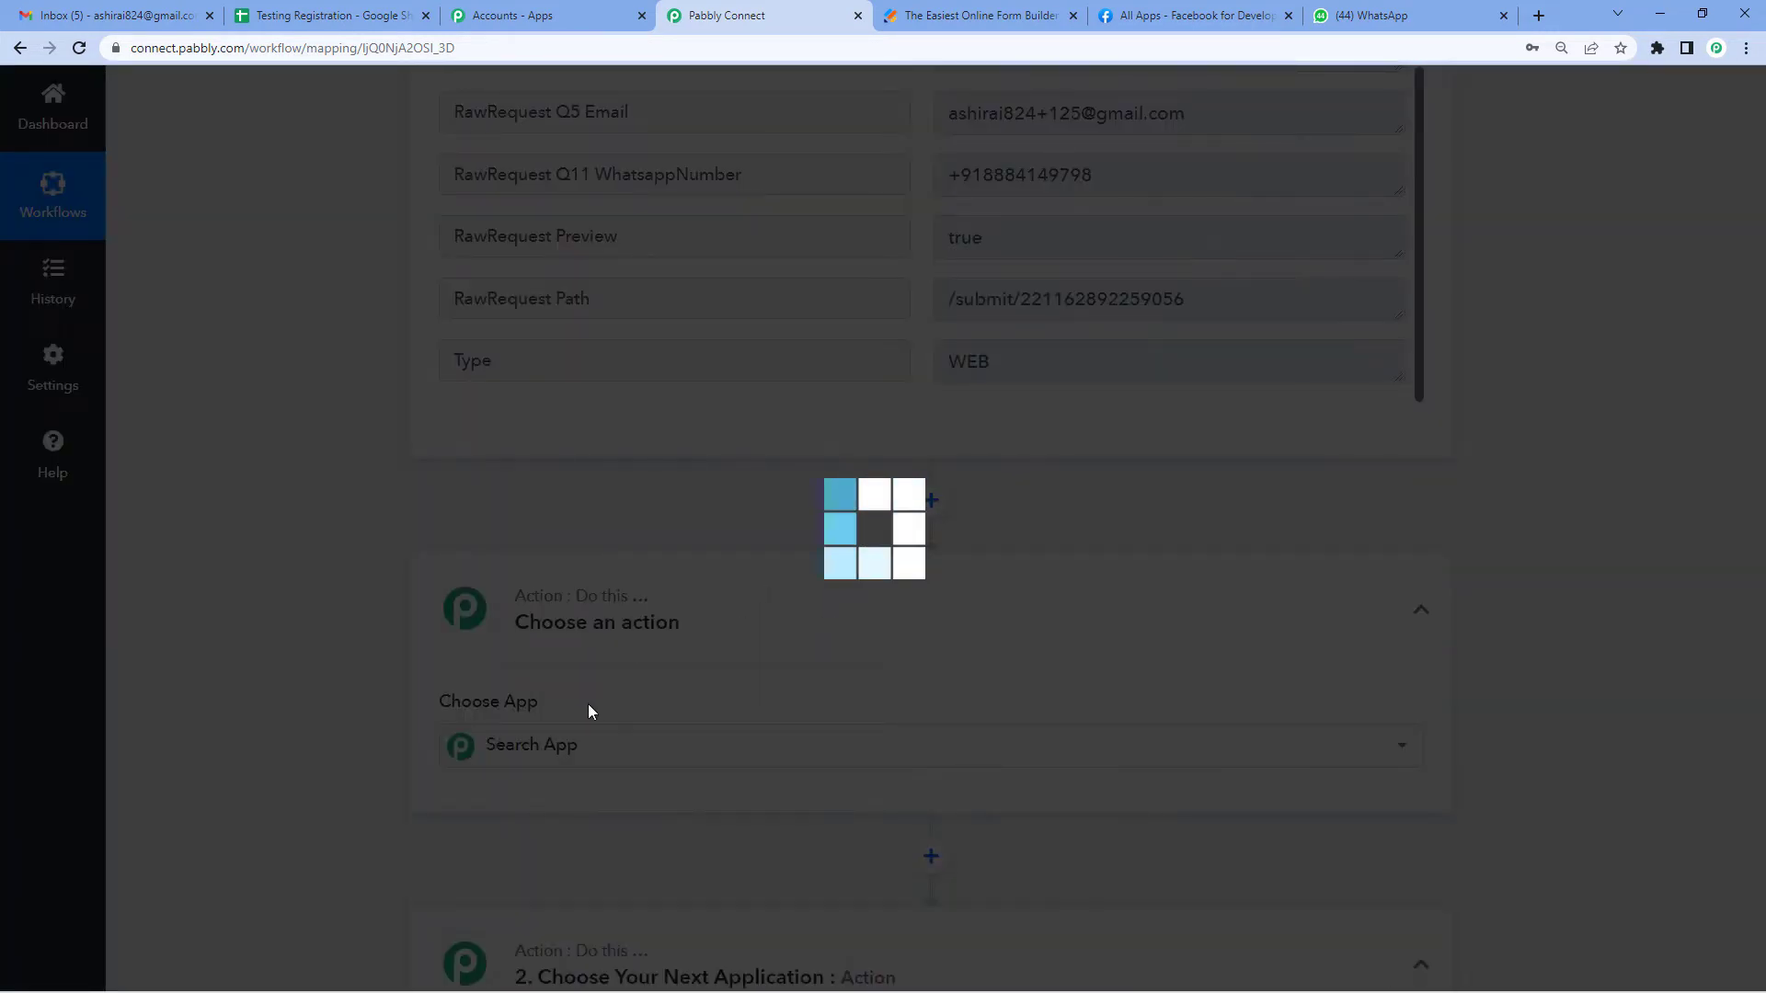
pyautogui.scroll(-2, 635, 607)
pyautogui.write('googl')
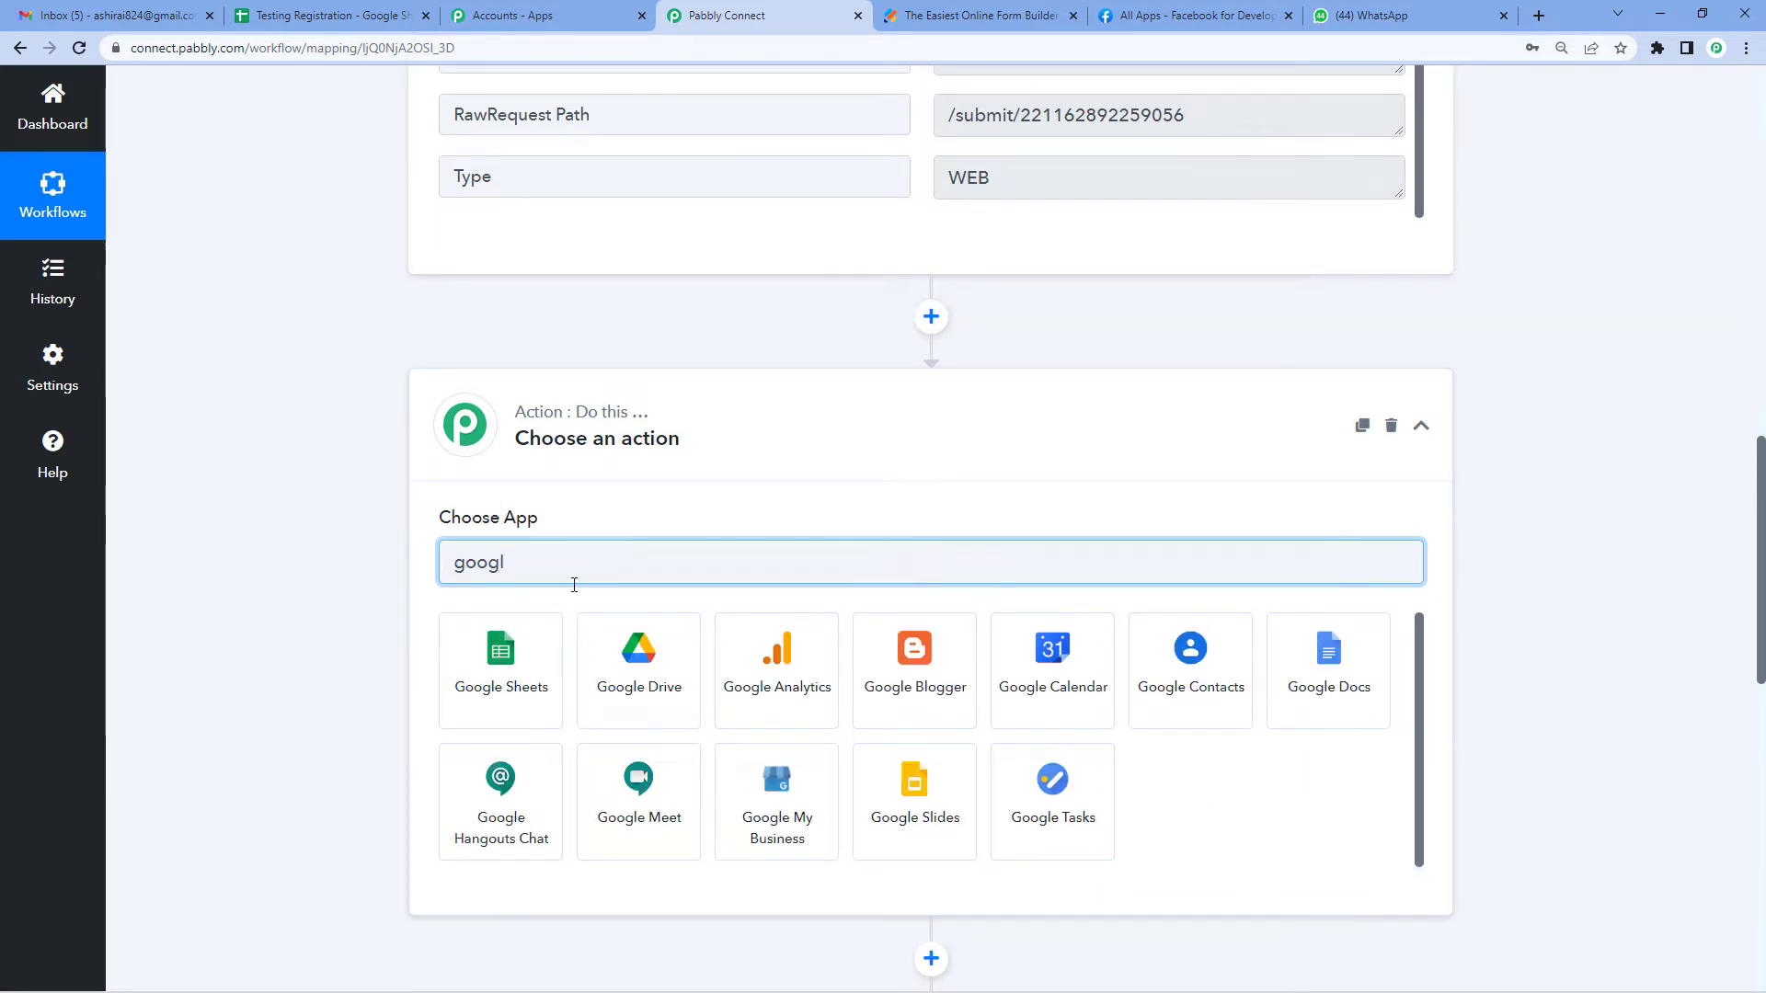
pyautogui.click(524, 659)
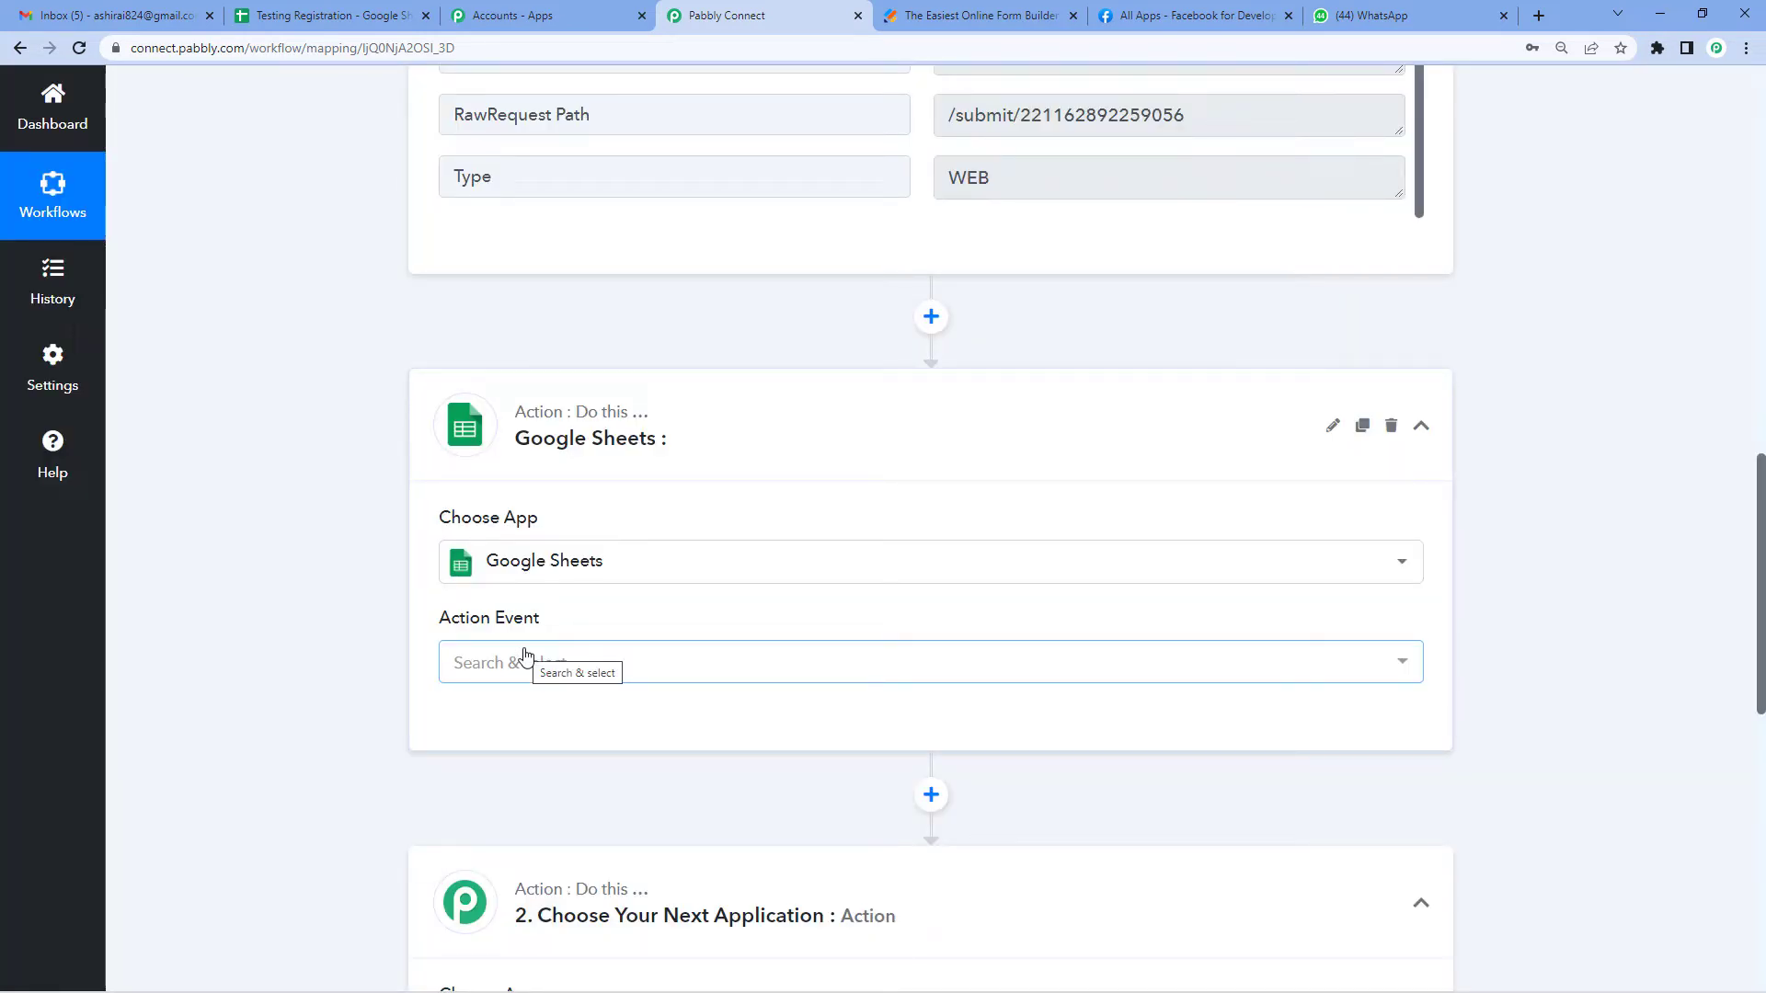
pyautogui.scroll(-1, 522, 653)
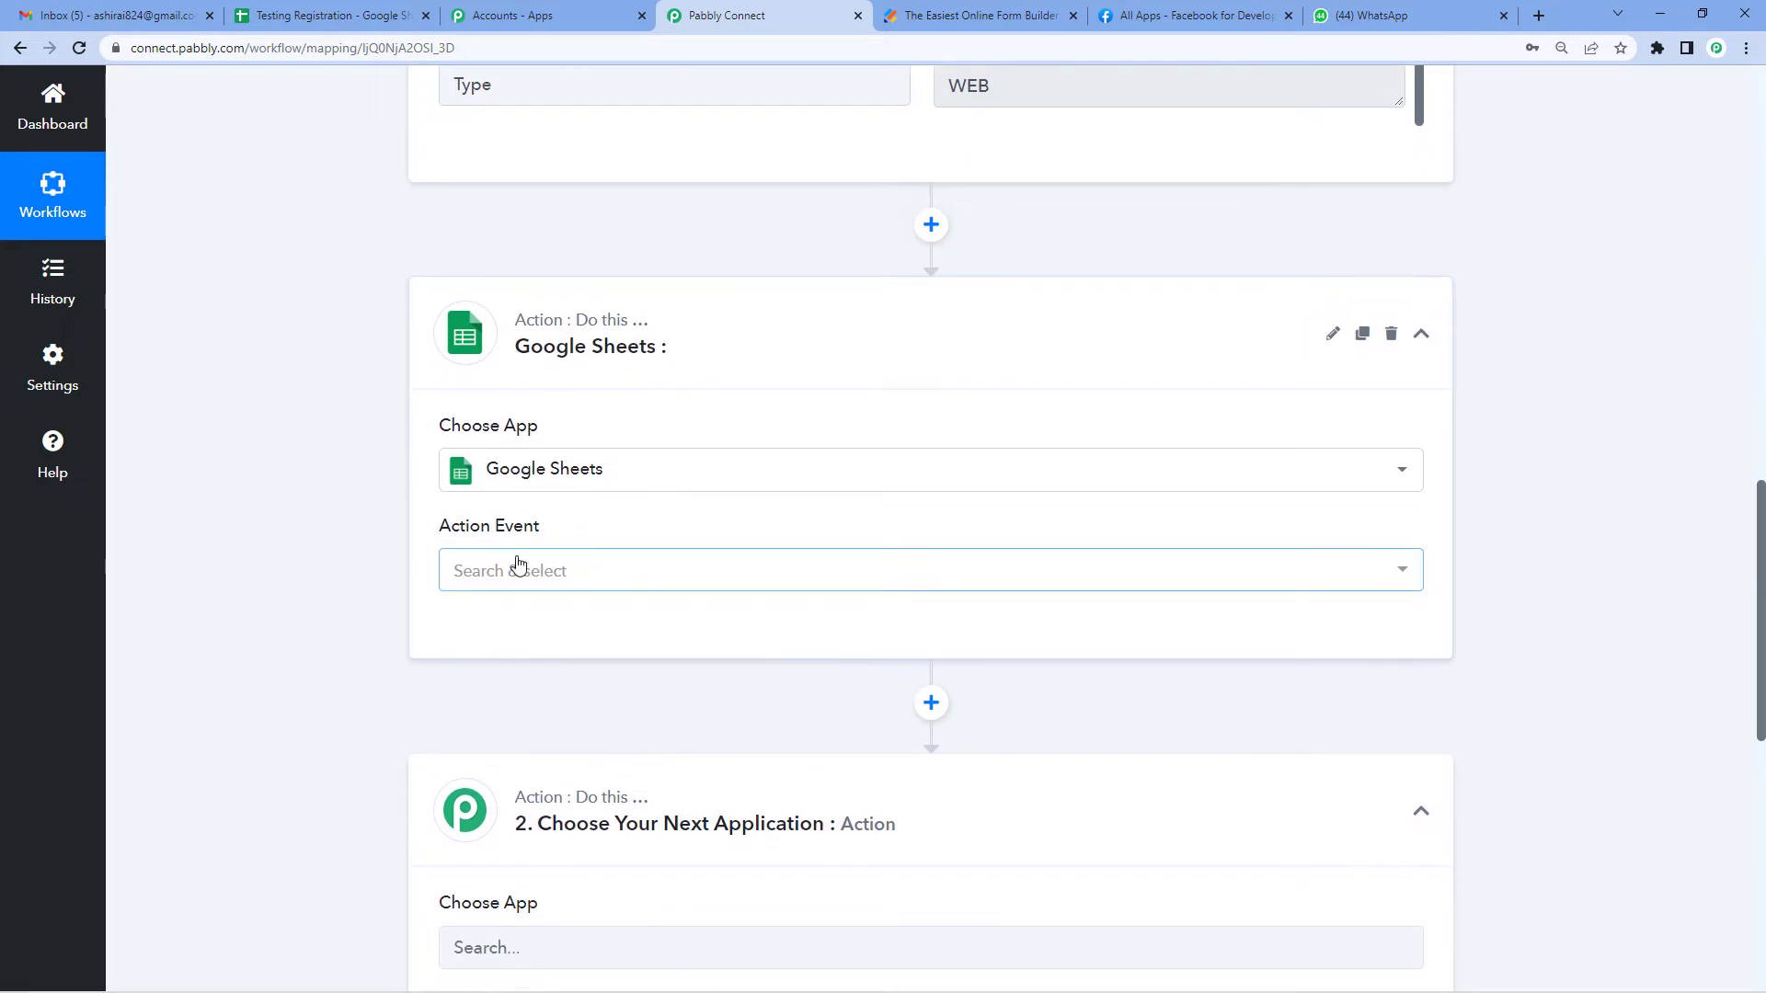
pyautogui.click(510, 570)
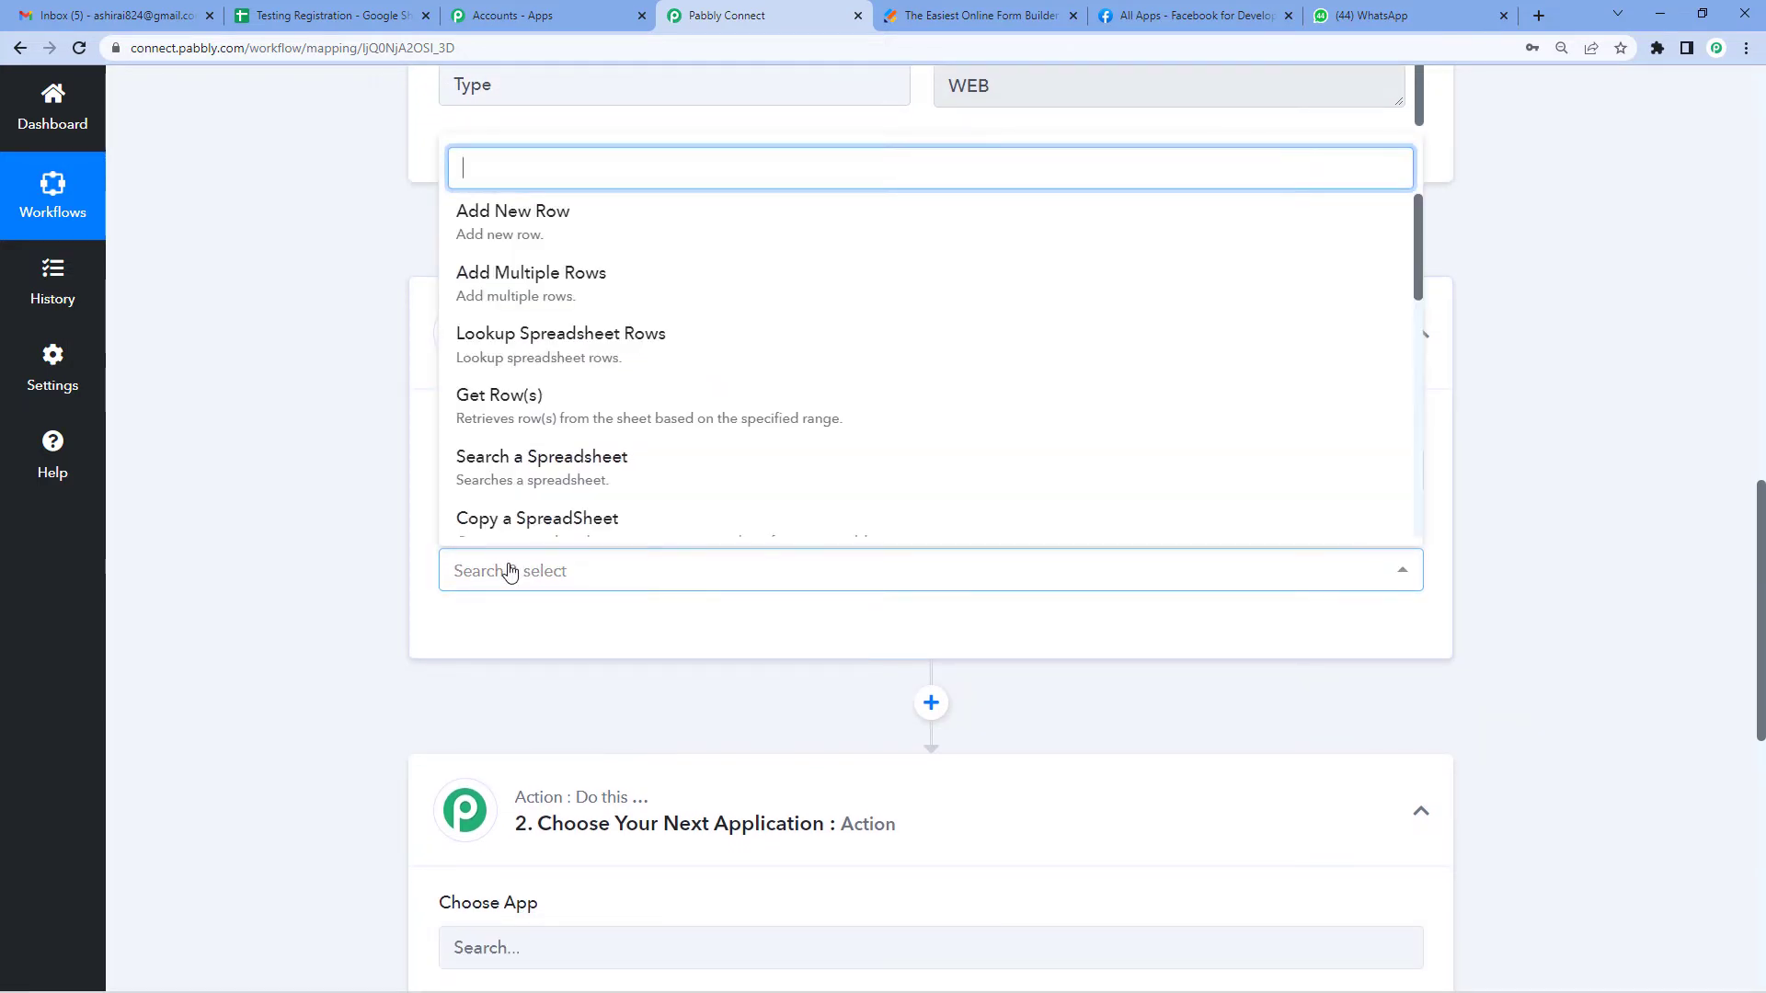
pyautogui.click(512, 221)
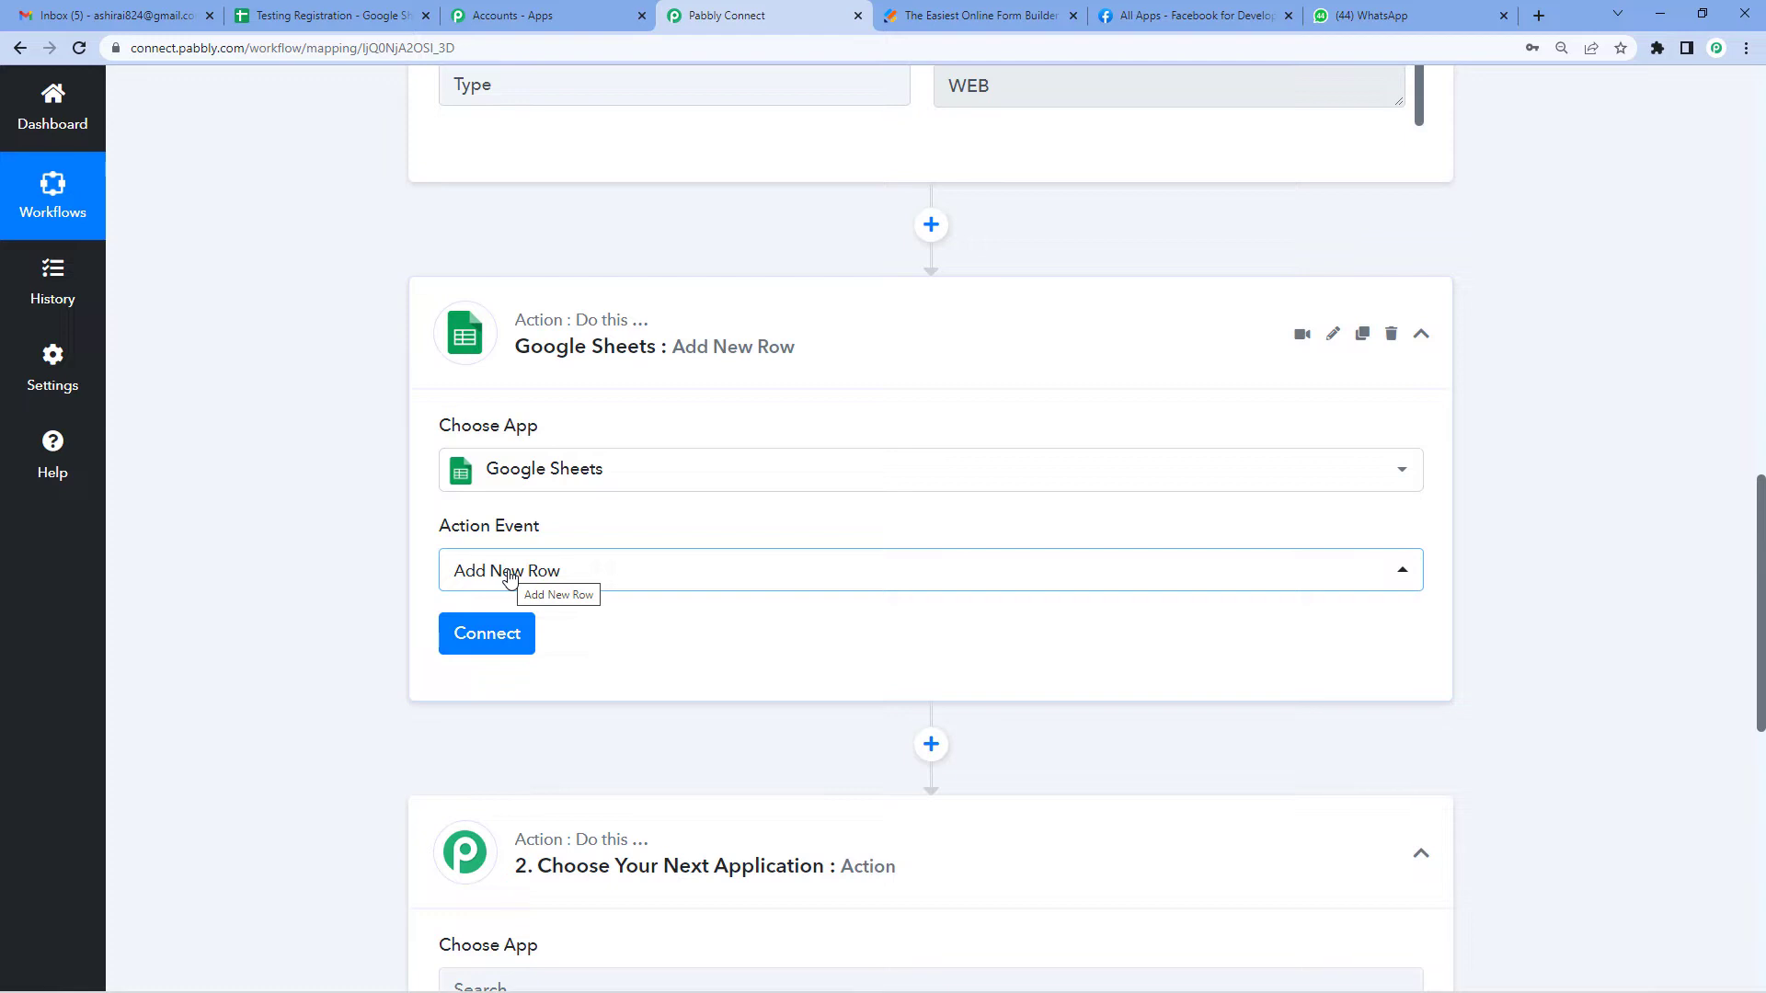
# Step: Connect Google Sheets through a new connection, authorizing Pabbly Connect Sheets with the Google account
pyautogui.scroll(-1, 508, 576)
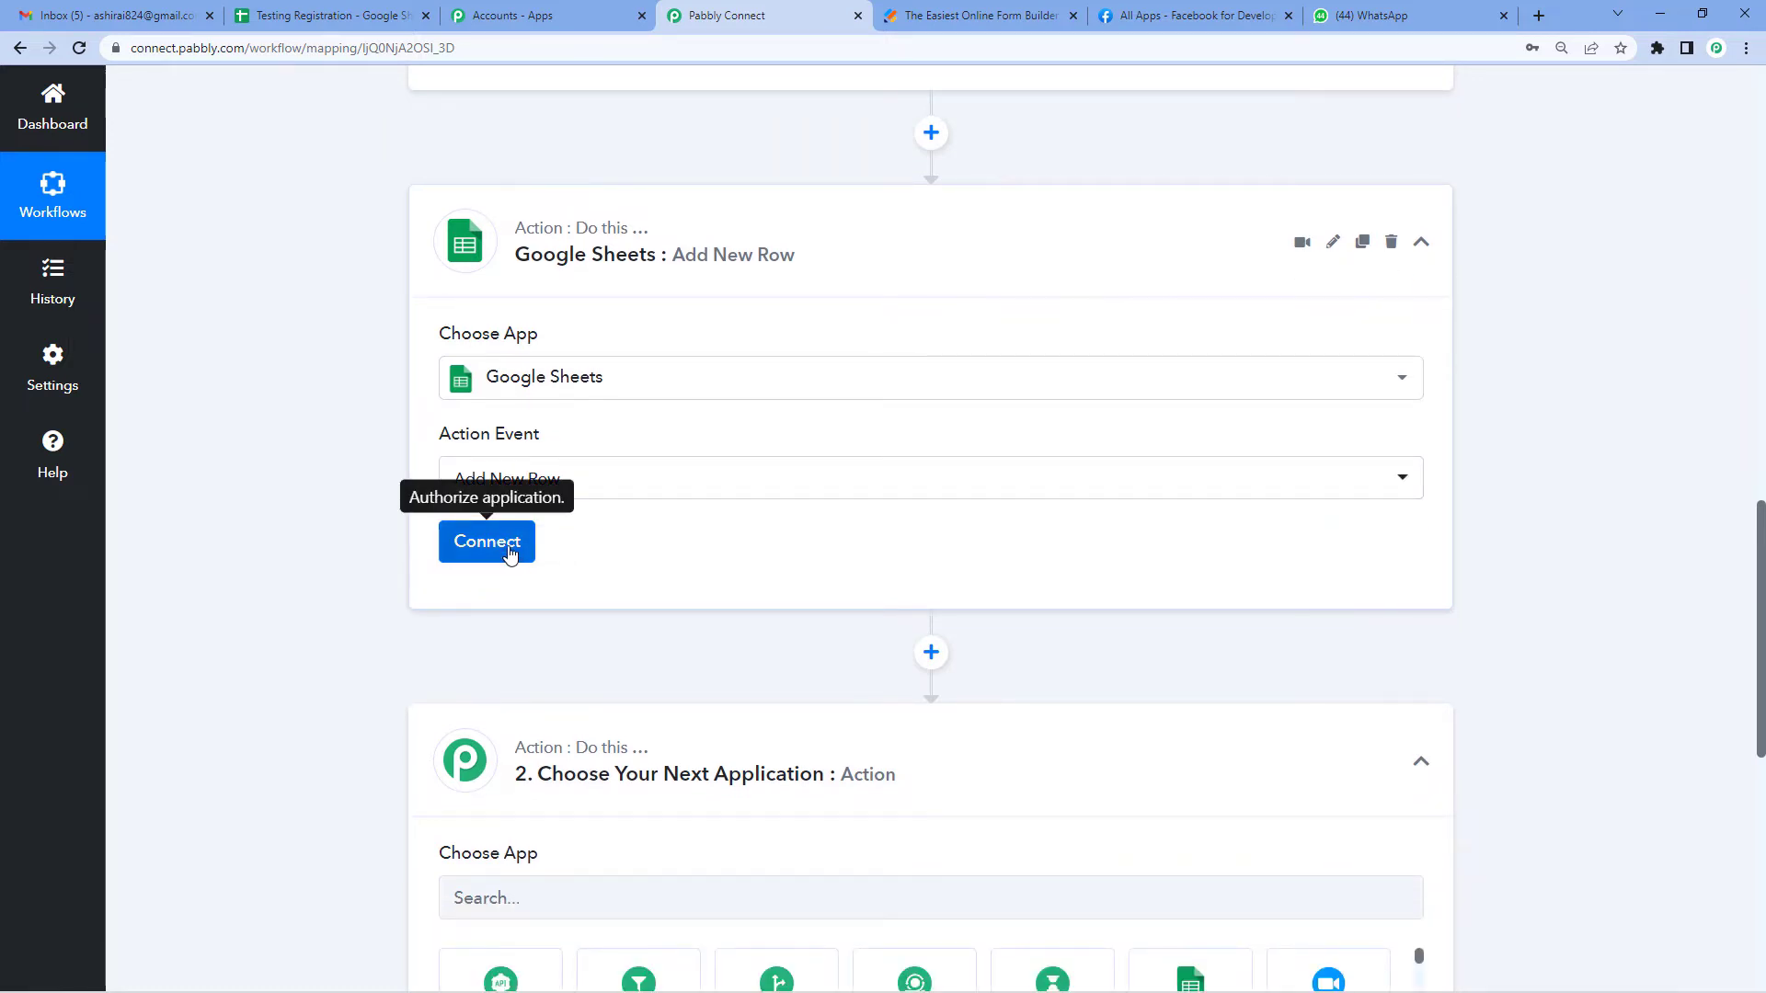
pyautogui.click(511, 552)
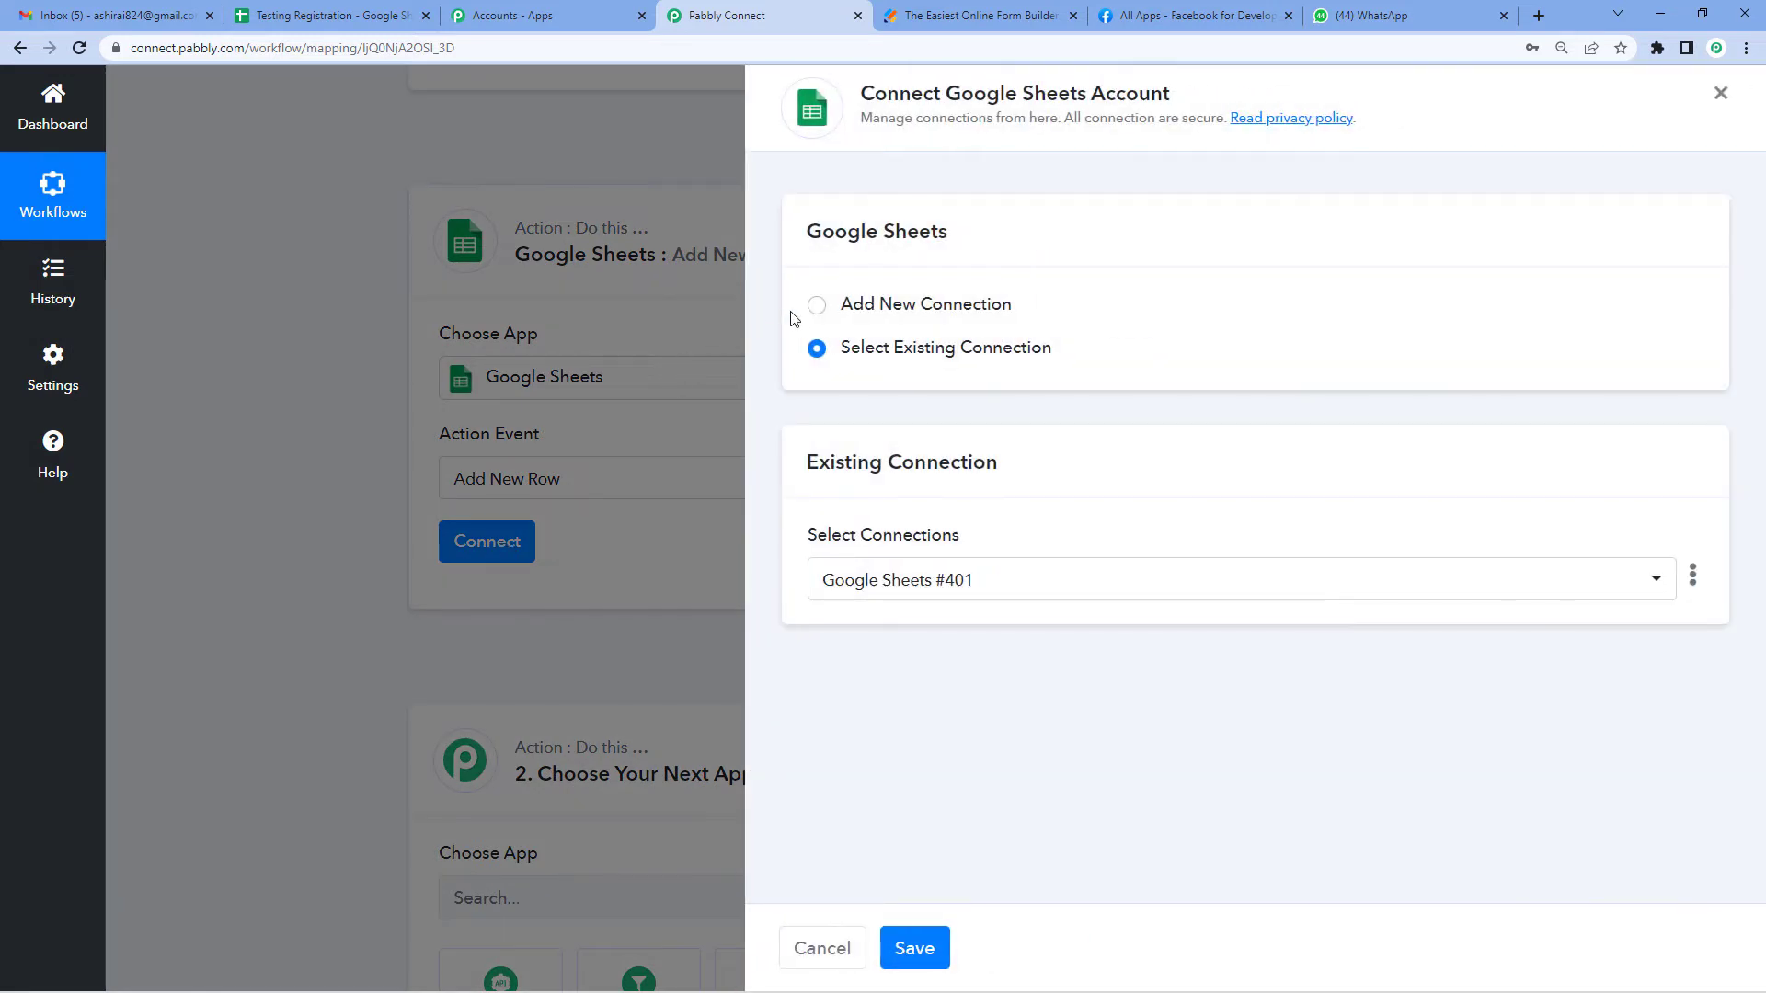
pyautogui.click(815, 313)
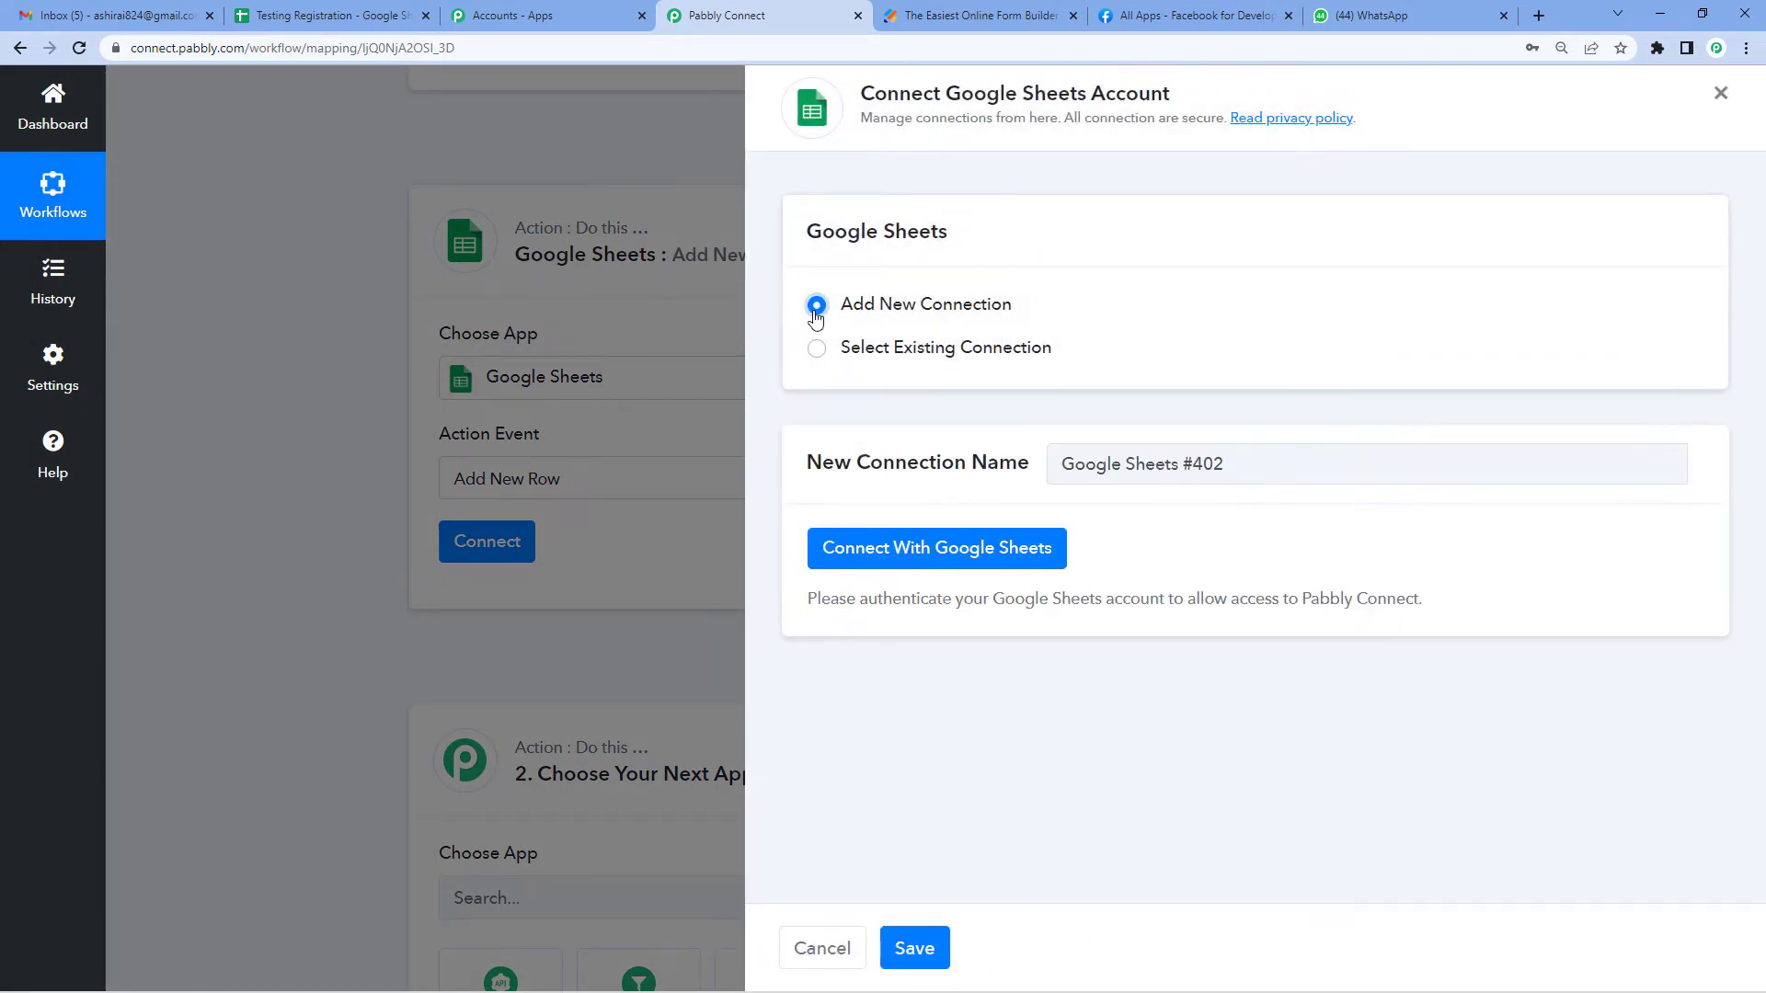
pyautogui.click(899, 557)
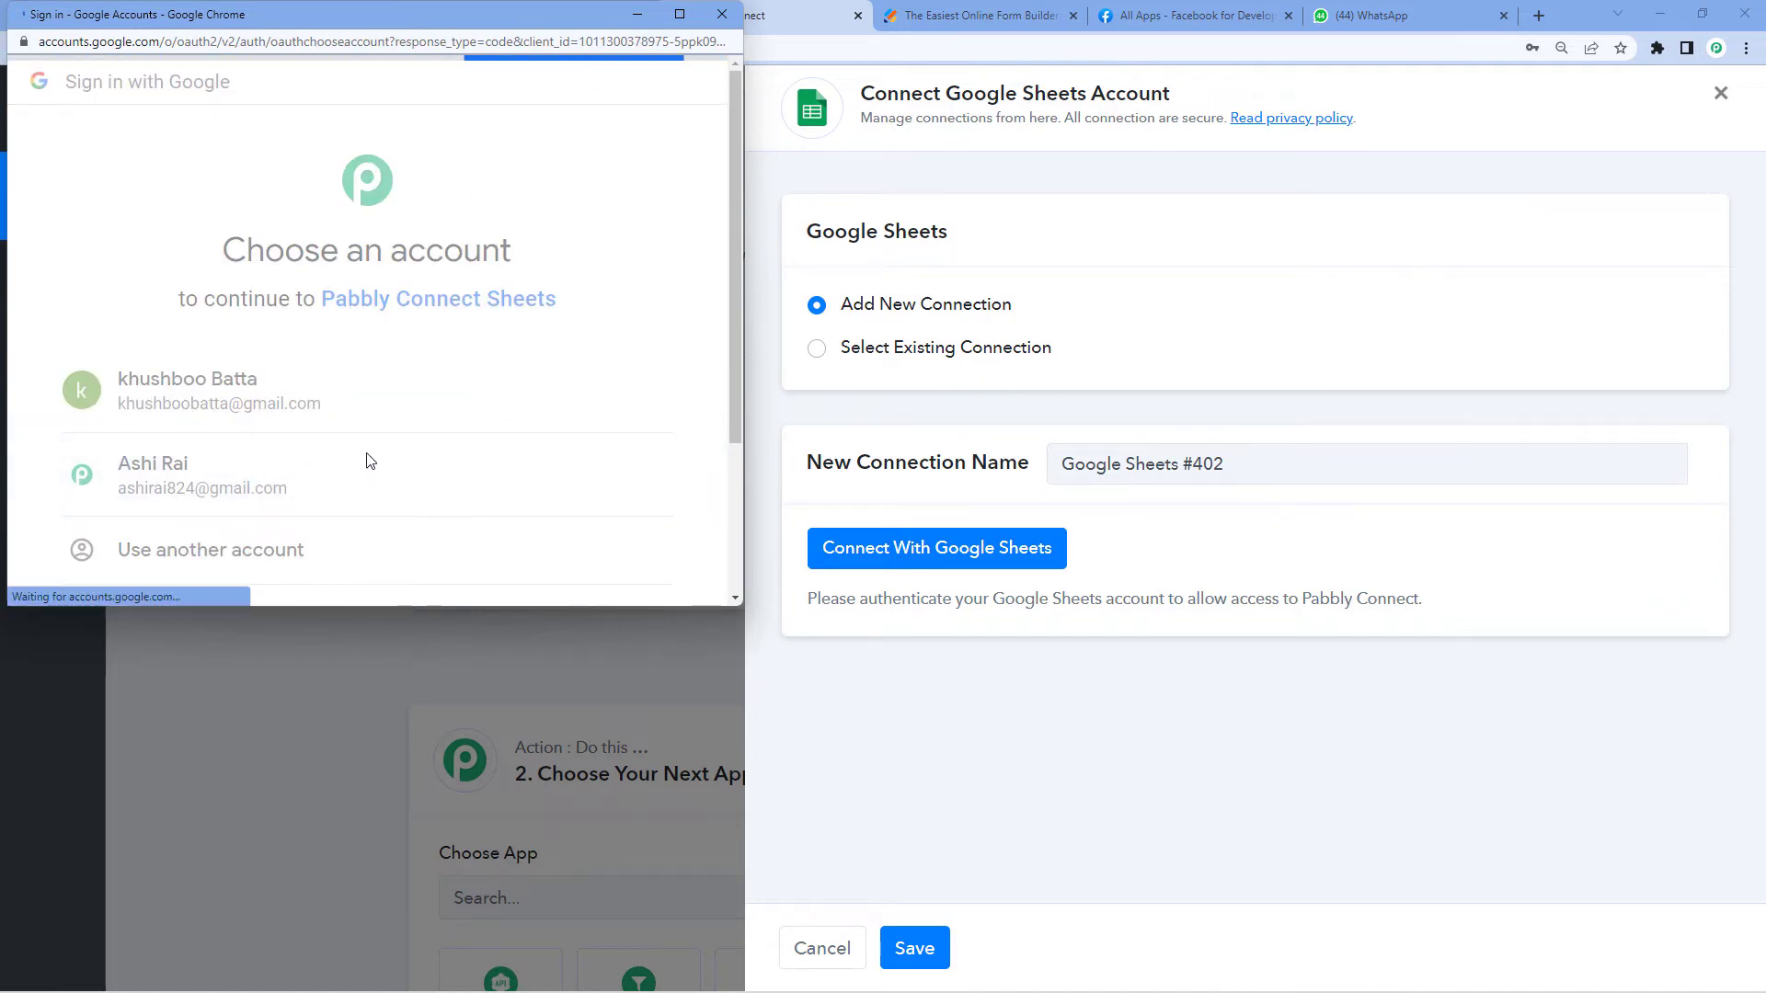
pyautogui.scroll(-5, 478, 441)
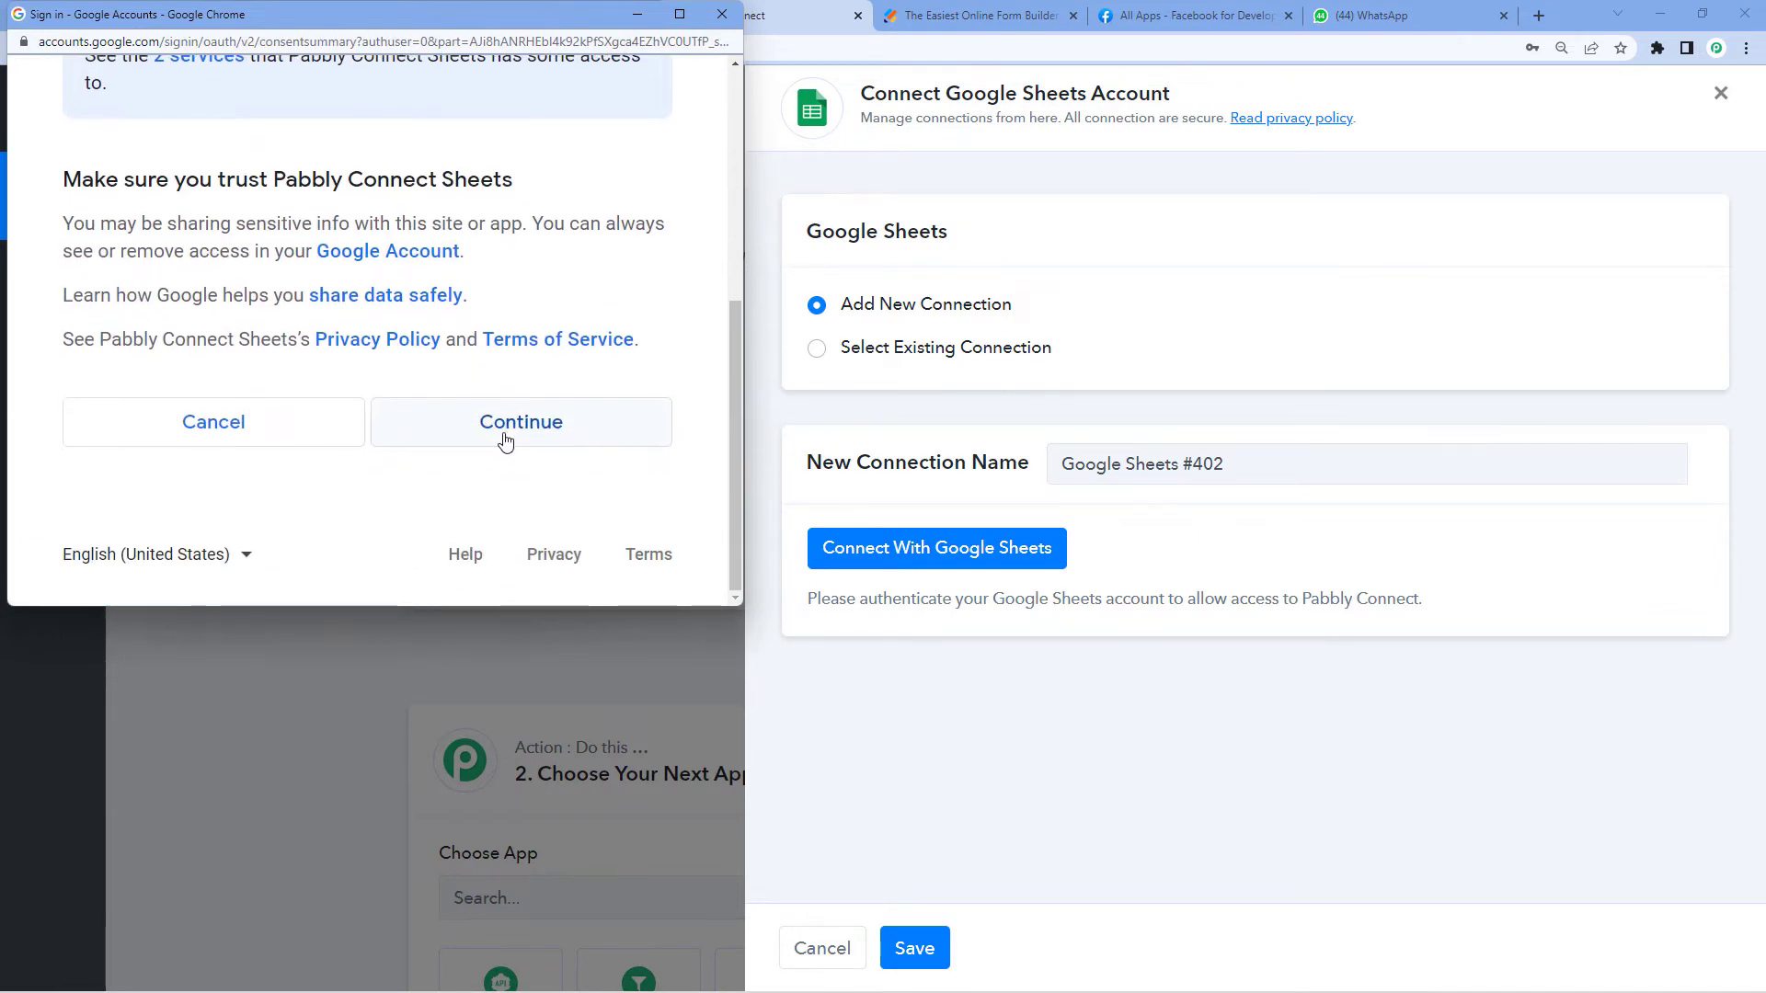
pyautogui.click(505, 439)
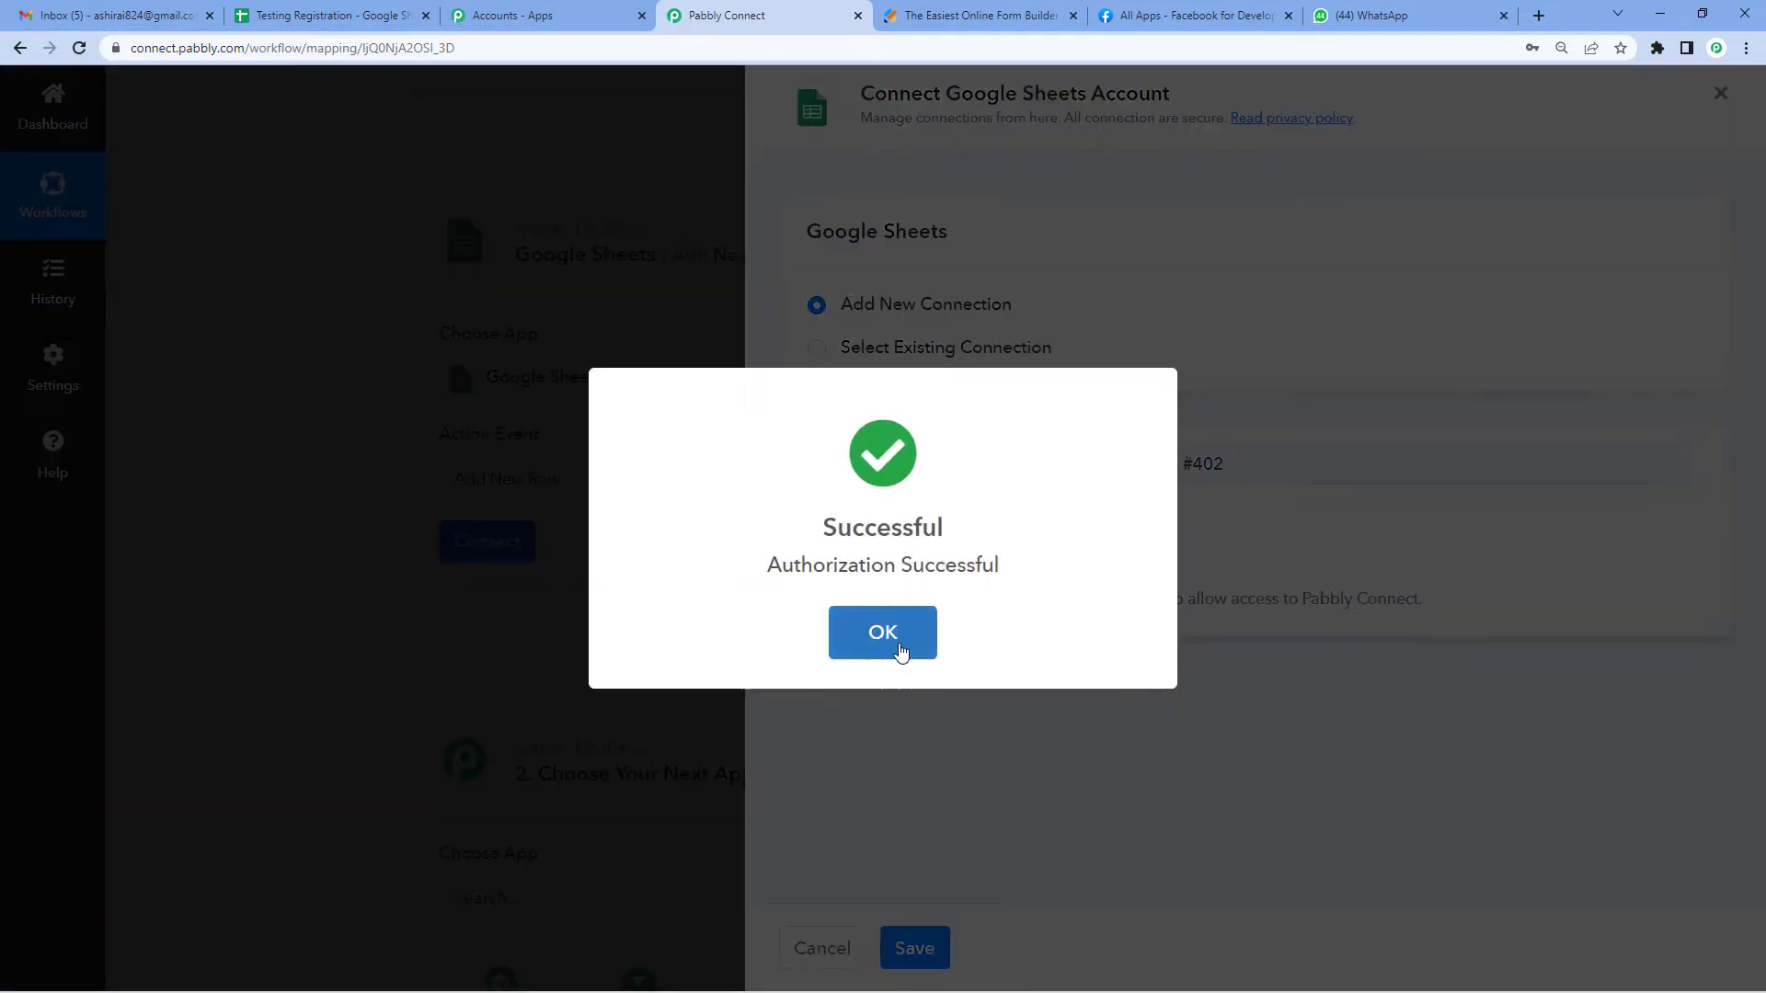
pyautogui.click(902, 649)
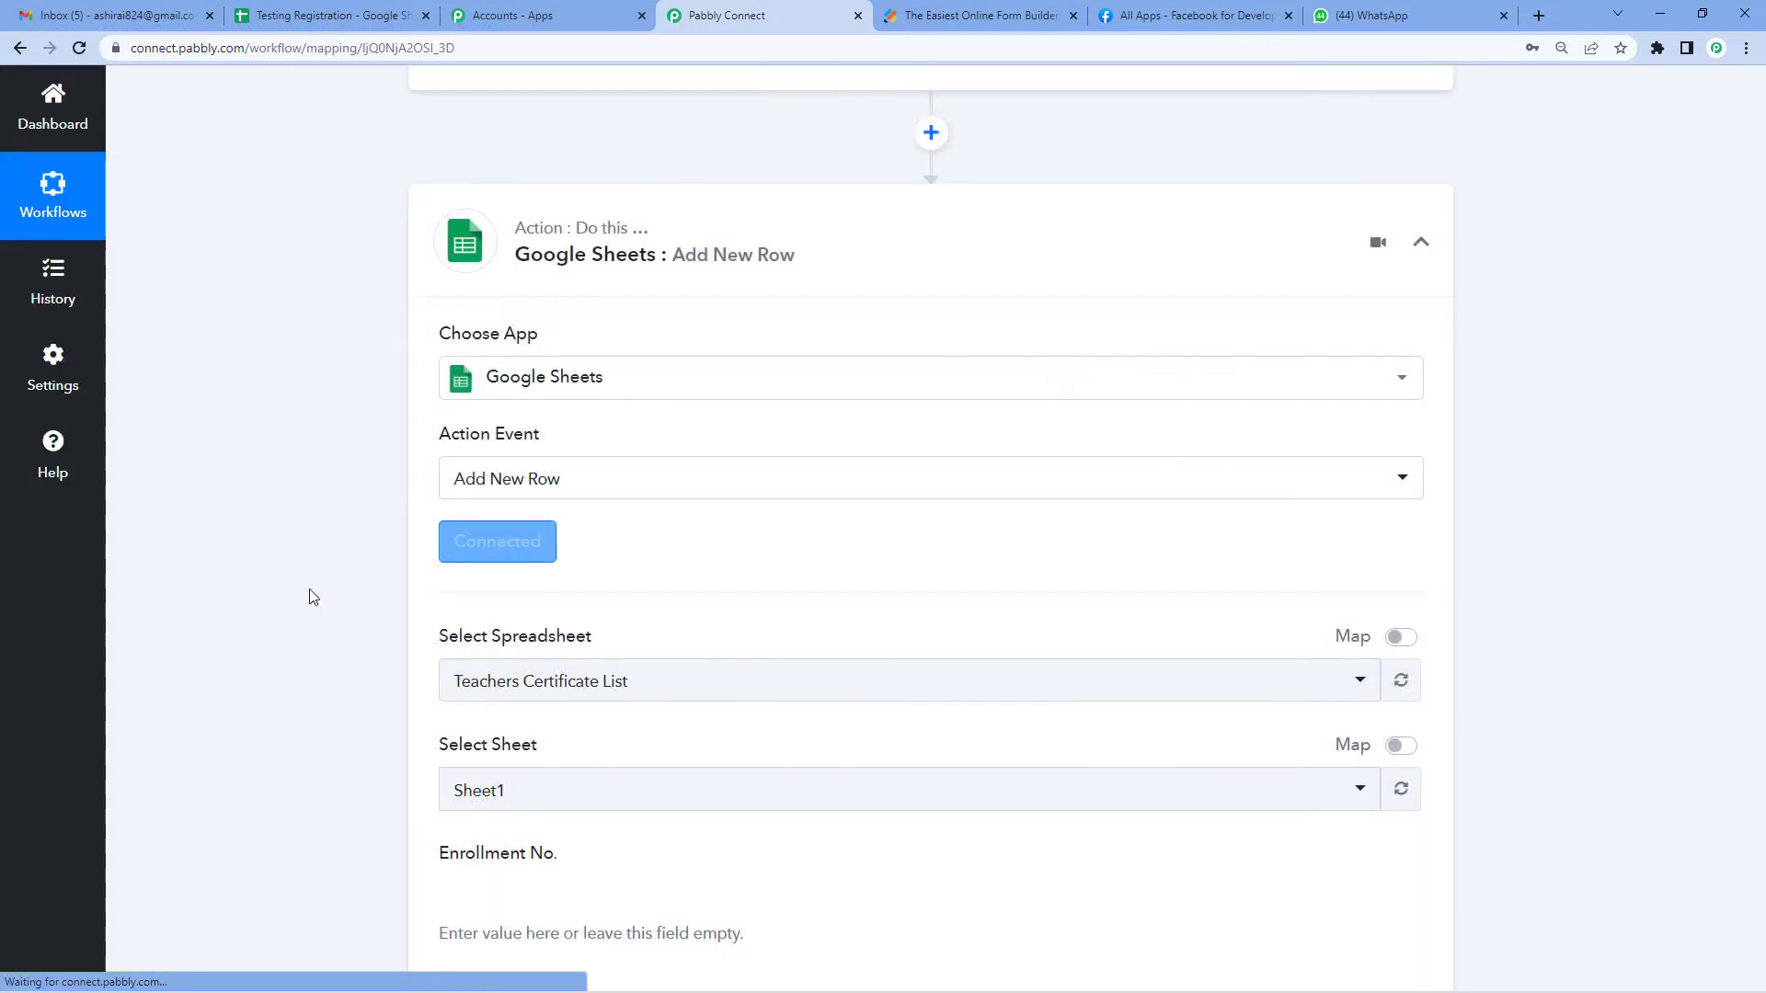
# Step: Check the registration spreadsheet's name in Google Sheets and select Testing Registration as the action's spreadsheet in Pabbly Connect
pyautogui.scroll(-2, 309, 590)
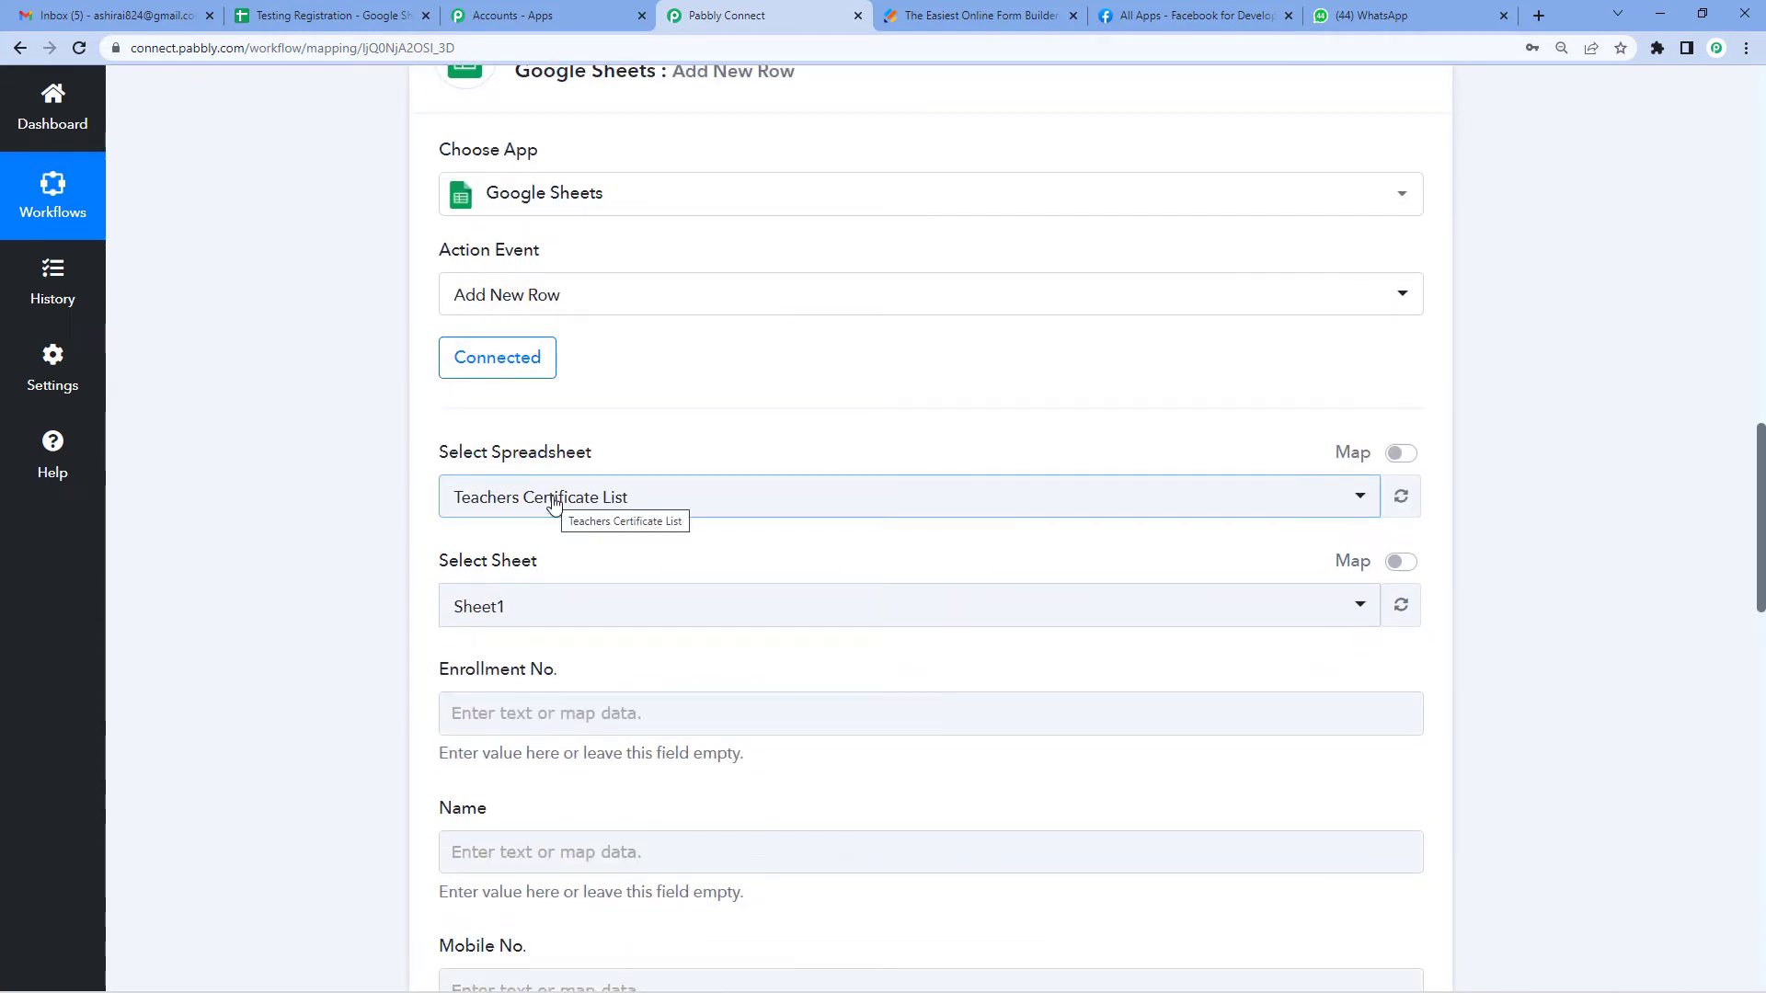
pyautogui.click(349, 19)
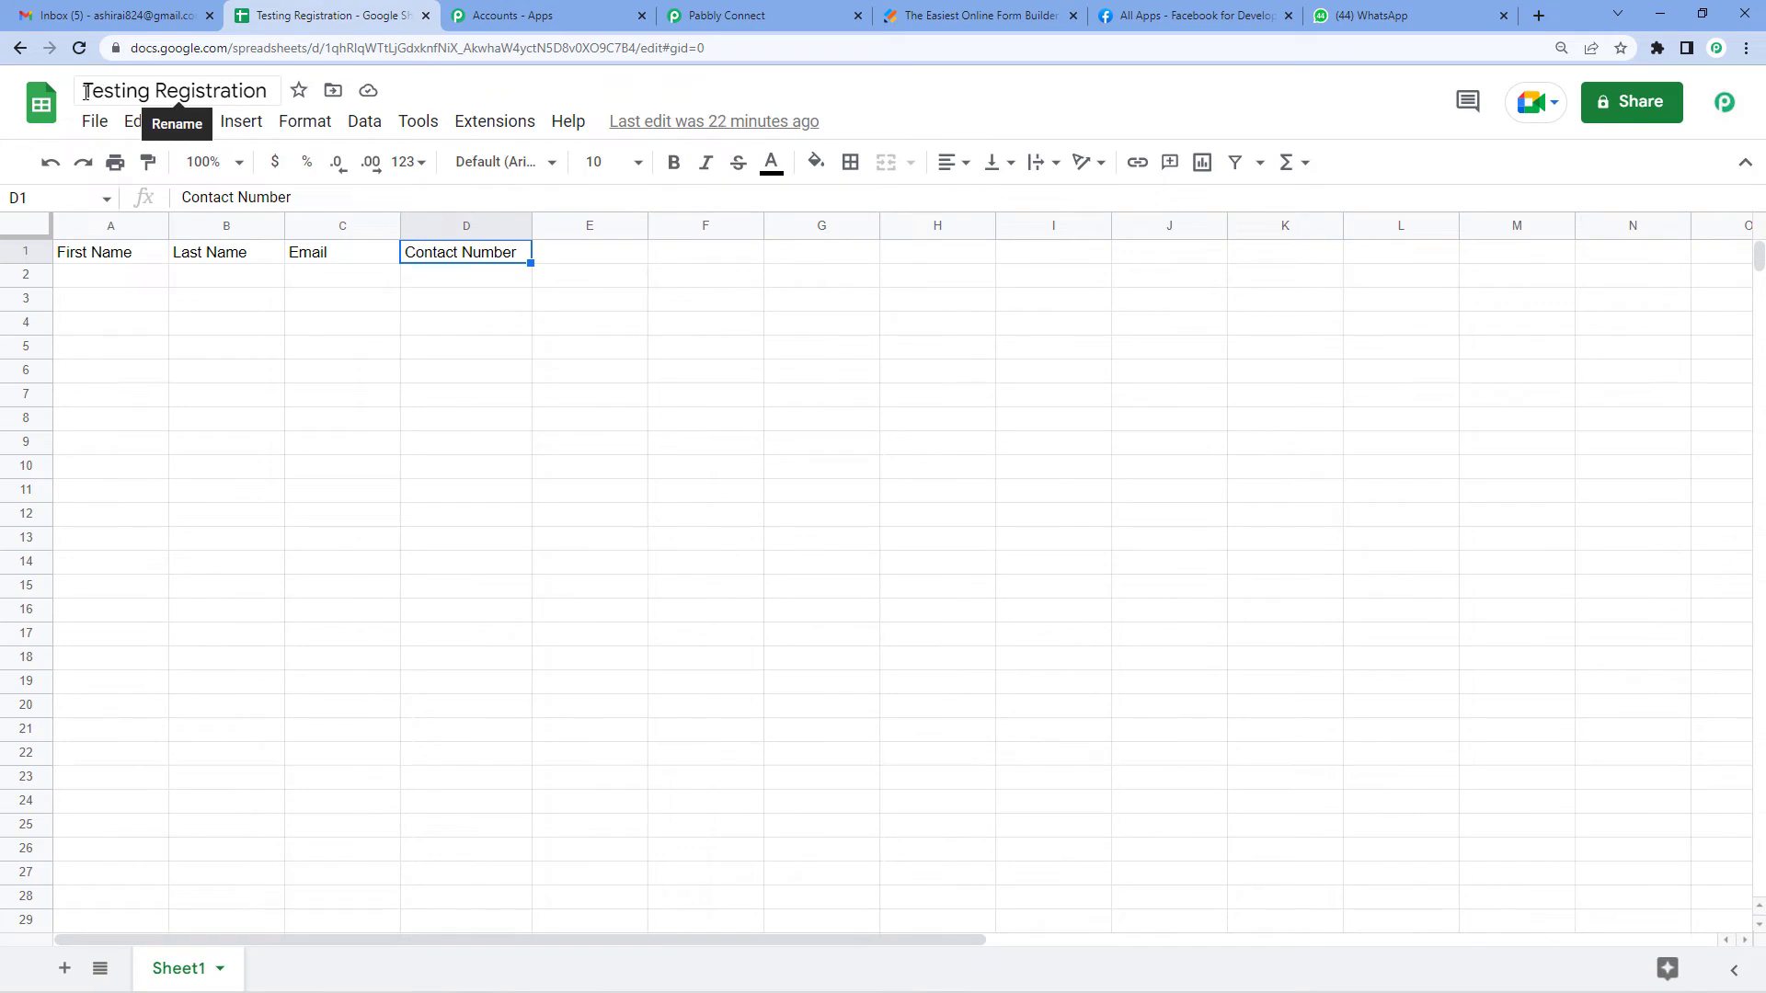
pyautogui.moveTo(85, 92); pyautogui.dragTo(246, 98)
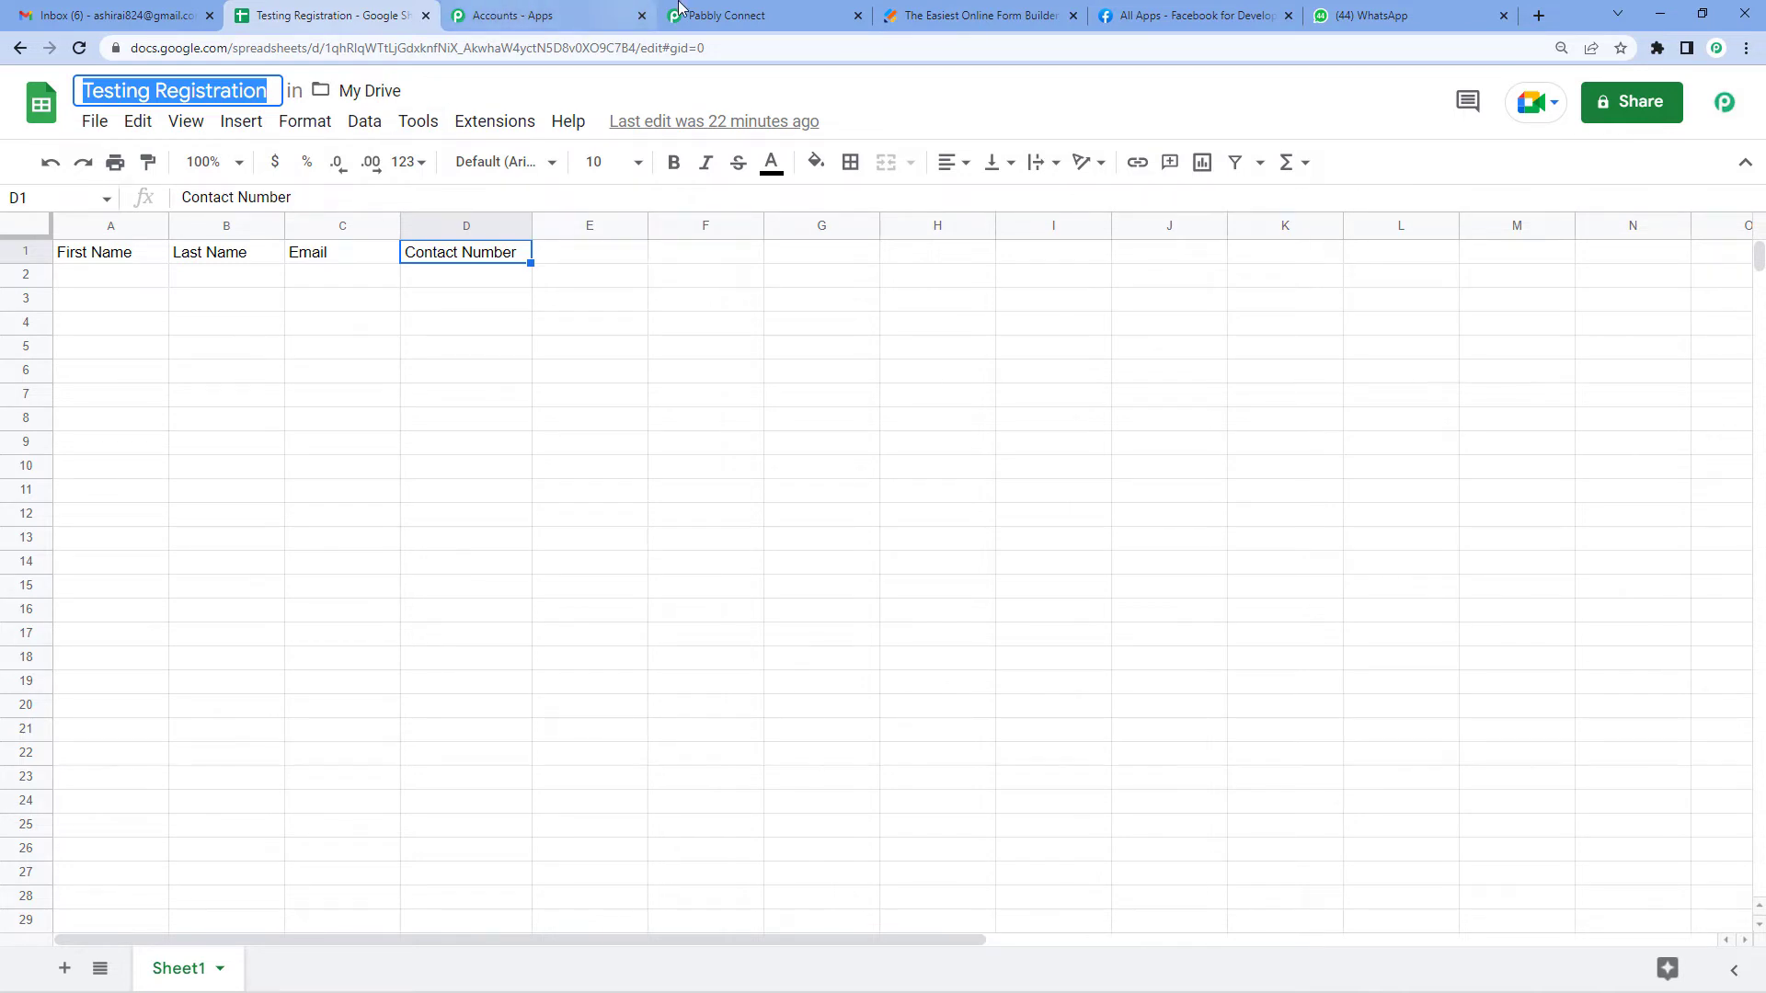
pyautogui.click(756, 9)
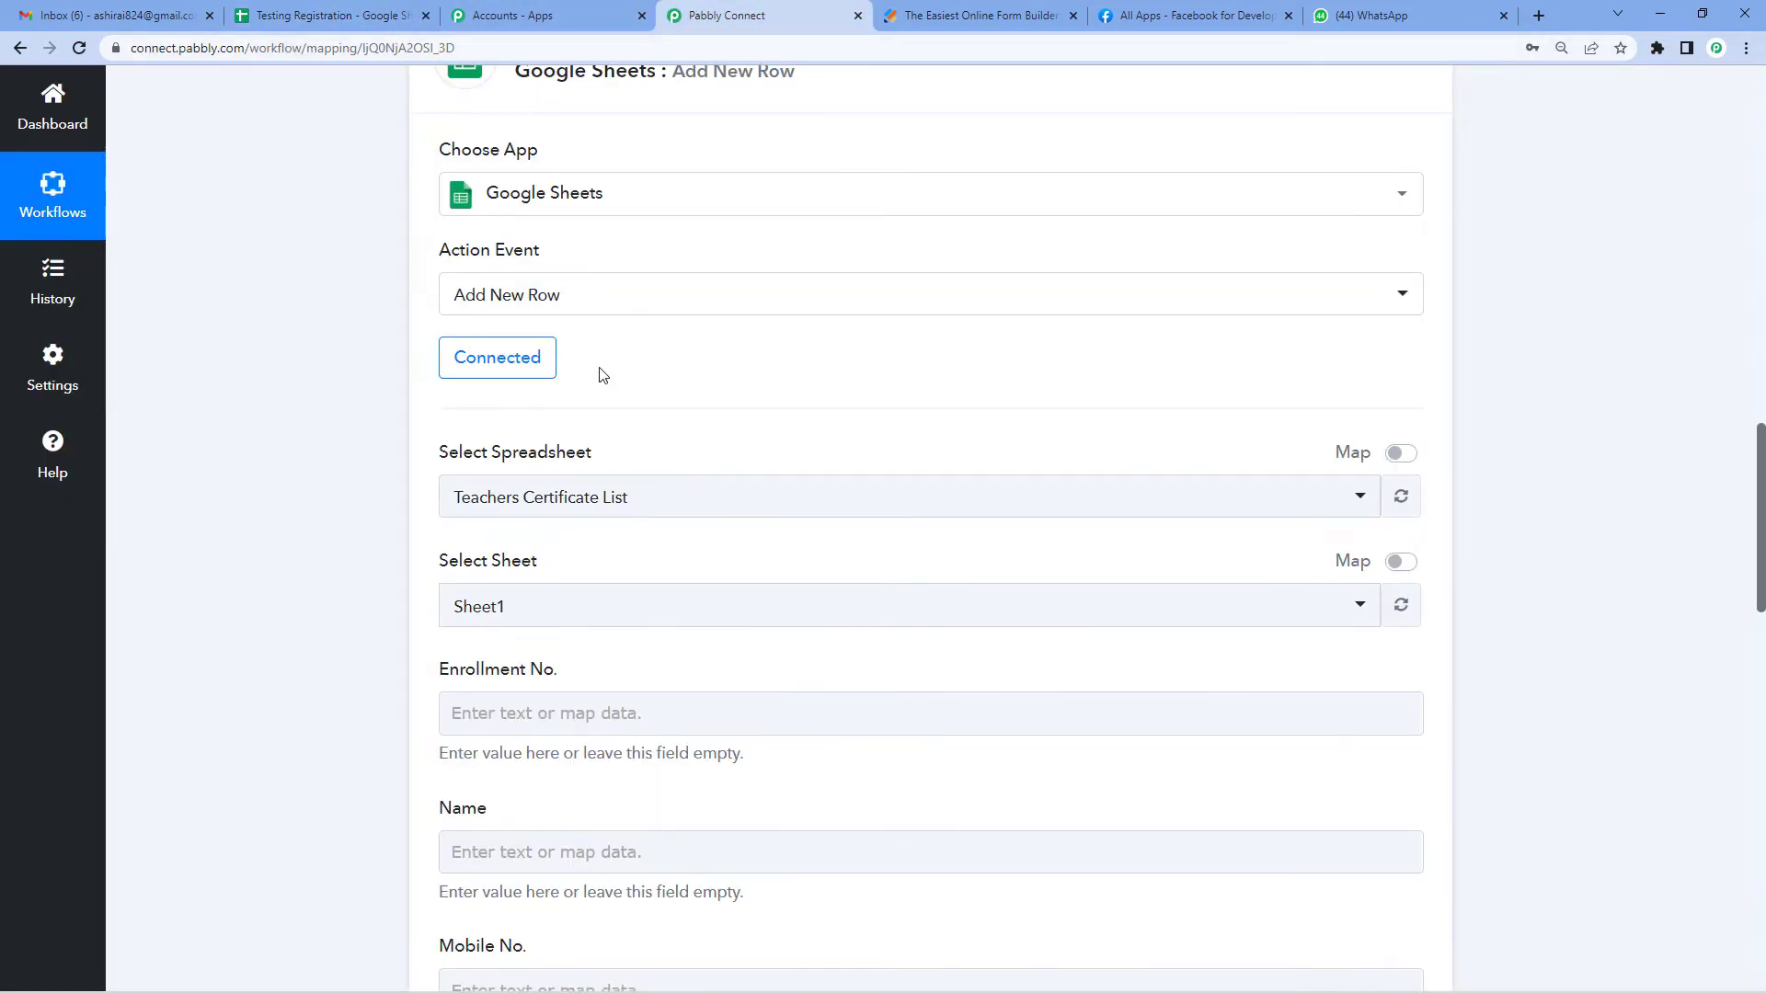
pyautogui.scroll(-2, 603, 374)
pyautogui.click(578, 314)
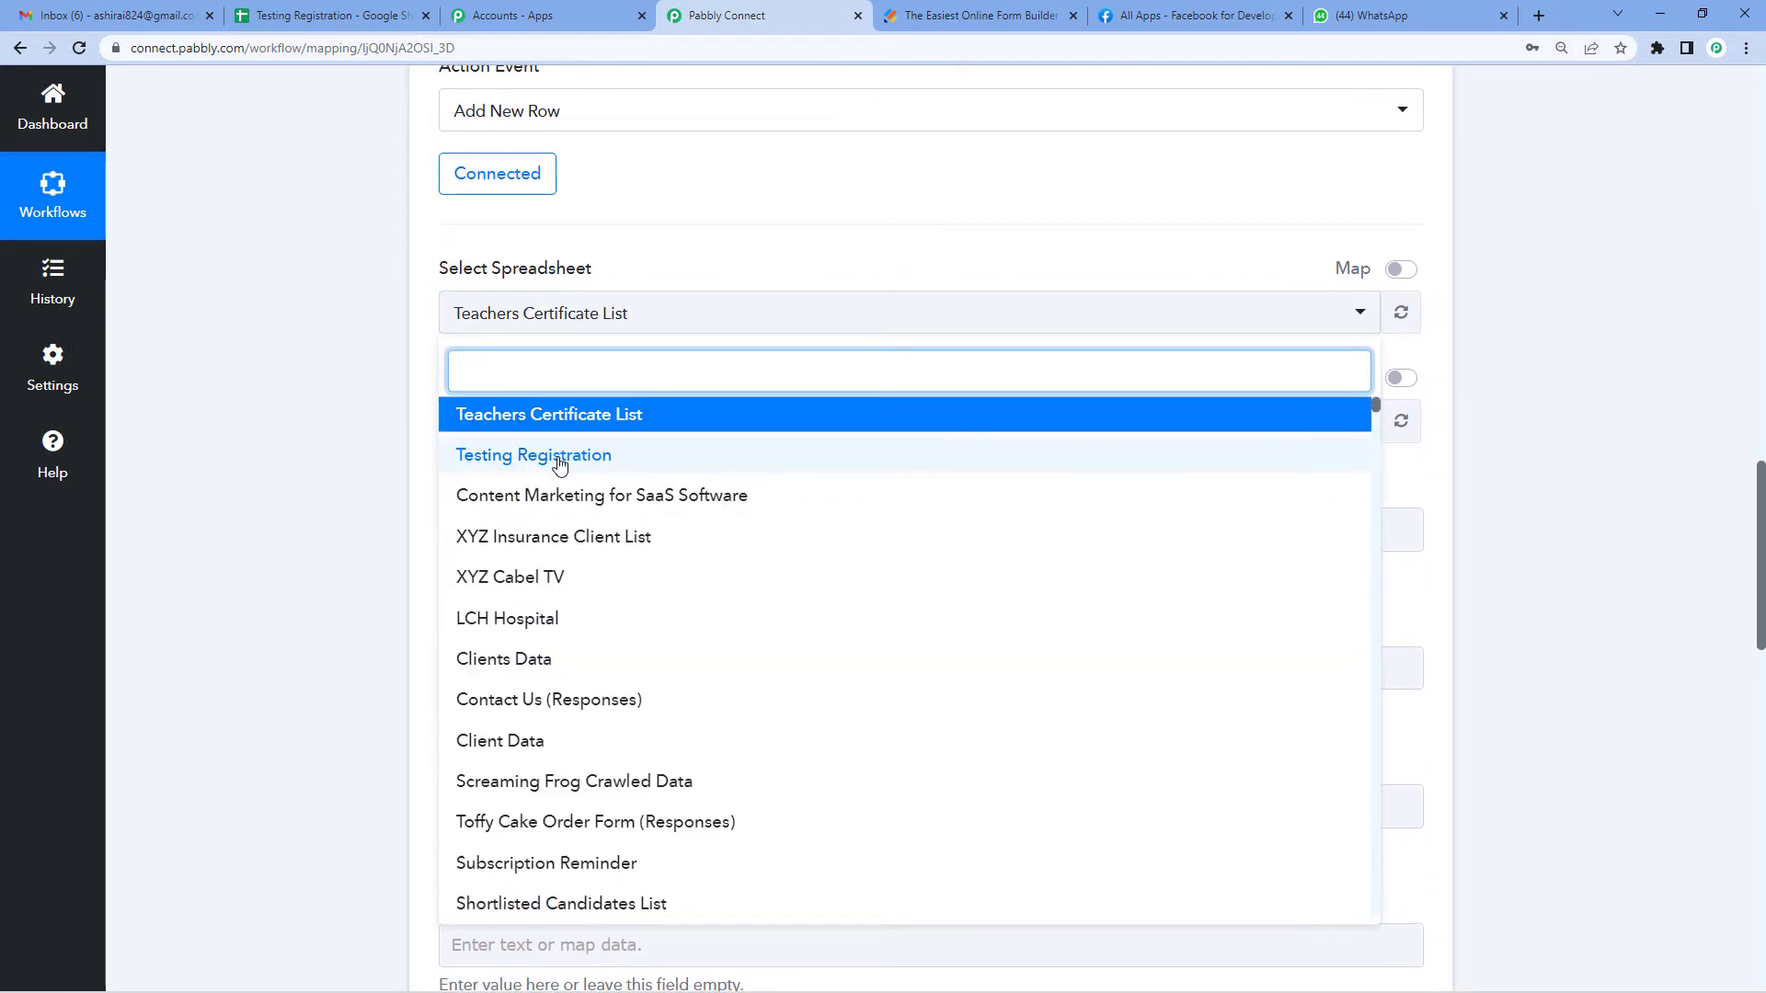
pyautogui.click(560, 457)
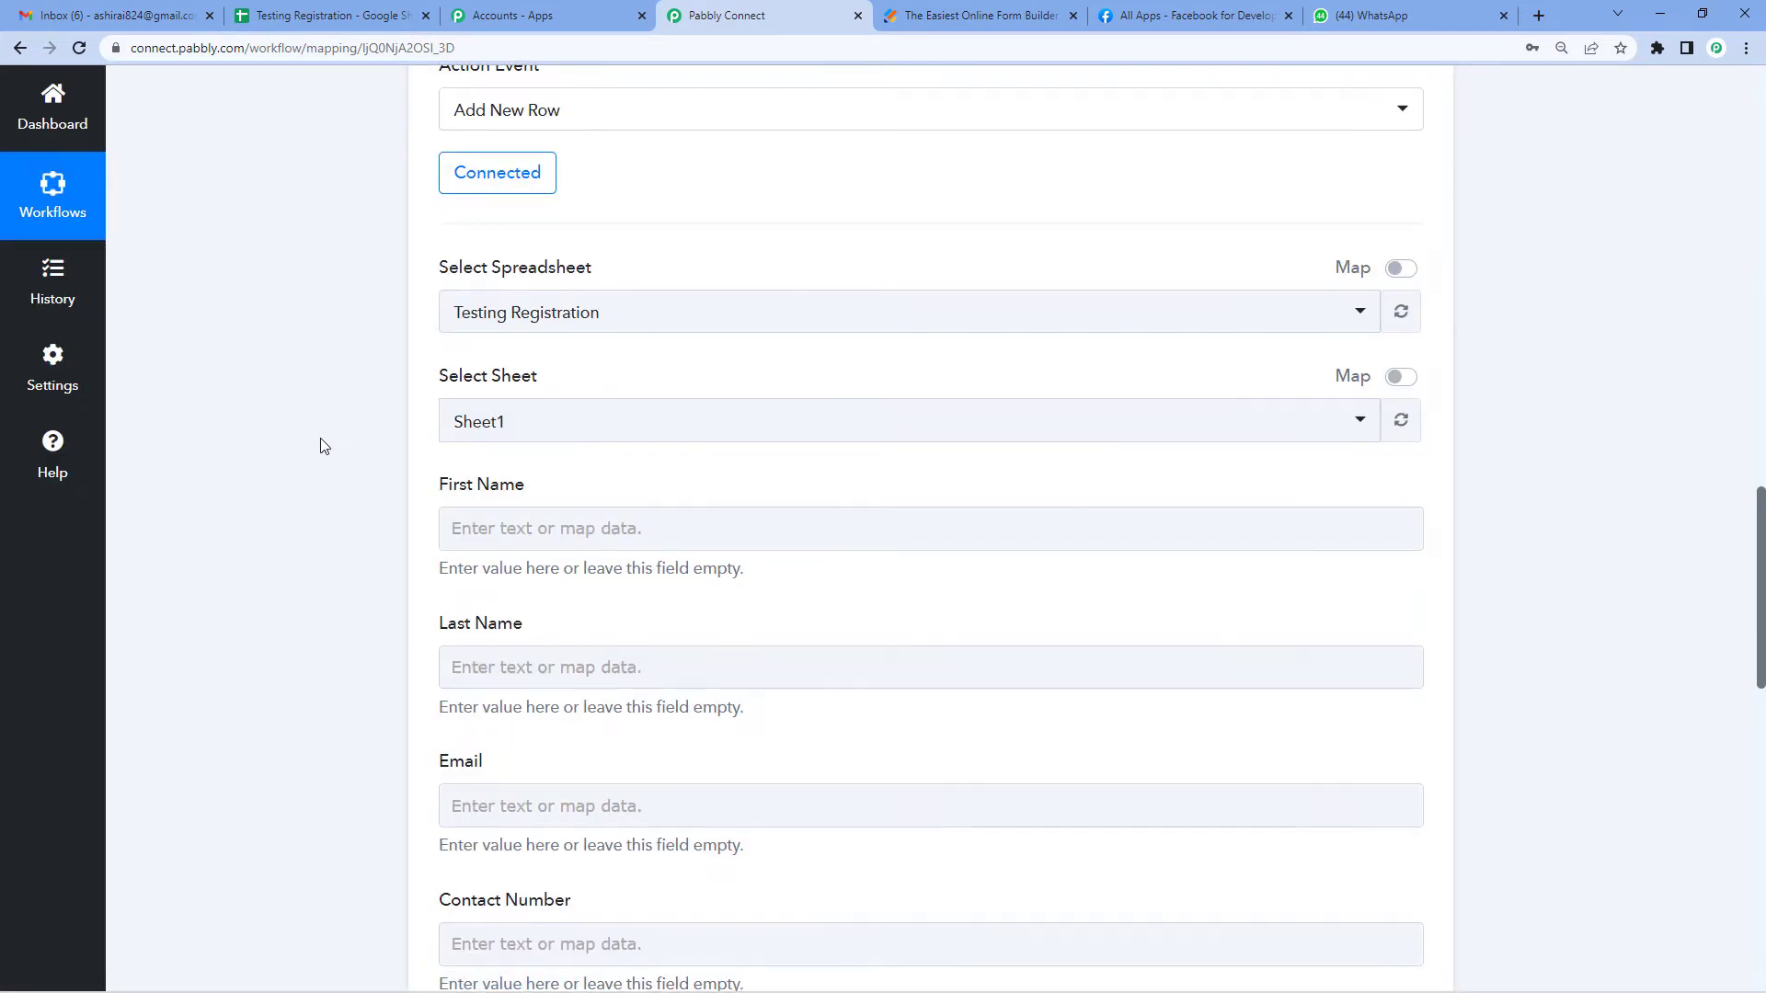
# Step: Map the First Name column to RawRequest Q6 Name First from the JotForm response
pyautogui.scroll(-2, 323, 445)
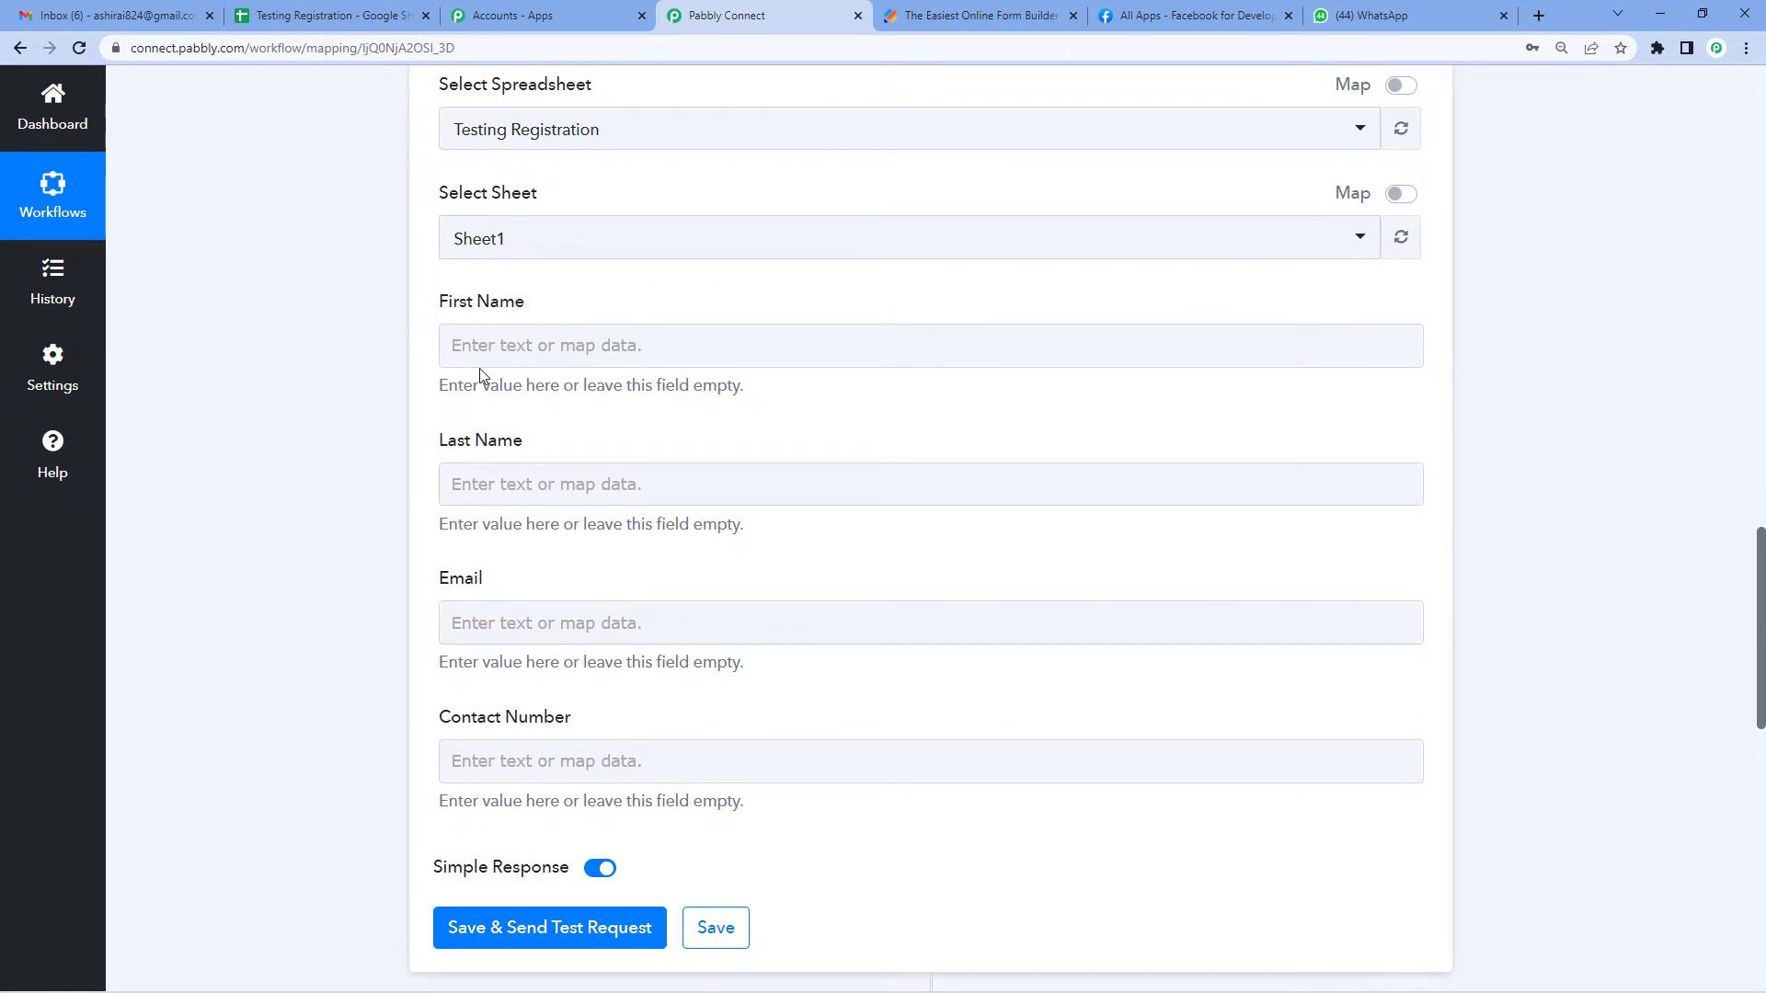
pyautogui.click(503, 361)
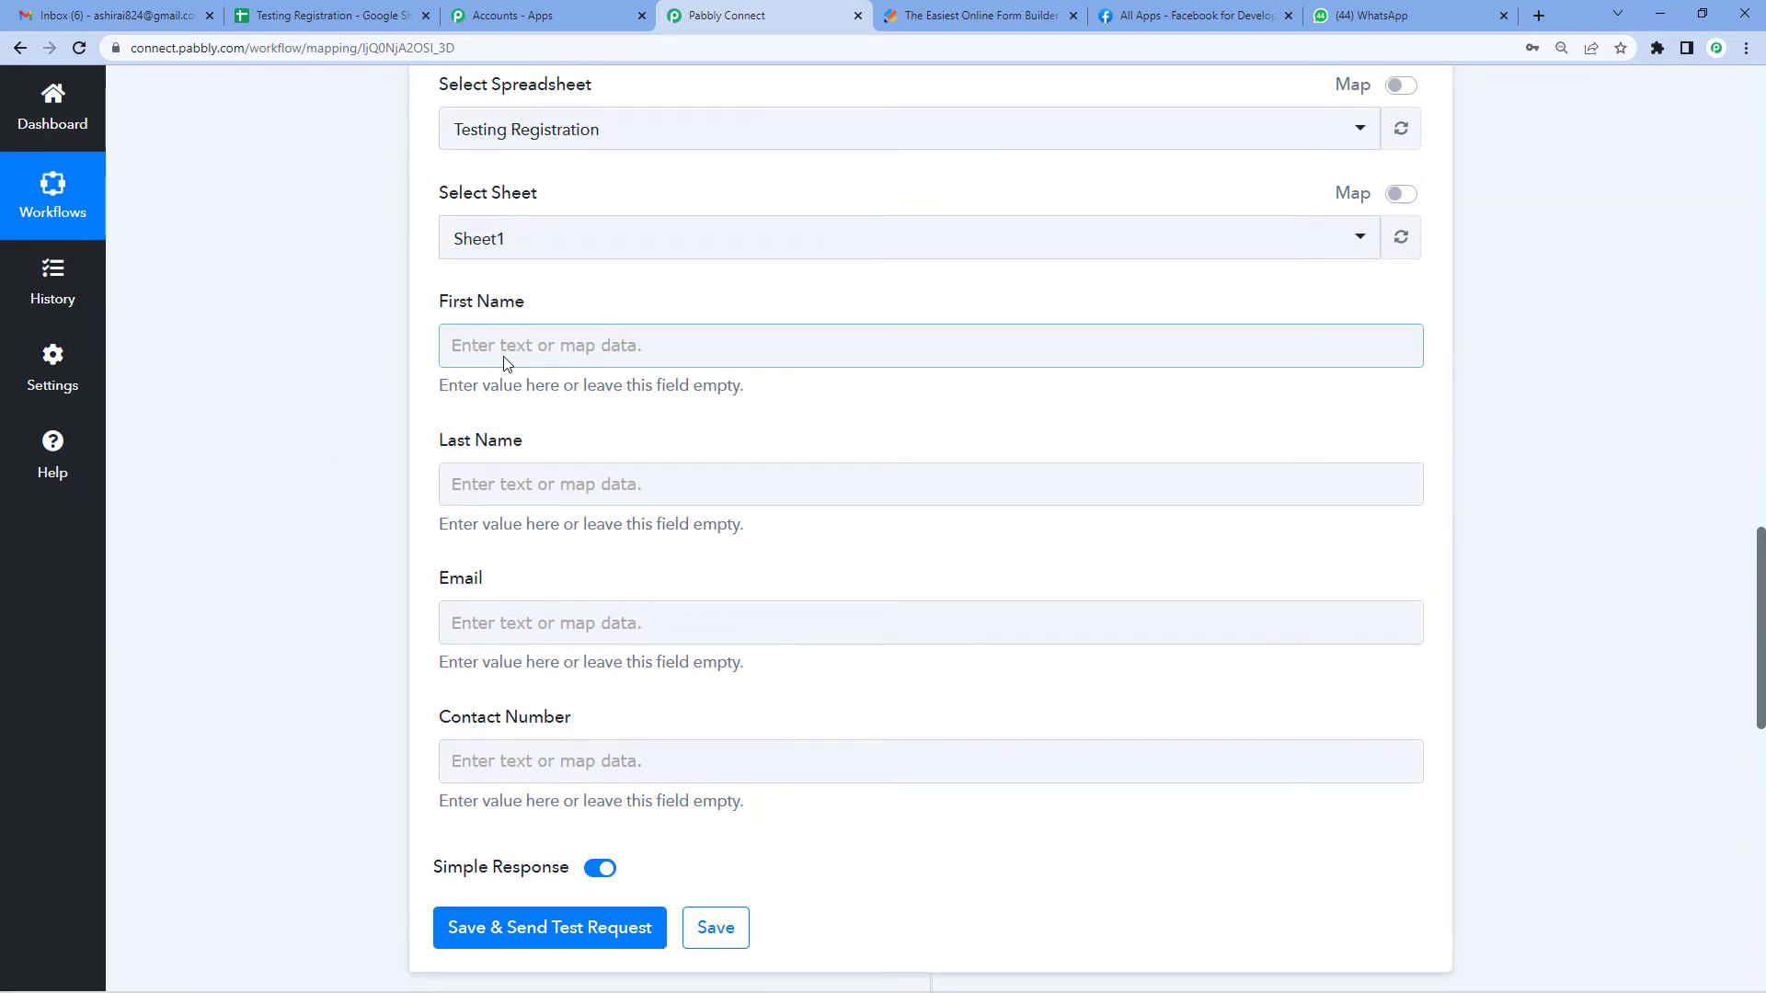
pyautogui.click(504, 361)
pyautogui.click(567, 496)
pyautogui.scroll(-2, 778, 696)
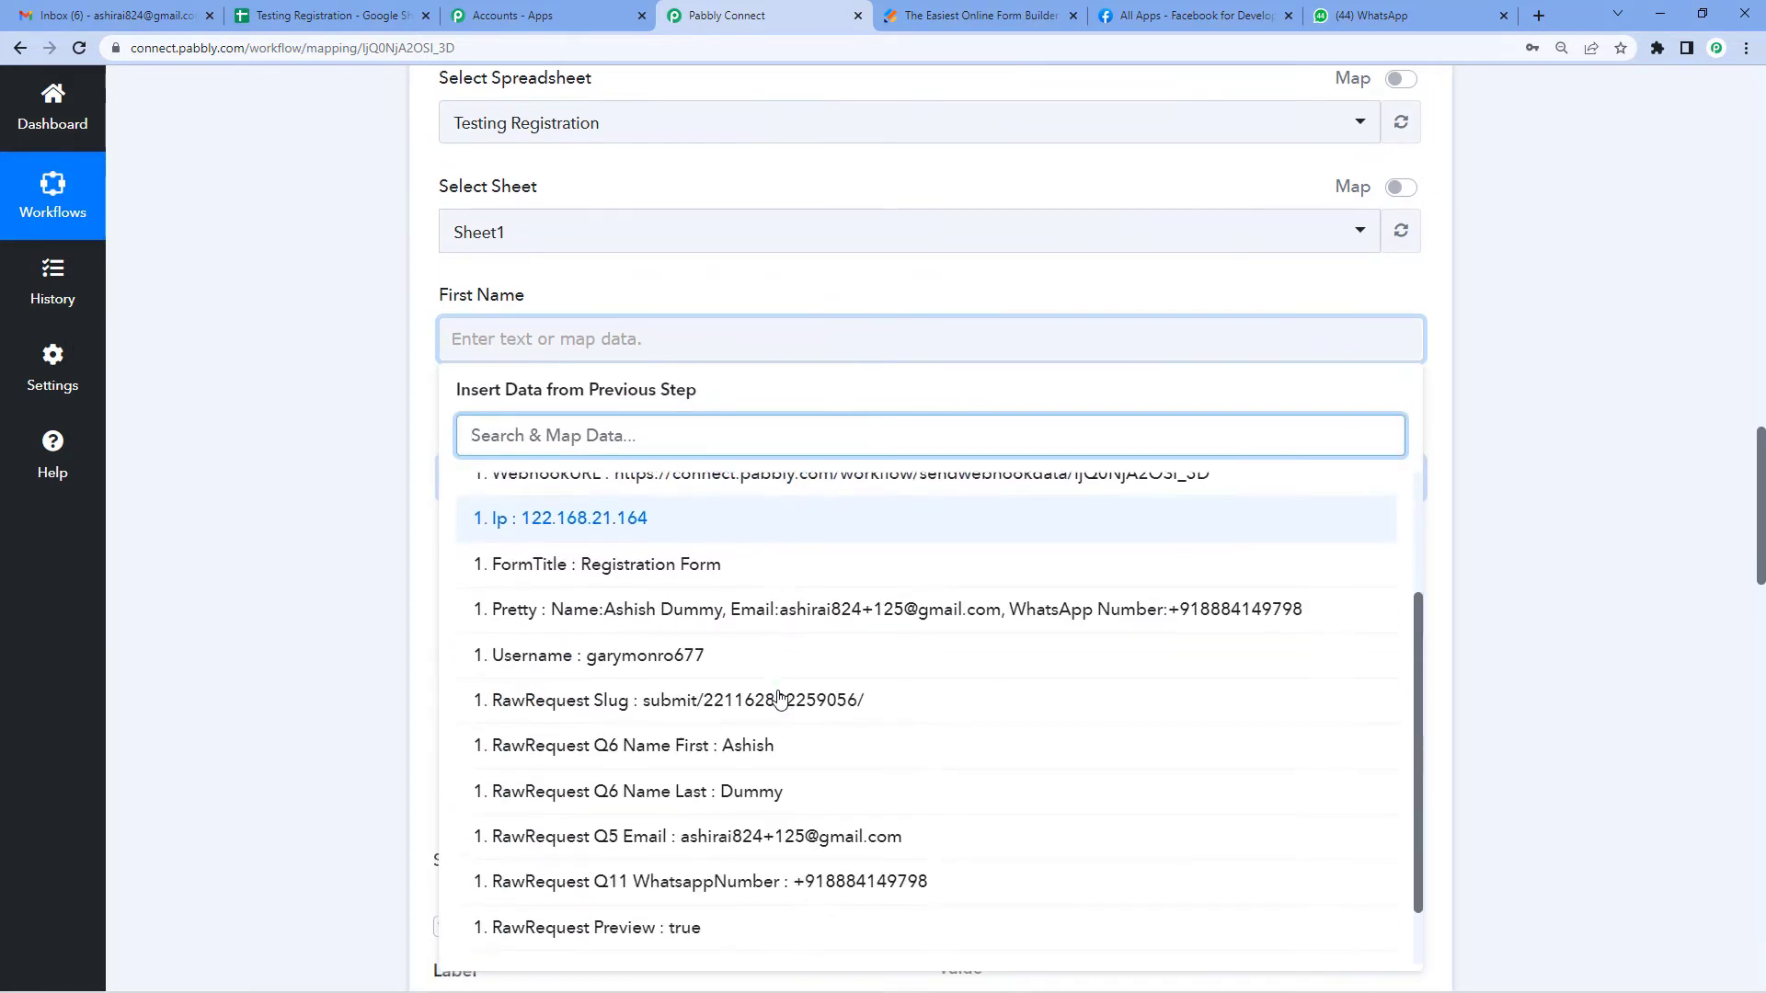
pyautogui.click(745, 748)
pyautogui.click(260, 454)
# Step: Map the Last Name column to RawRequest Q6 Name Last from the JotForm response
pyautogui.click(595, 488)
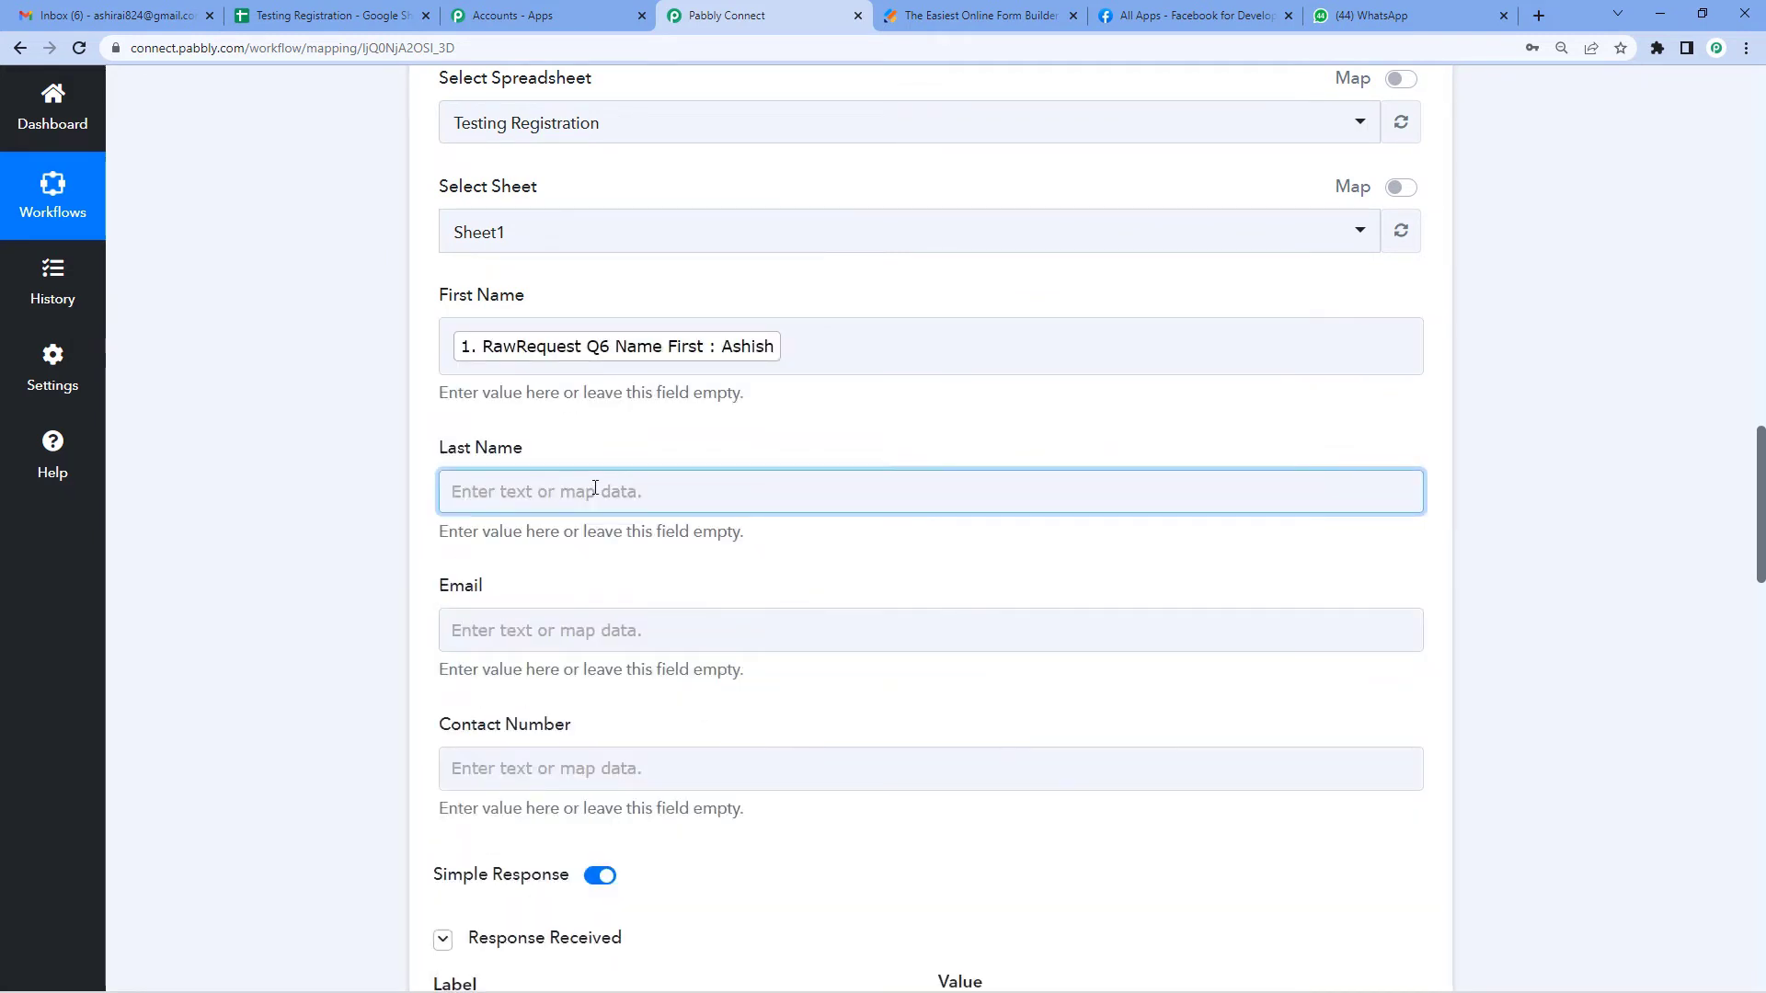
pyautogui.scroll(-1, 602, 552)
pyautogui.click(612, 564)
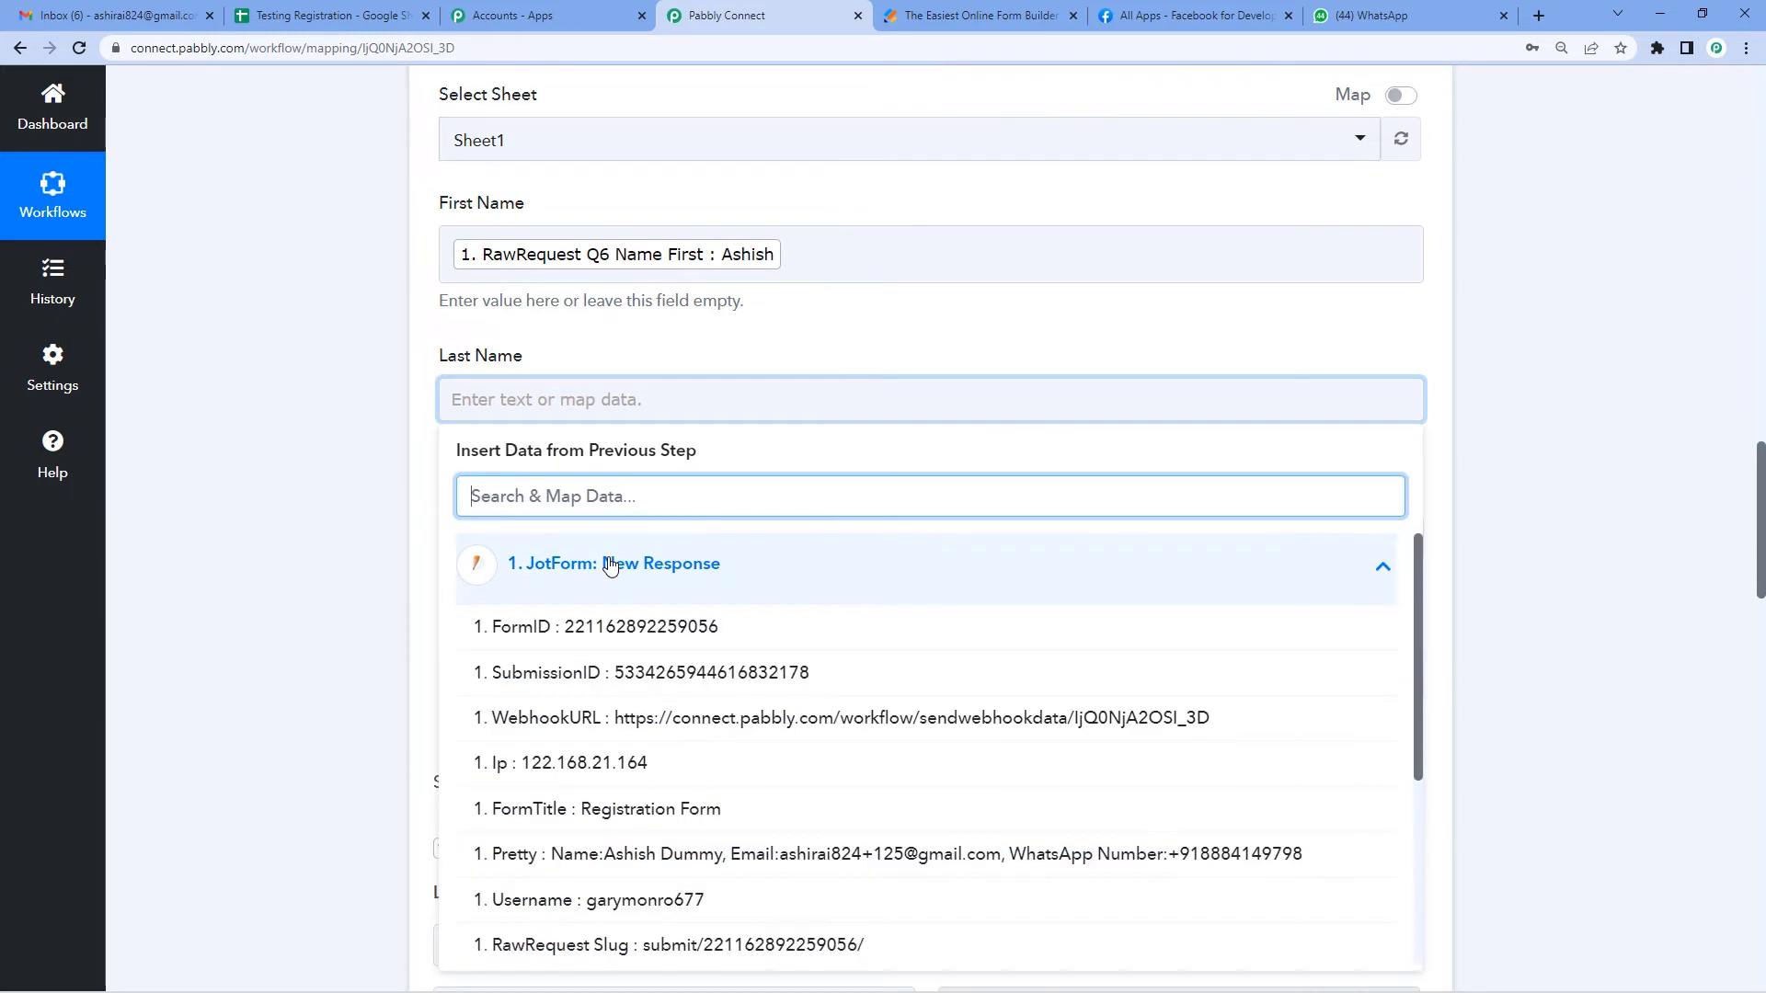
pyautogui.scroll(-4, 690, 676)
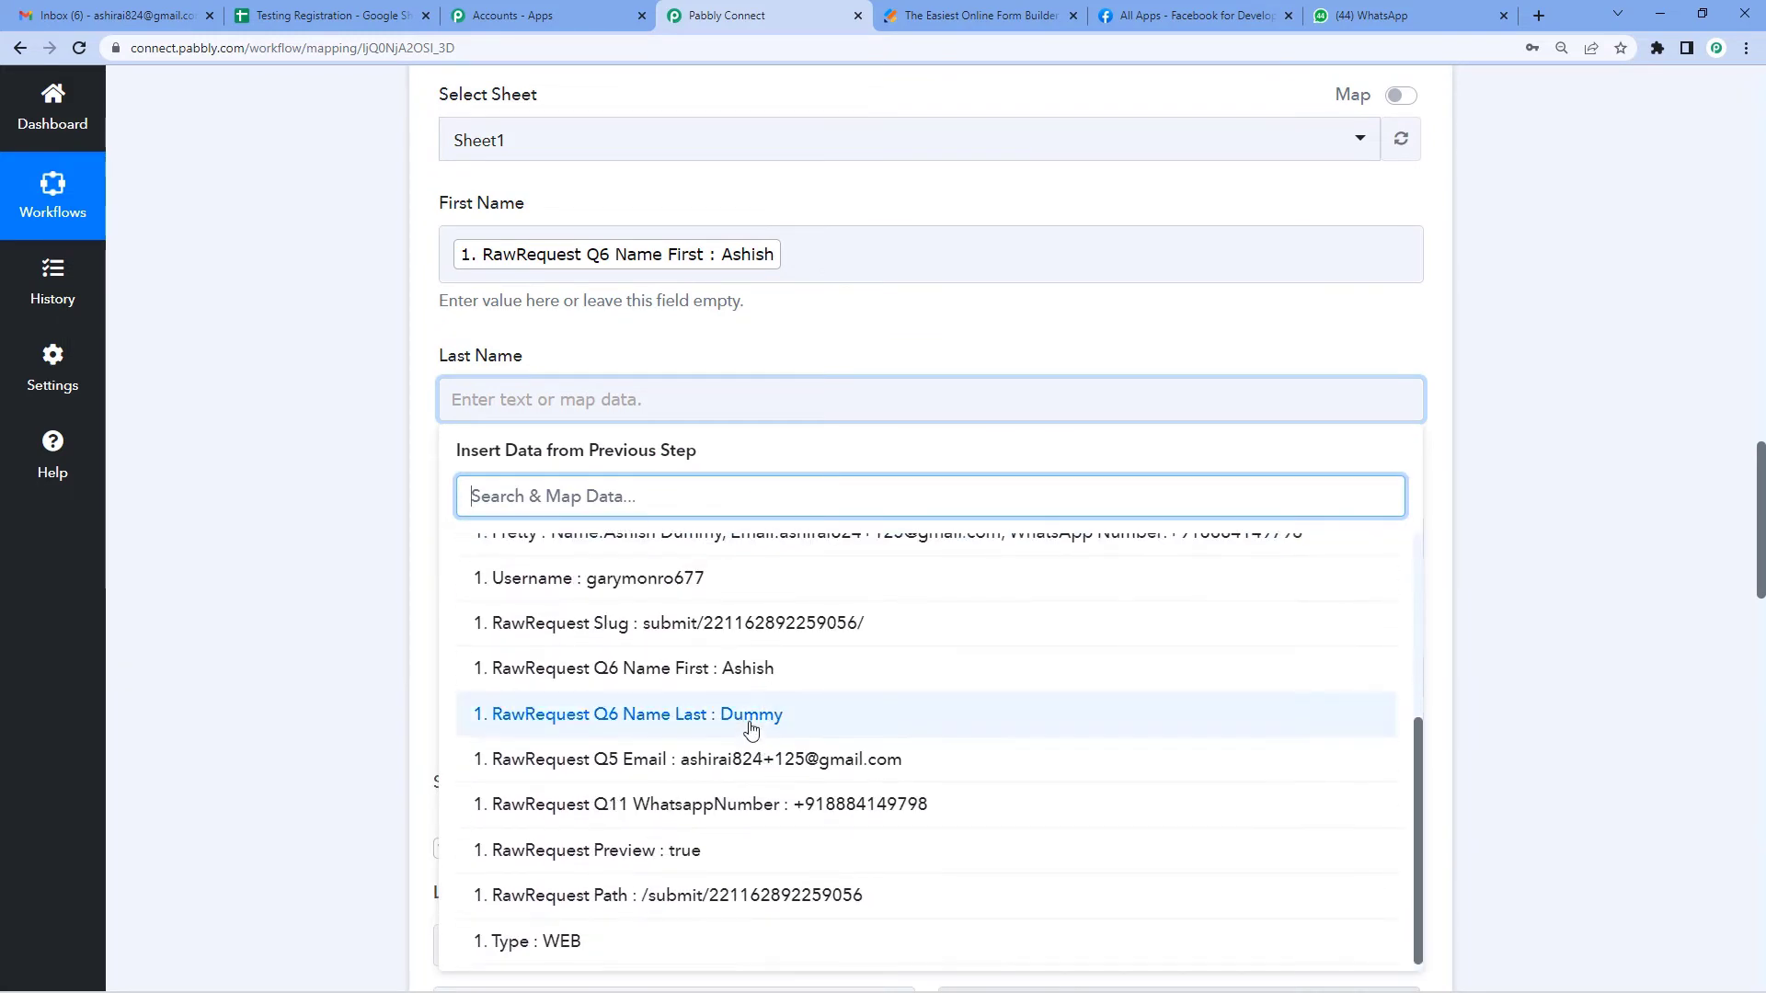
pyautogui.click(748, 722)
pyautogui.click(373, 556)
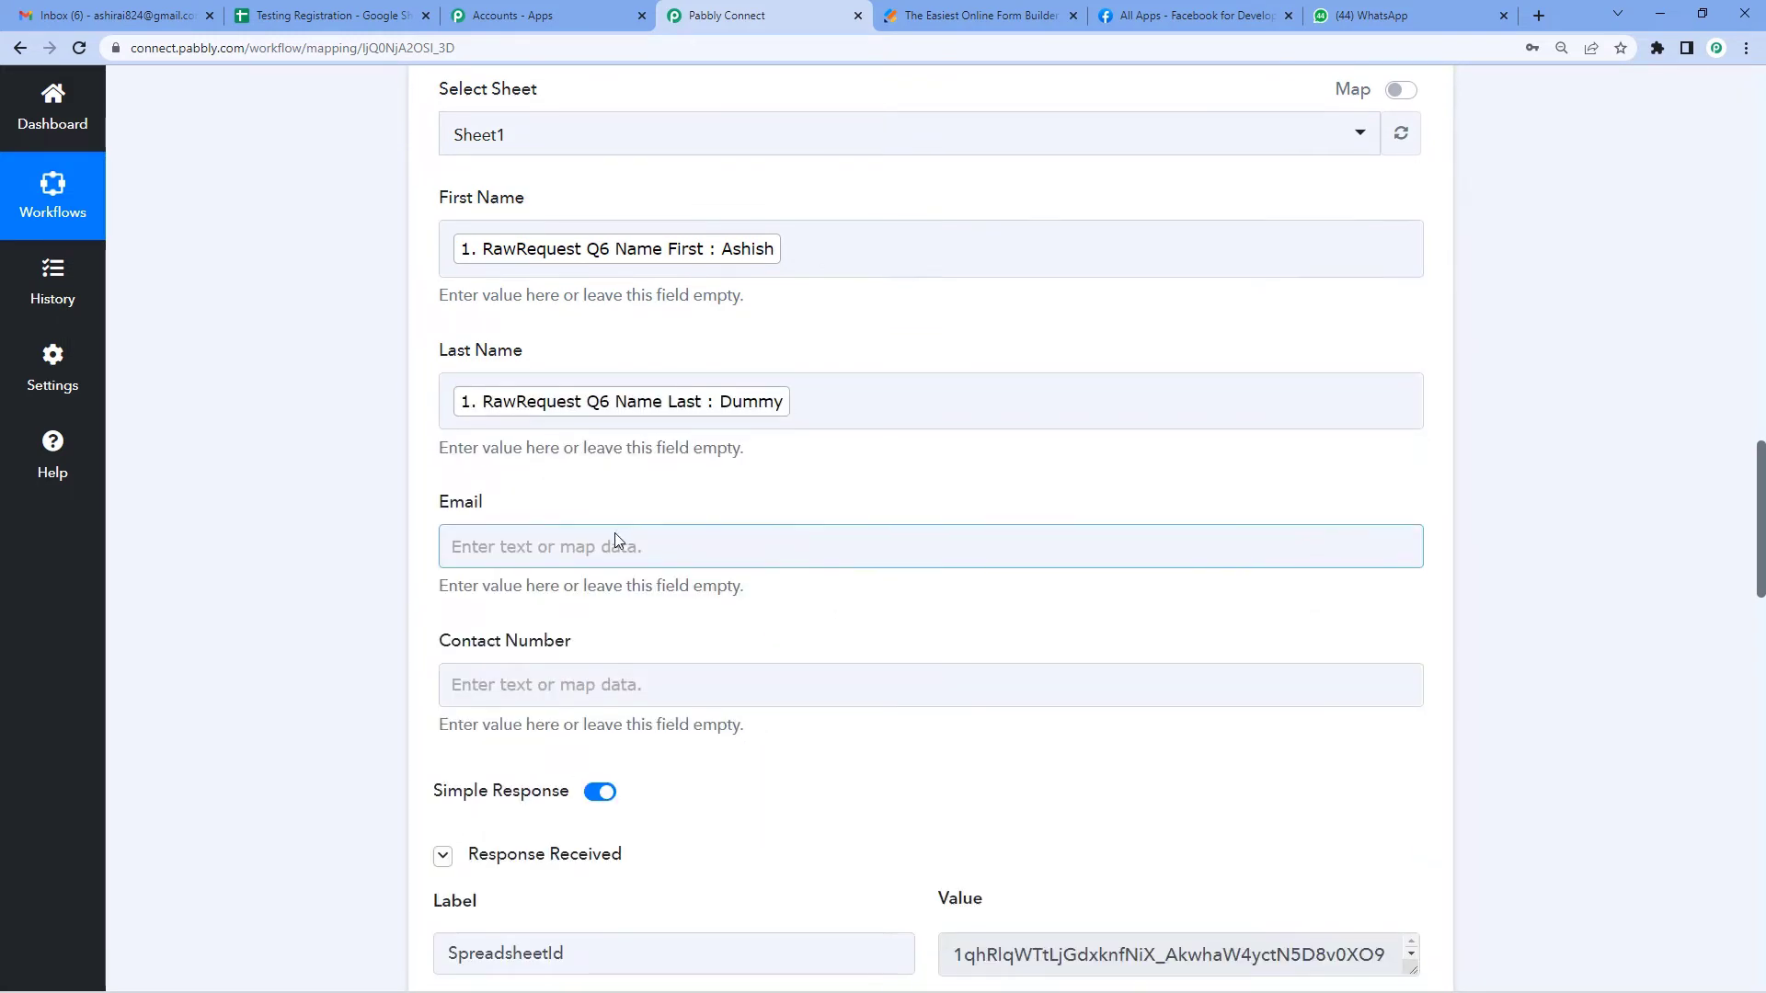
# Step: Map the Email column to RawRequest Q5 Email from the JotForm response
pyautogui.scroll(-1, 614, 533)
pyautogui.click(618, 460)
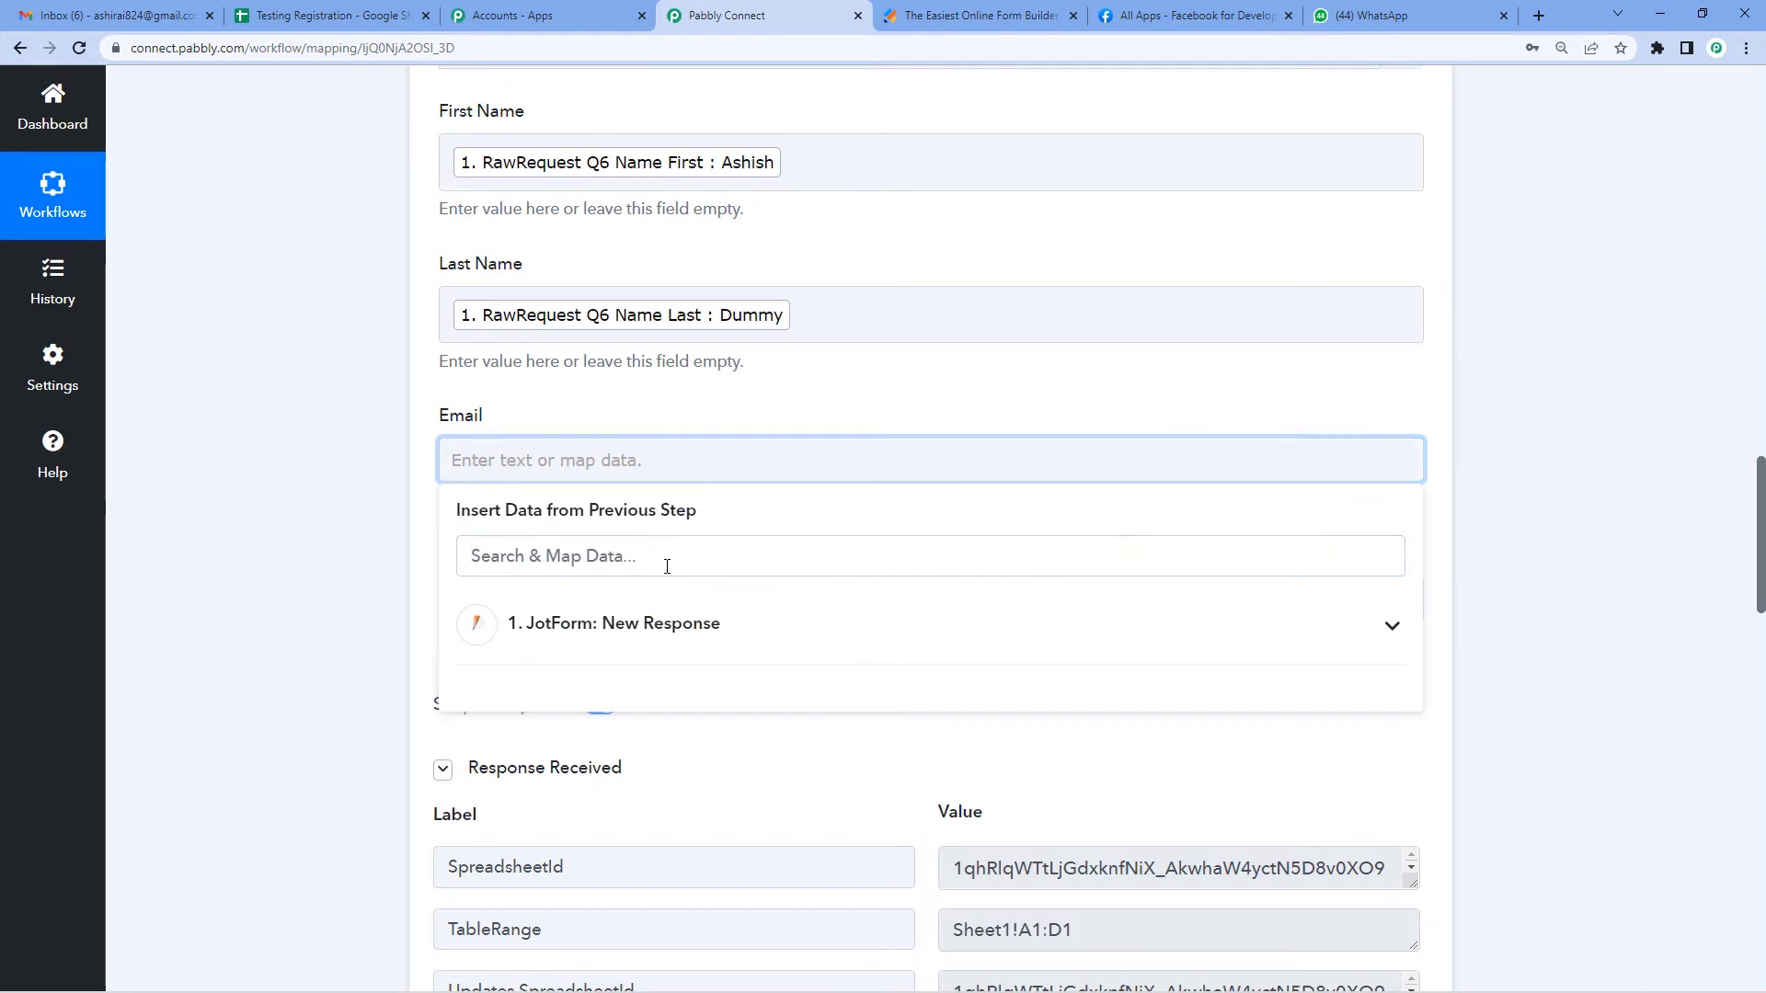
pyautogui.click(662, 621)
pyautogui.scroll(-3, 726, 717)
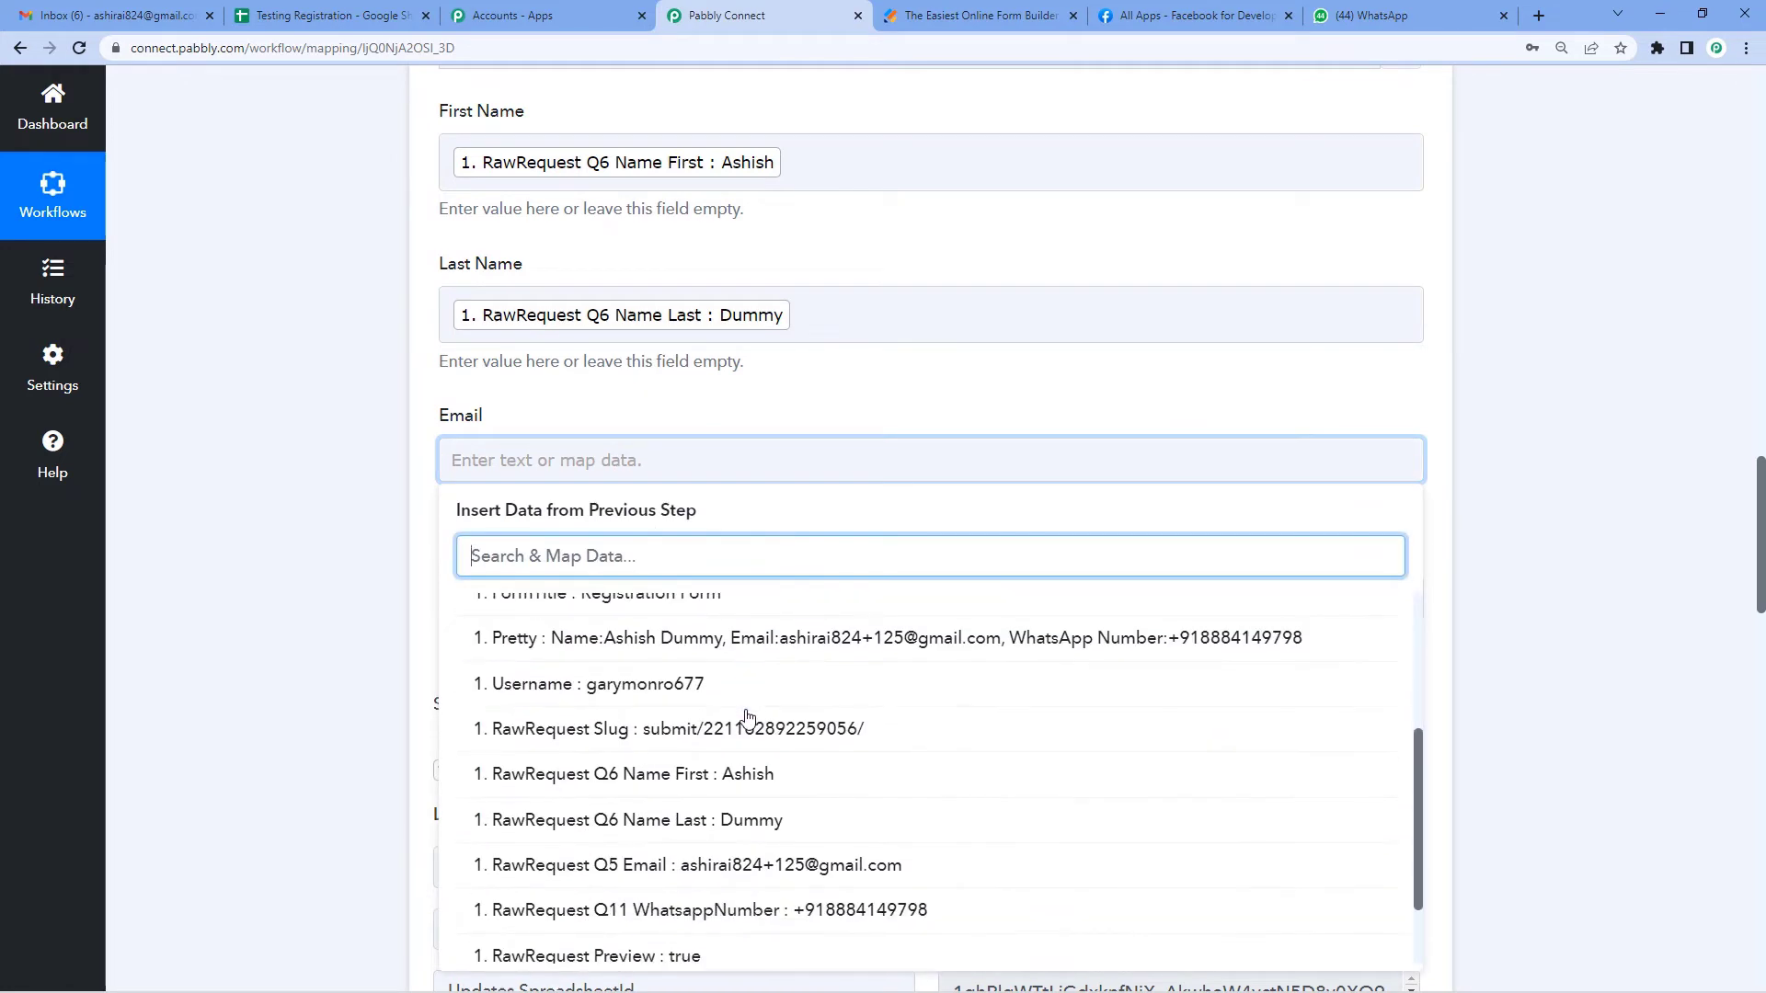
pyautogui.scroll(-1, 748, 716)
pyautogui.click(773, 776)
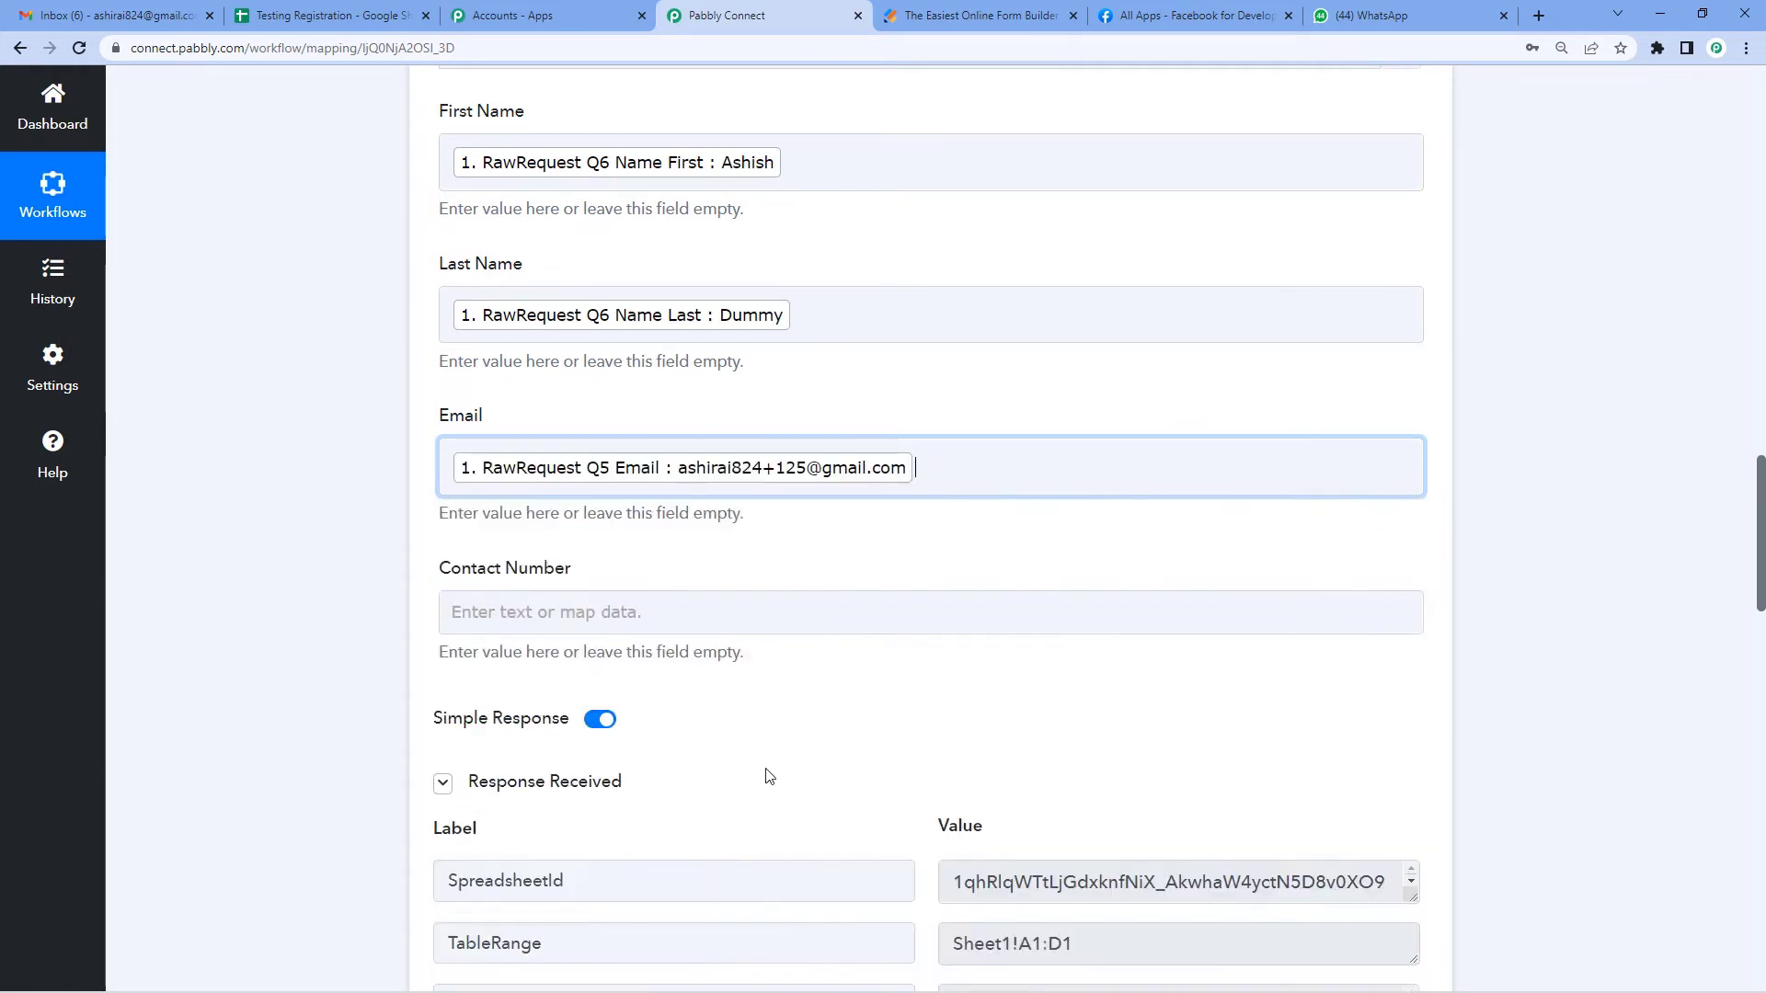
pyautogui.click(324, 653)
# Step: Map the Contact Number column to RawRequest Q11 WhatsappNumber from the JotForm response
pyautogui.scroll(2, 769, 715)
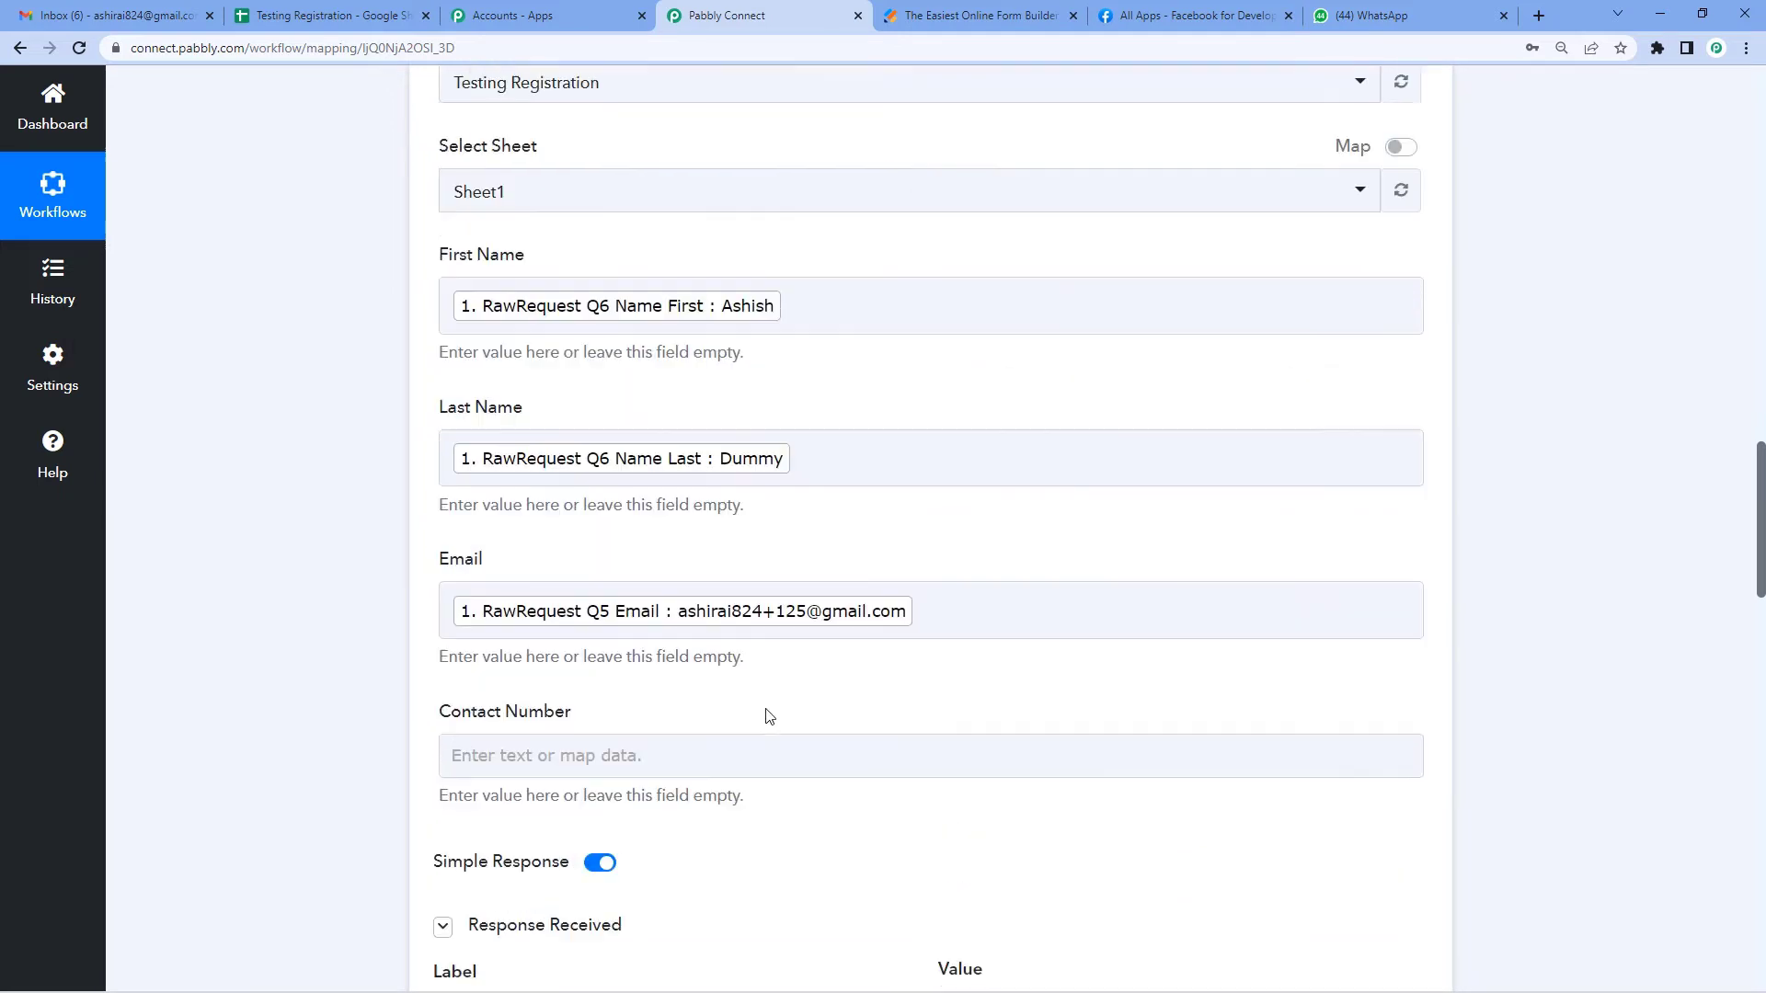
pyautogui.click(736, 798)
pyautogui.scroll(-1, 737, 814)
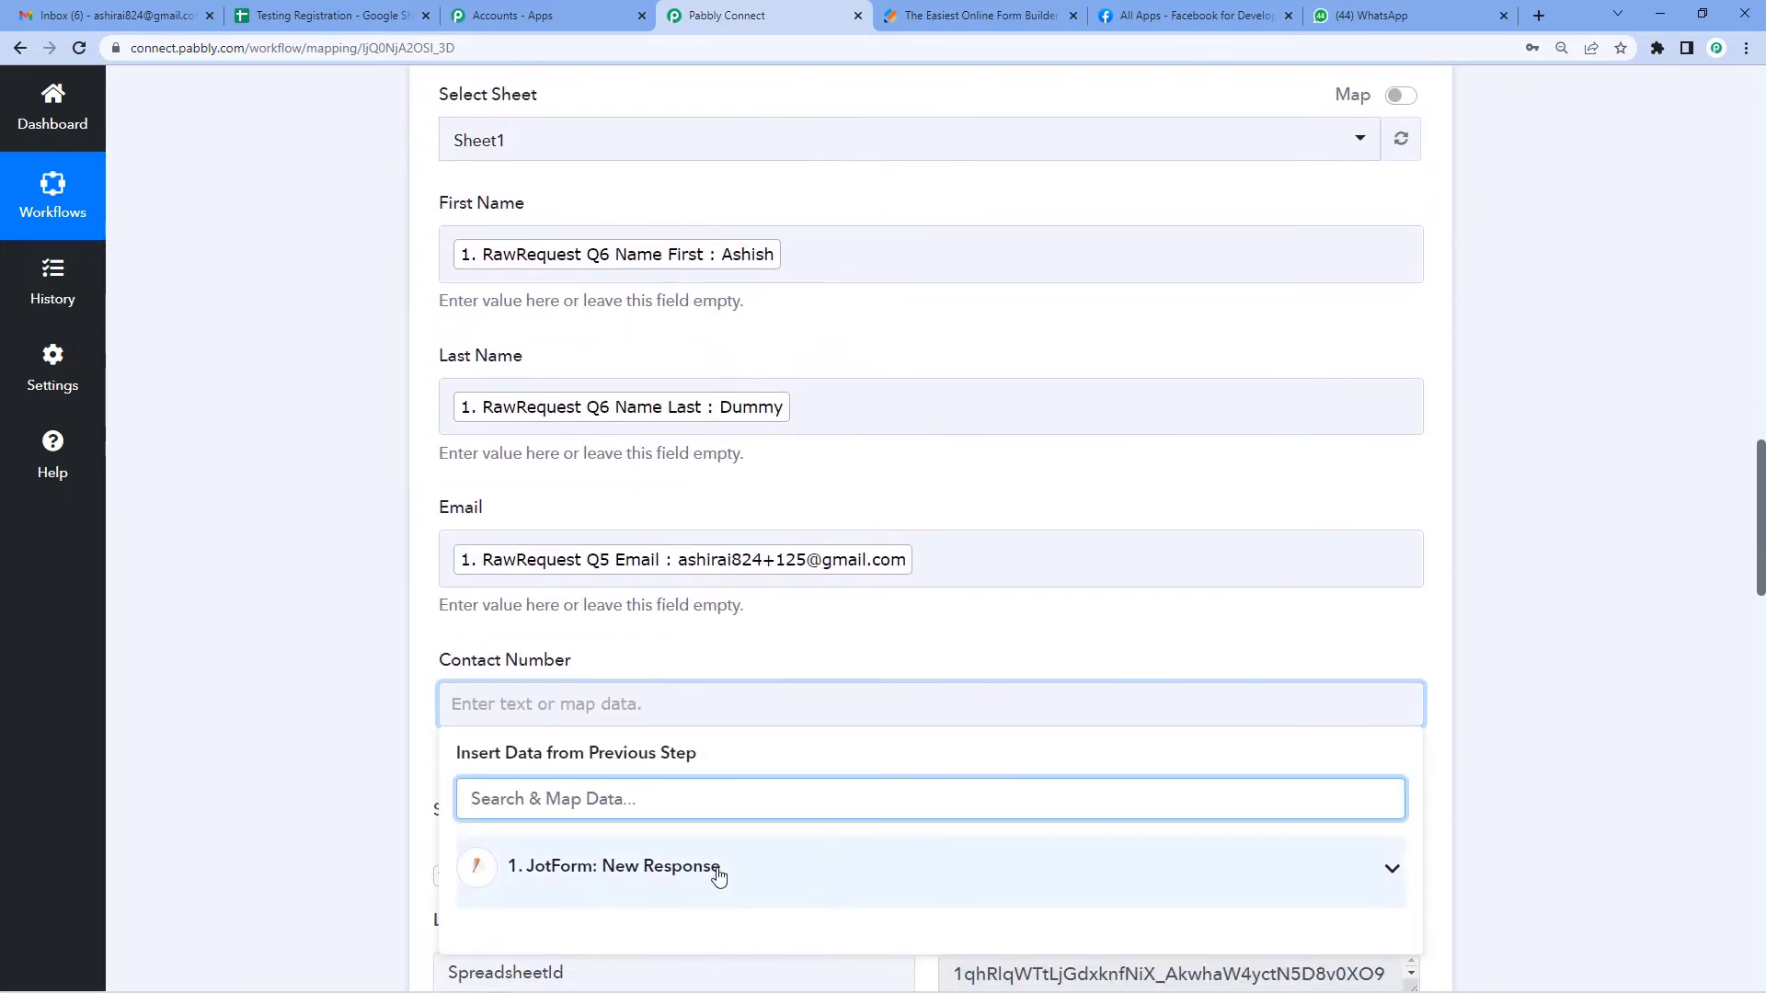
pyautogui.click(718, 870)
pyautogui.scroll(-5, 859, 812)
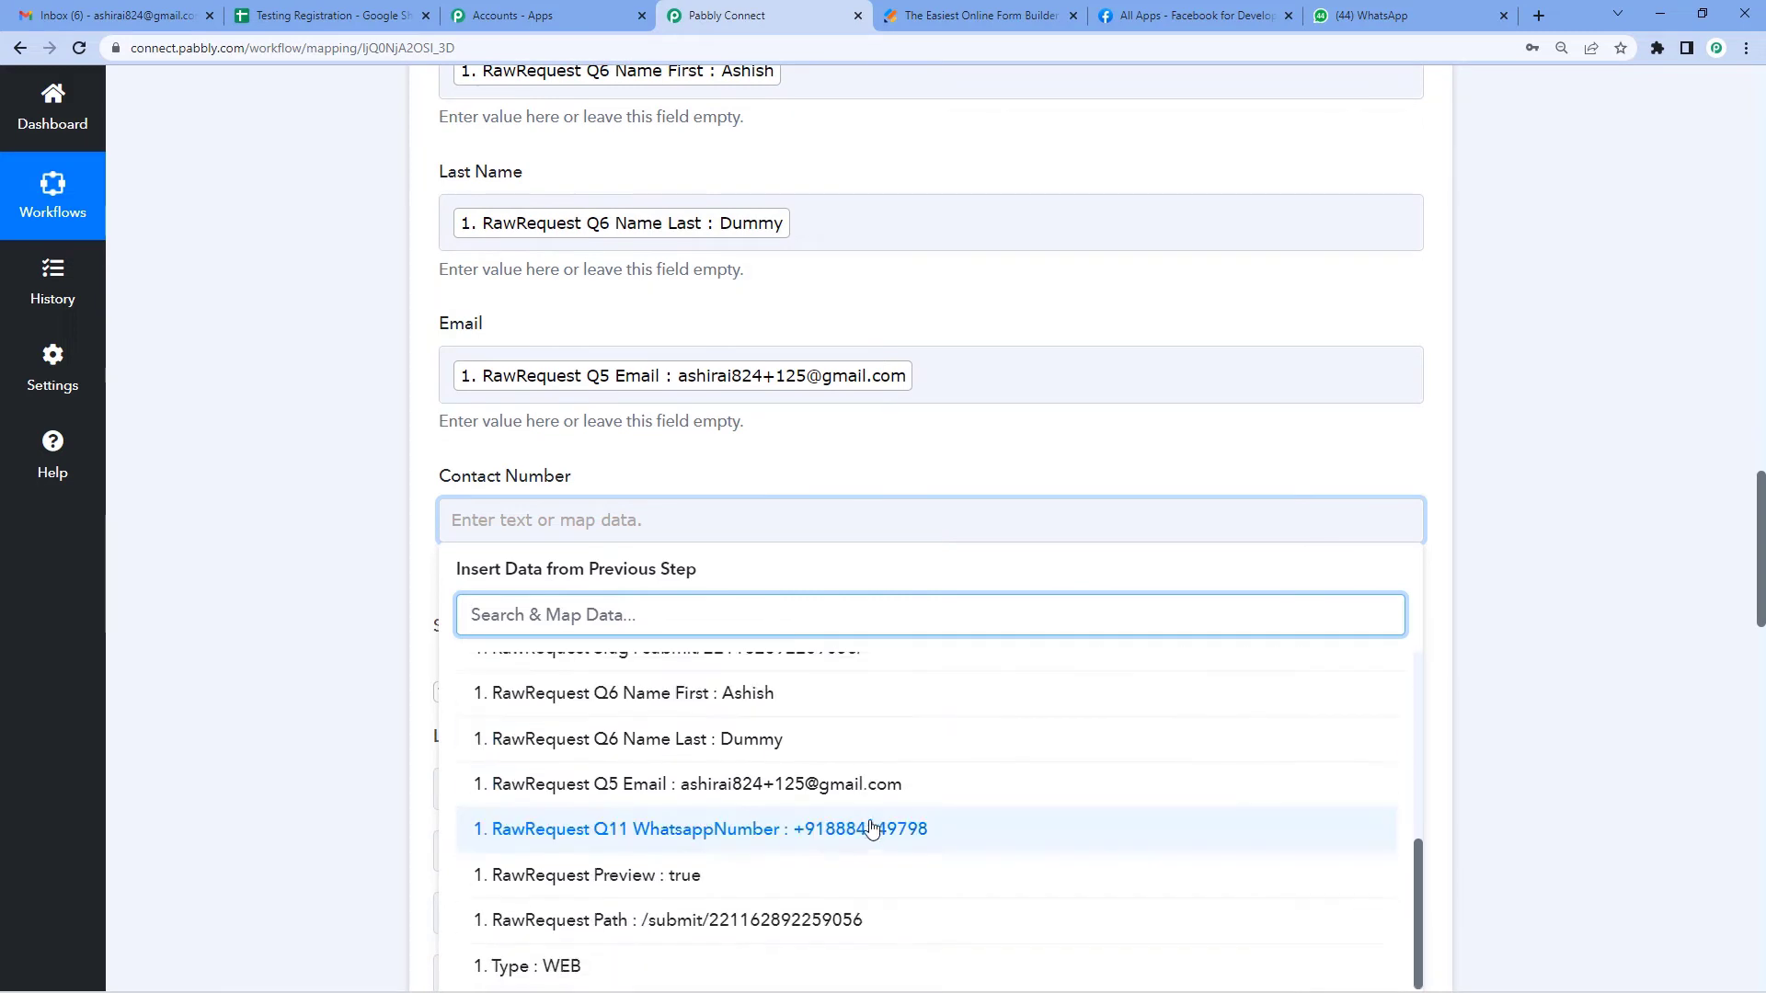
pyautogui.click(872, 830)
pyautogui.click(307, 674)
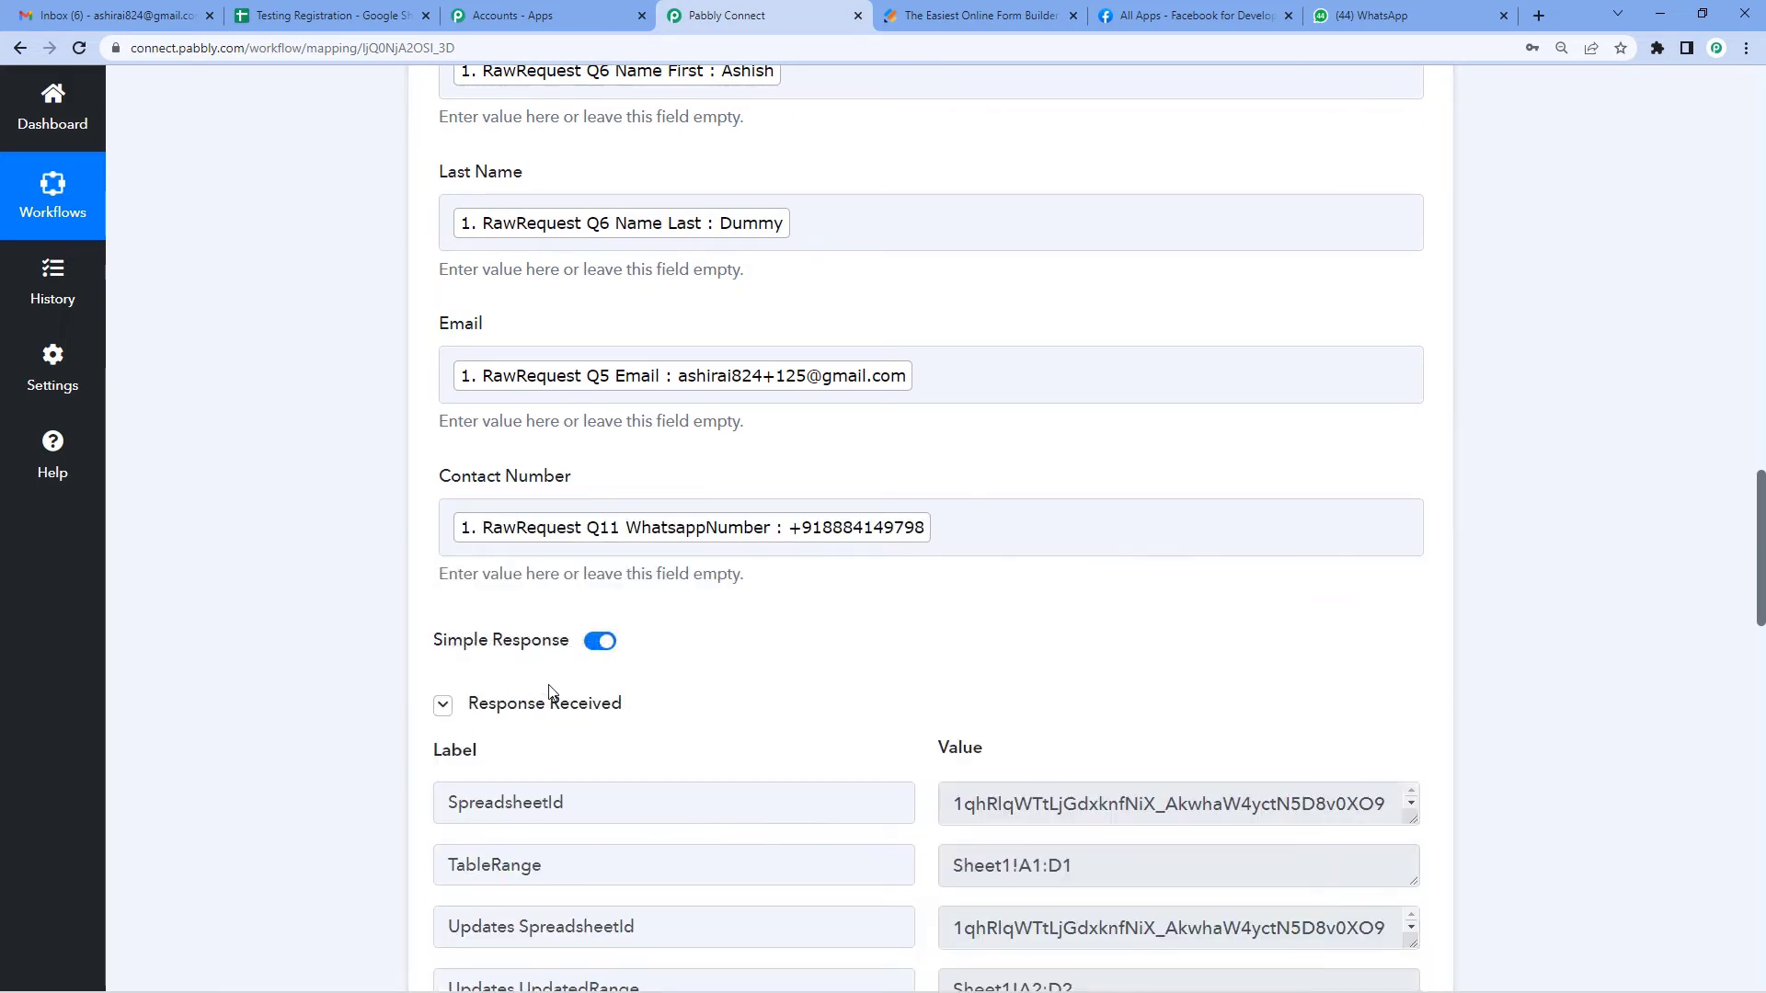
# Step: Save the Google Sheets action, send a test request and review the response received
pyautogui.scroll(-10, 660, 691)
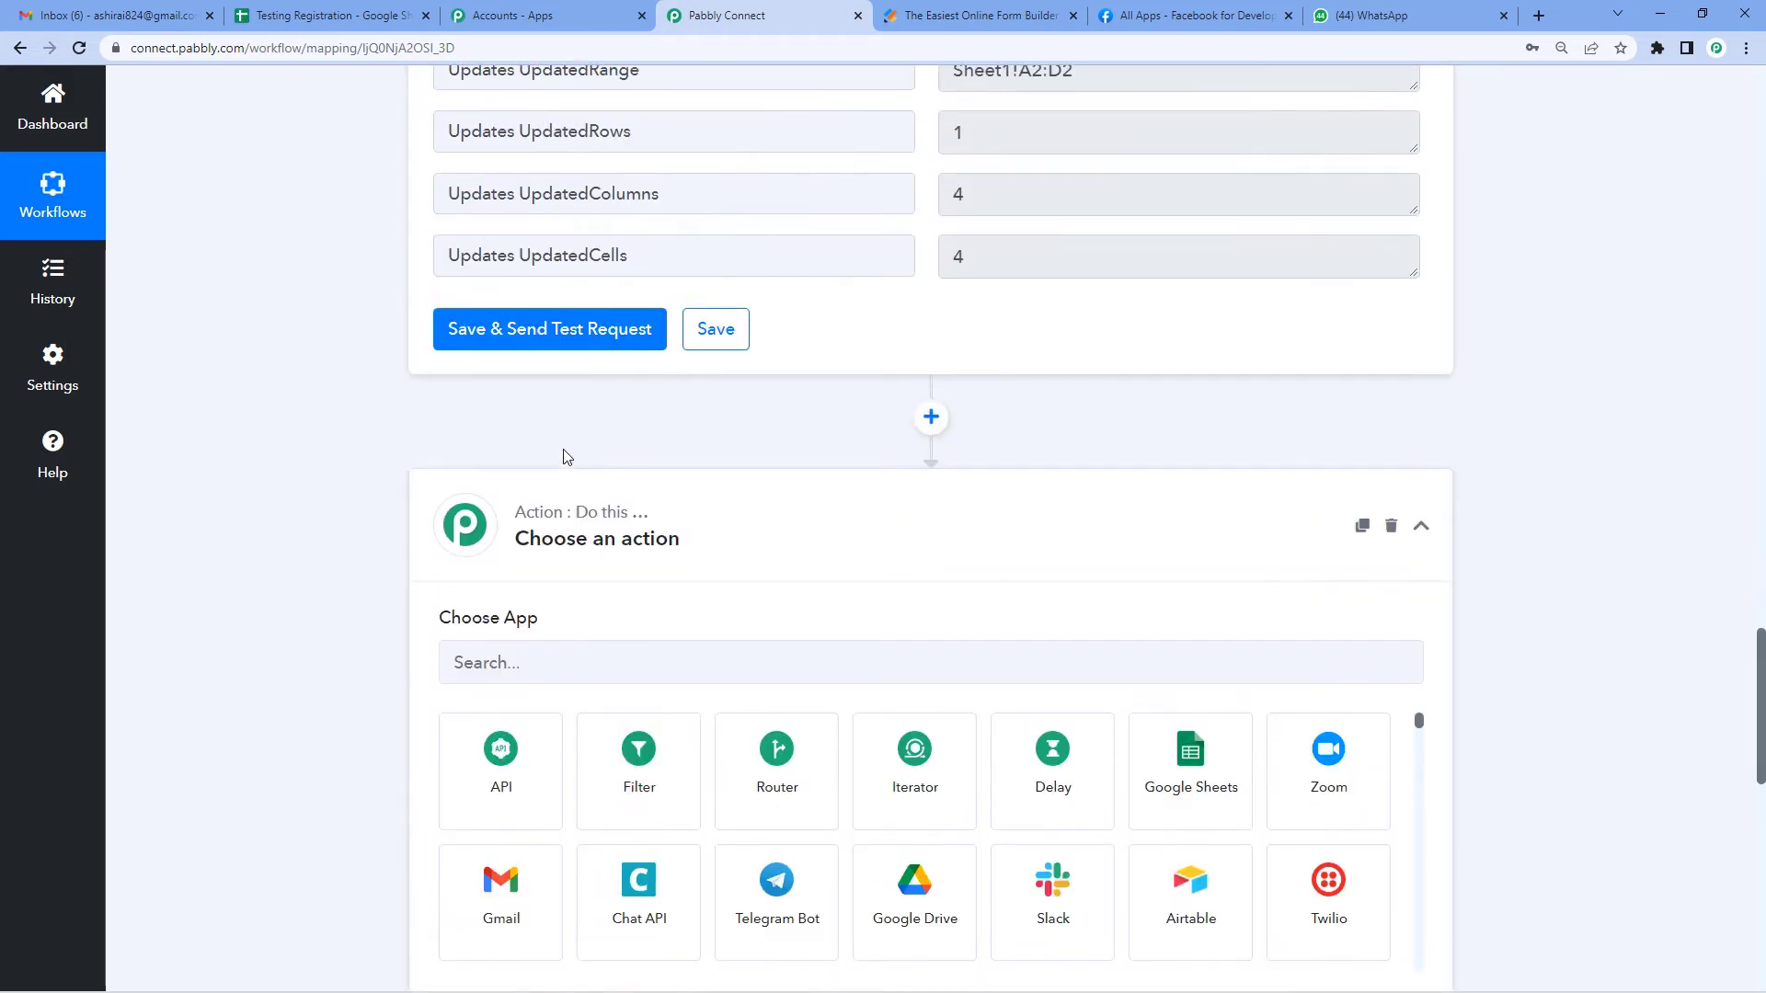
pyautogui.click(564, 345)
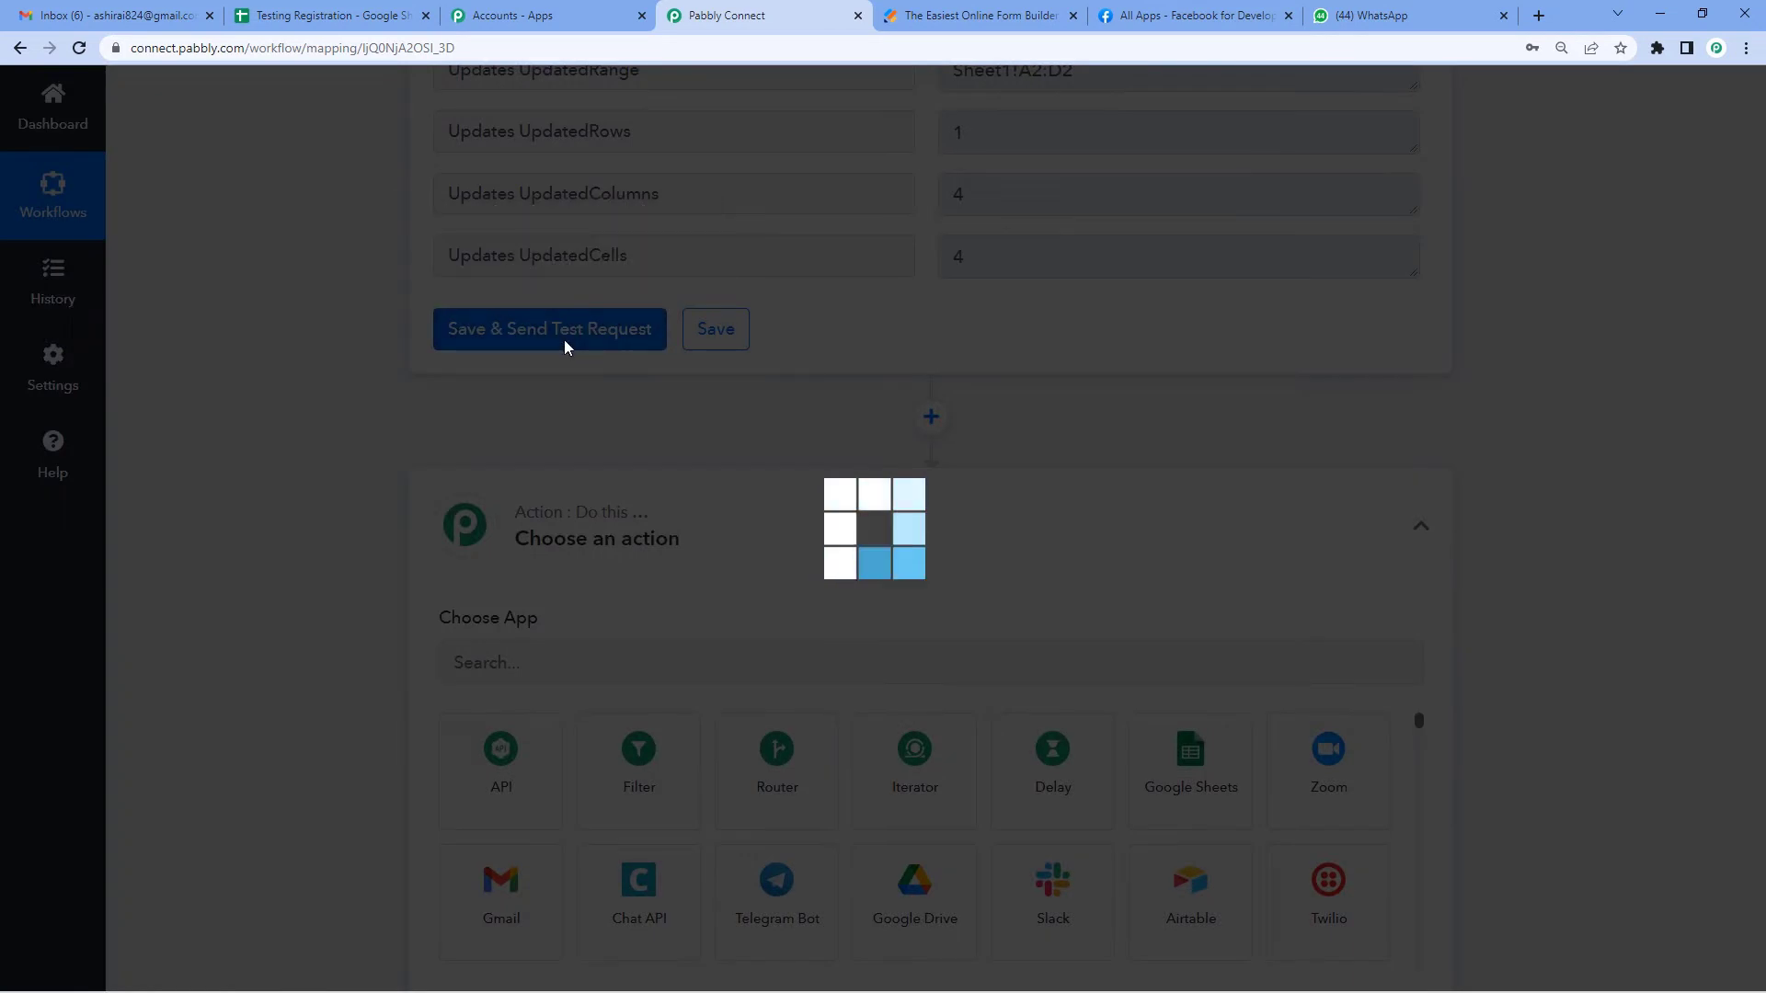
pyautogui.scroll(6, 818, 472)
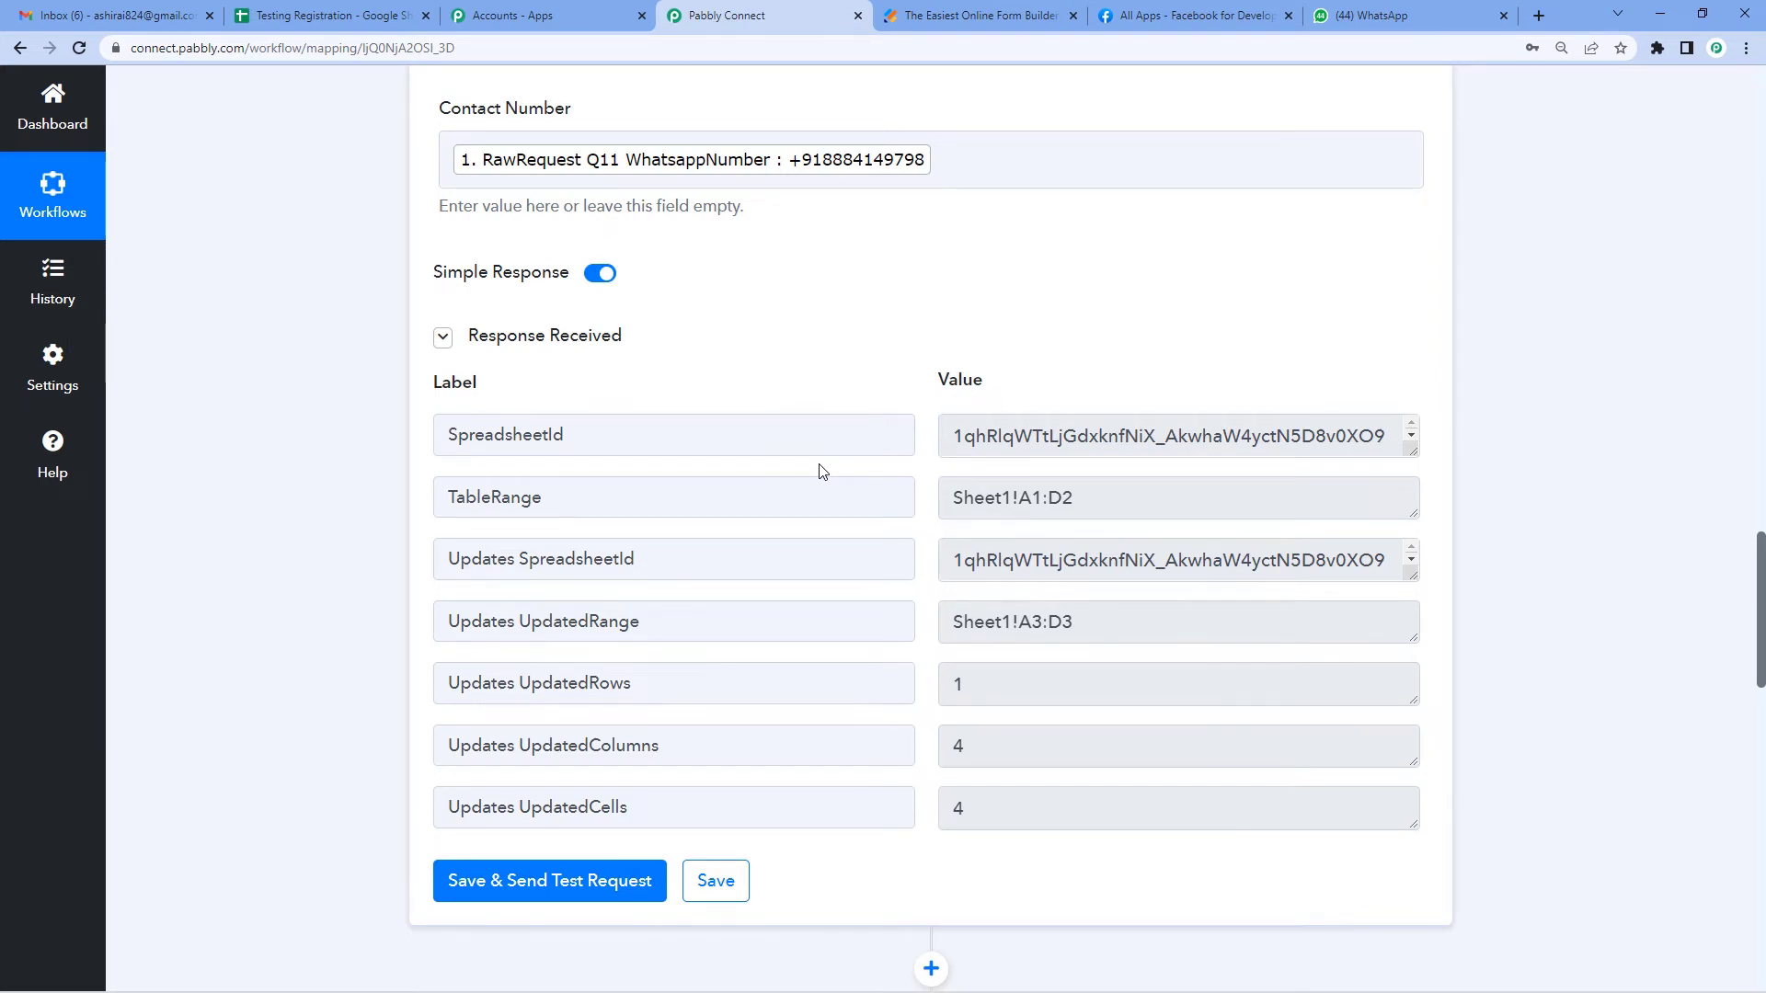
pyautogui.scroll(-1, 822, 472)
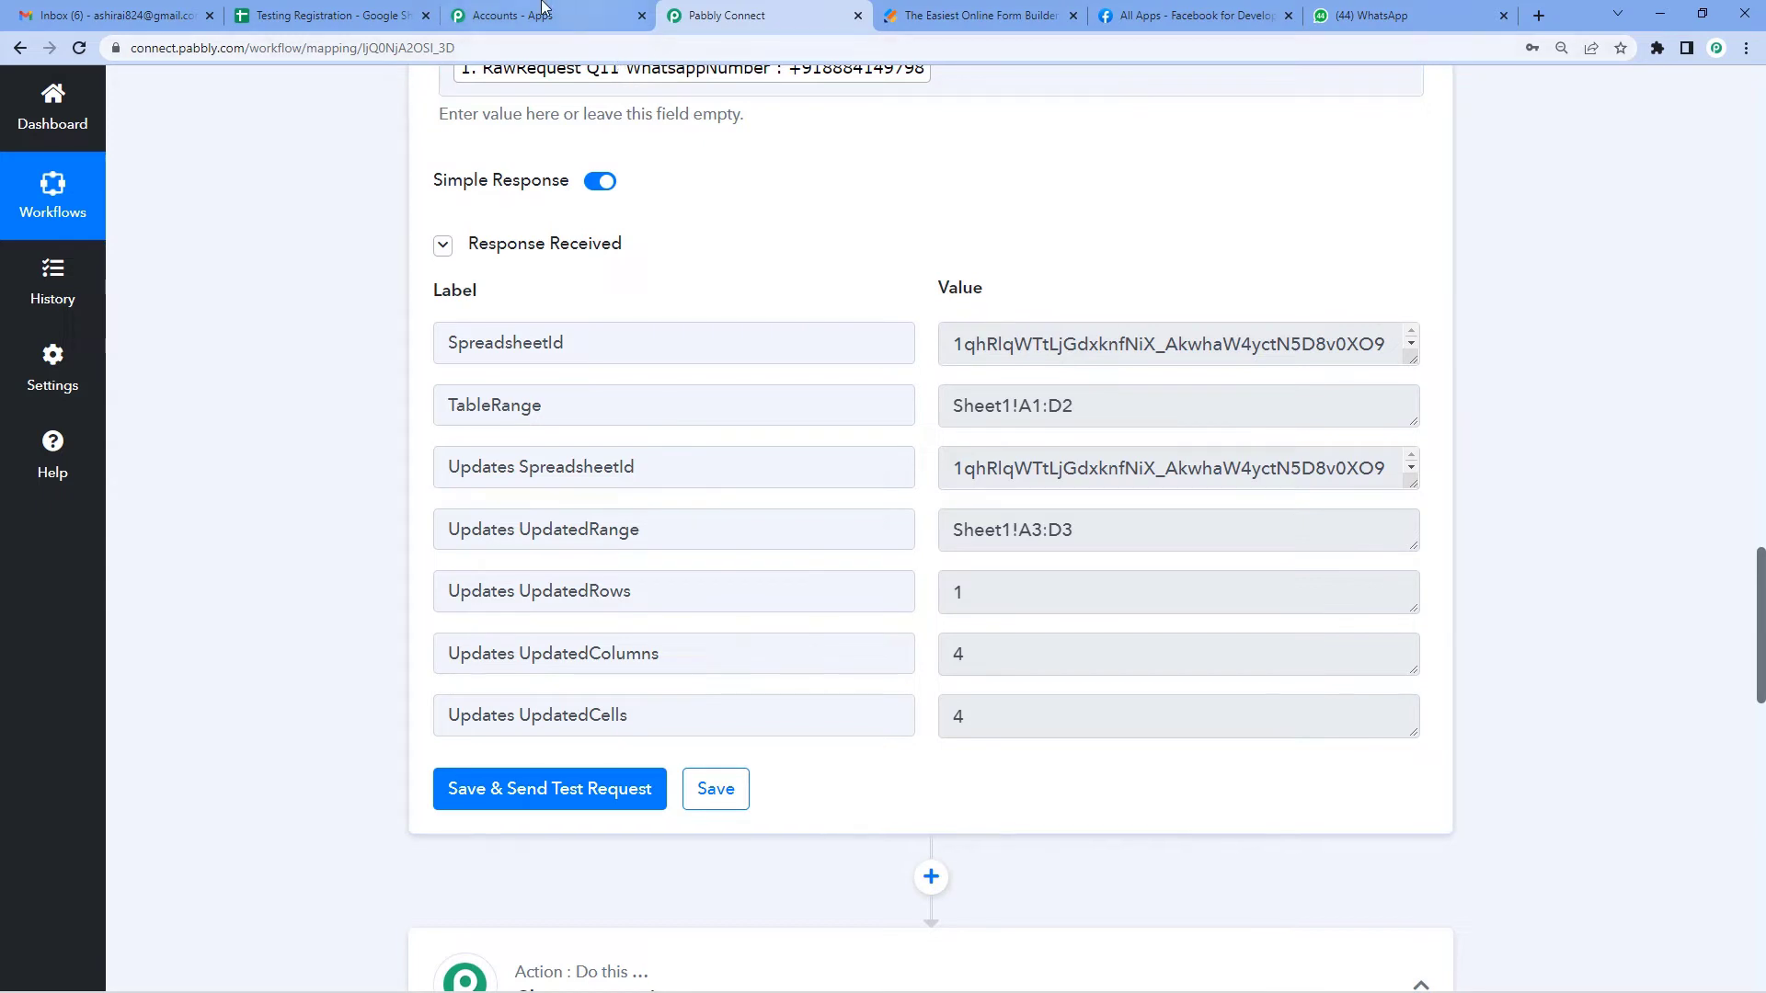
# Step: Switch to the Testing Registration spreadsheet in Google Sheets and check the first and last name in the test respondent's row
pyautogui.click(321, 16)
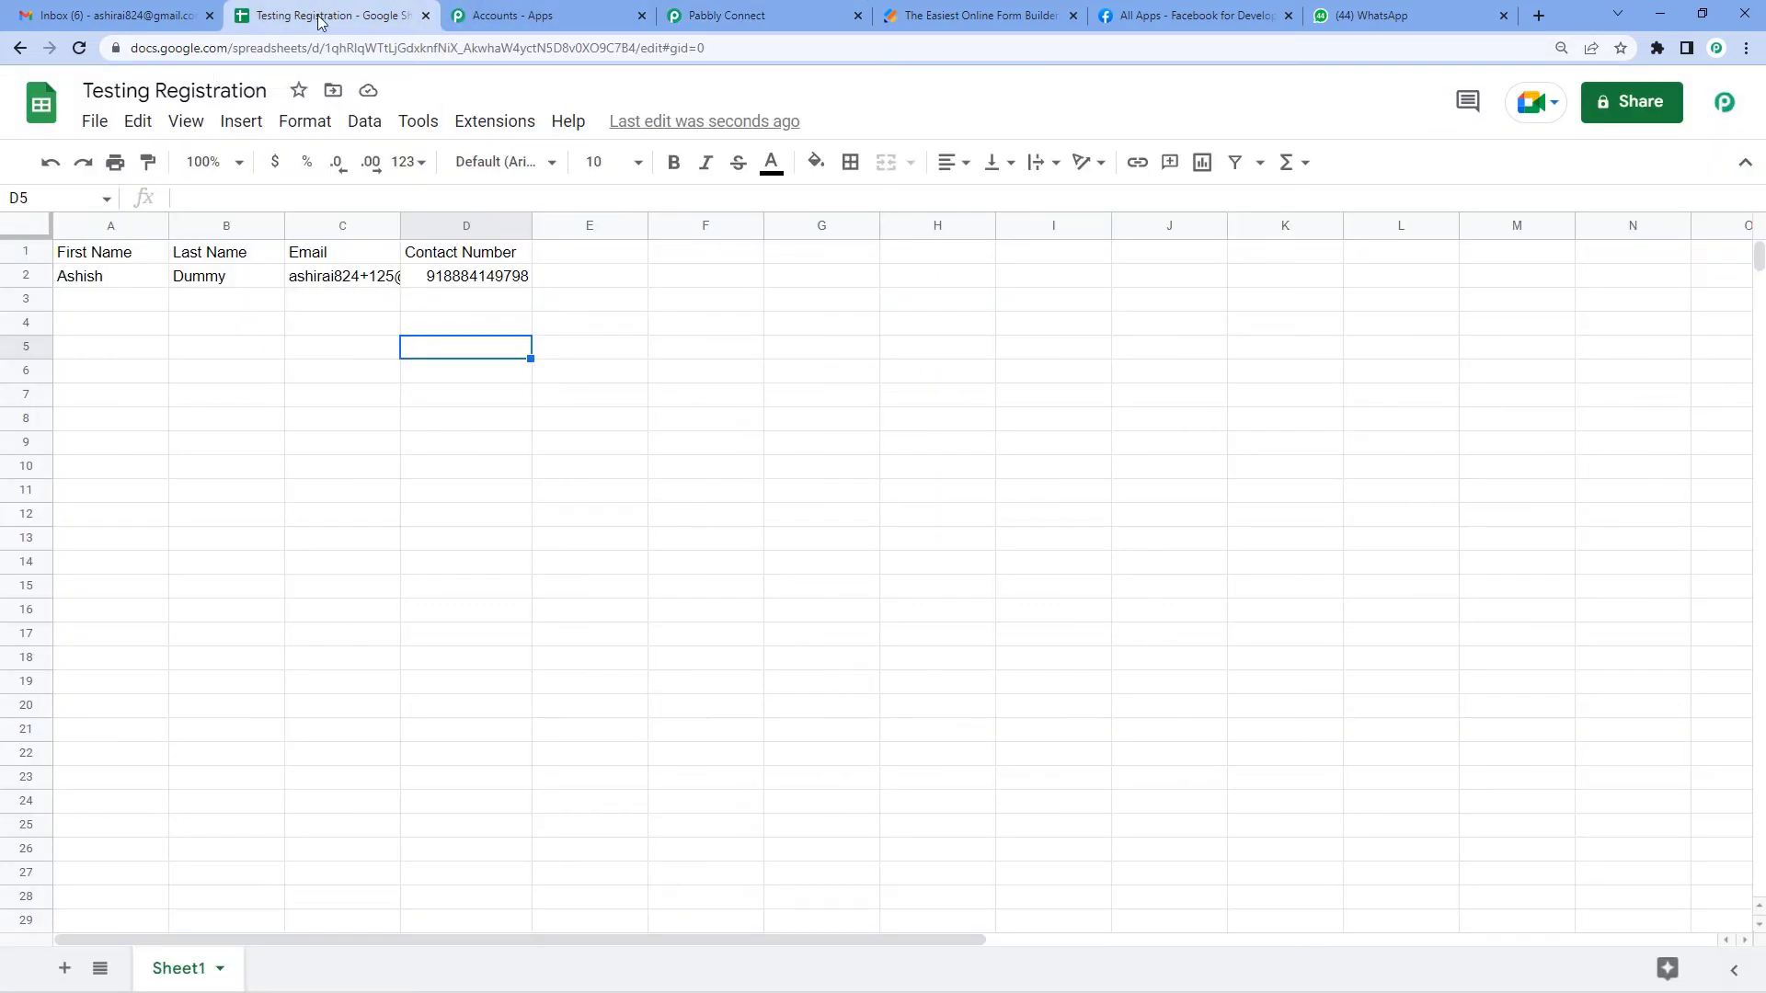
pyautogui.click(138, 284)
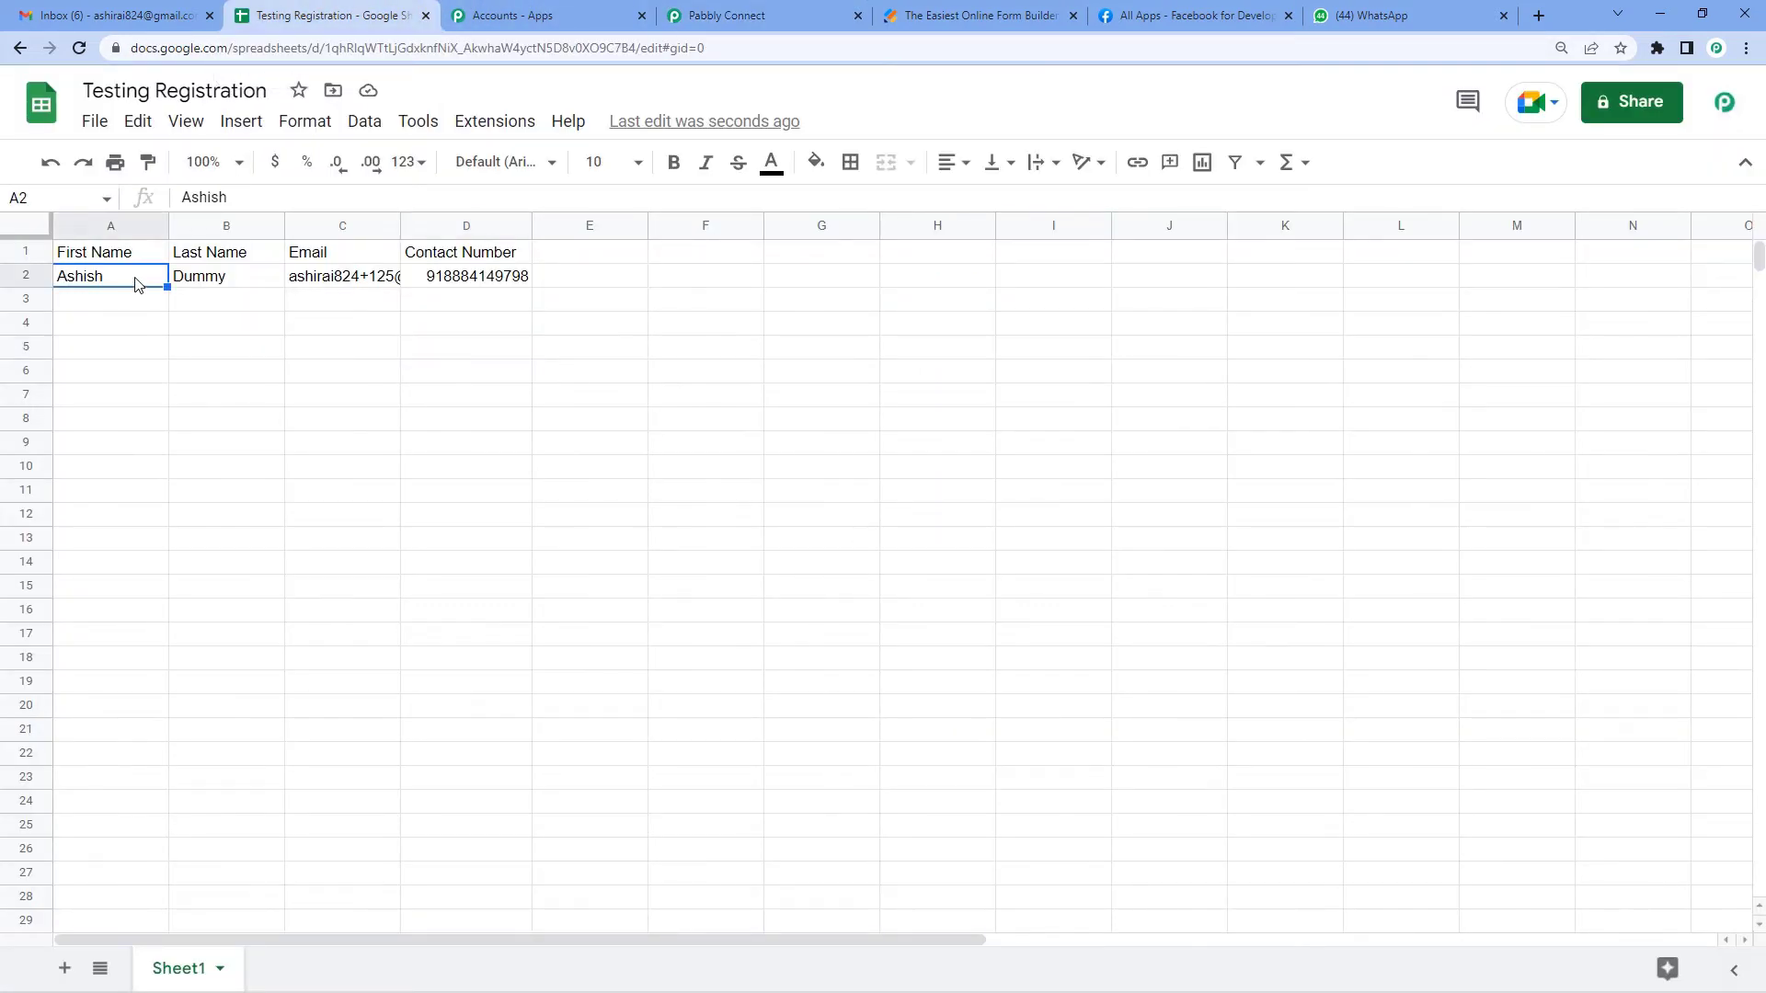
pyautogui.click(205, 283)
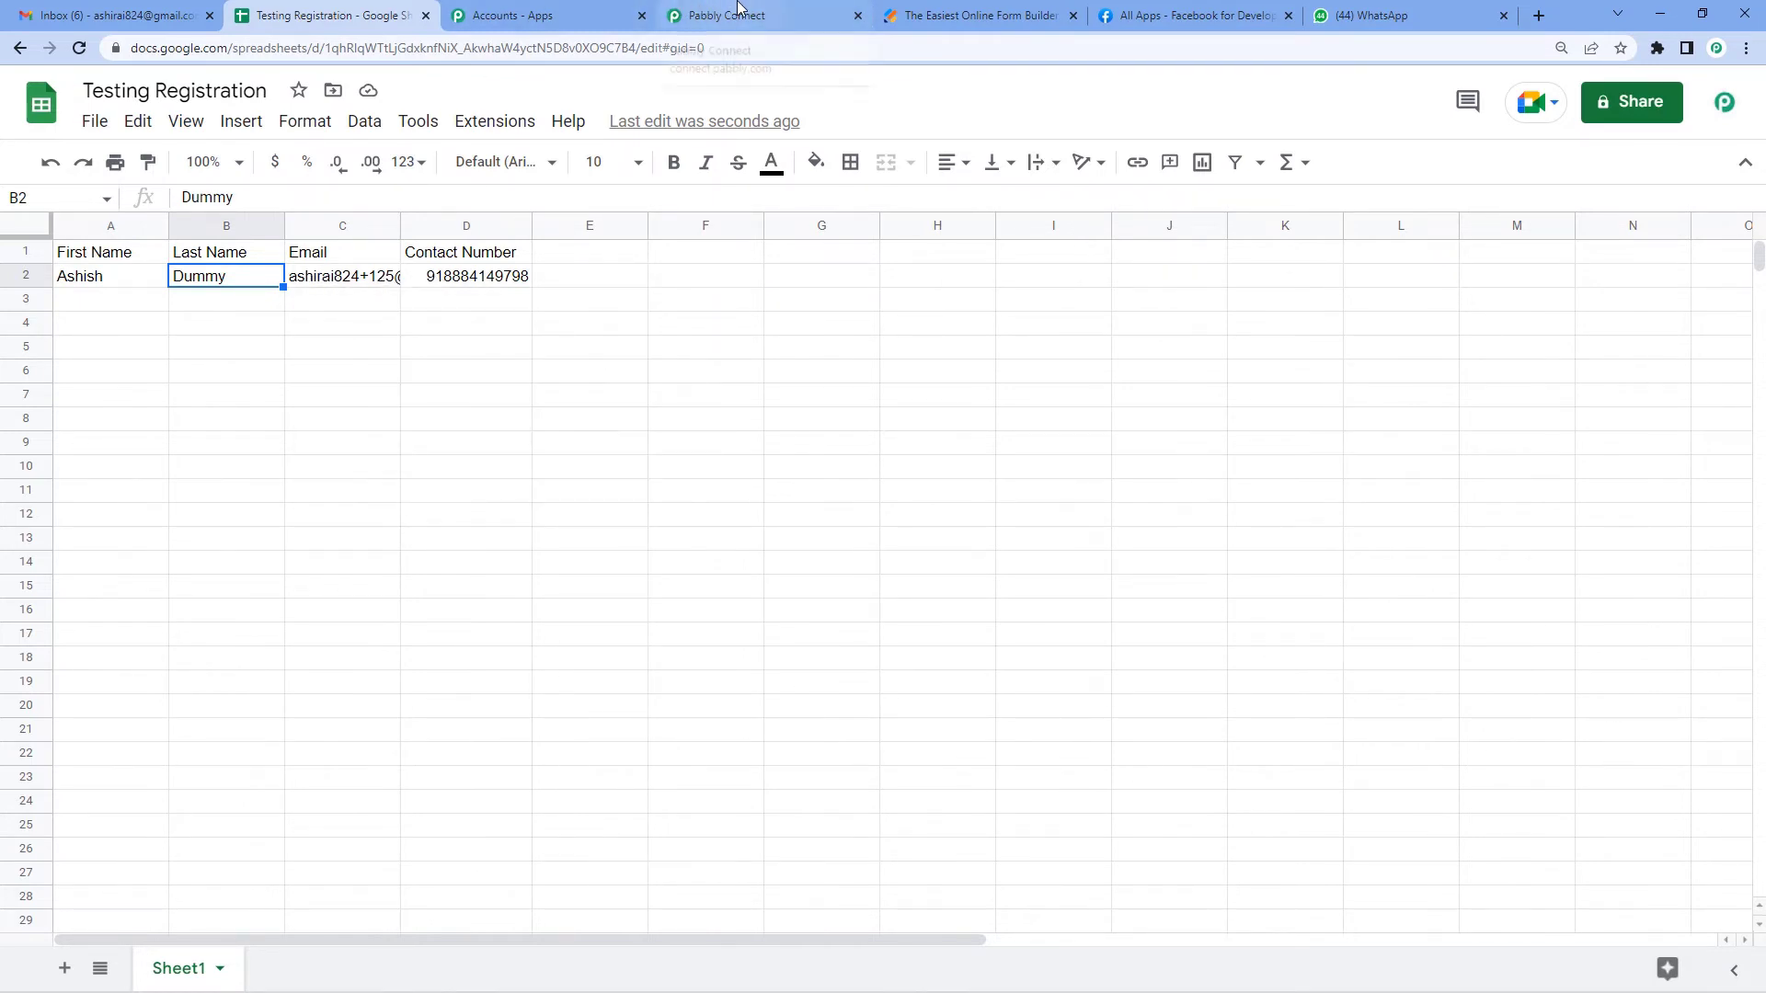
# Step: Return to Pabbly Connect and add a Text Formatter by Pabbly action after the Google Sheets step
pyautogui.click(738, 9)
pyautogui.scroll(-2, 770, 622)
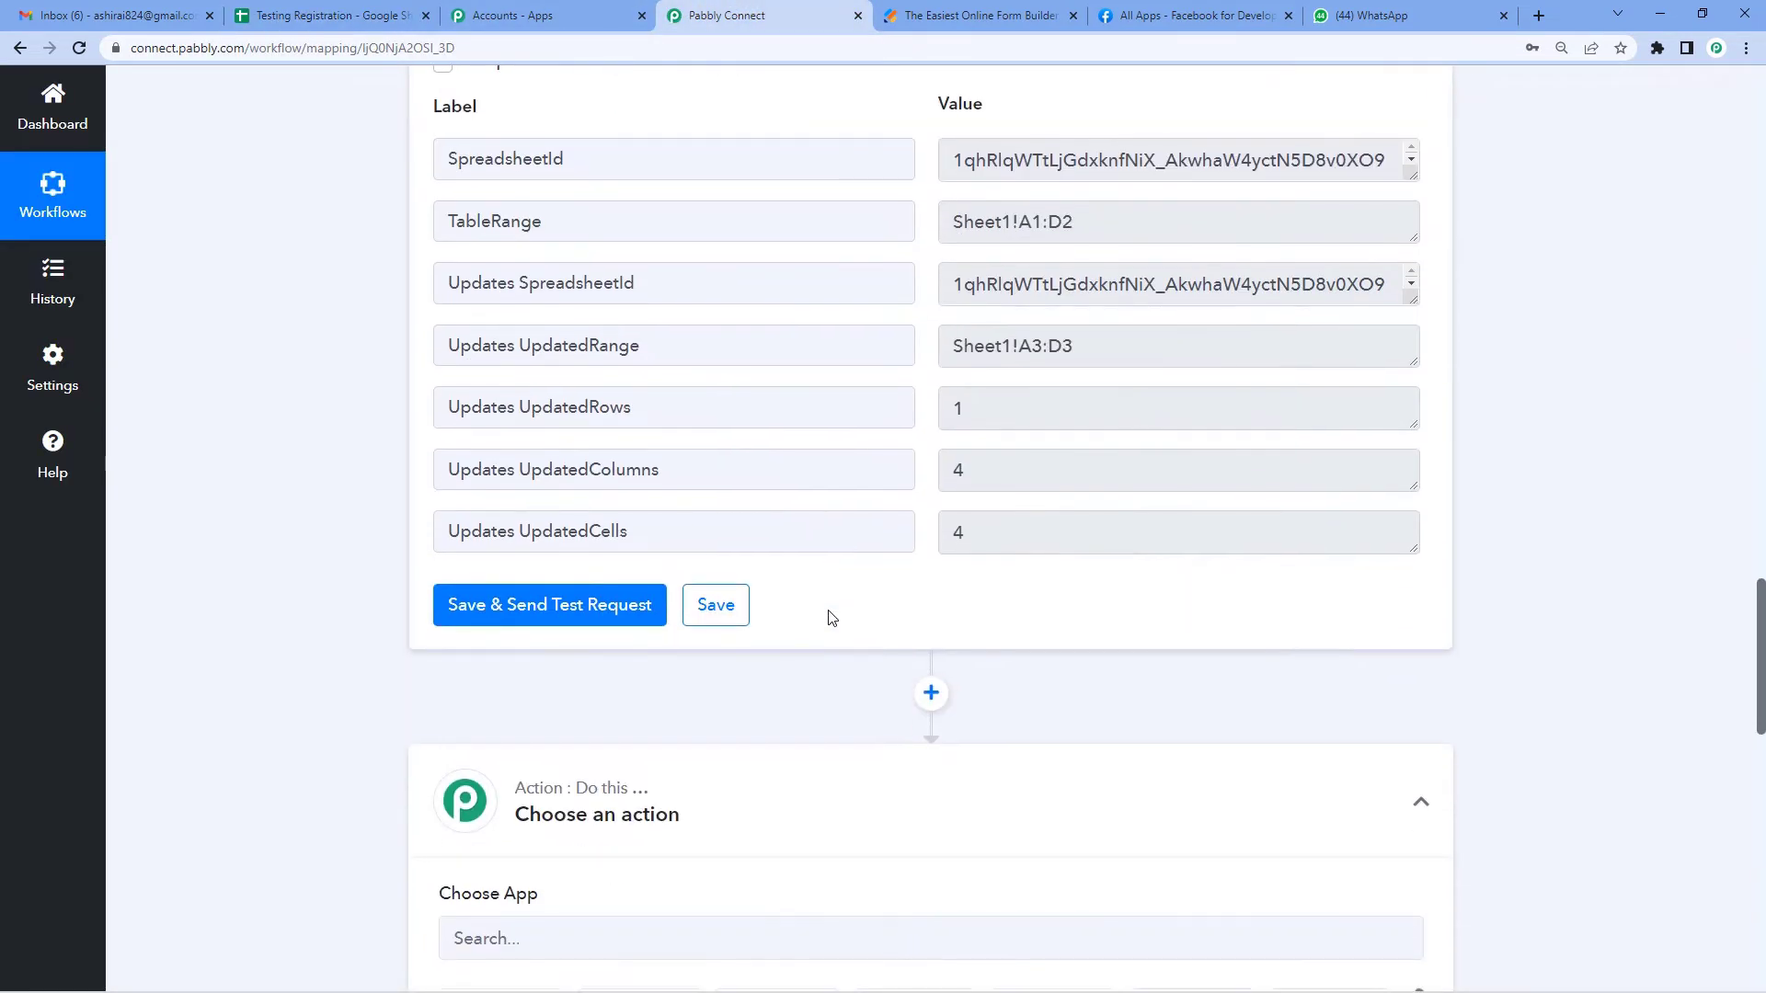
pyautogui.click(924, 702)
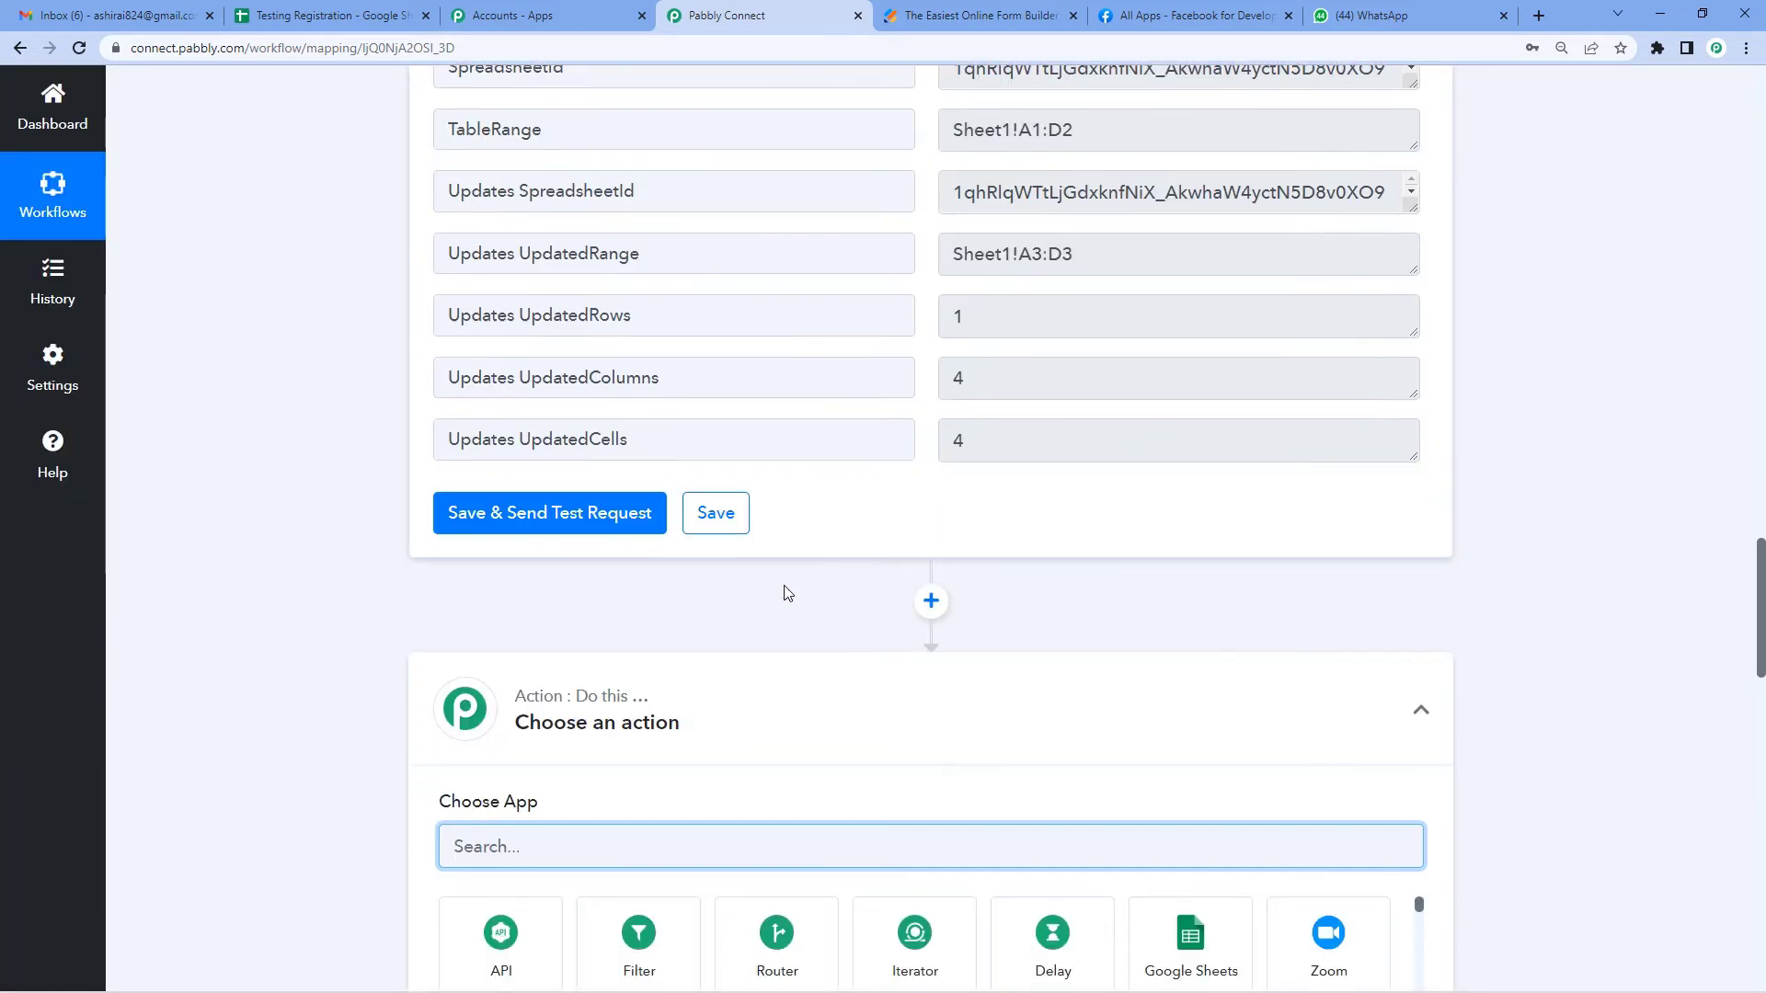
pyautogui.write('t')
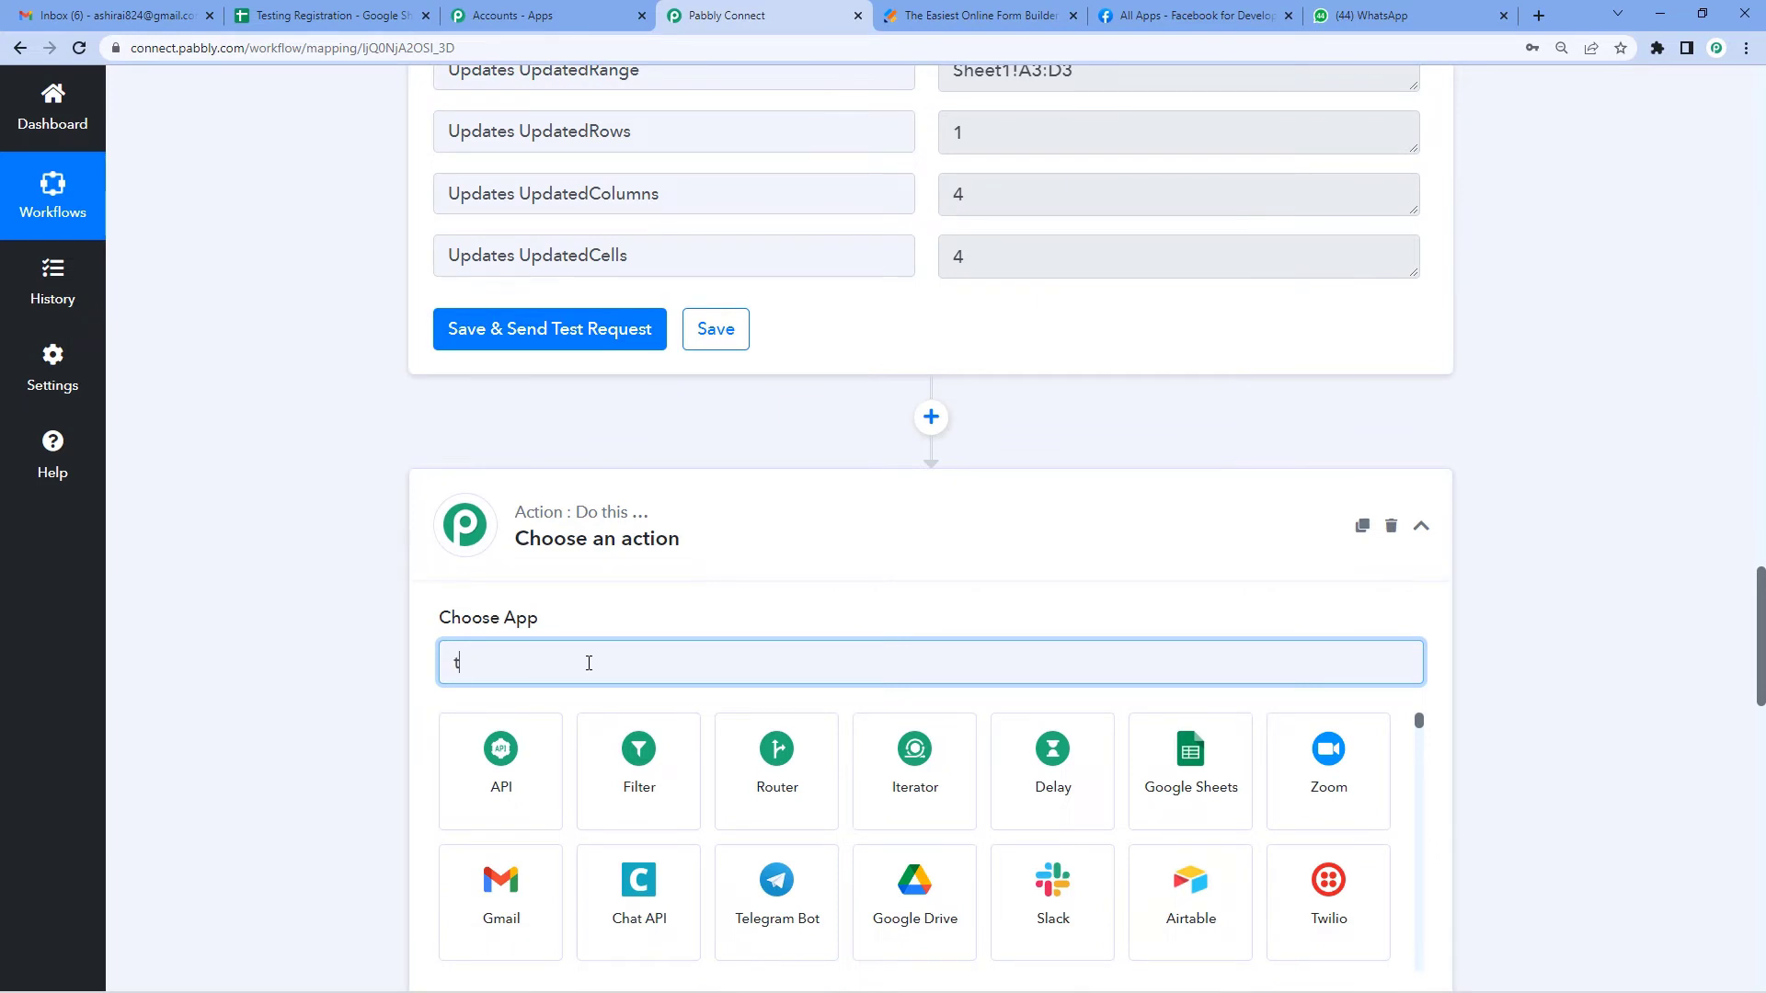
pyautogui.write('ex')
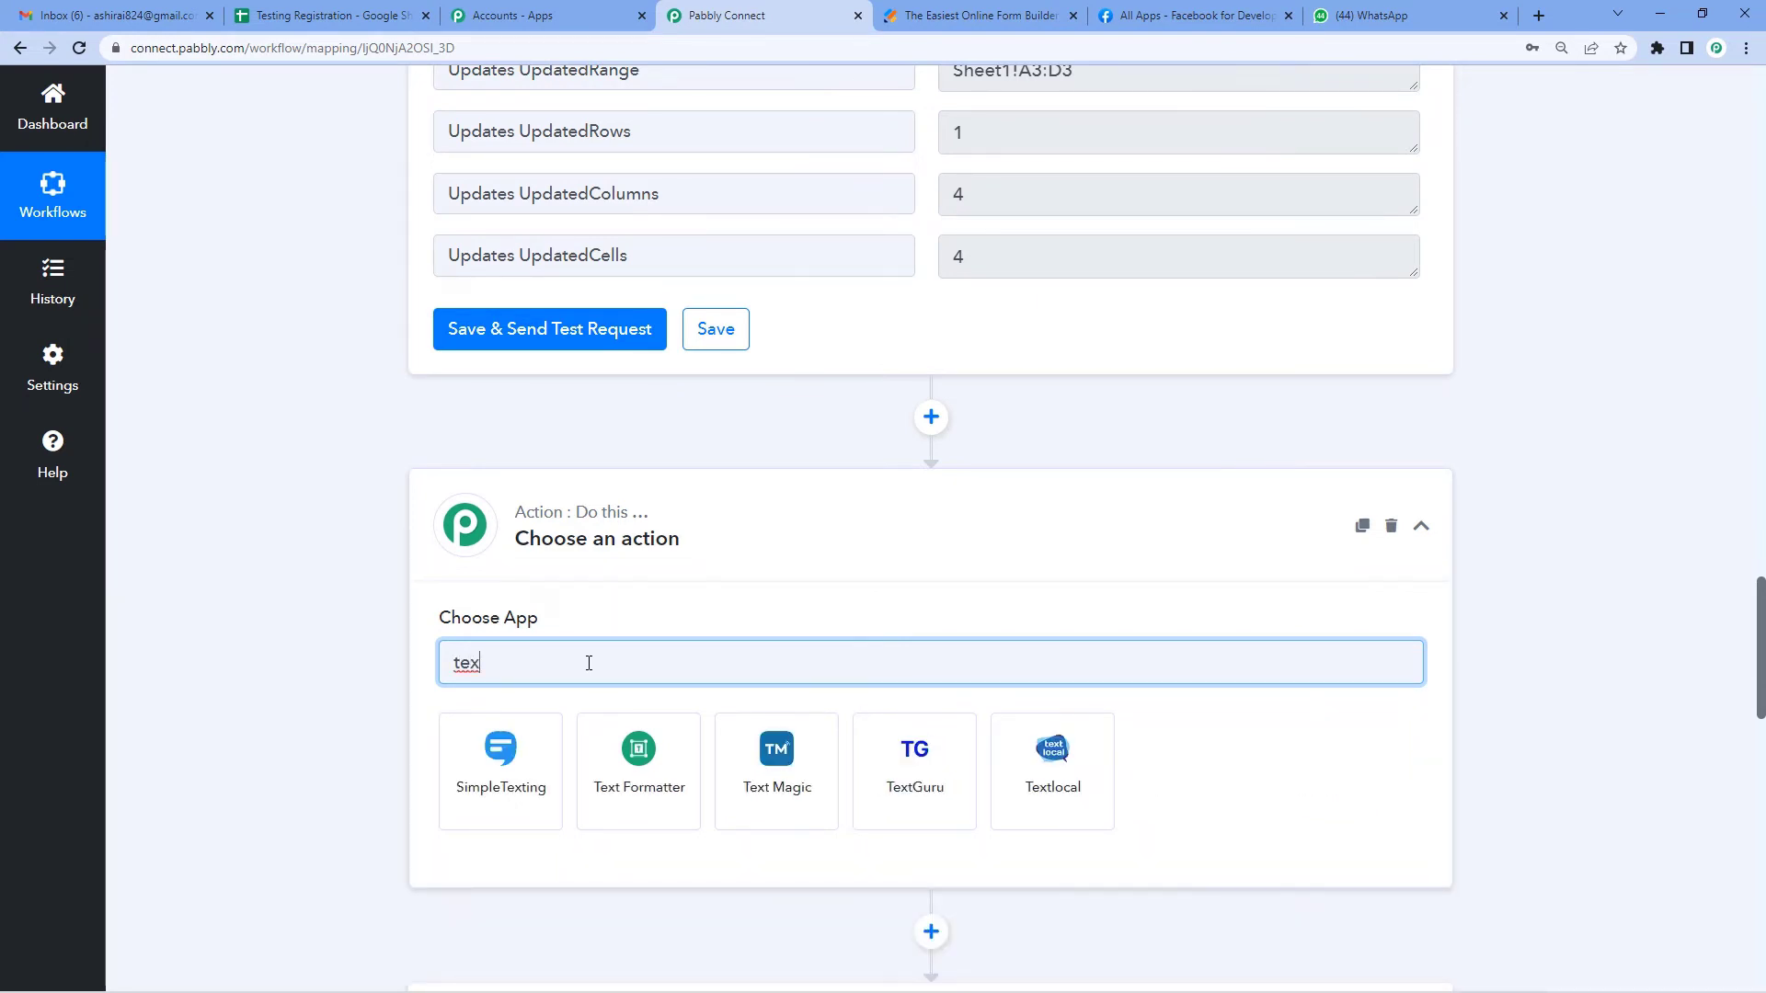
pyautogui.click(625, 754)
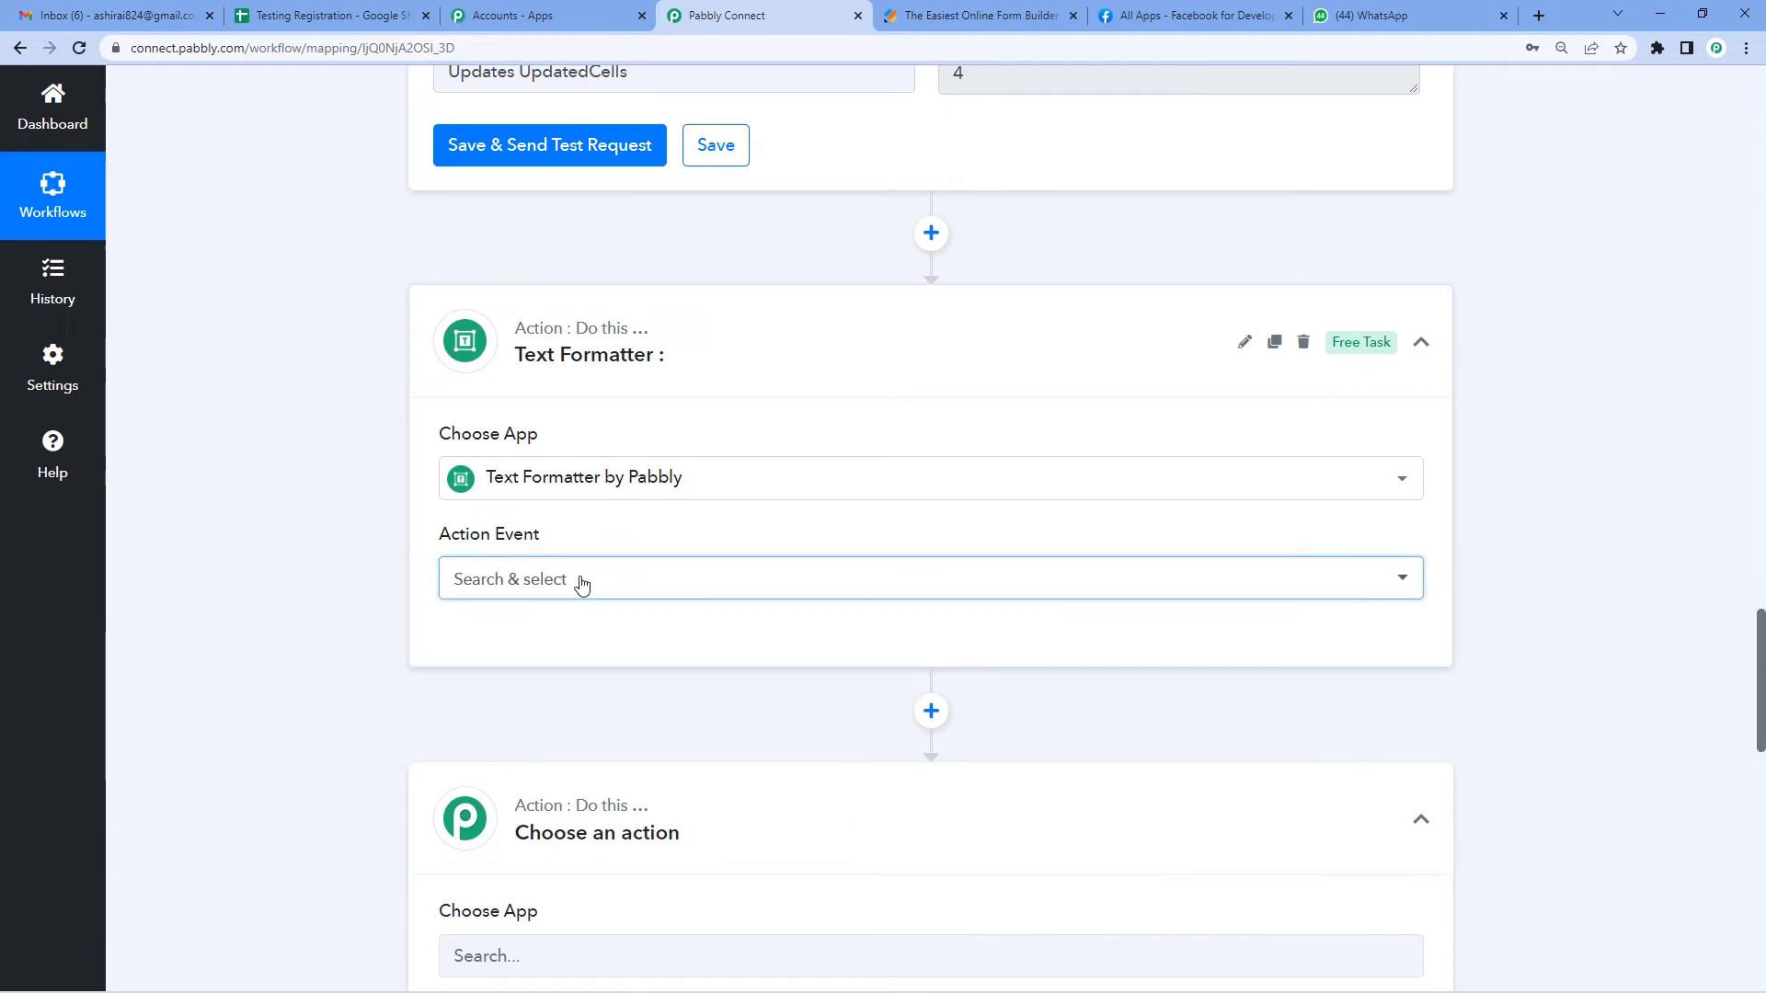
# Step: Set the Text Formatter action event to Split Text and connect it
pyautogui.click(579, 580)
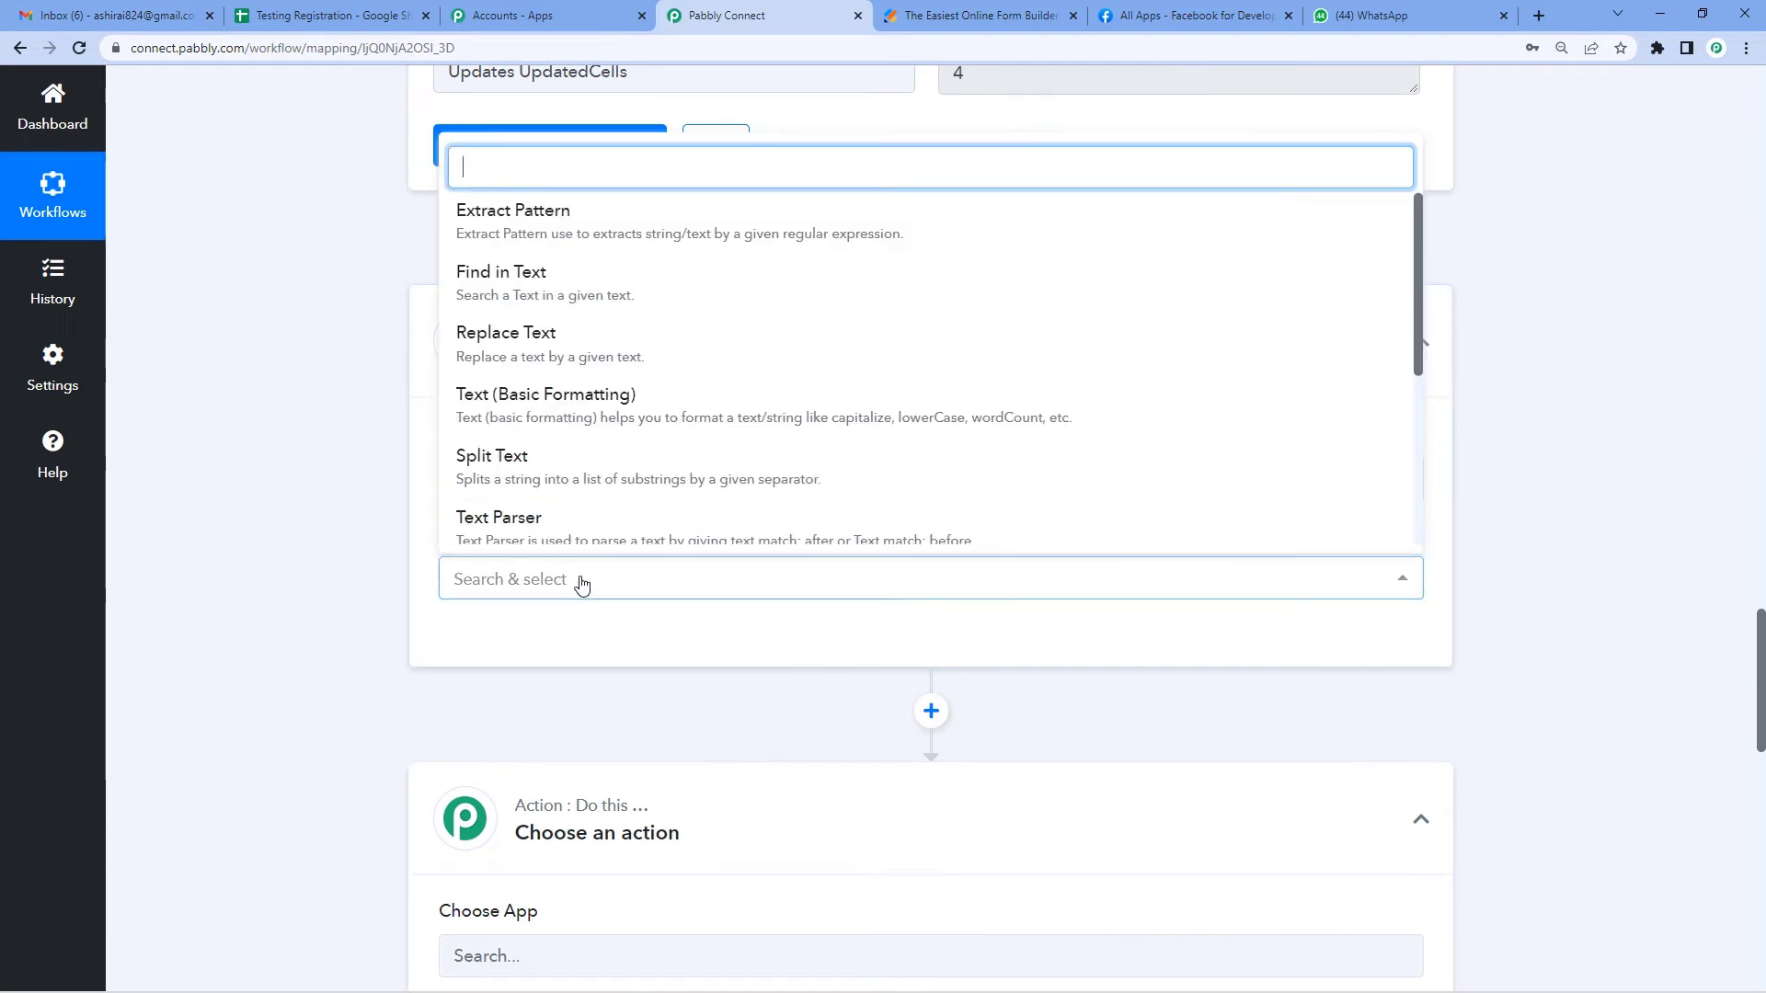
pyautogui.click(562, 465)
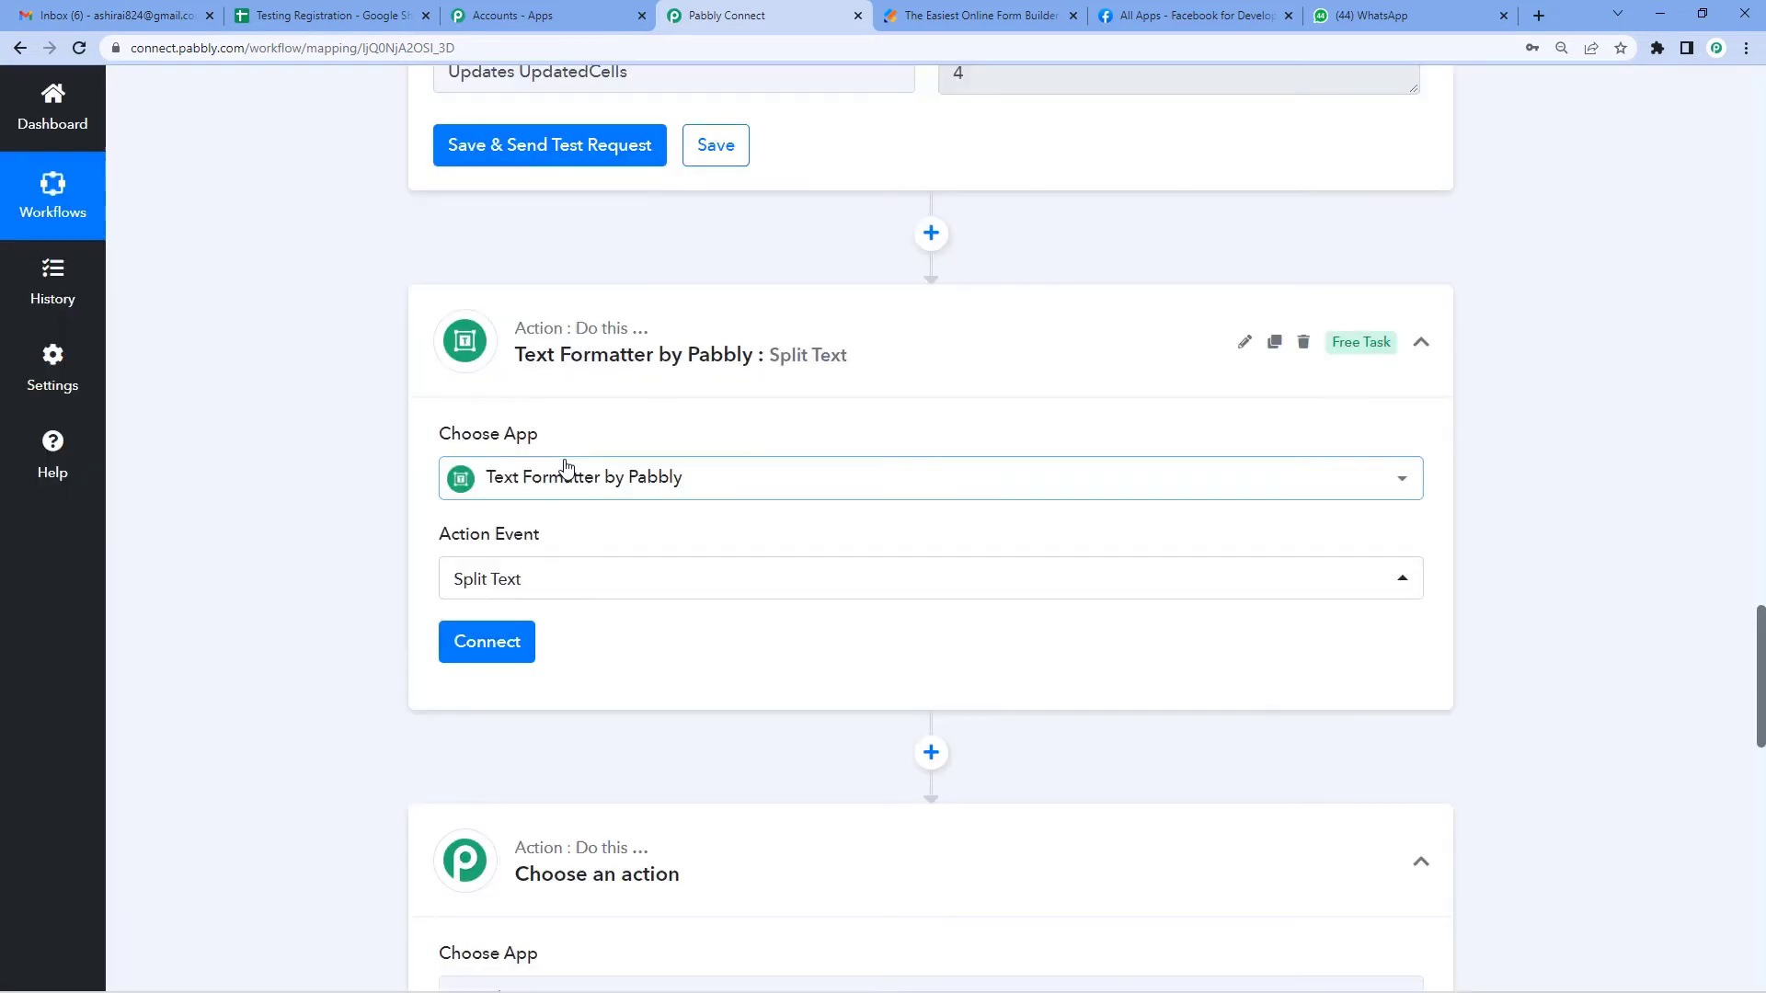
pyautogui.scroll(-2, 383, 511)
pyautogui.click(494, 460)
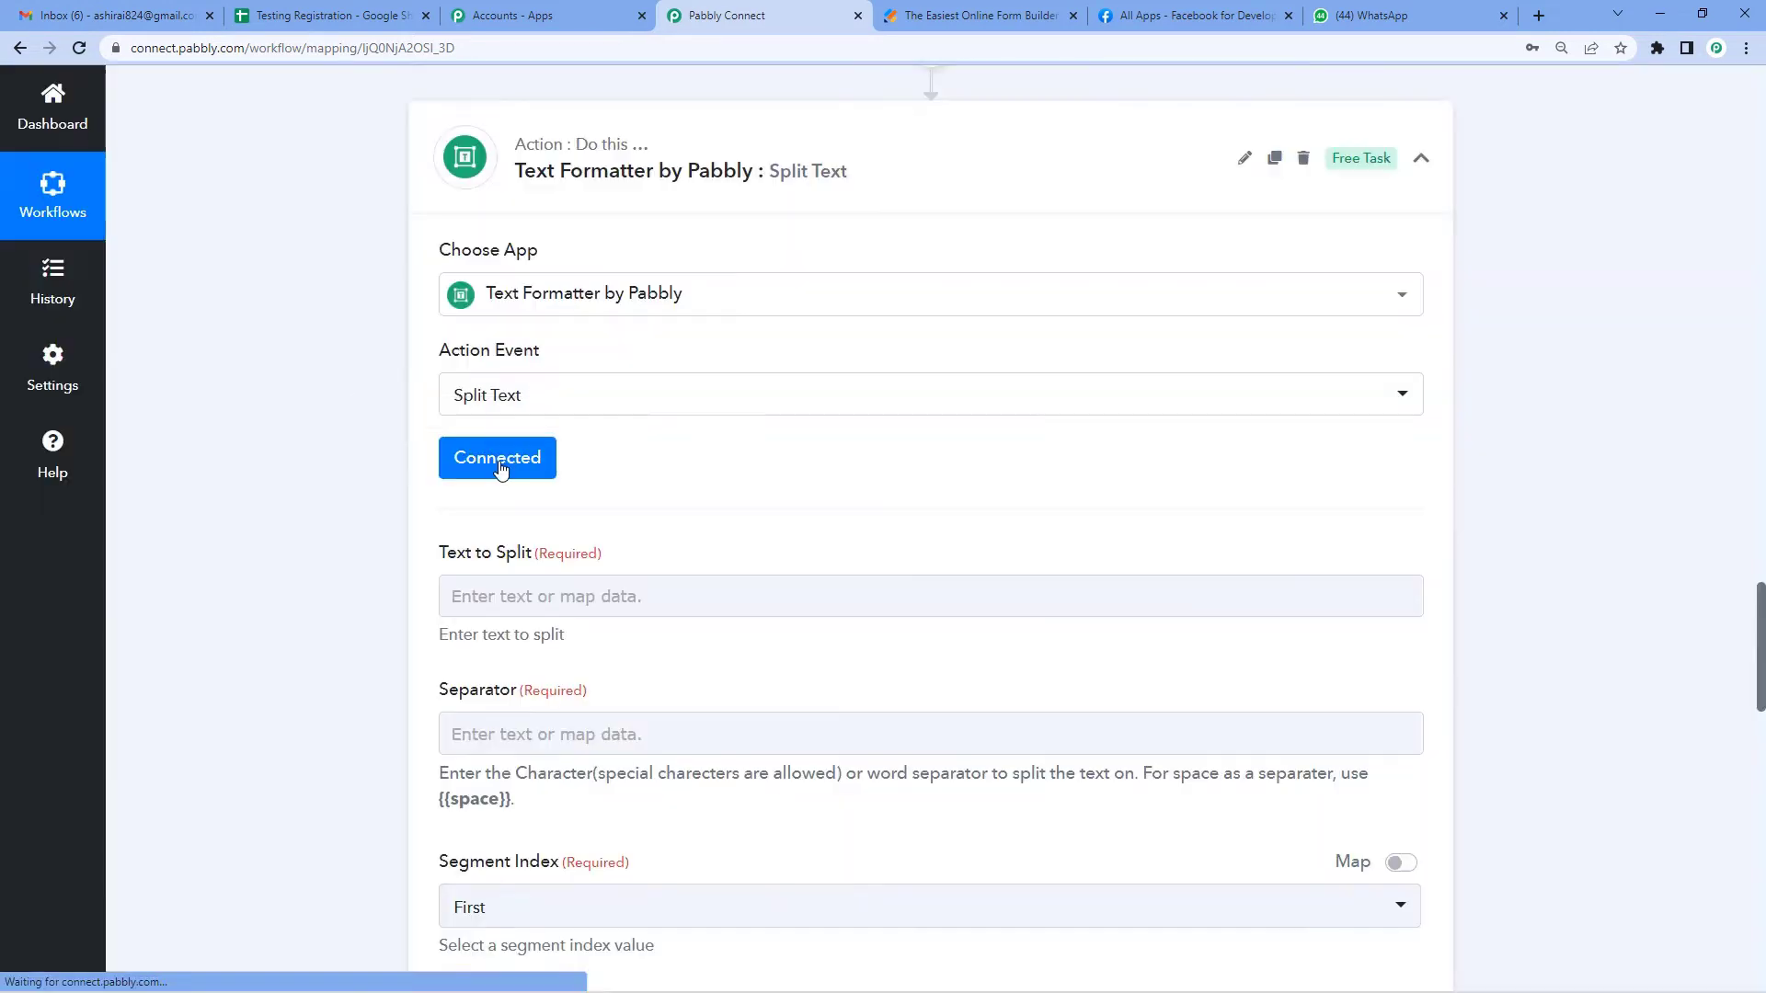
# Step: Map Text to Split to RawRequest Q11 WhatsappNumber from the JotForm response
pyautogui.scroll(-2, 500, 469)
pyautogui.click(485, 412)
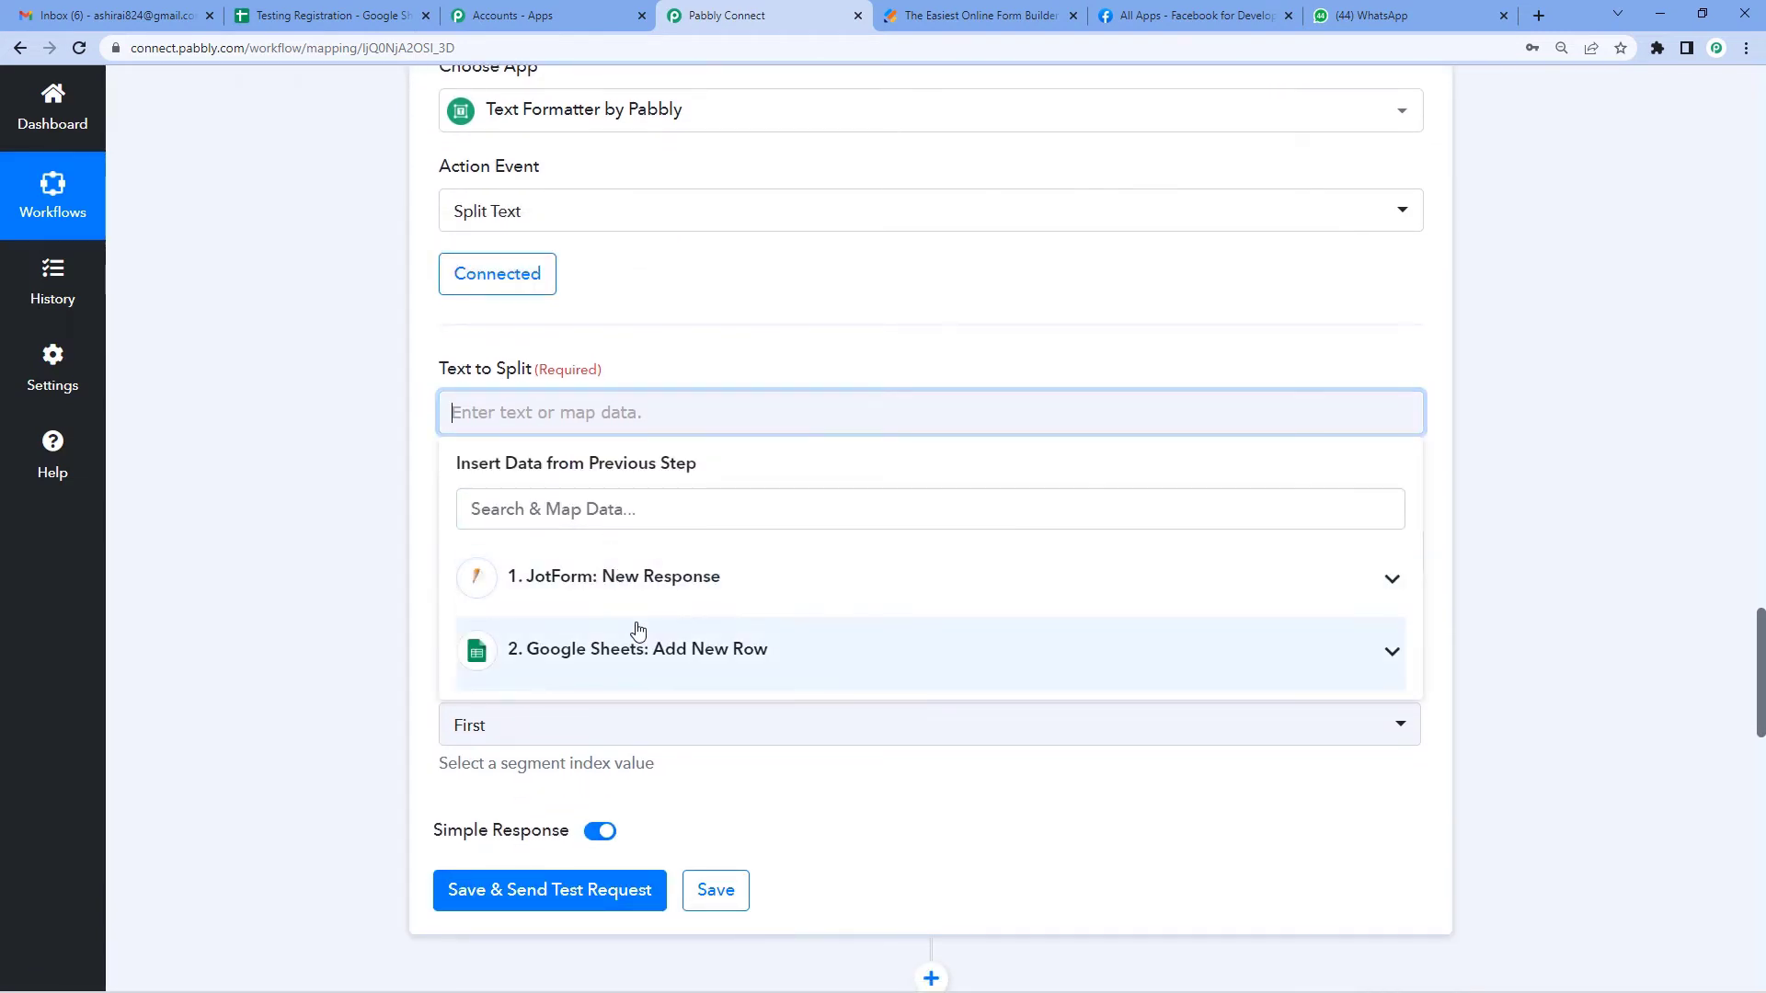
pyautogui.click(639, 596)
pyautogui.scroll(-1, 672, 643)
pyautogui.scroll(-2, 680, 662)
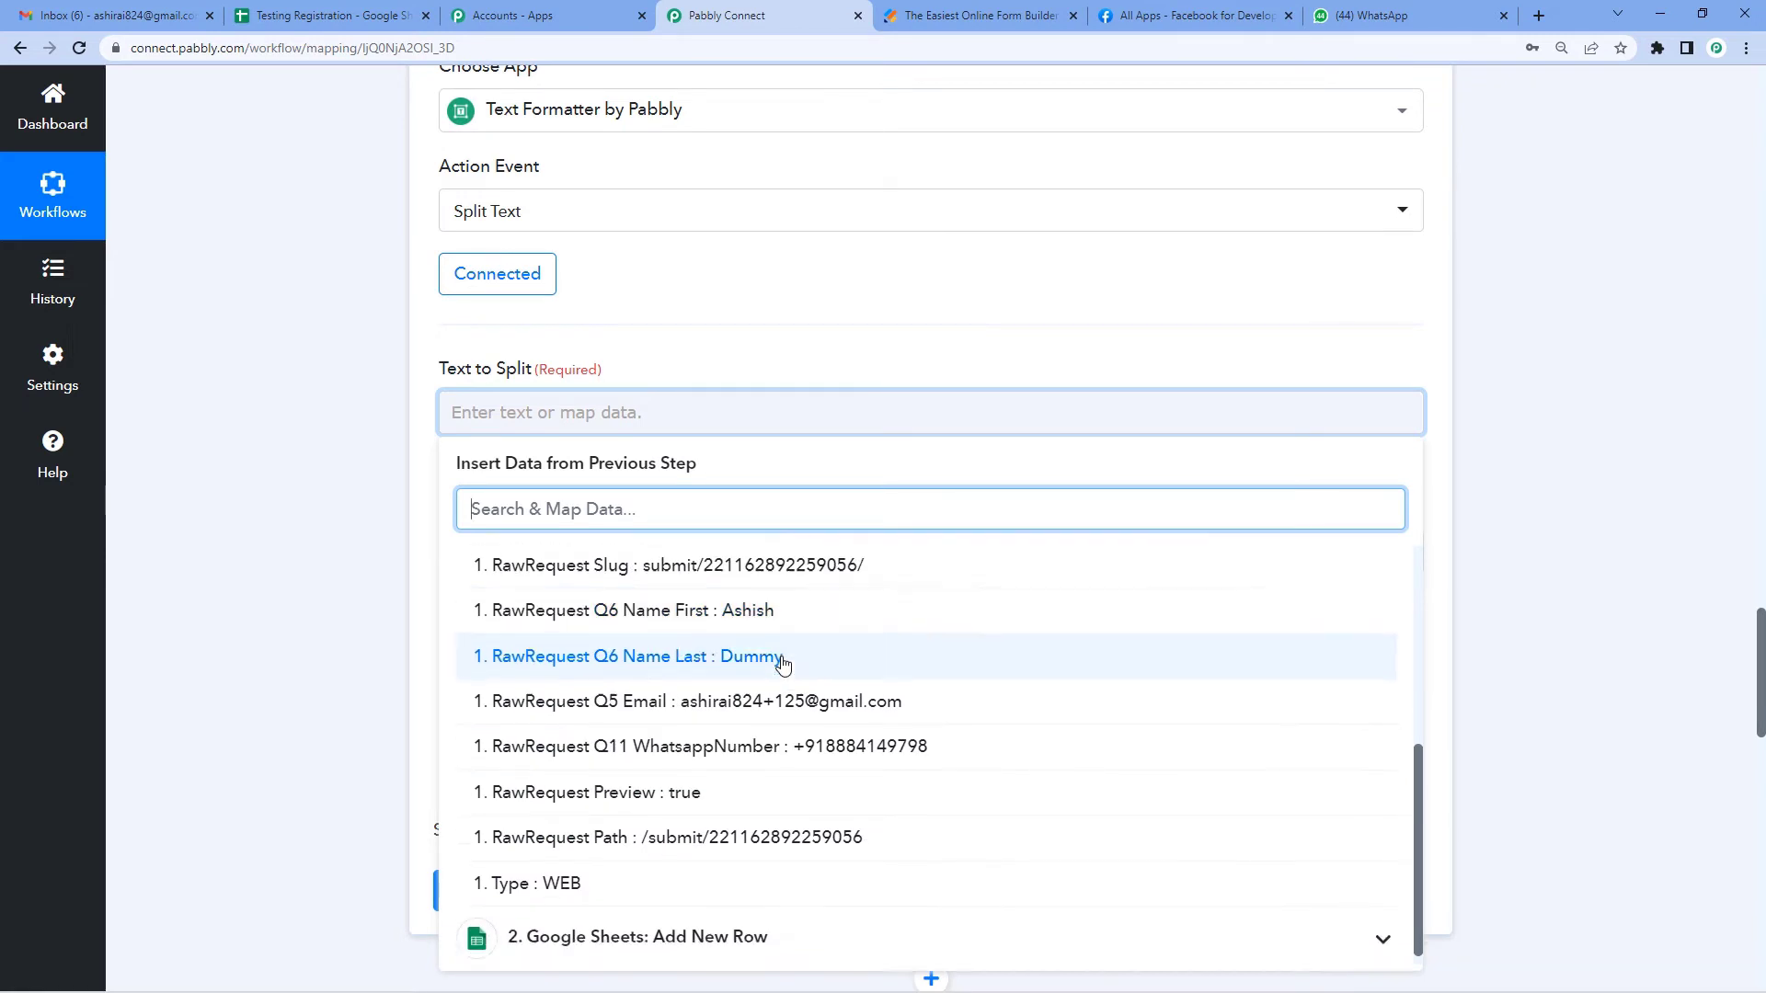
pyautogui.click(818, 733)
pyautogui.click(357, 568)
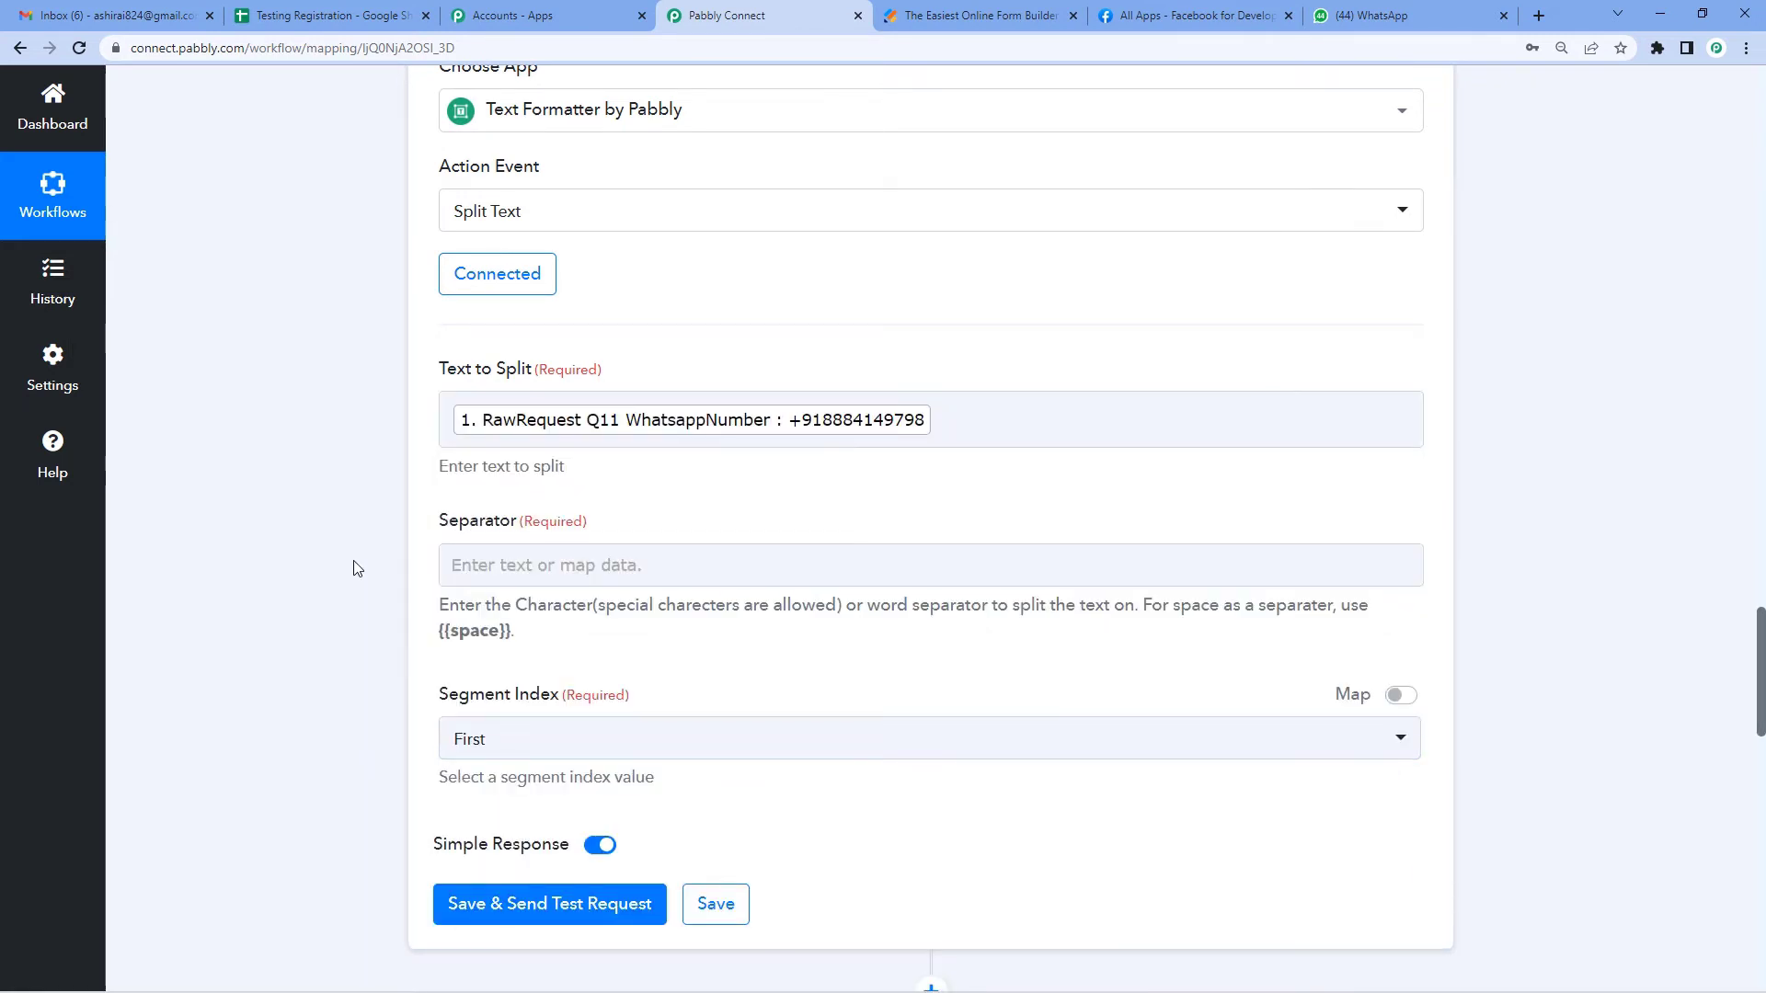
pyautogui.click(783, 432)
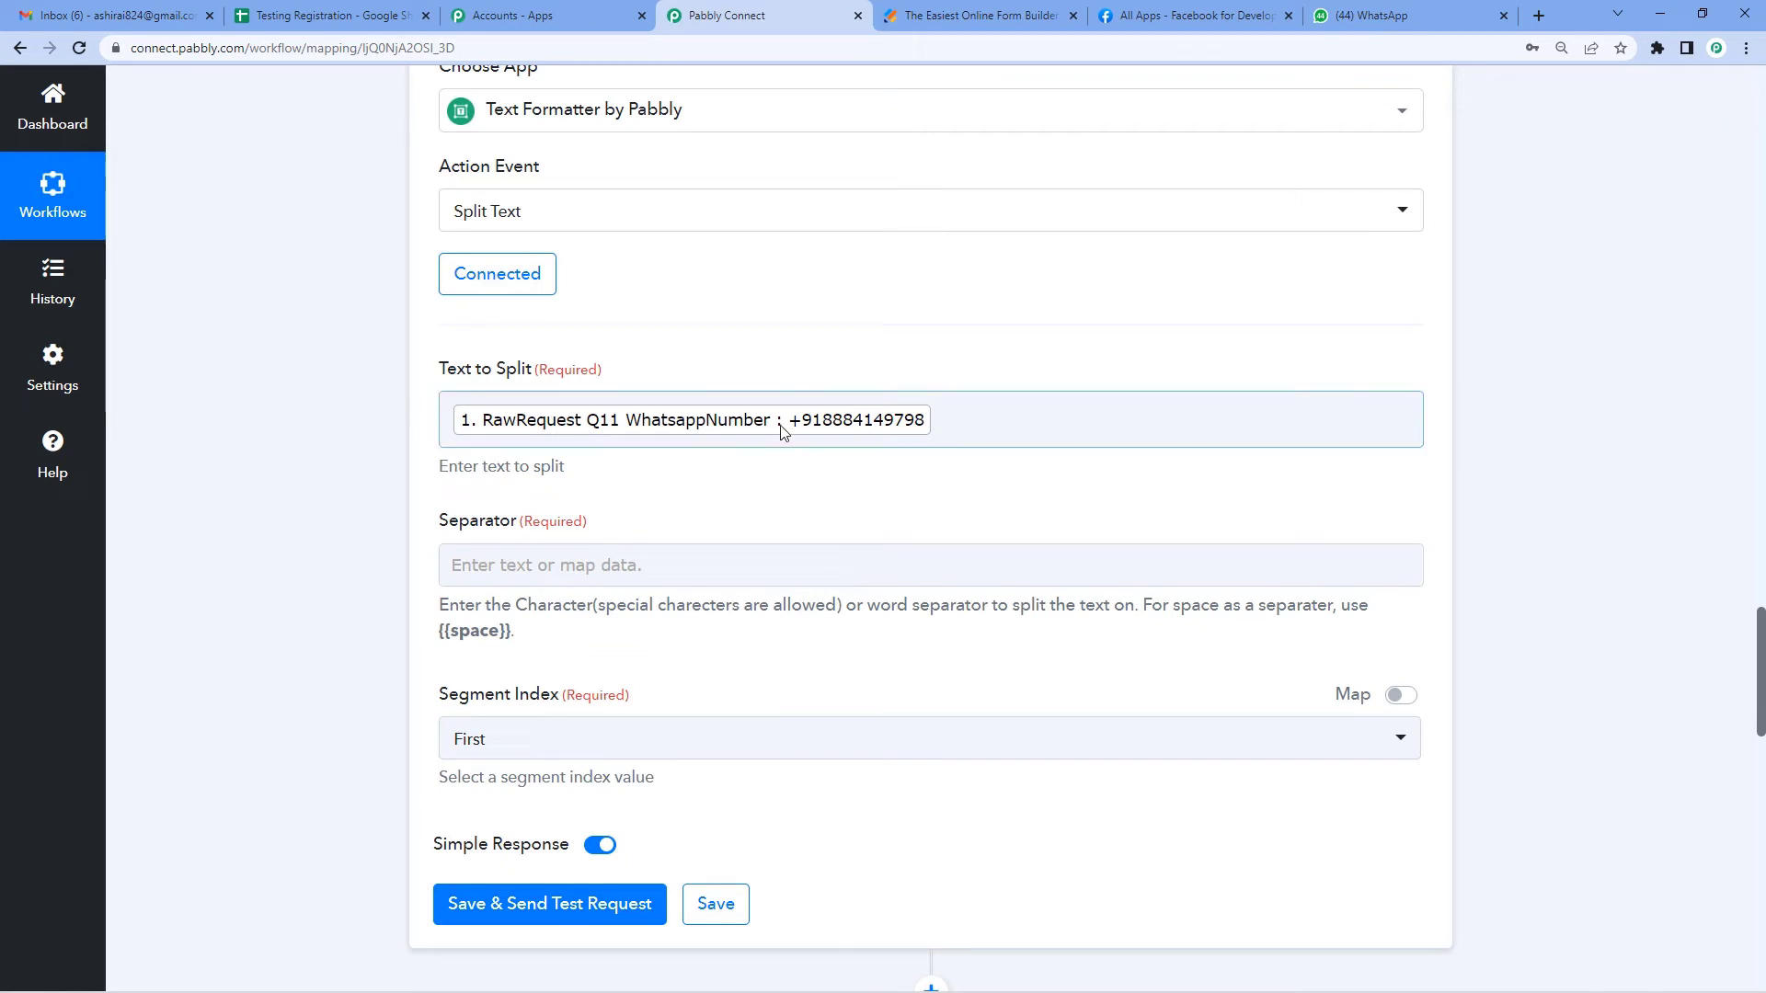
# Step: Set the Split Text separator to + and the segment index to Last
pyautogui.click(642, 563)
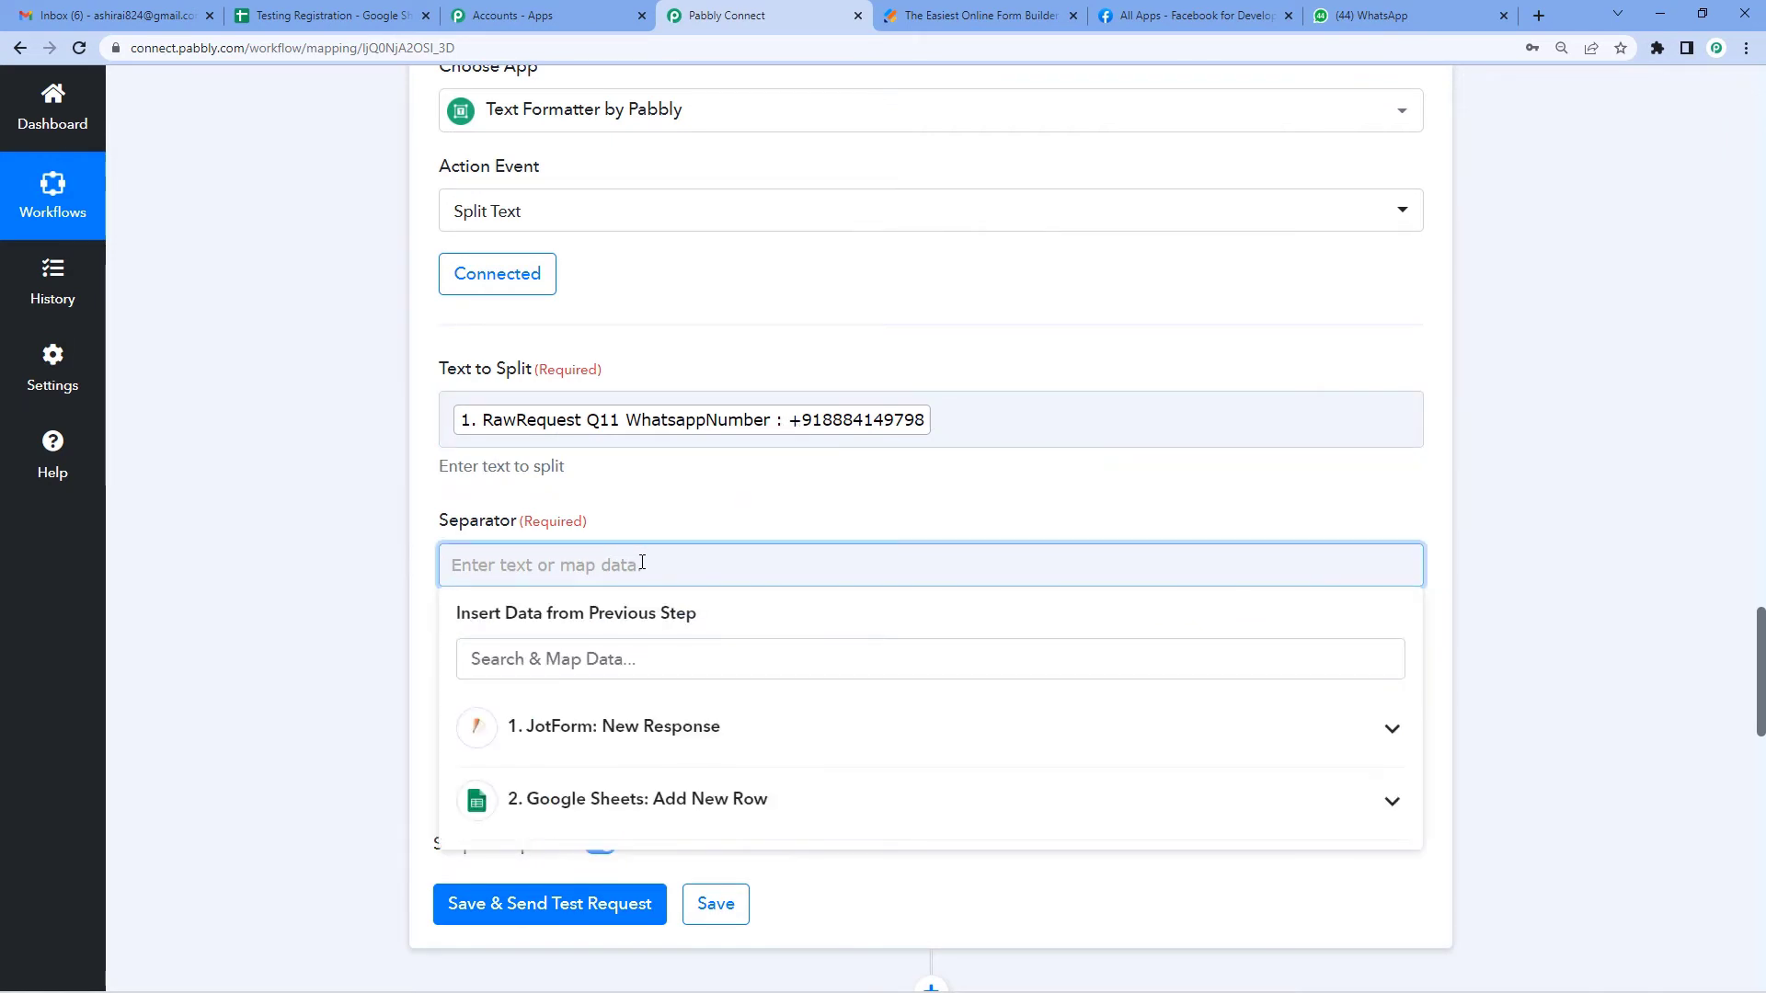
pyautogui.write('+')
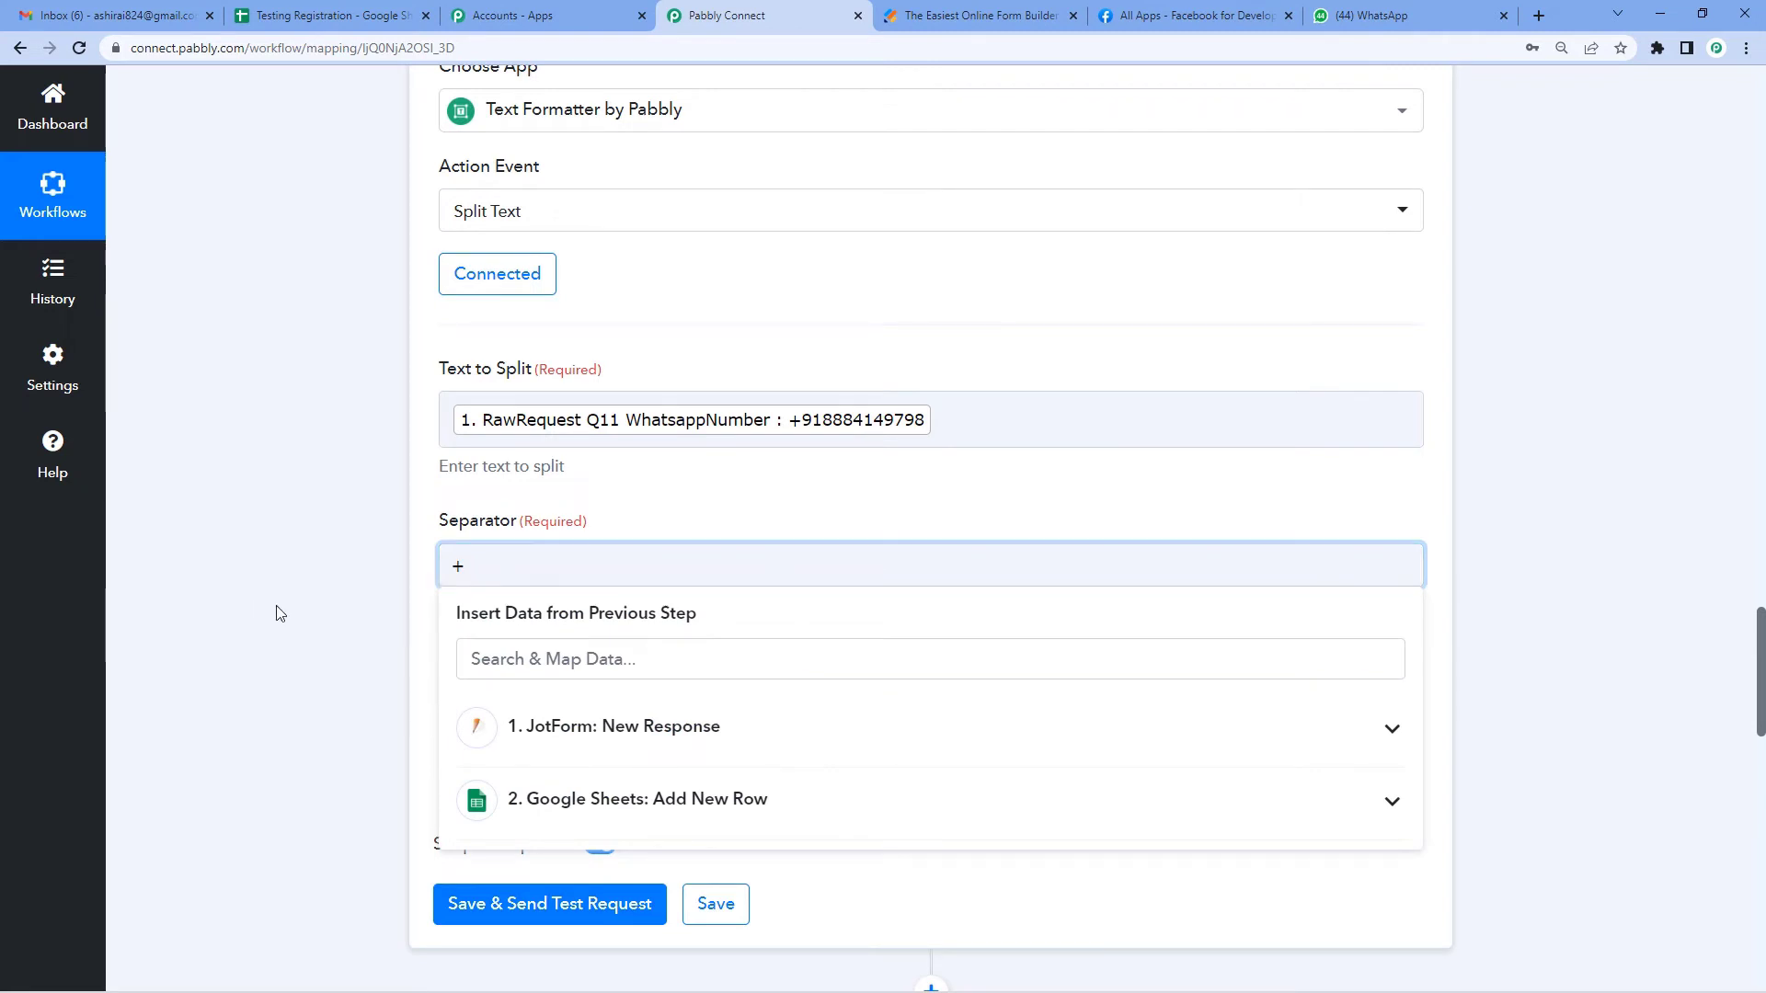
pyautogui.click(276, 611)
pyautogui.click(524, 735)
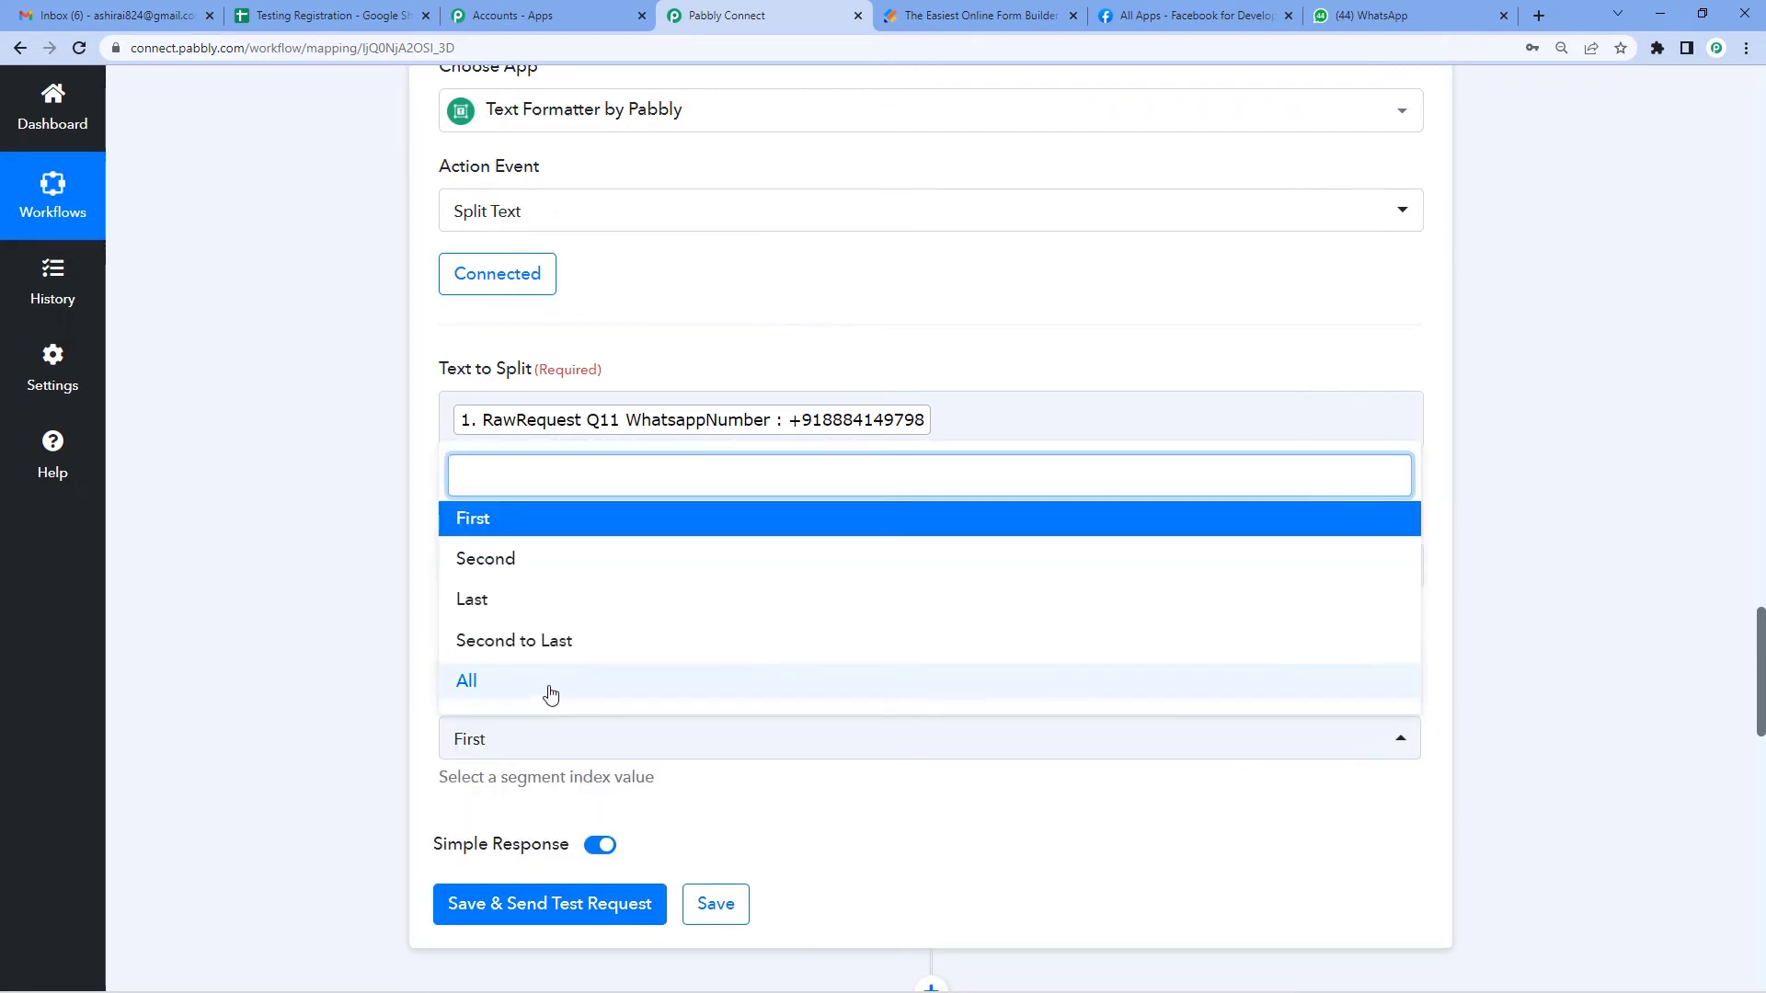
pyautogui.click(532, 602)
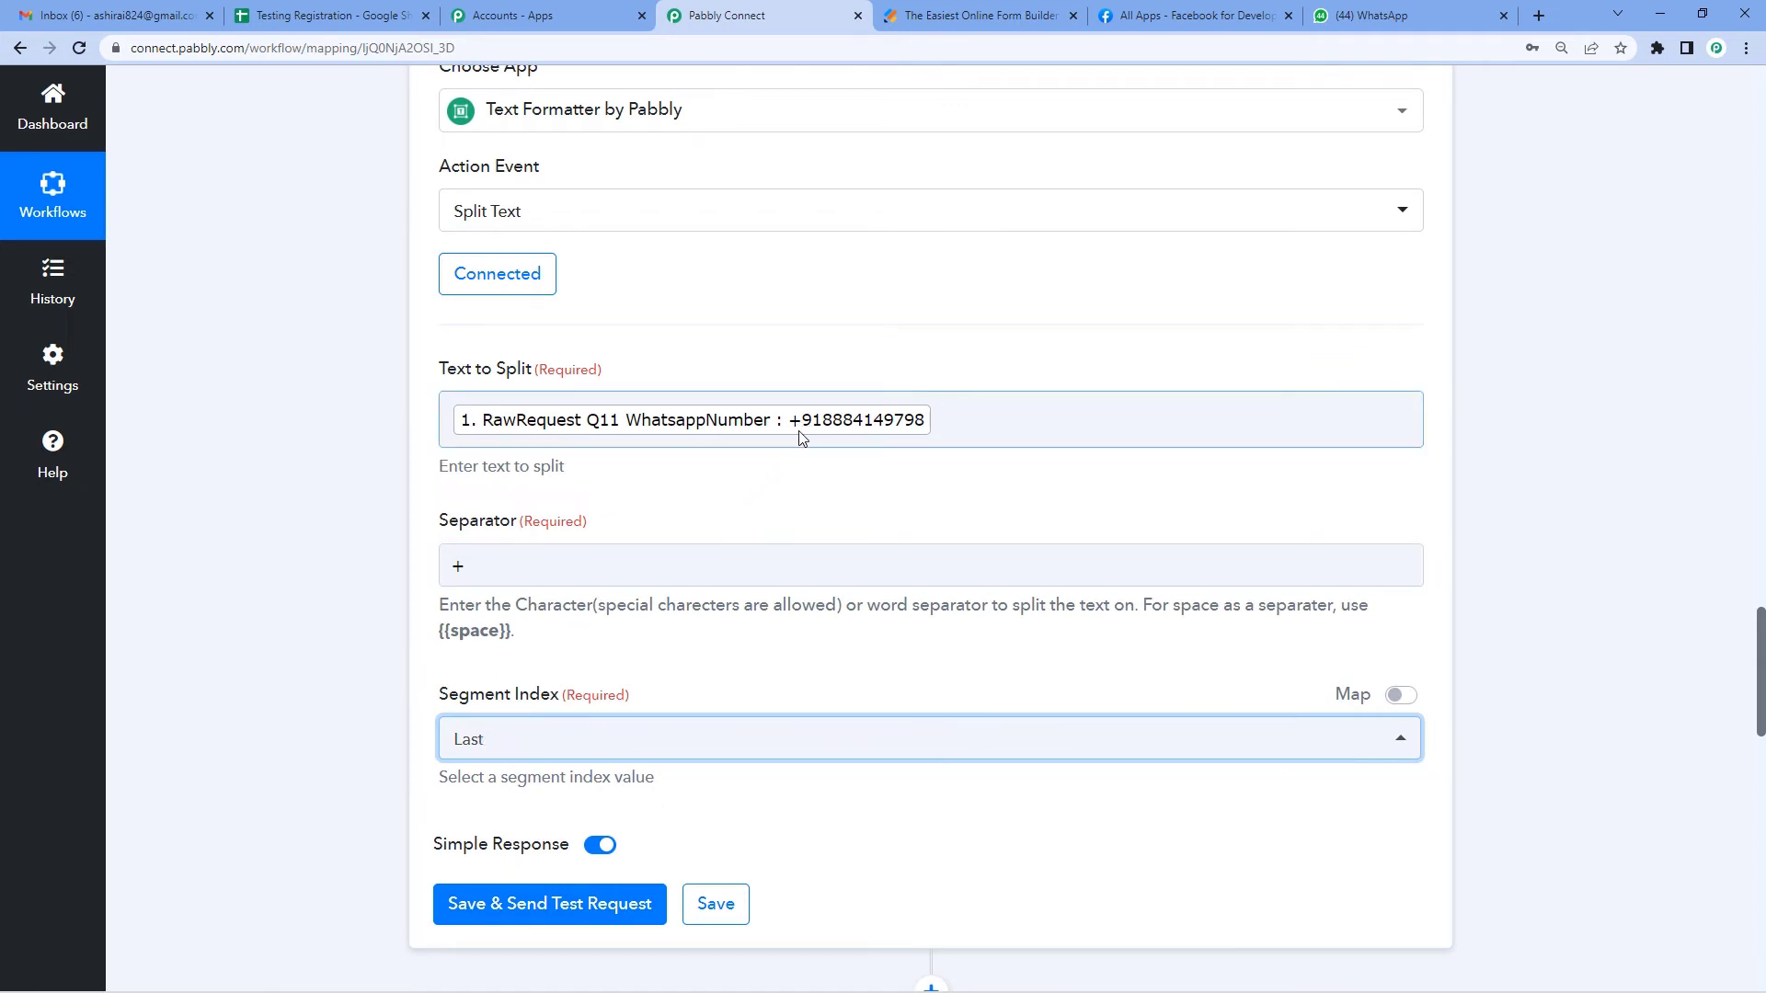
# Step: Save the Split Text action with a test request and highlight the Result value in the response
pyautogui.scroll(-2, 579, 713)
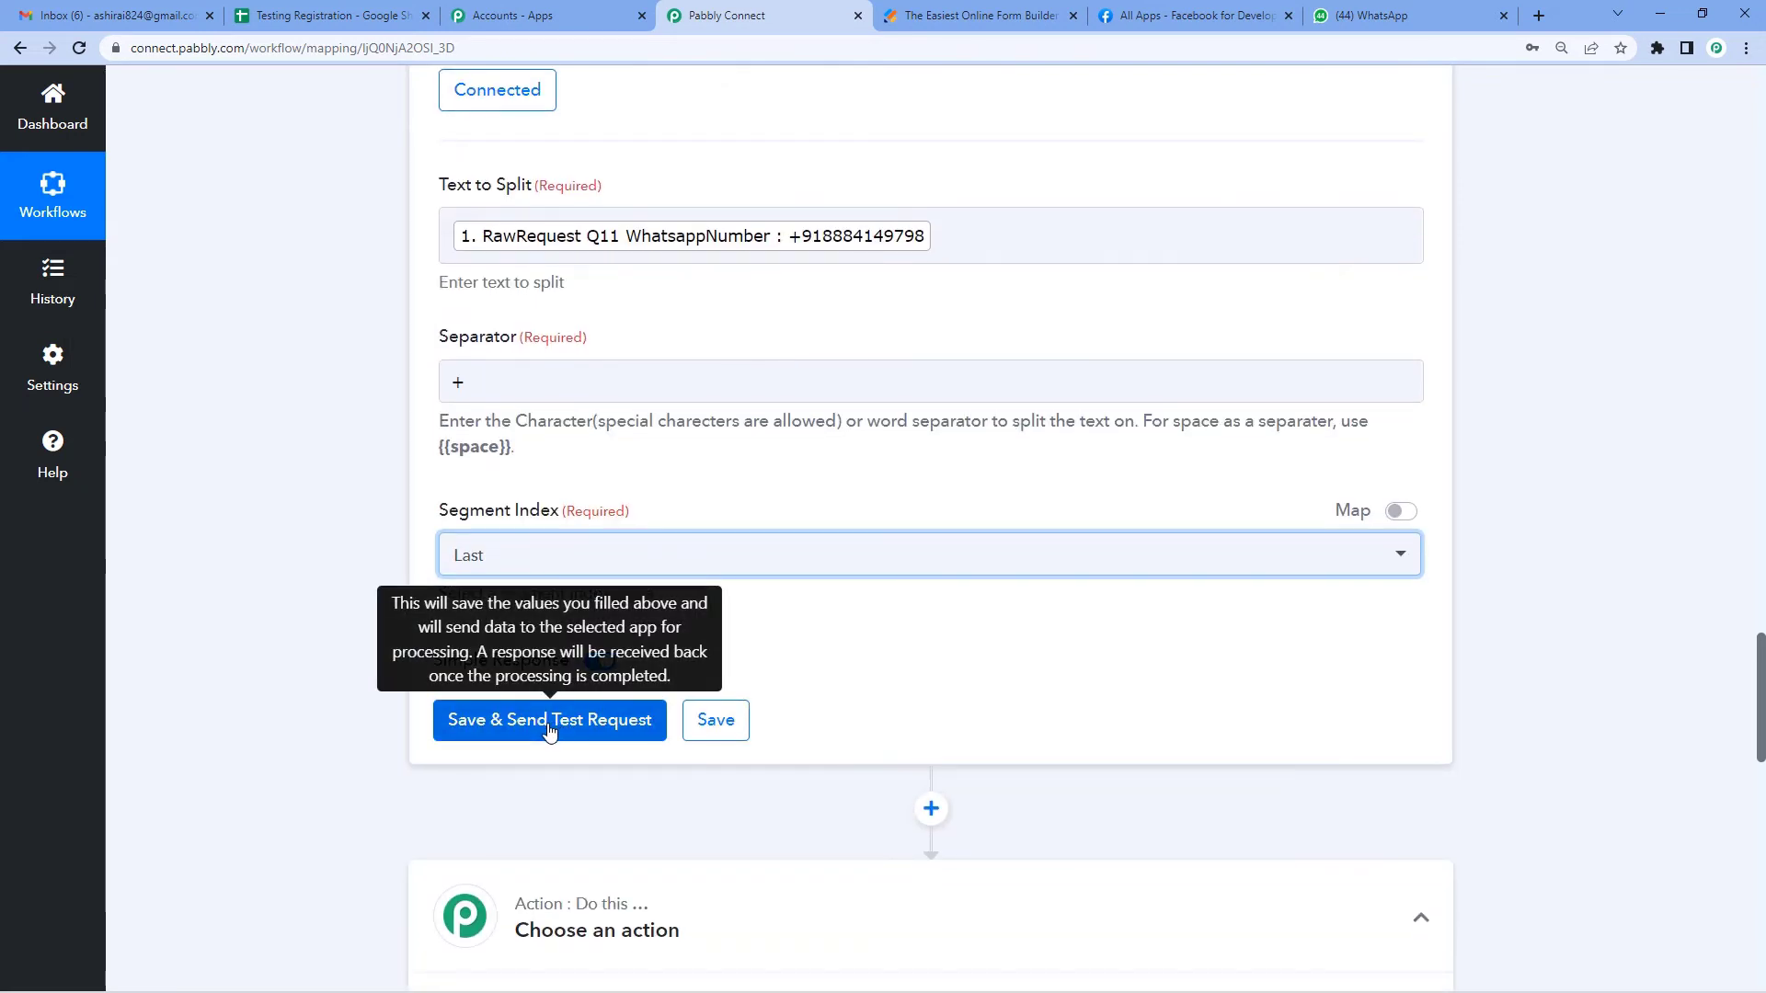
pyautogui.click(549, 720)
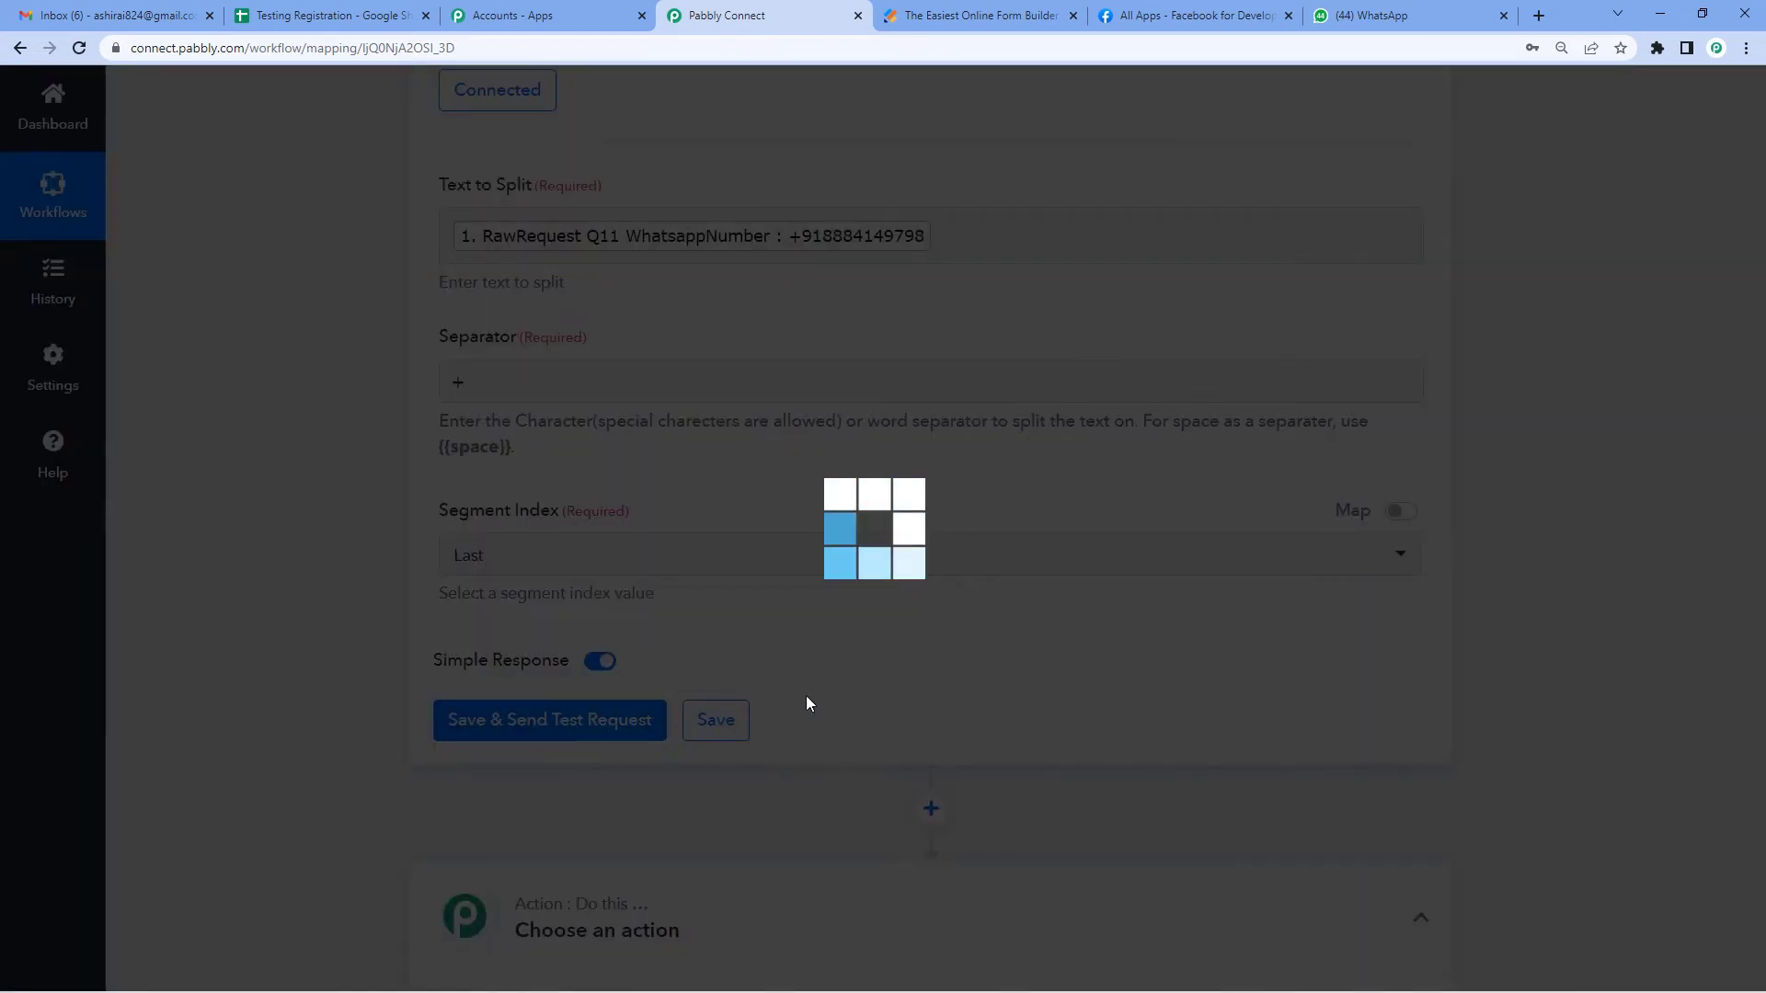
pyautogui.scroll(-2, 821, 691)
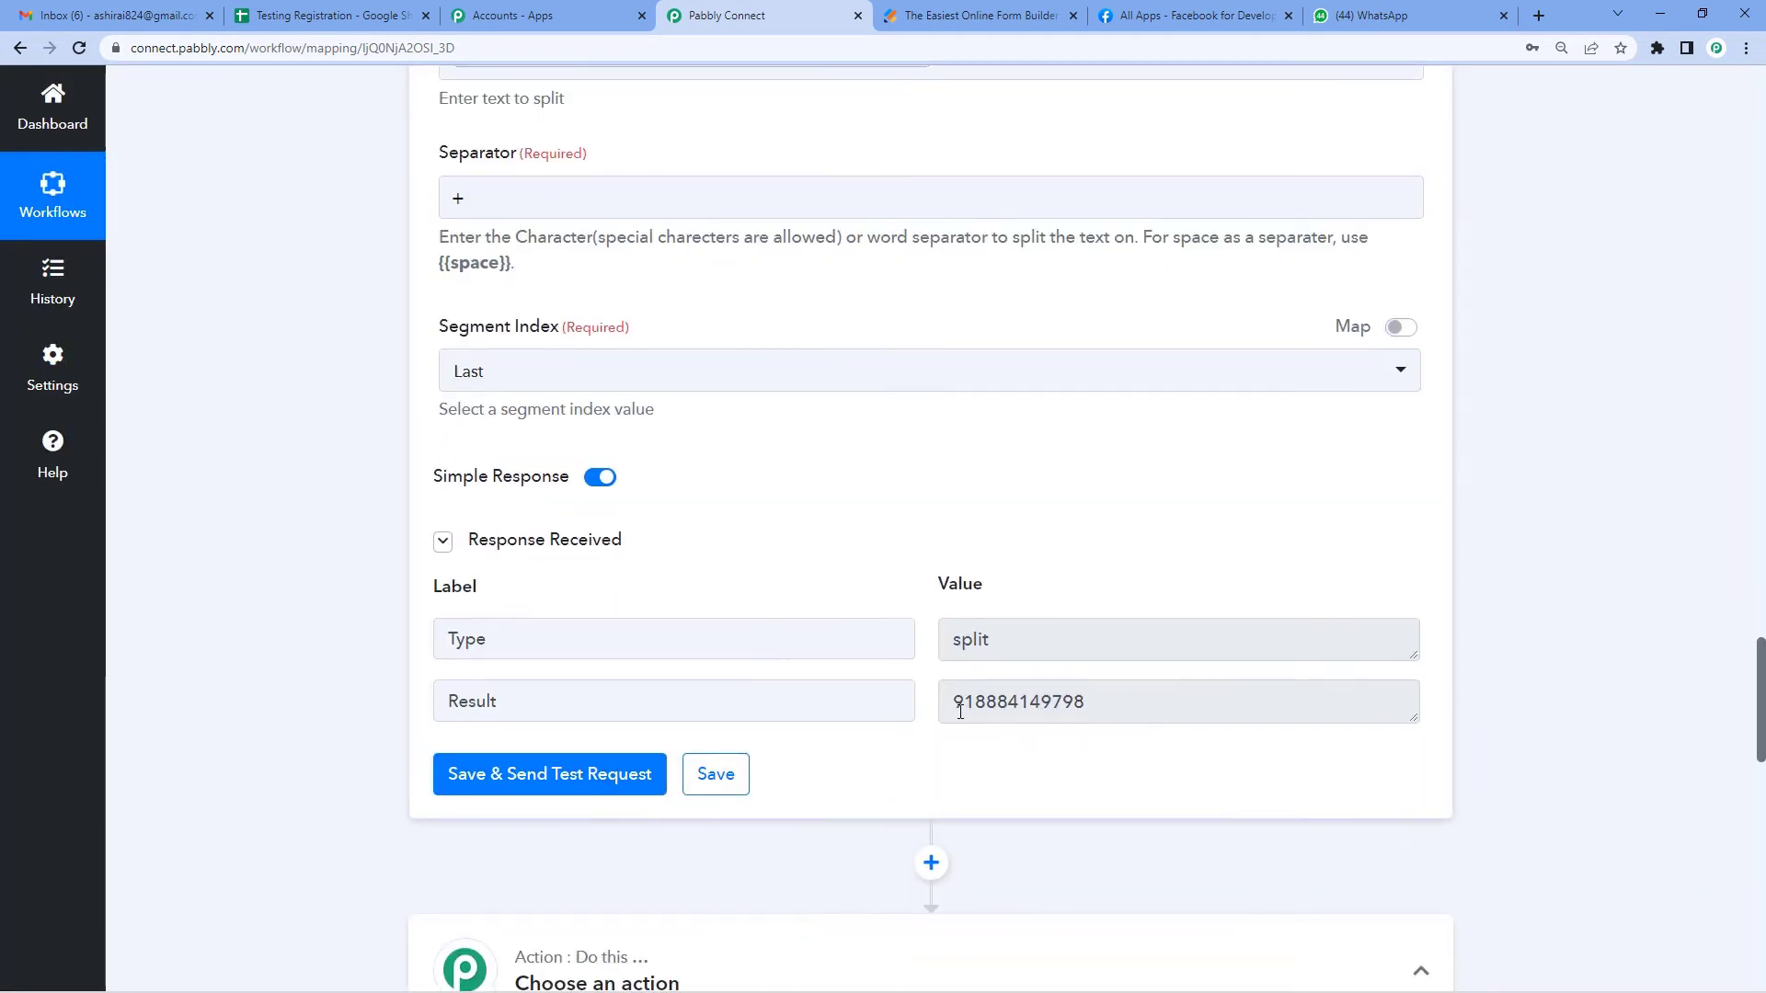
pyautogui.moveTo(952, 701); pyautogui.dragTo(1166, 701)
pyautogui.click(955, 723)
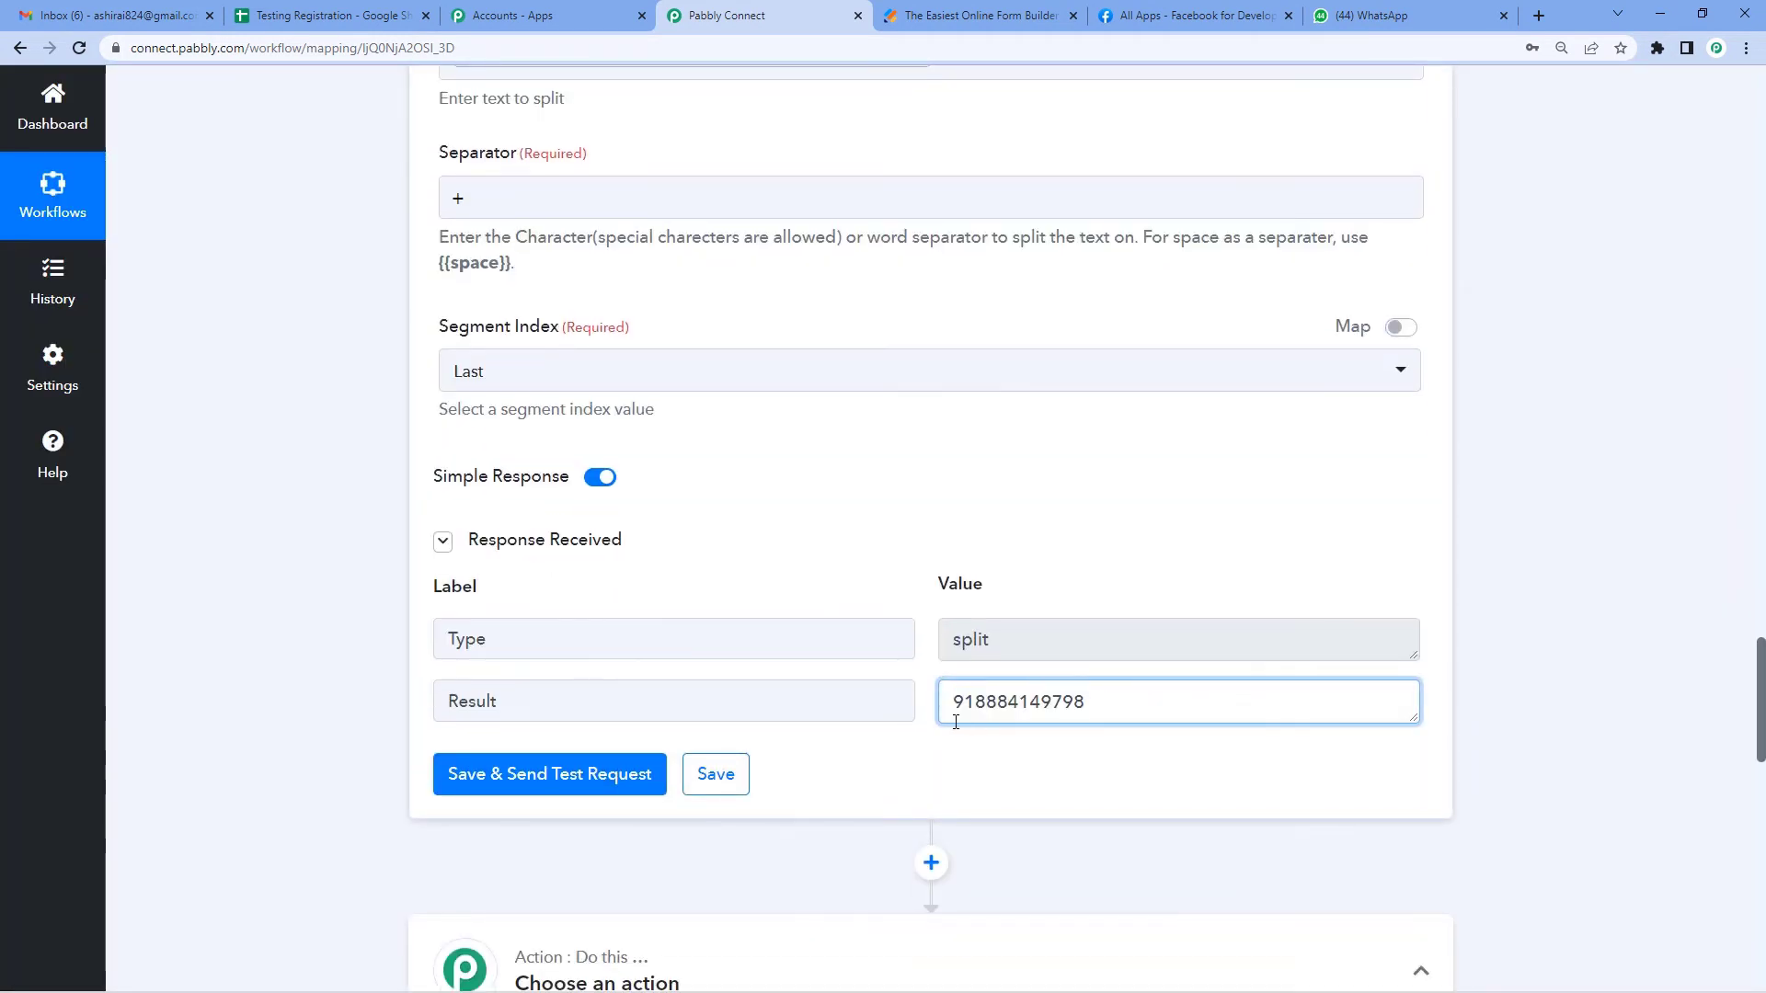
pyautogui.moveTo(953, 706); pyautogui.dragTo(1159, 698)
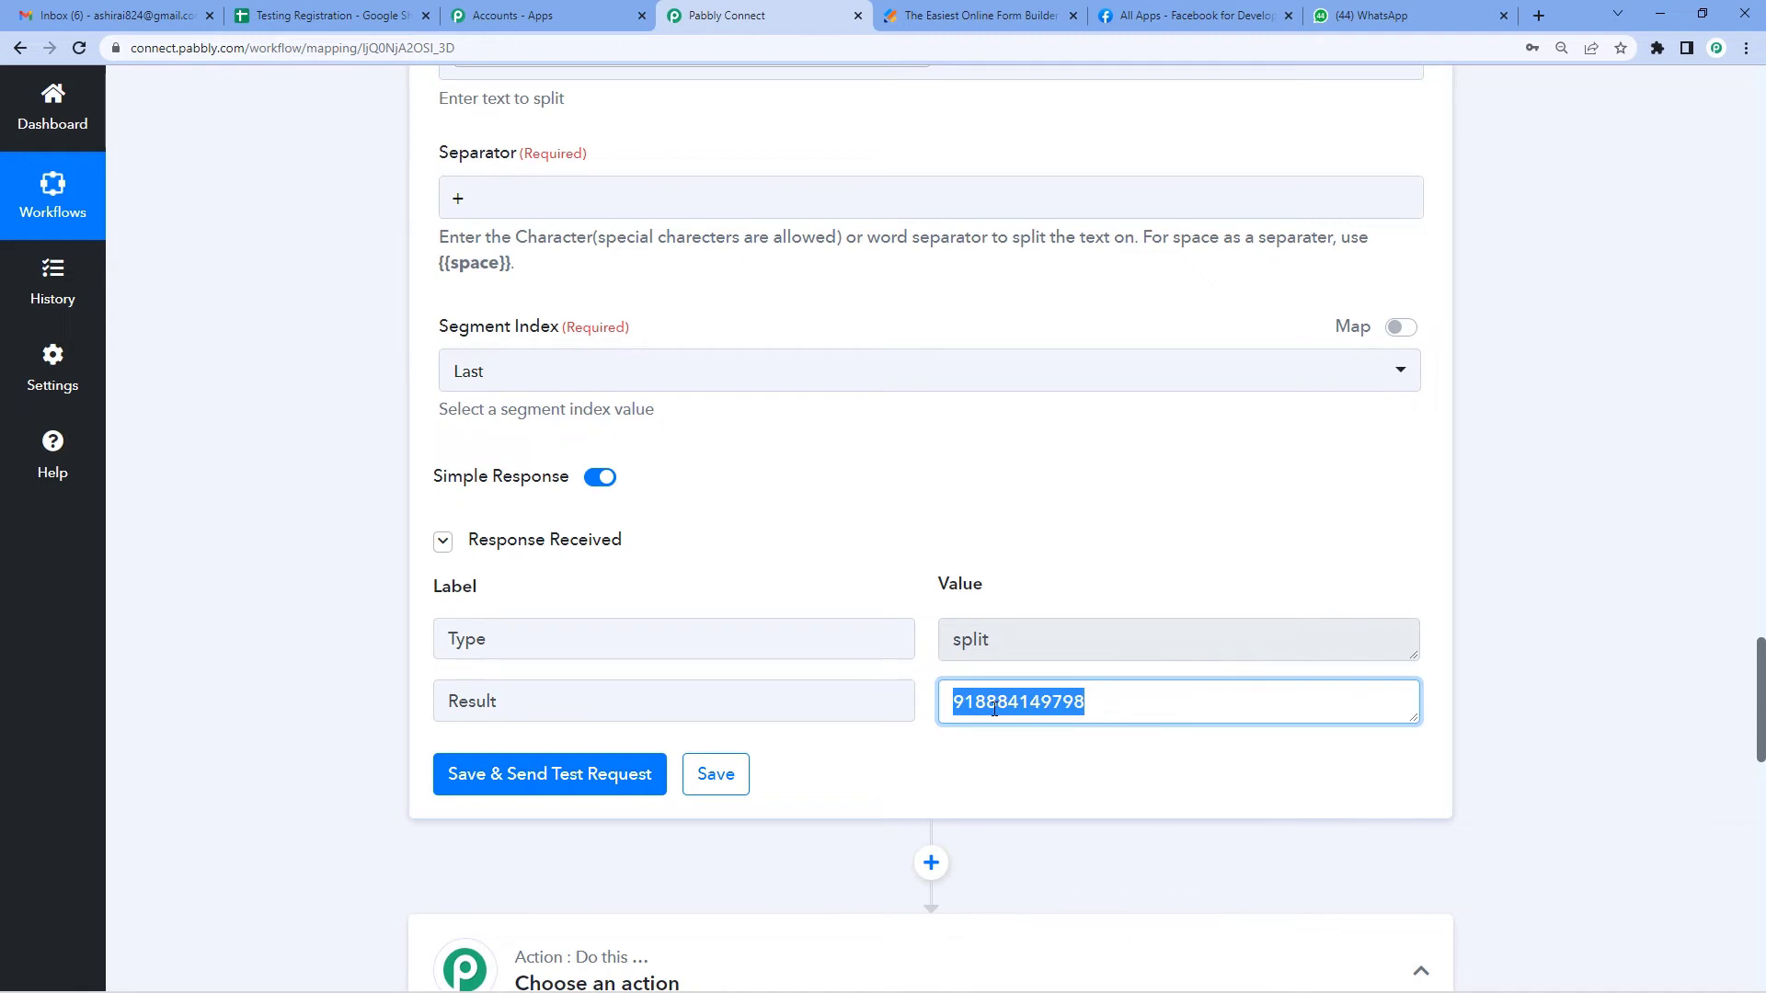
# Step: Choose WhatsApp Cloud API as the app for the action following the Split Text step
pyautogui.scroll(-5, 994, 710)
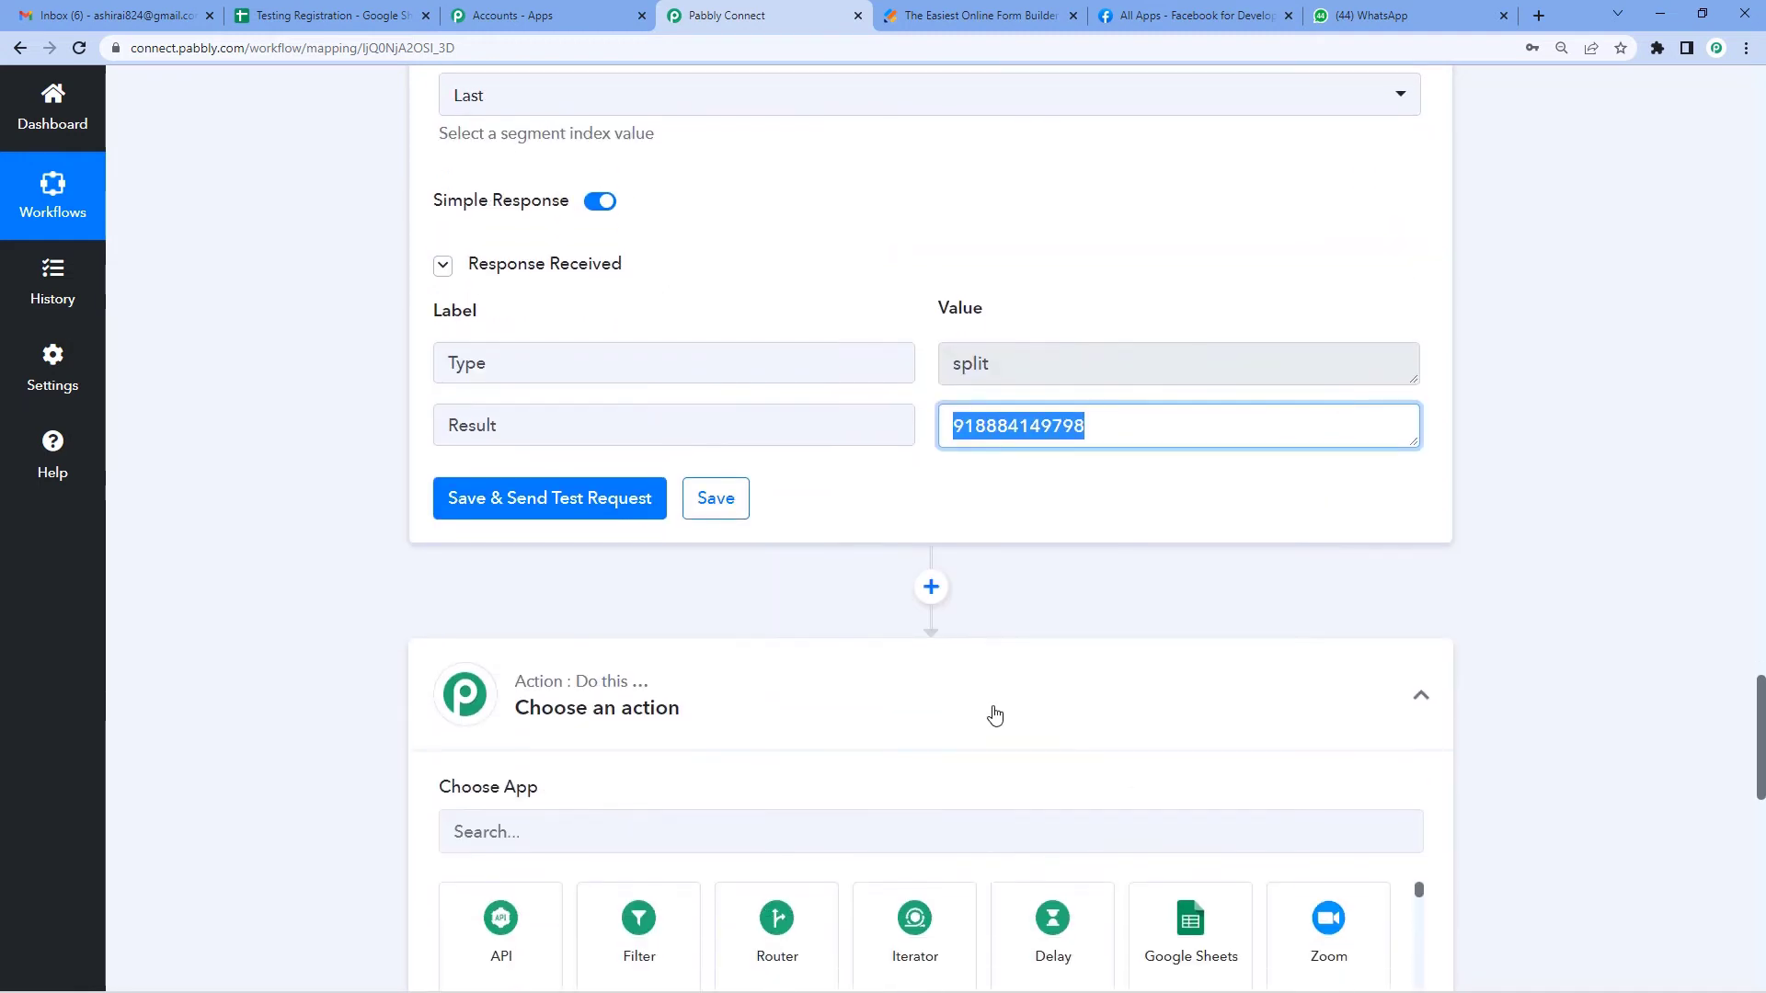
pyautogui.click(603, 638)
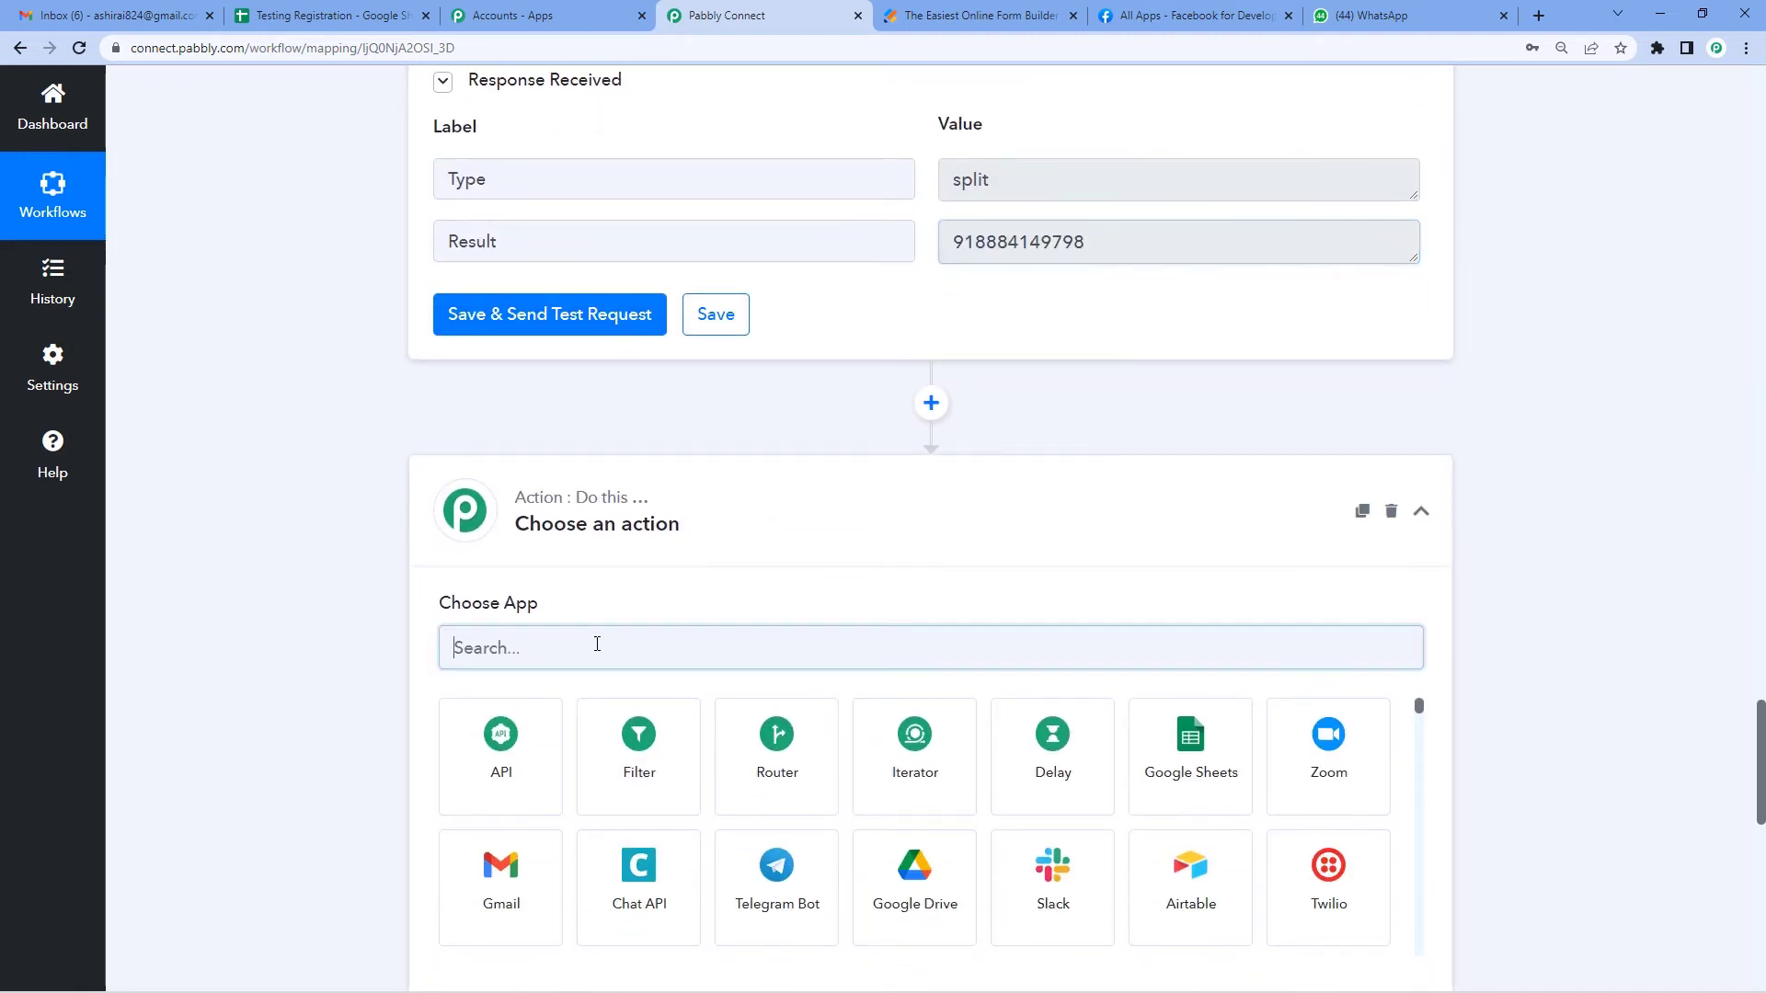
pyautogui.write('W')
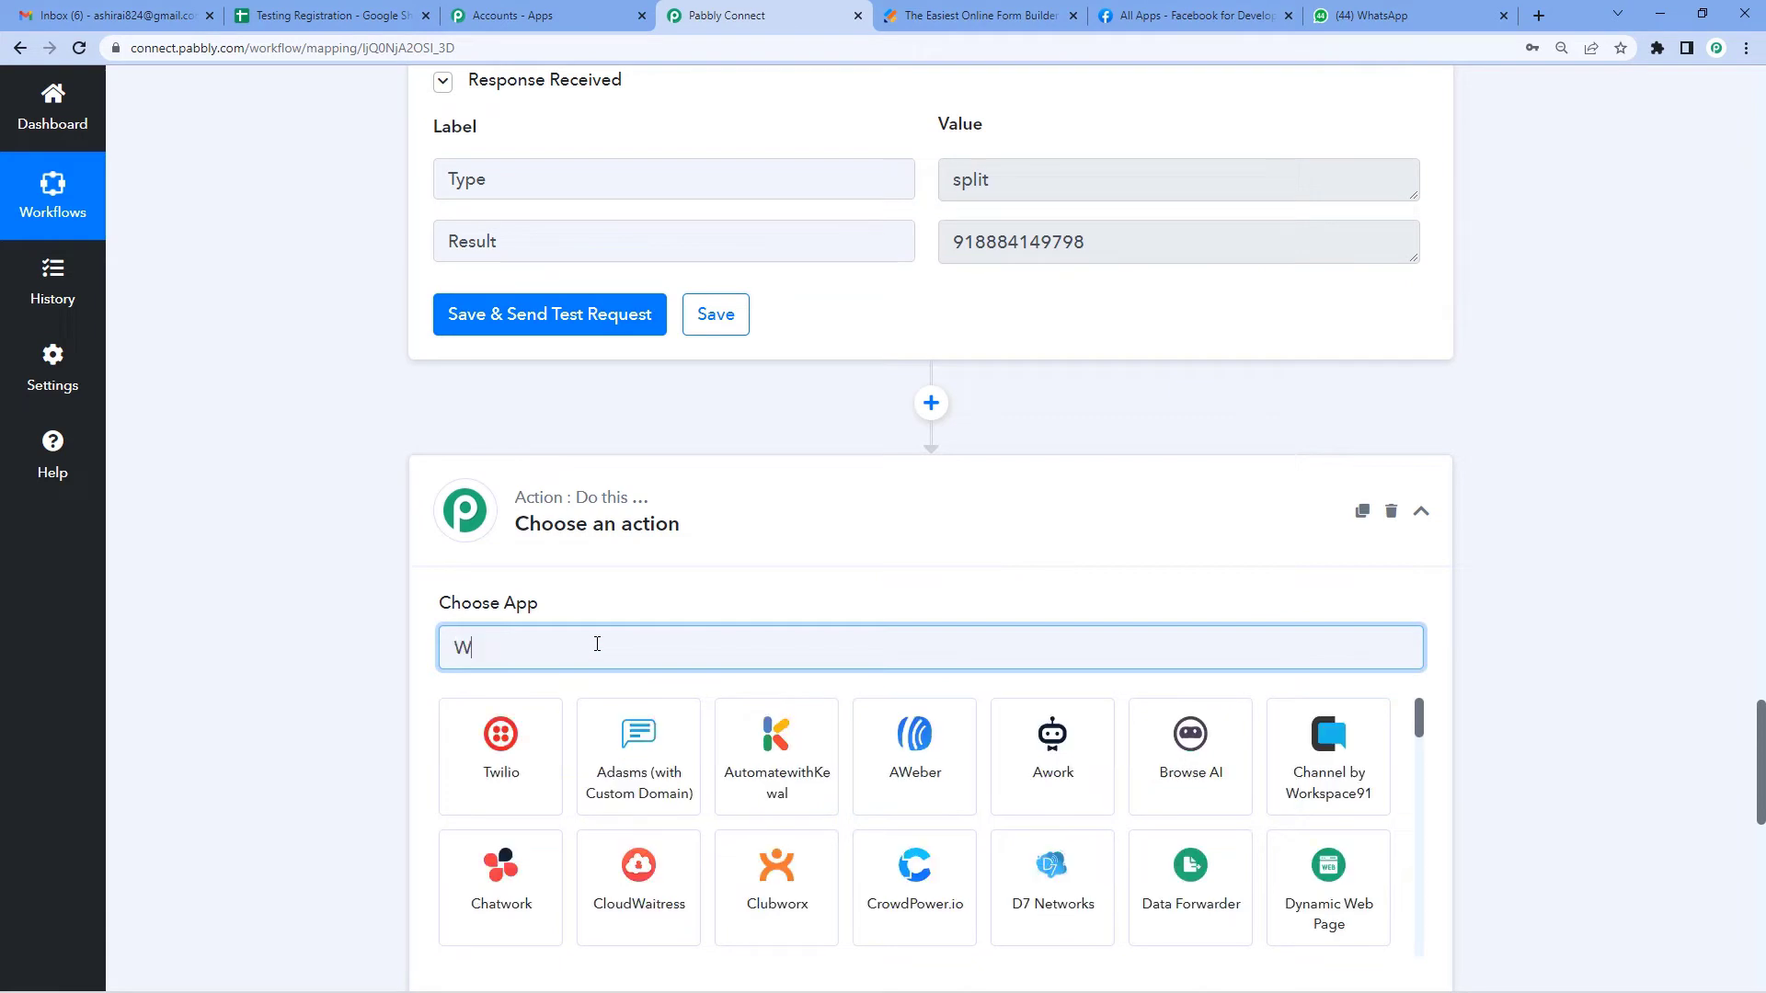
pyautogui.write('hatsa')
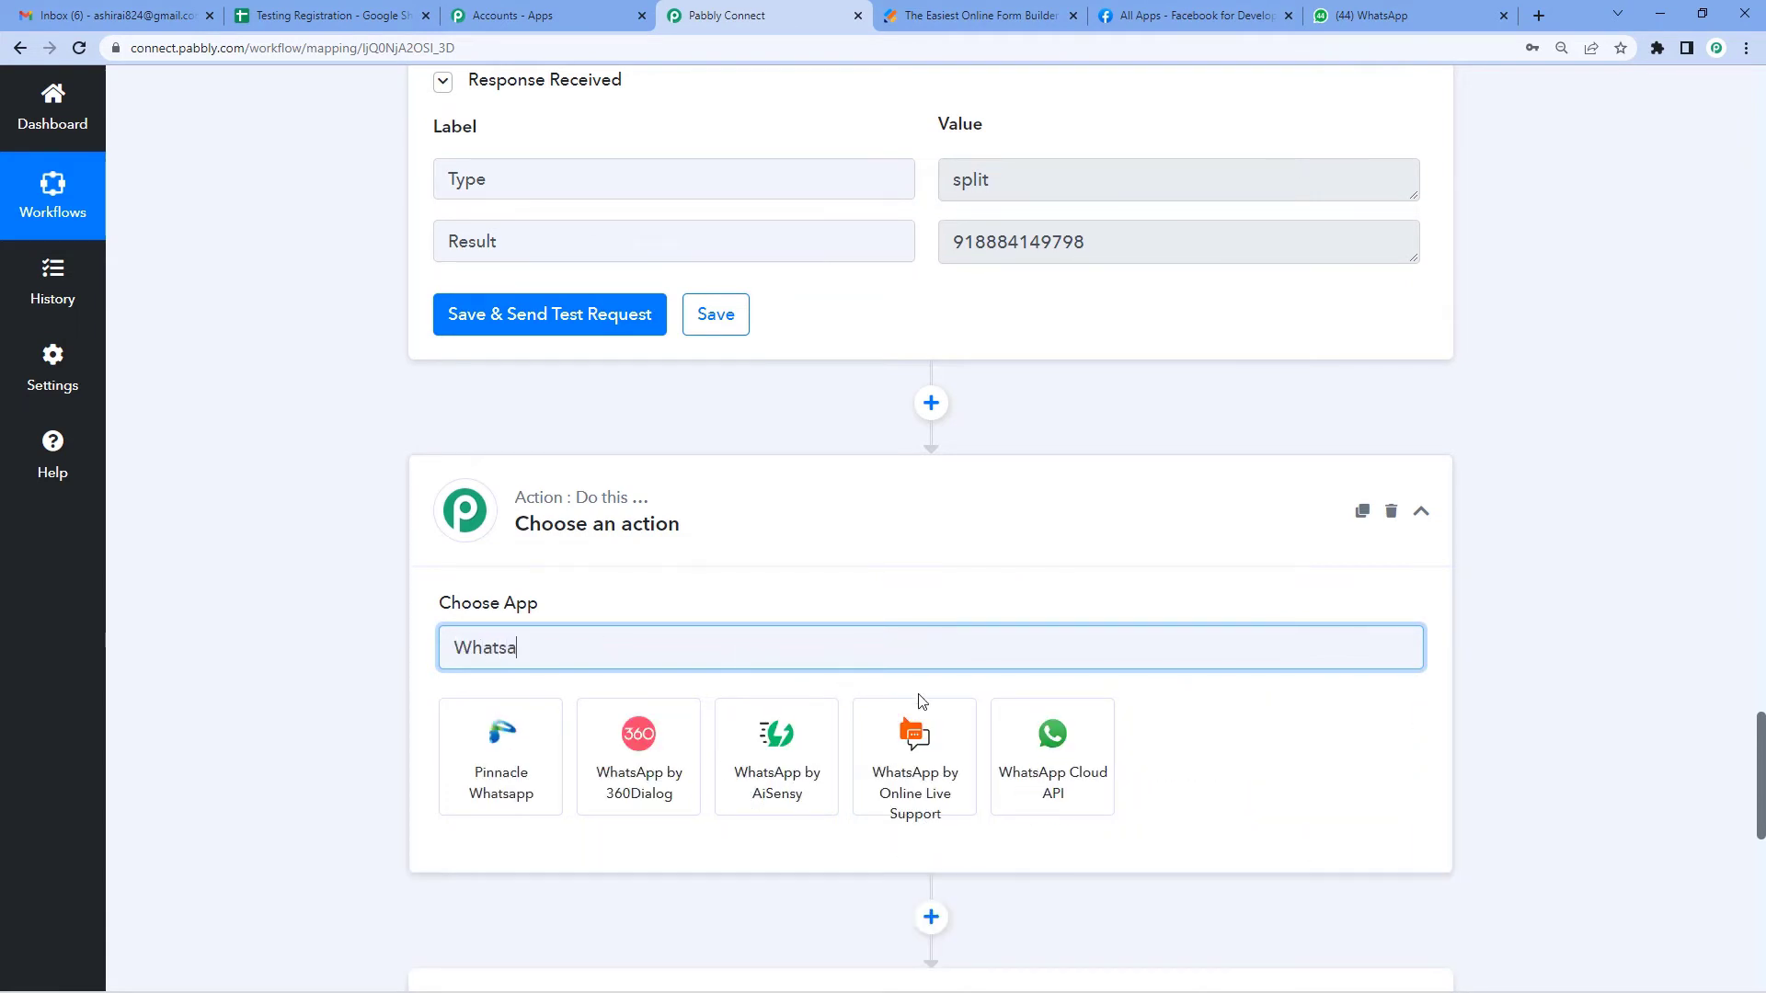
pyautogui.click(1053, 763)
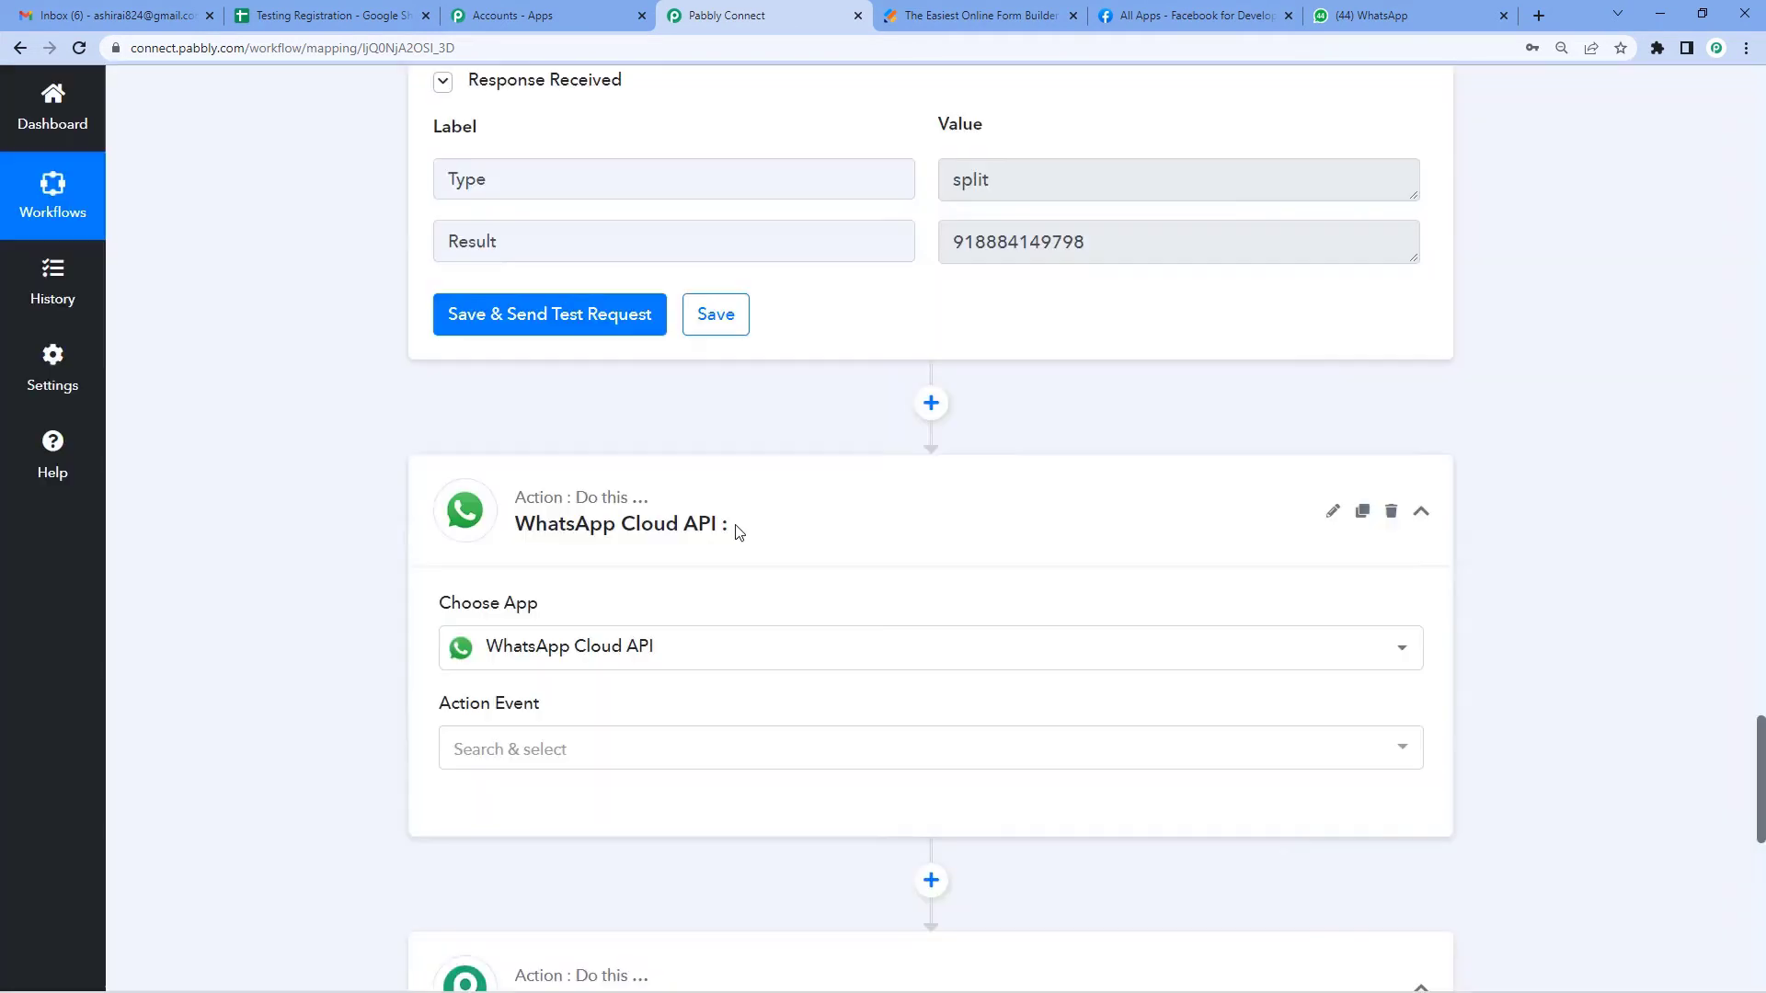
# Step: Set the WhatsApp Cloud API action event to Send Template Message and start adding a new connection
pyautogui.scroll(-2, 735, 531)
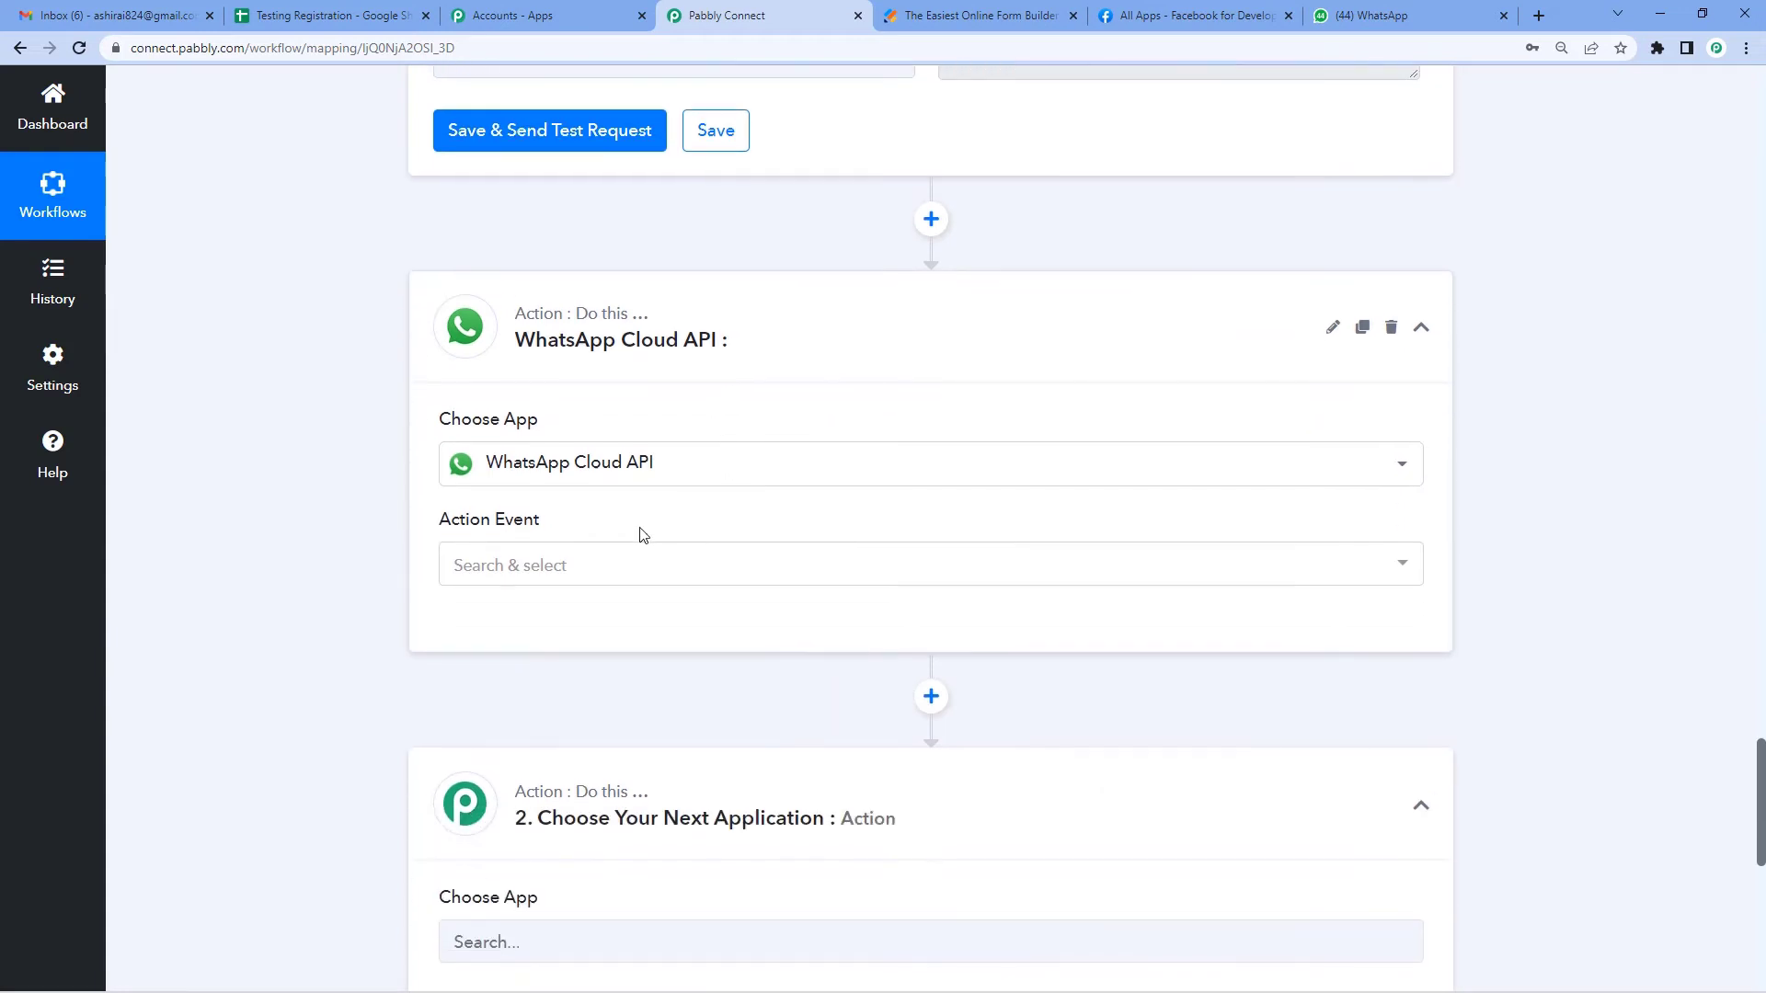
pyautogui.click(572, 564)
pyautogui.scroll(-2, 568, 564)
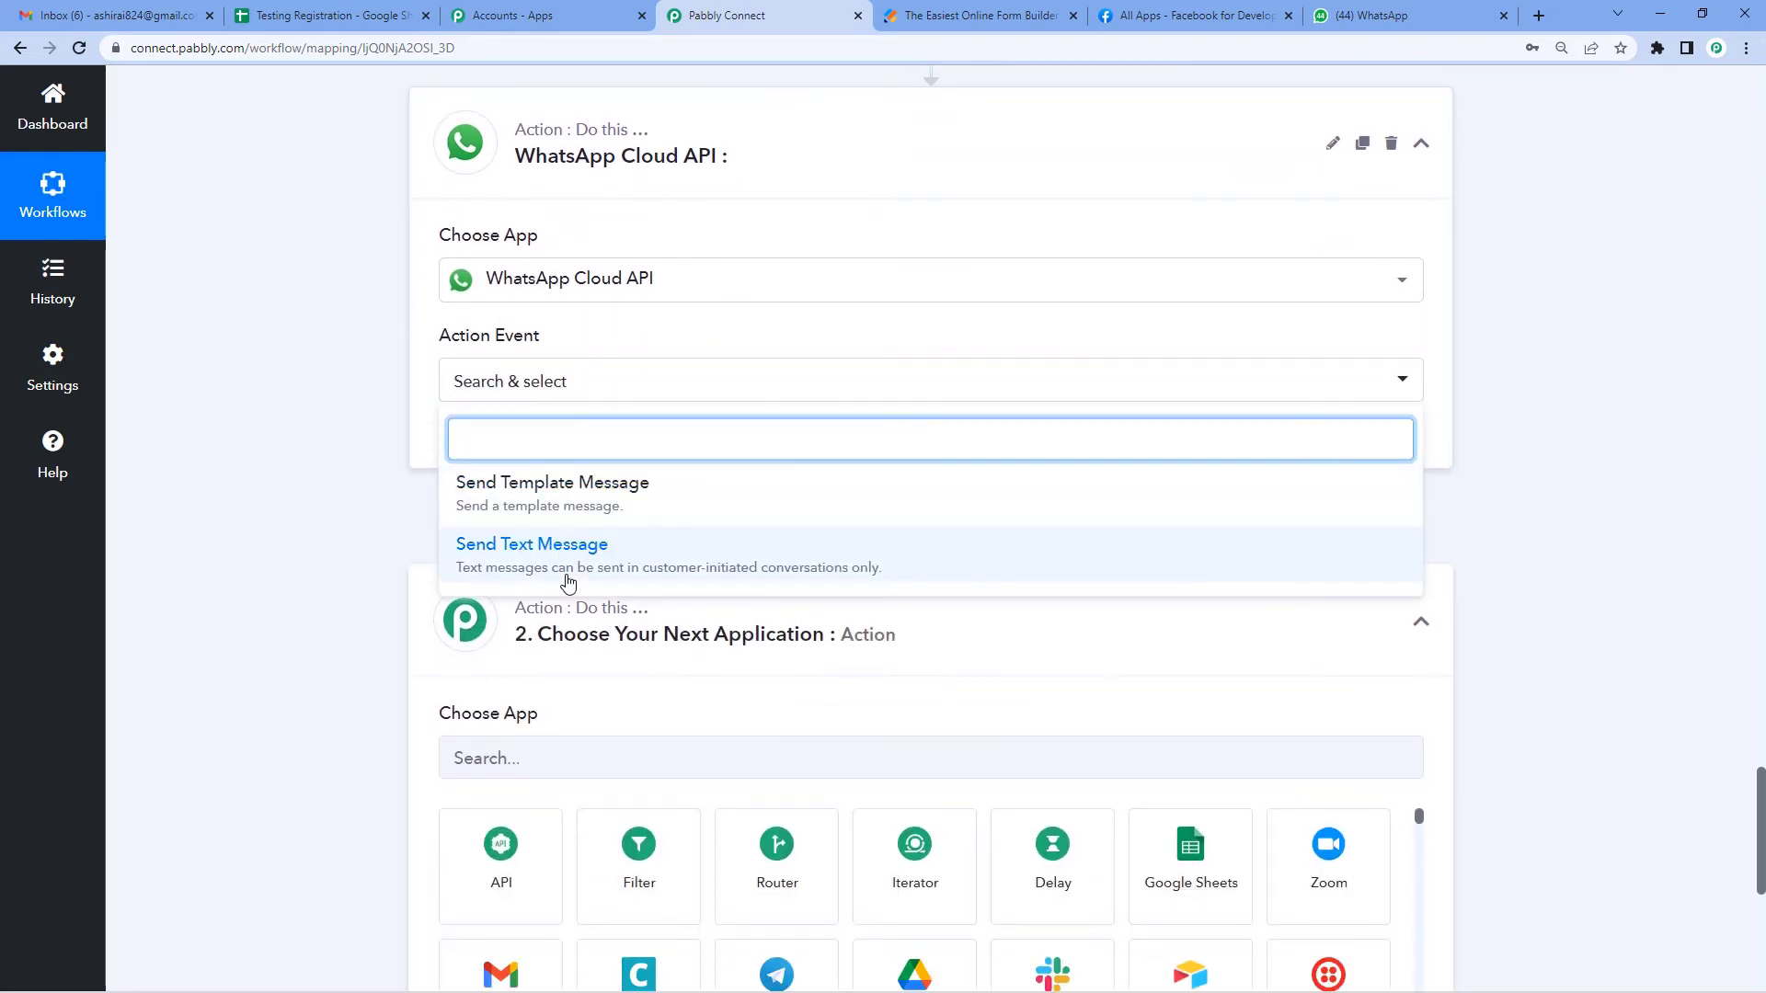
pyautogui.click(579, 497)
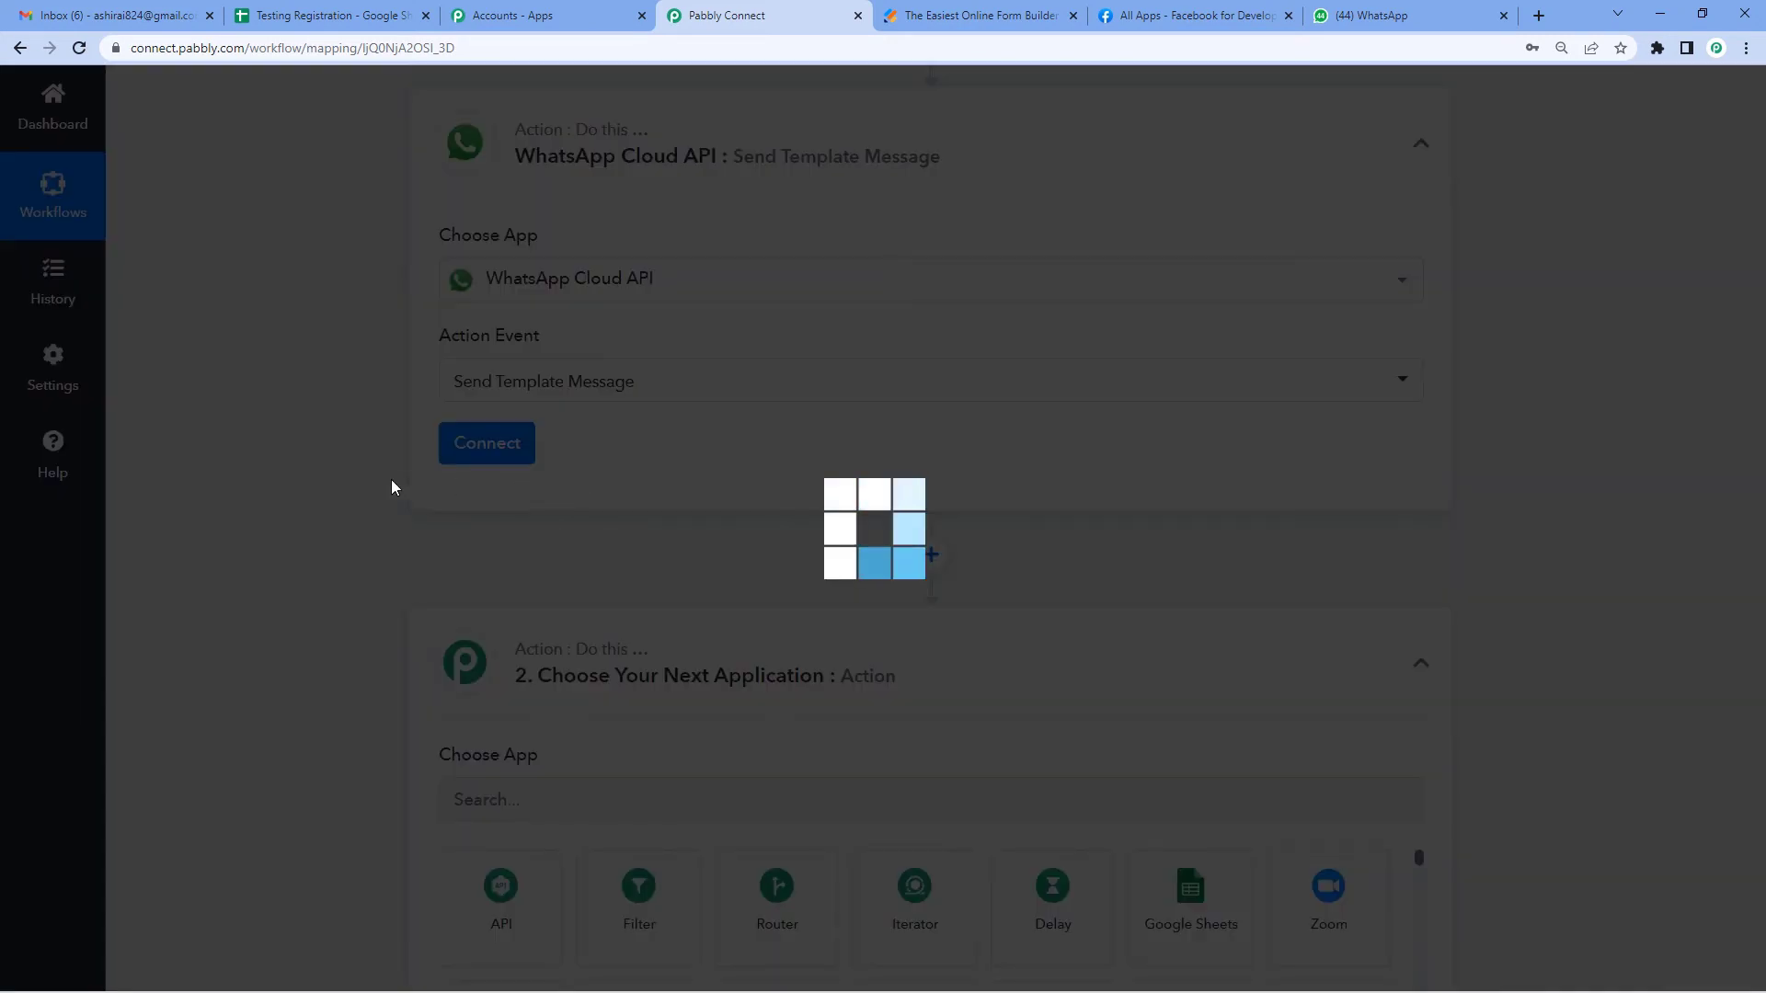
pyautogui.click(462, 455)
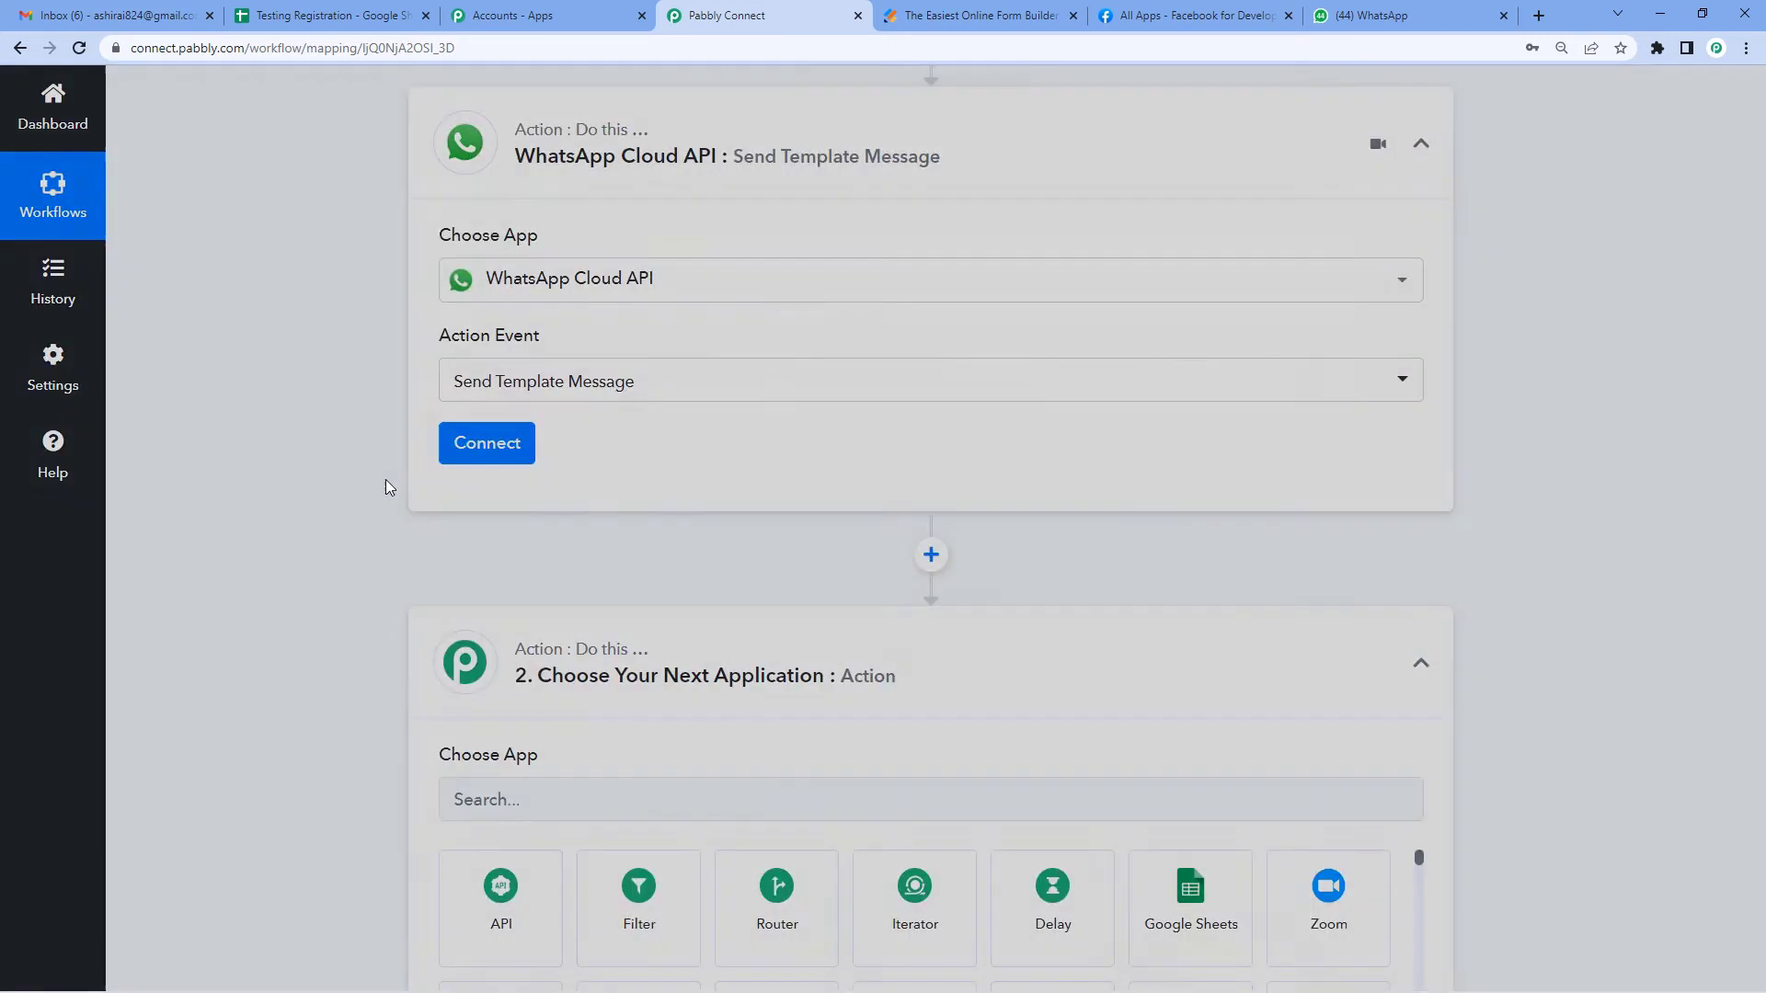
pyautogui.click(815, 309)
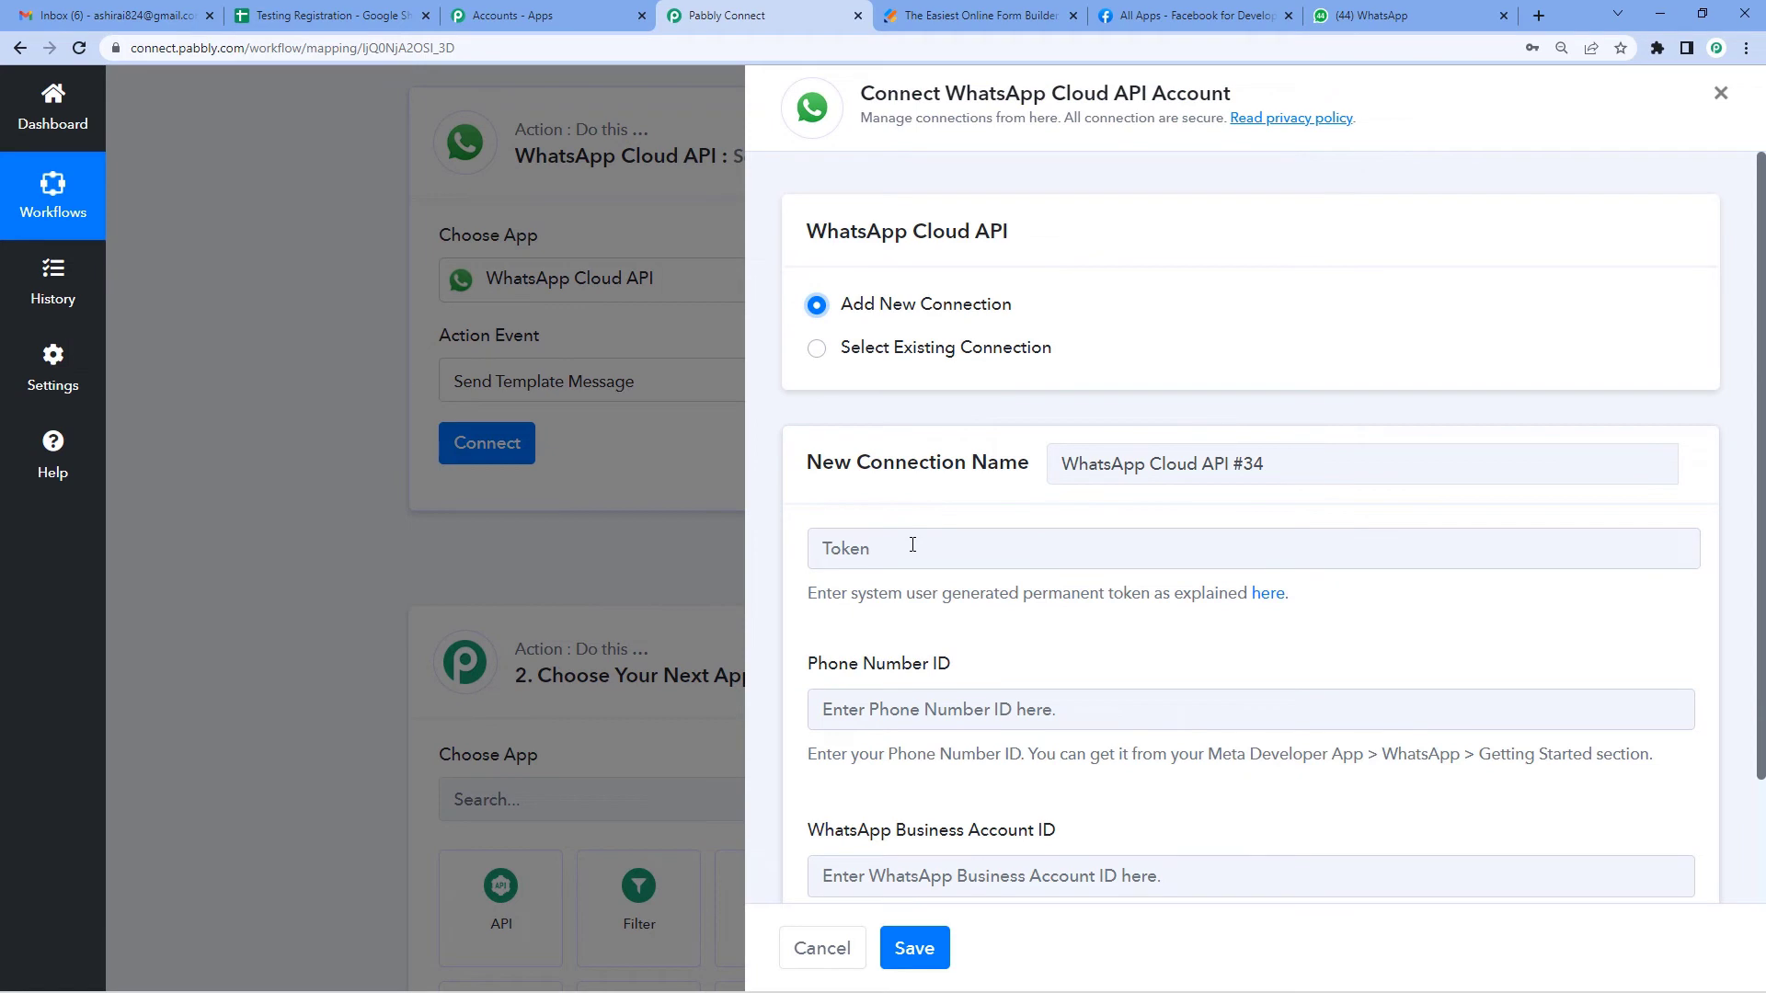
pyautogui.scroll(-1, 912, 546)
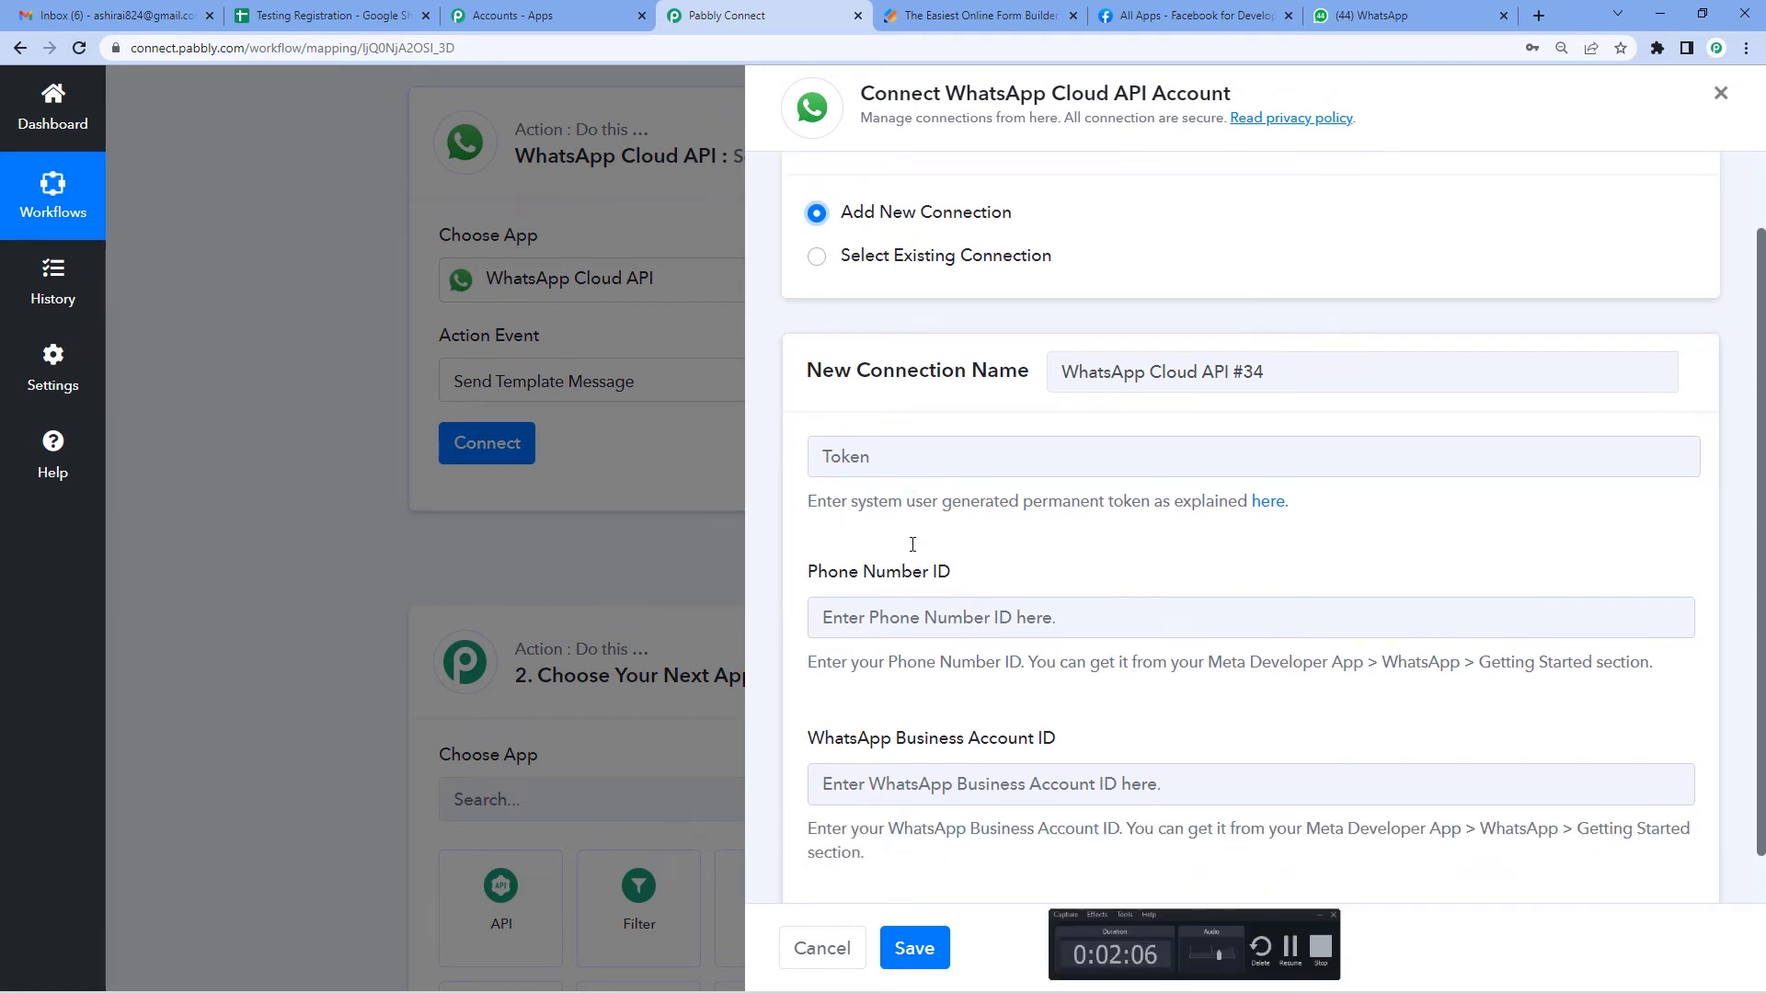
# Step: Switch to Meta for Developers and open the WhatsApp Getting Started page of MyConnectMsg App, dismissing the Data Use Checkup notice
pyautogui.click(1176, 11)
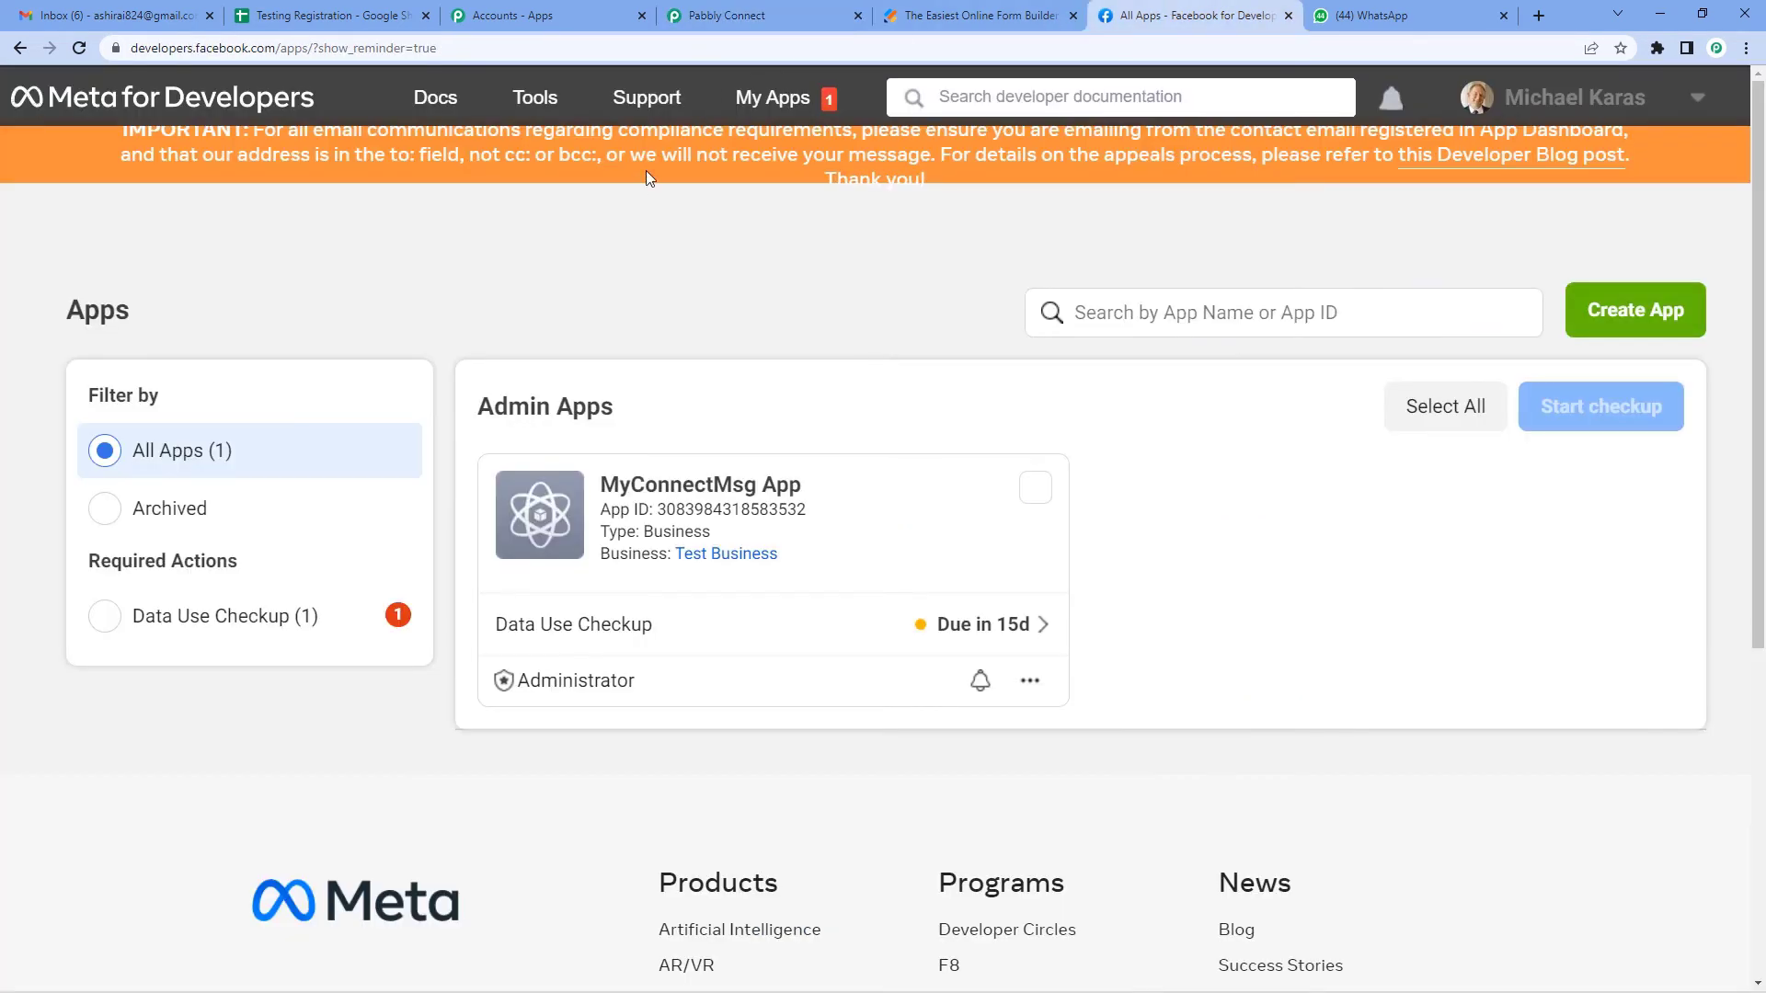
pyautogui.click(641, 488)
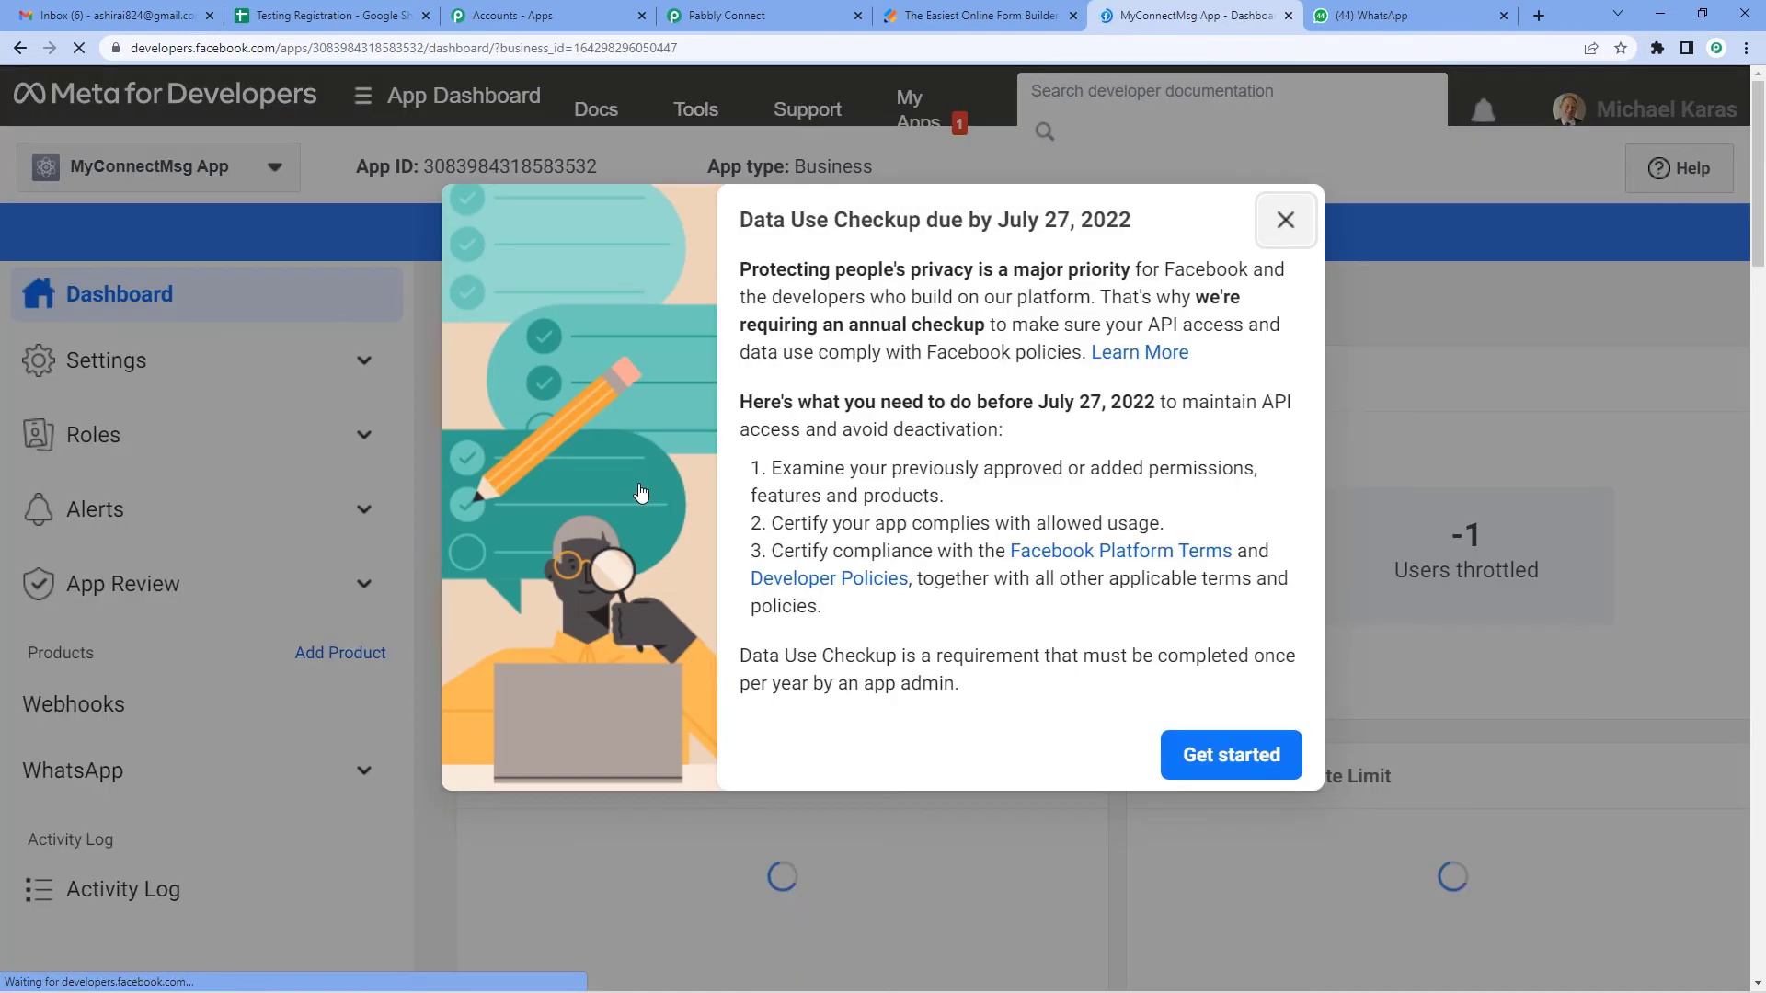
pyautogui.click(1284, 220)
pyautogui.scroll(-3, 485, 512)
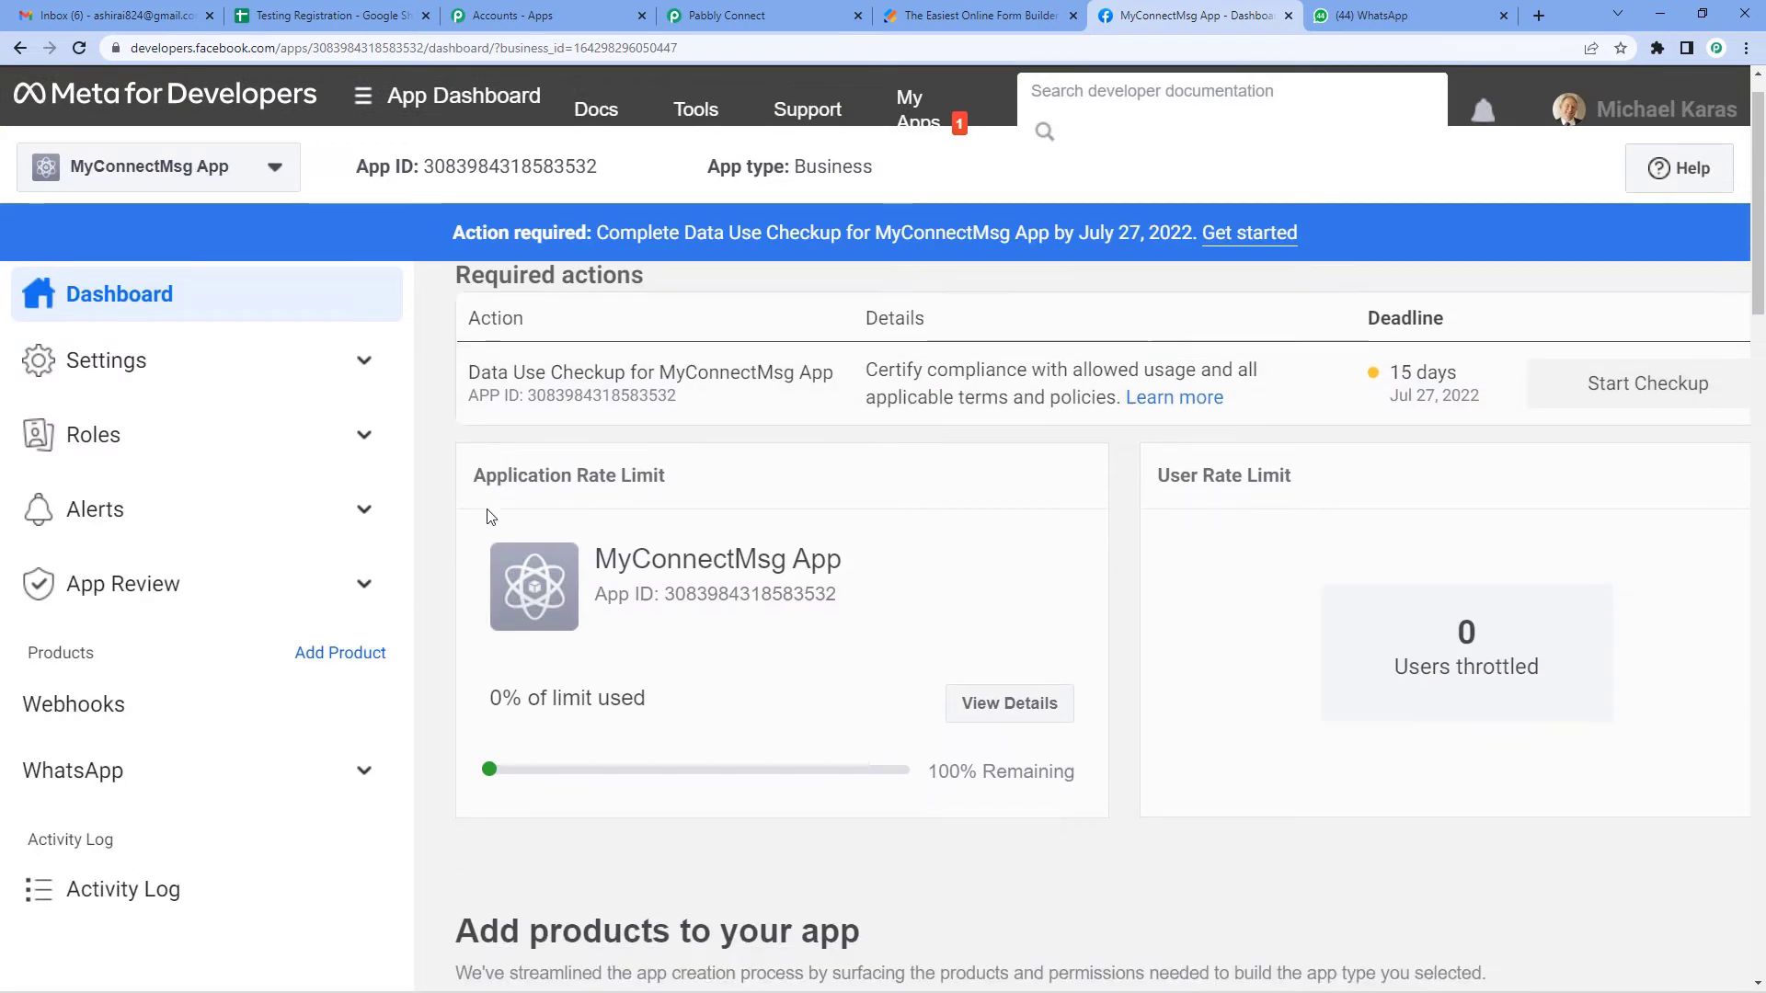
pyautogui.click(364, 775)
pyautogui.scroll(-1, 276, 734)
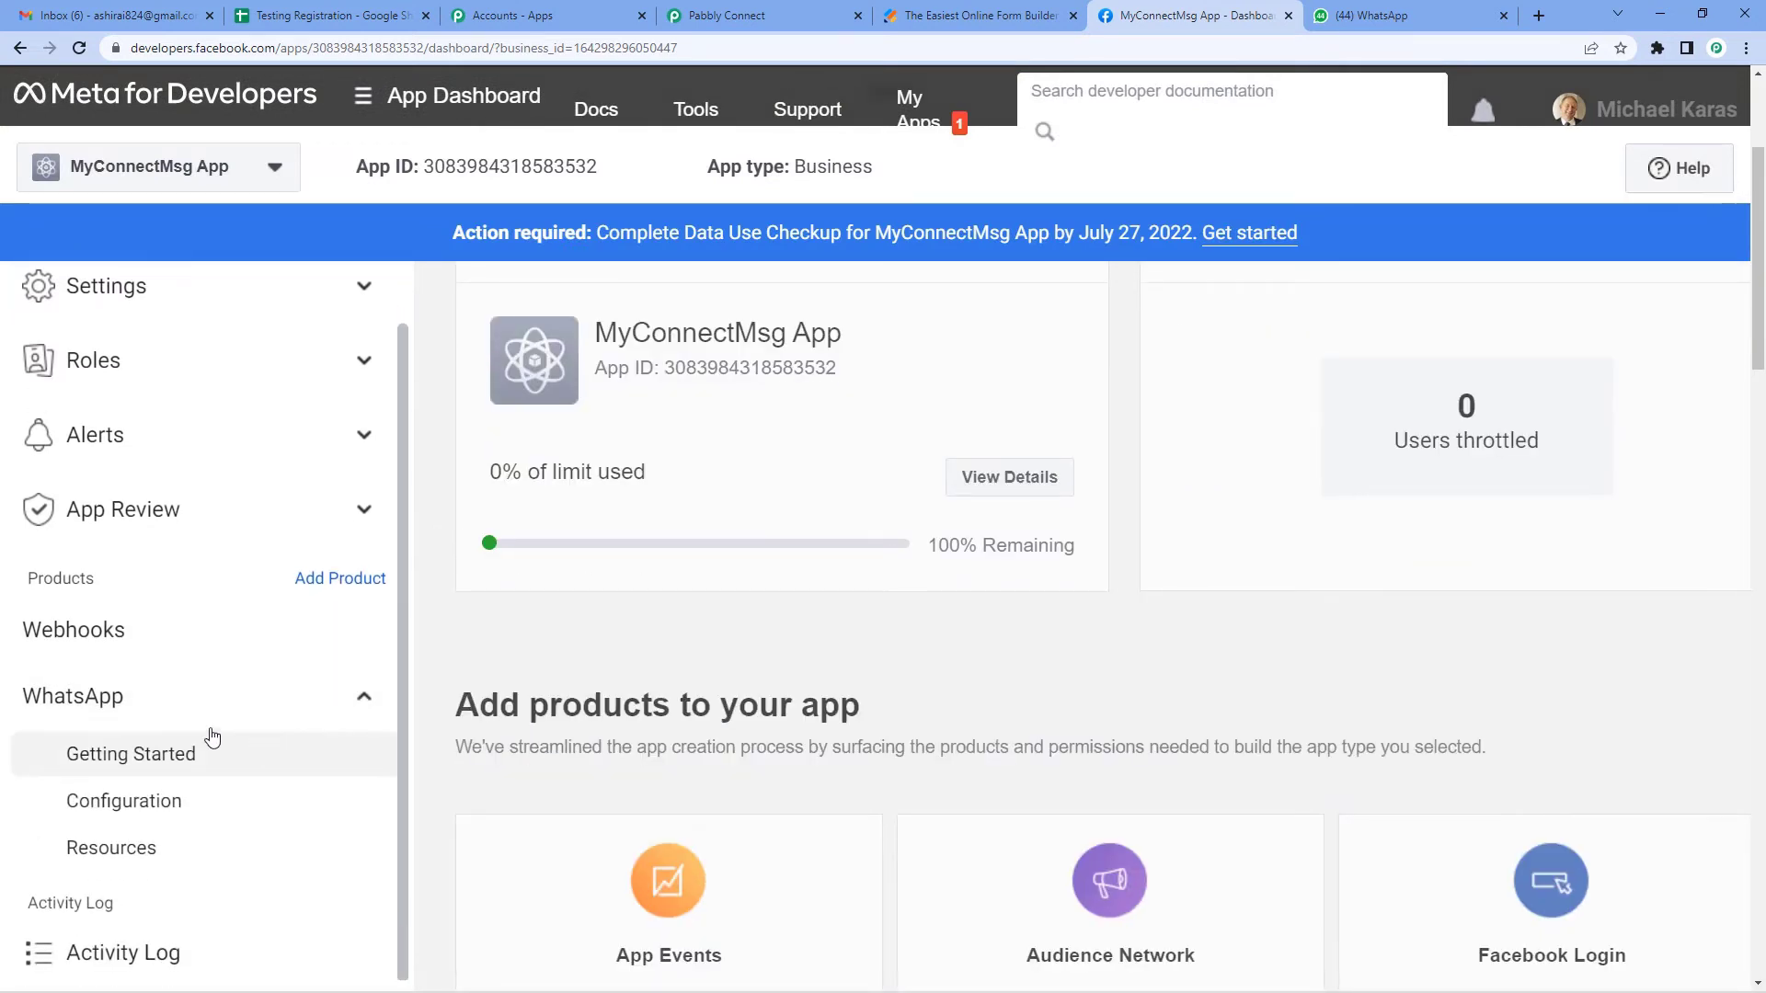
pyautogui.click(164, 754)
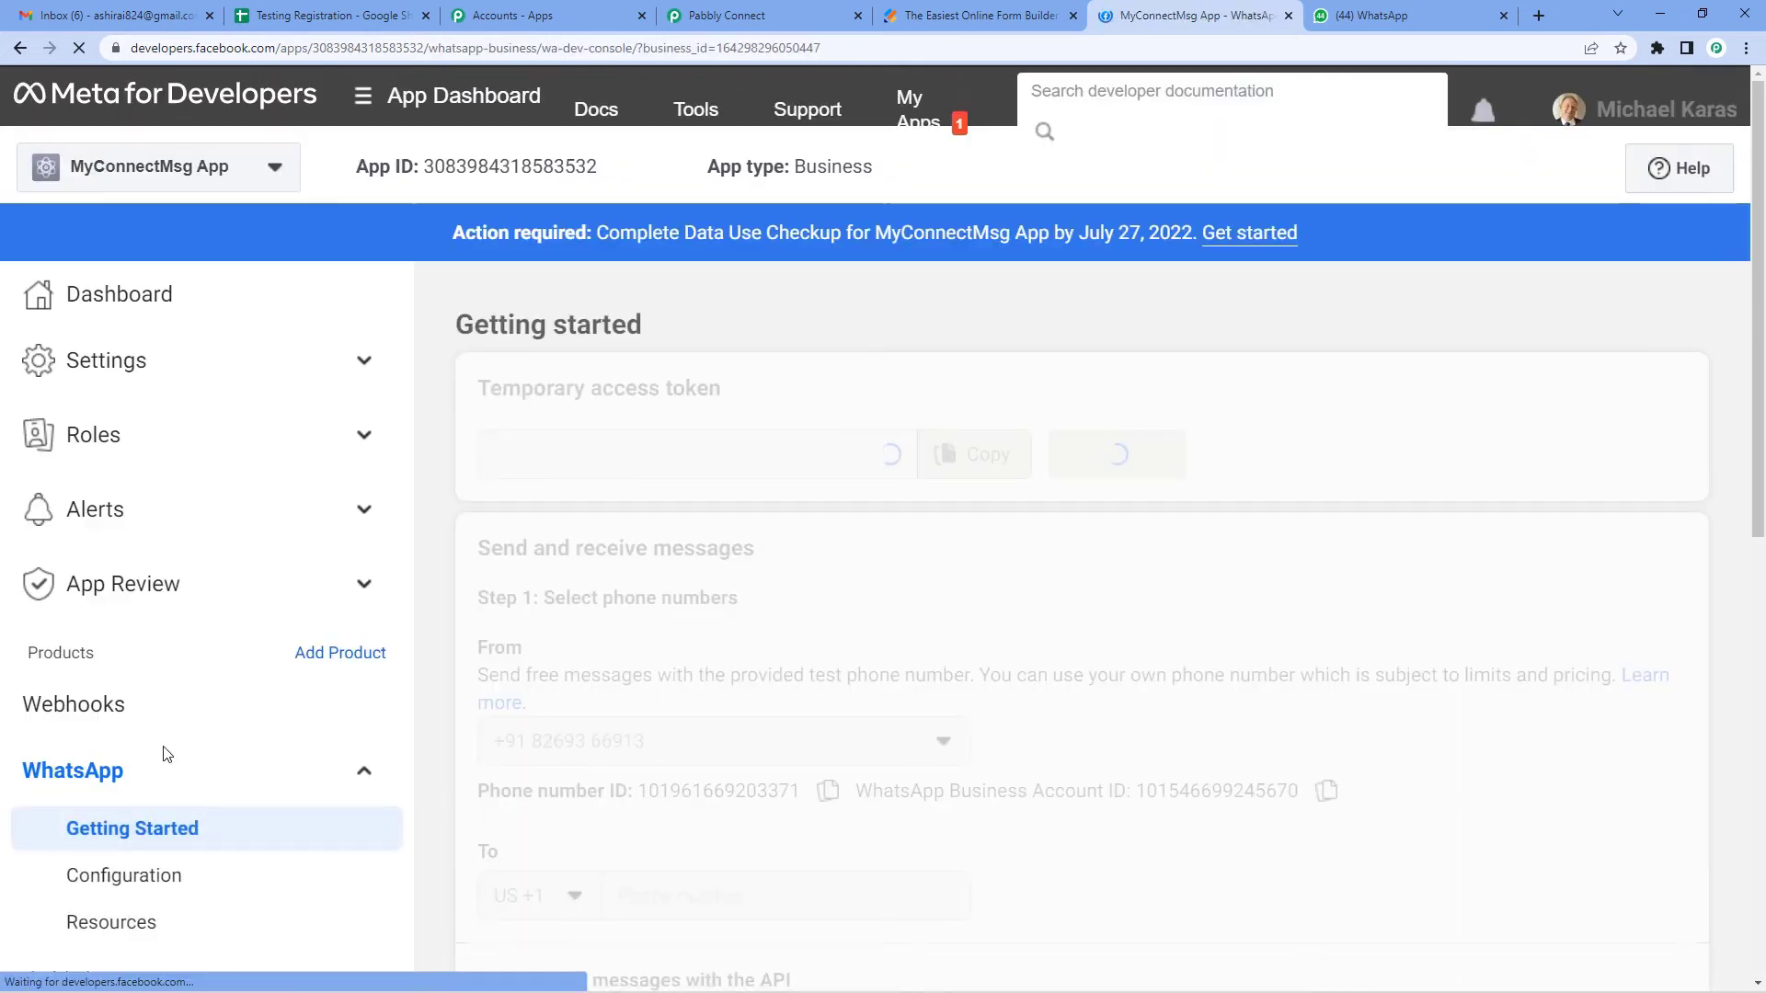
# Step: Copy the temporary access token from Meta for Developers and paste it into the Token field of the Pabbly Connect connection
pyautogui.moveTo(477, 387); pyautogui.dragTo(793, 405)
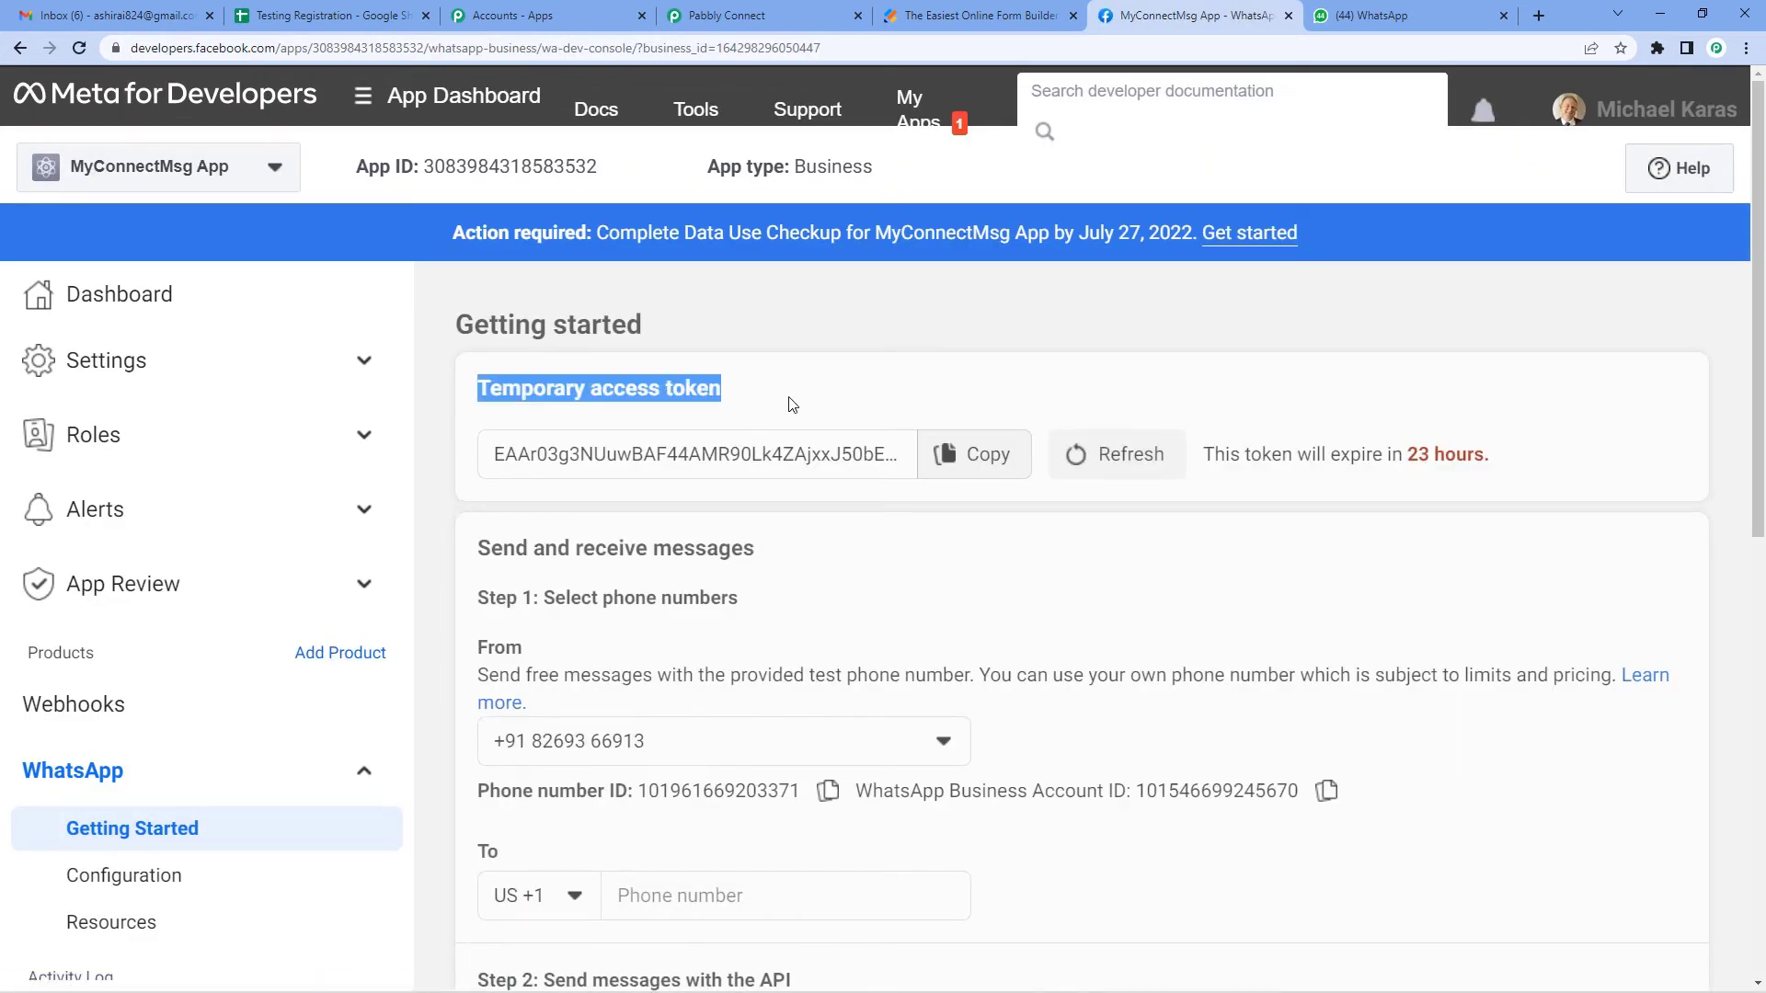
pyautogui.click(957, 454)
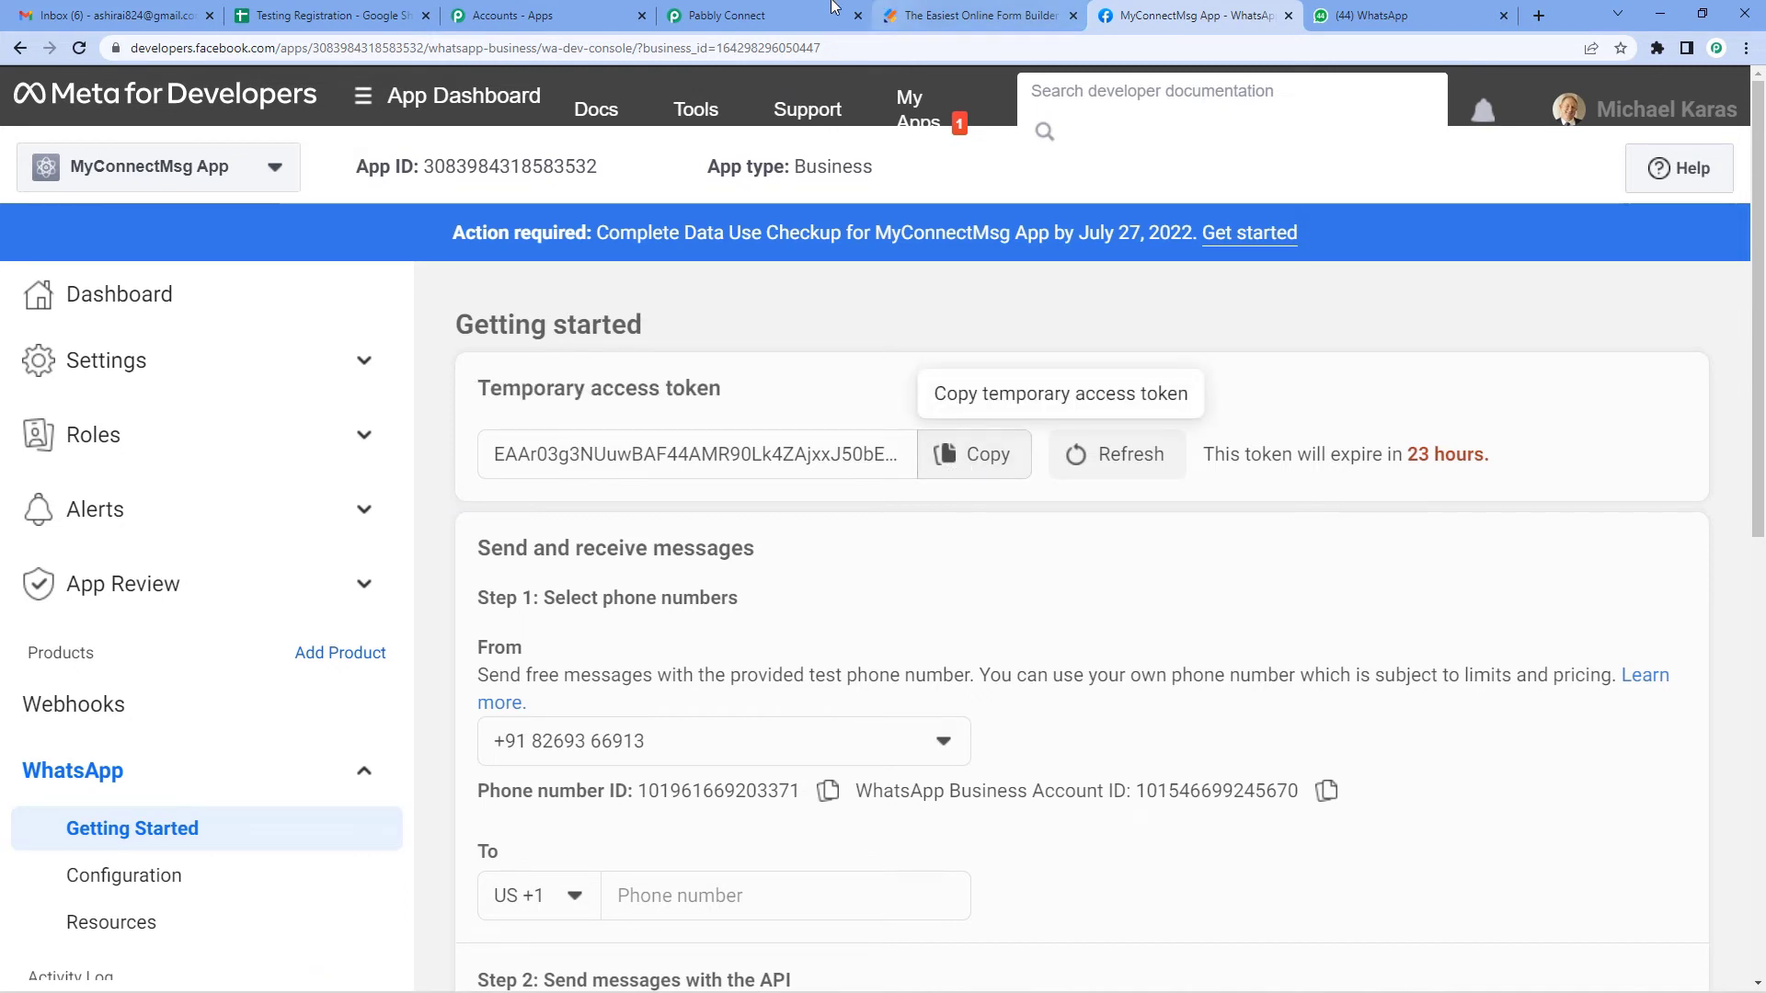
pyautogui.click(771, 10)
pyautogui.click(901, 456)
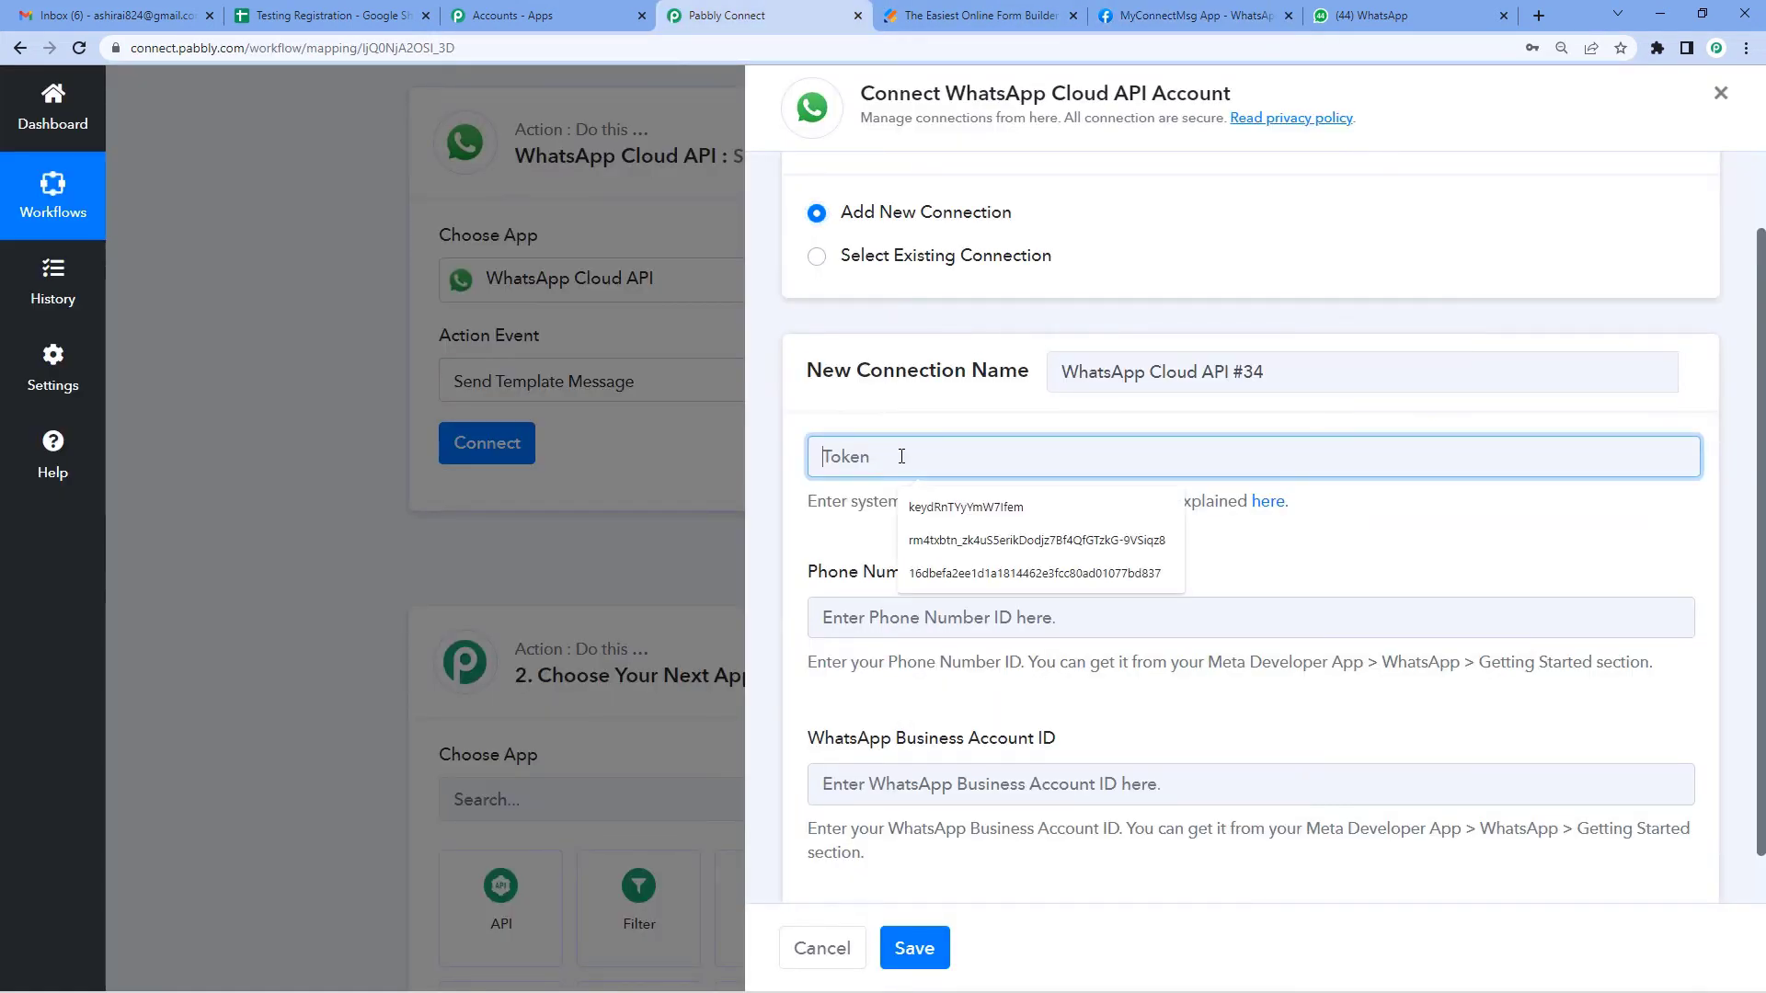
pyautogui.hotkey('ctrl', 'v')
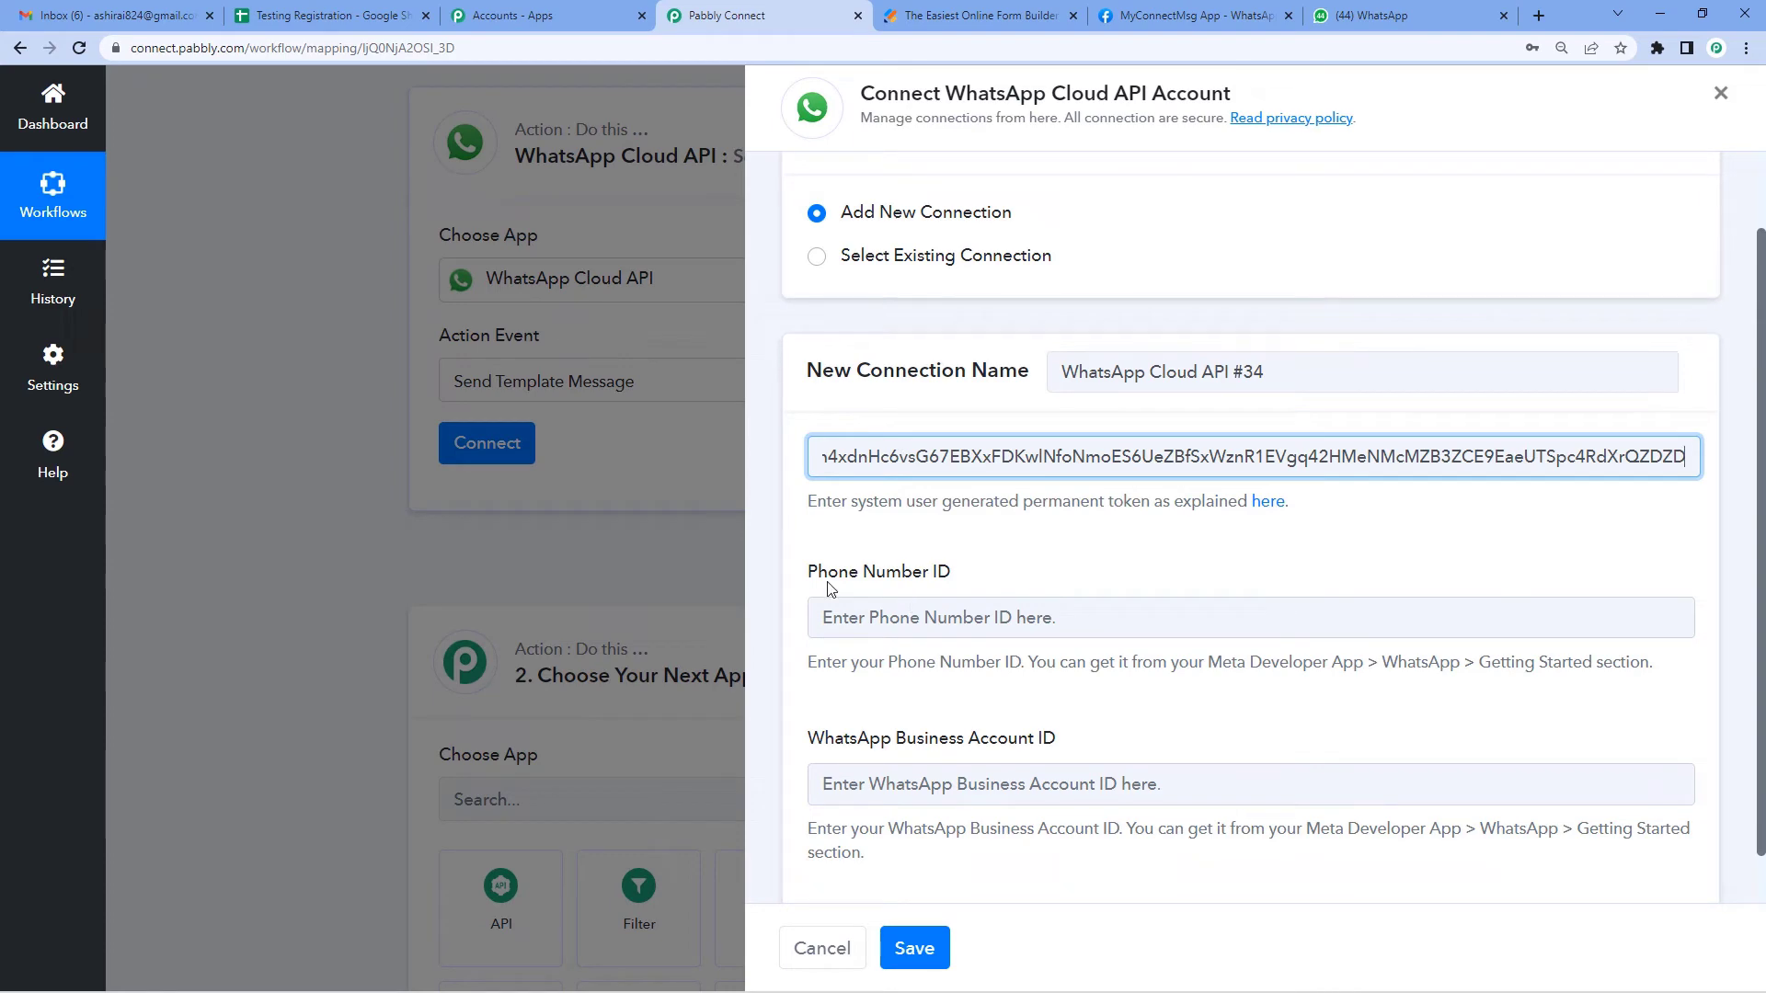
# Step: Copy the phone number ID from the Meta app and paste it into the connection's Phone Number ID field in Pabbly Connect
pyautogui.moveTo(817, 574); pyautogui.dragTo(949, 574)
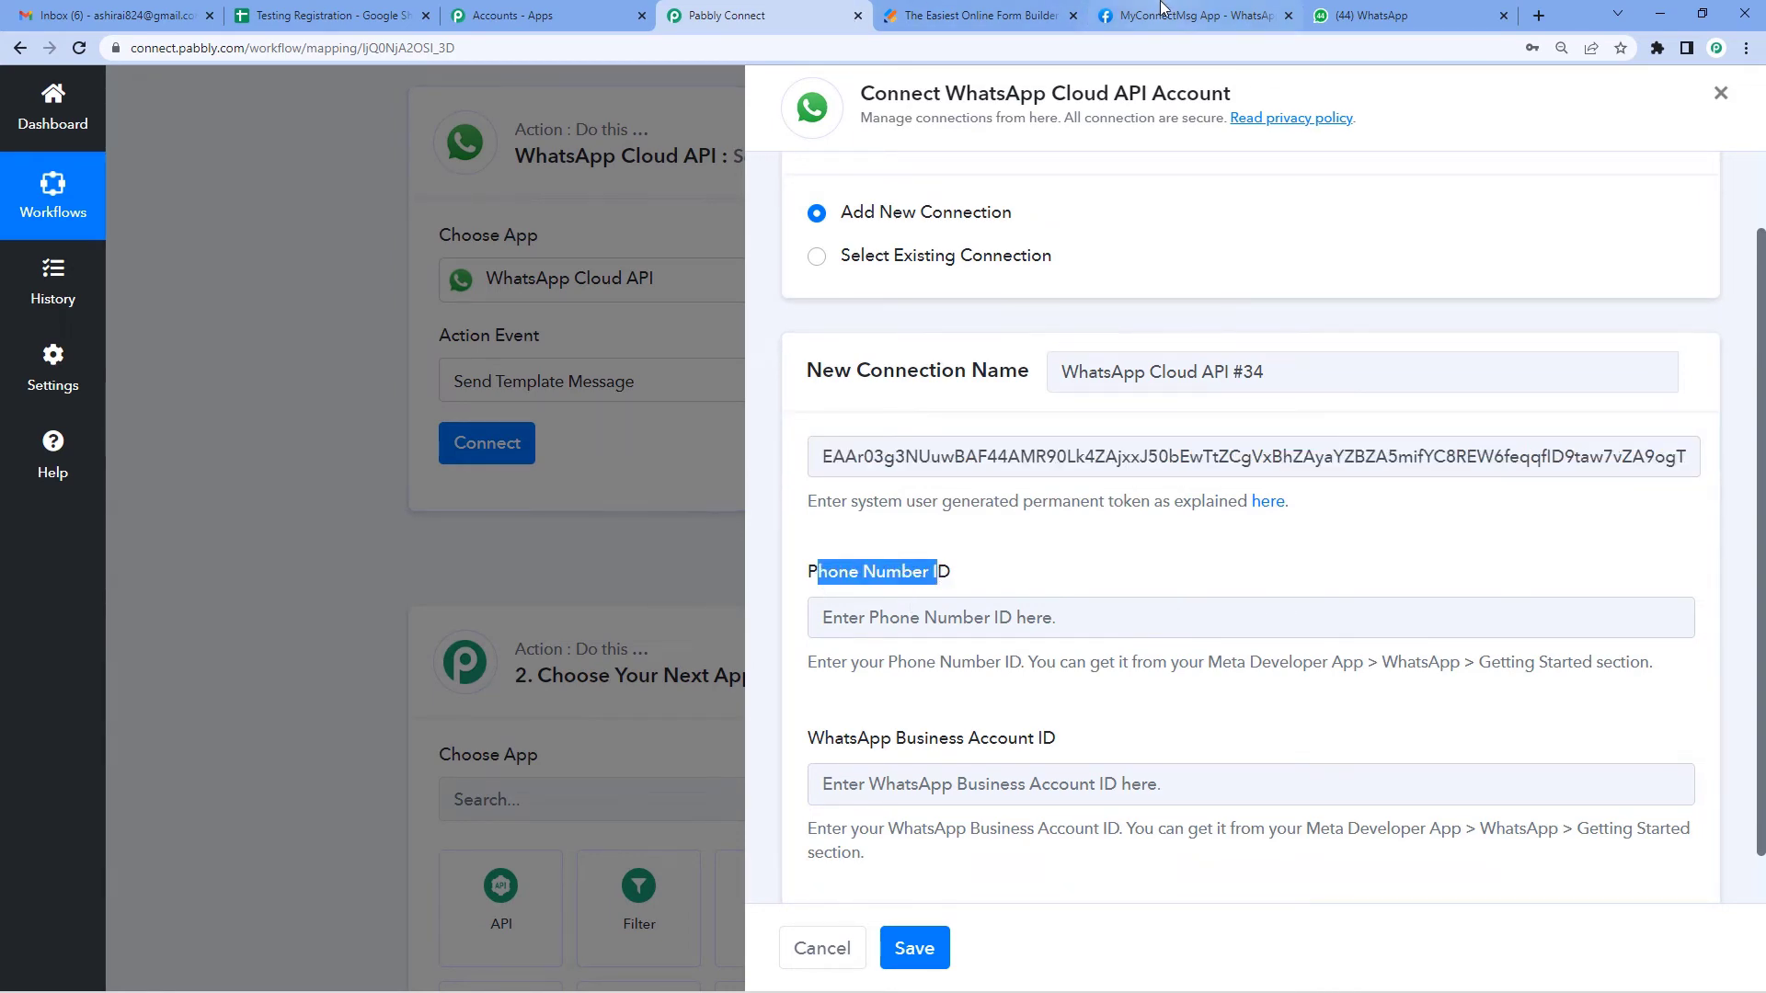
pyautogui.click(1187, 15)
pyautogui.scroll(-3, 721, 524)
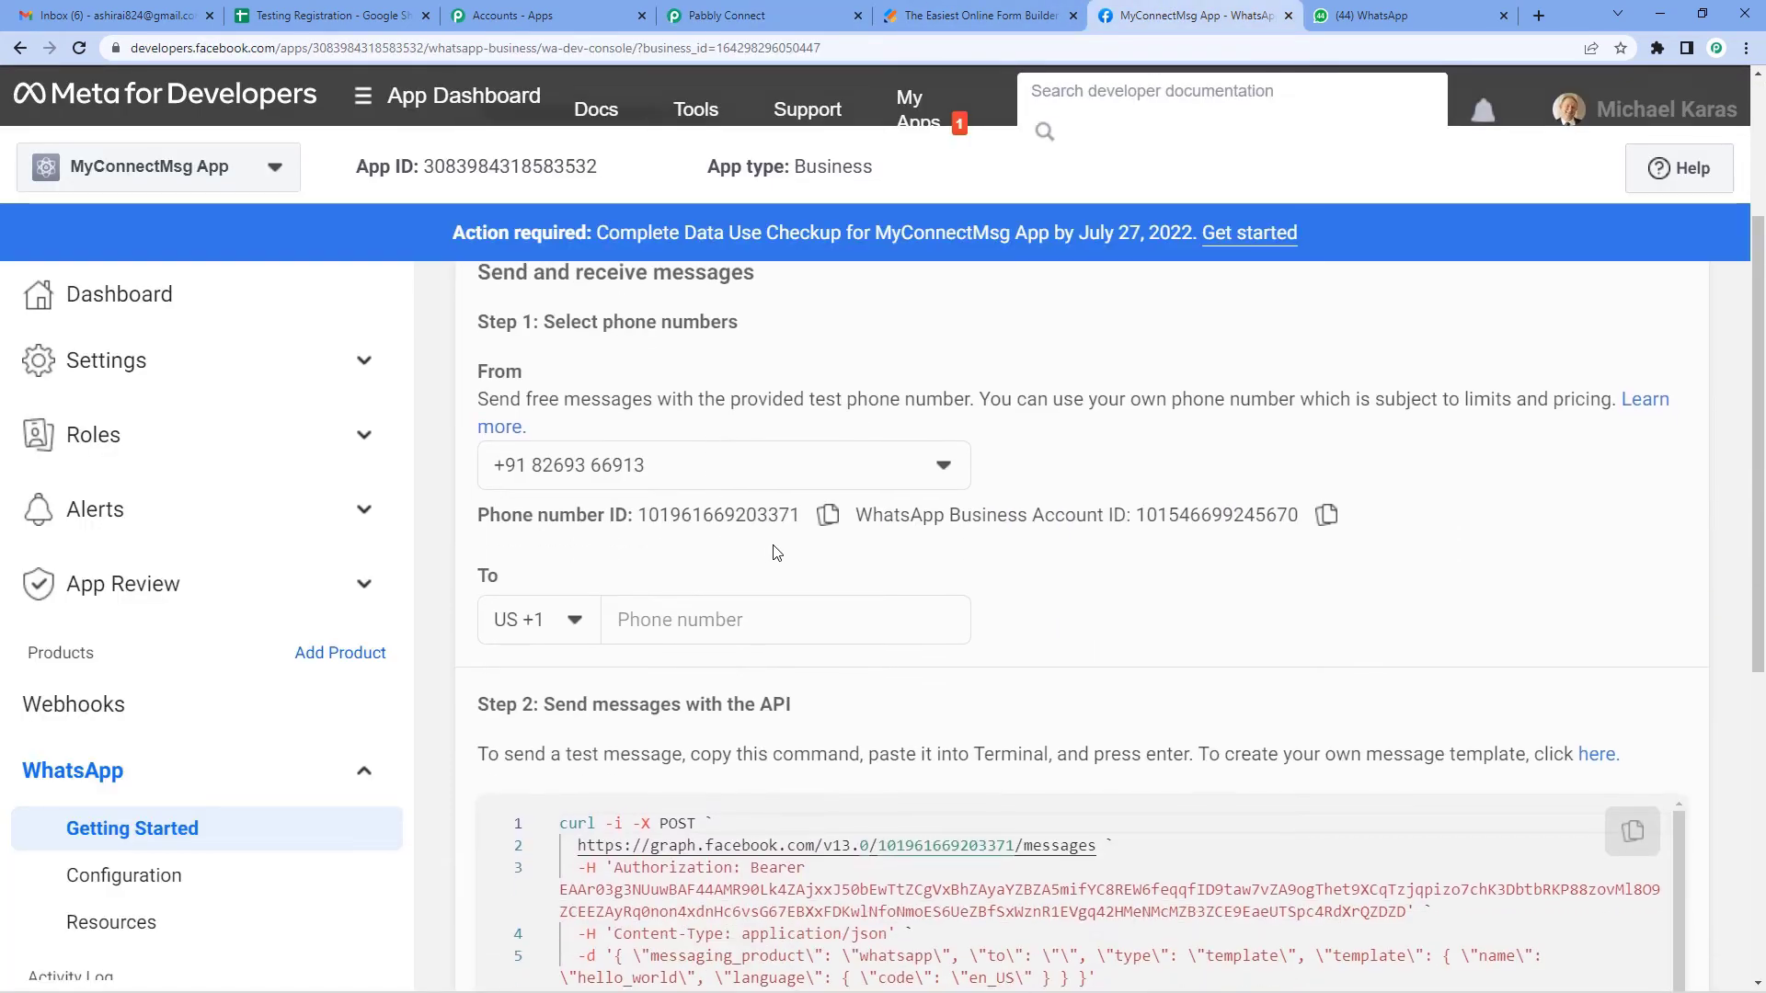
pyautogui.moveTo(481, 514); pyautogui.dragTo(631, 518)
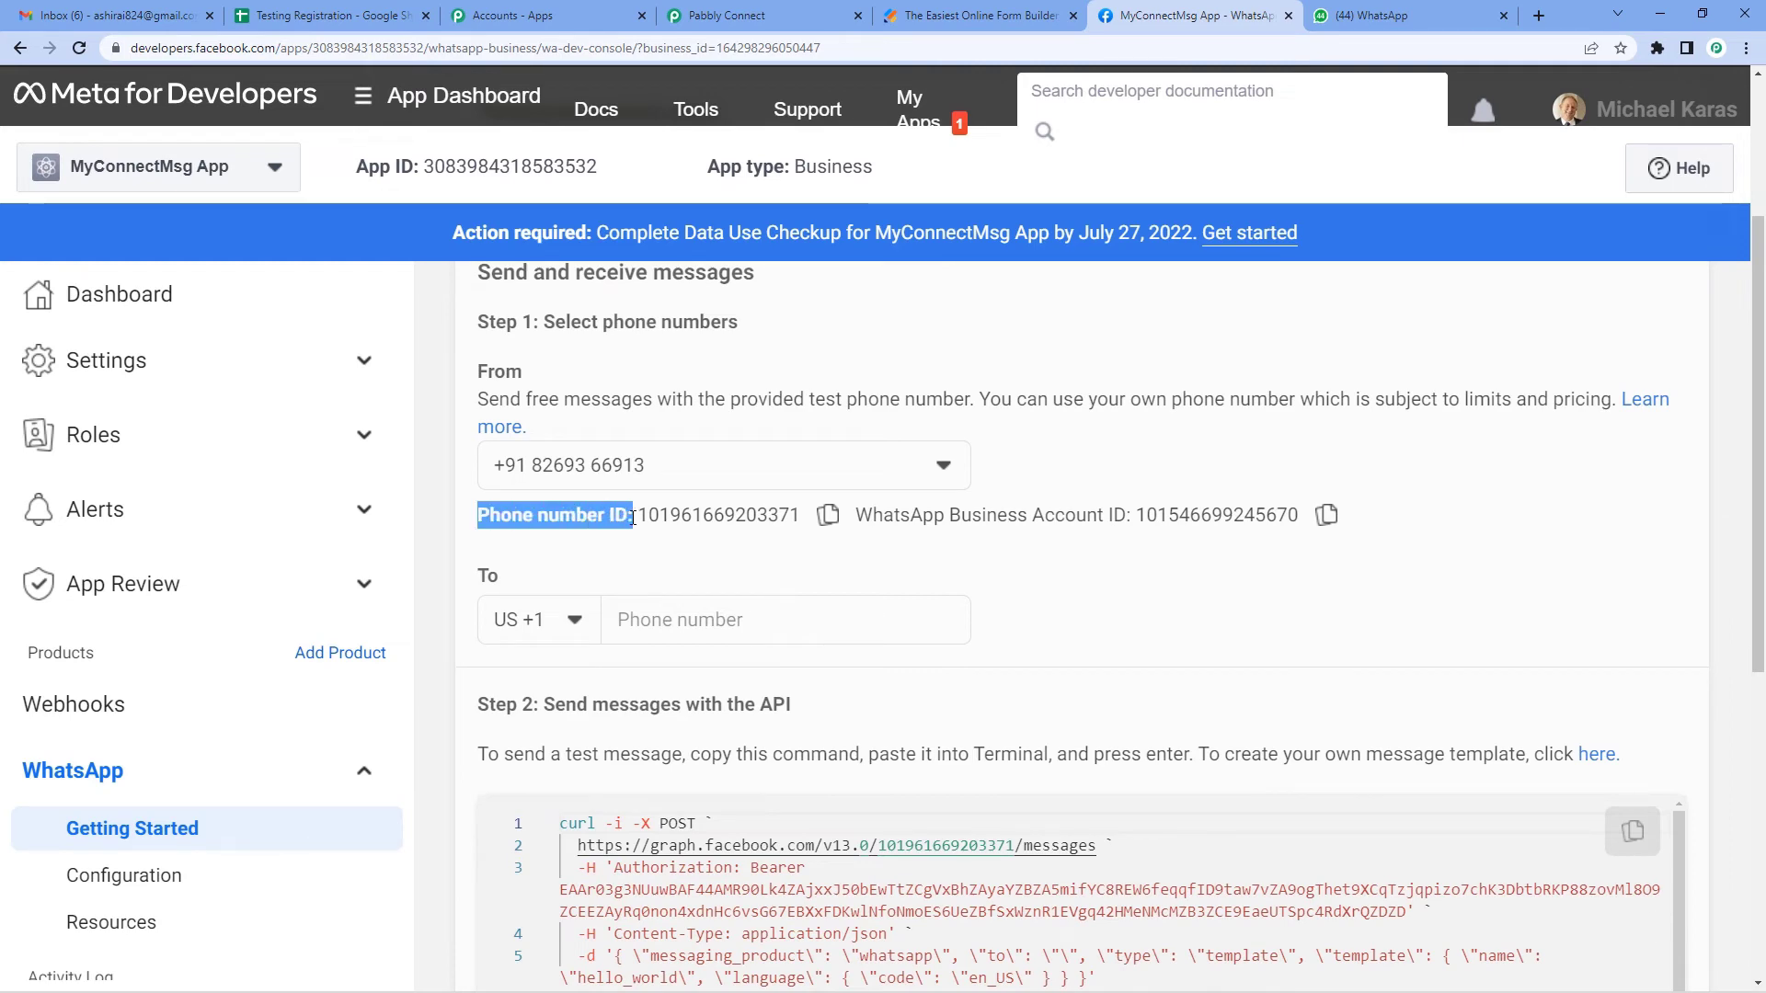
pyautogui.click(827, 515)
pyautogui.click(730, 11)
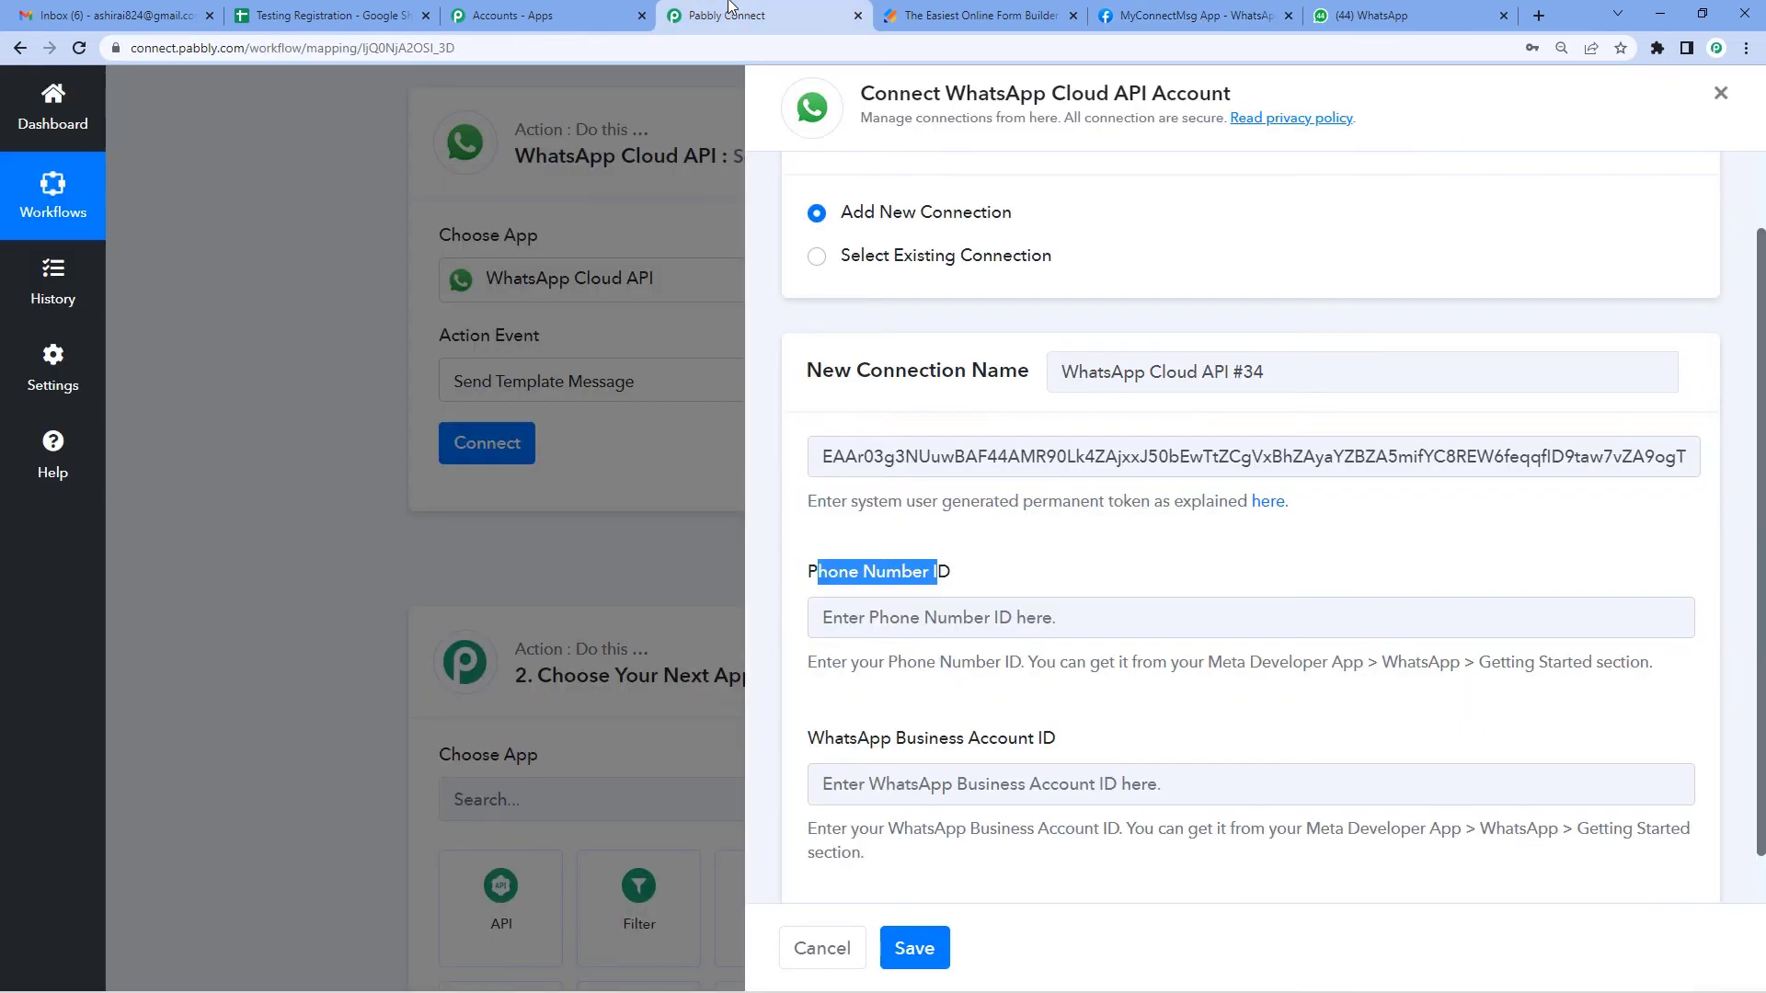
pyautogui.click(881, 616)
pyautogui.hotkey('ctrl', 'v')
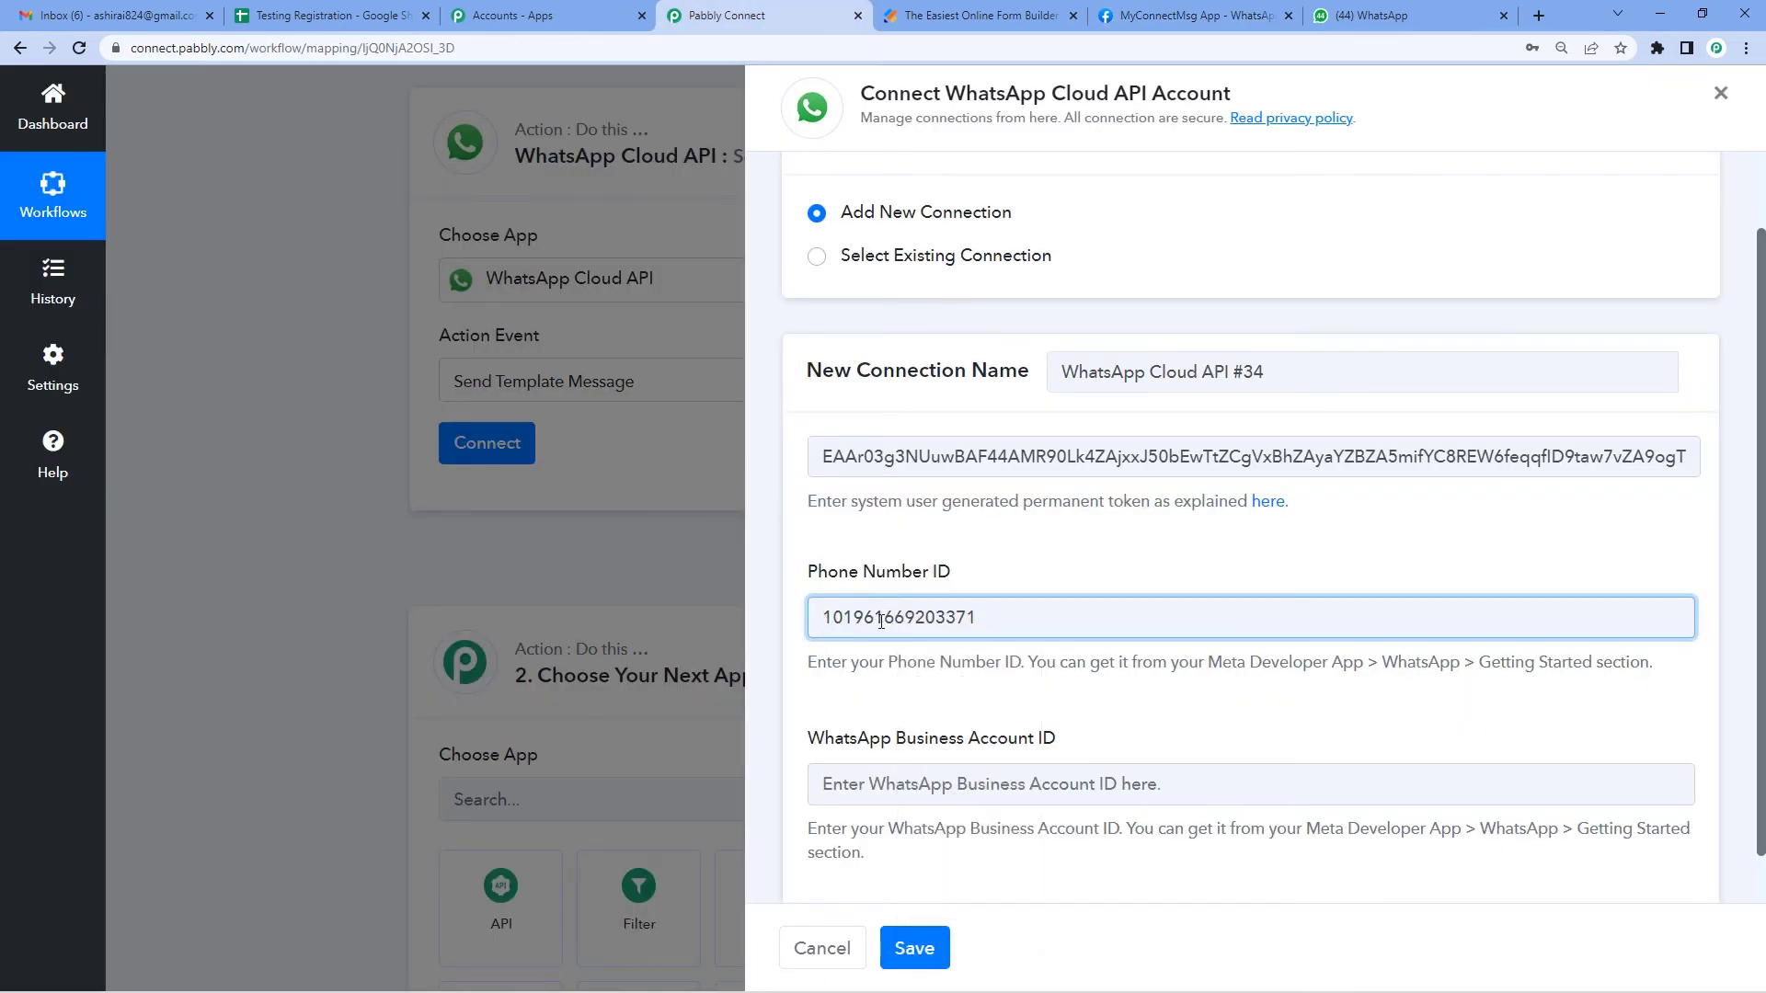
# Step: Copy the WhatsApp Business Account ID from Meta into the matching Pabbly Connect field and save the connection
pyautogui.moveTo(813, 743); pyautogui.dragTo(1076, 752)
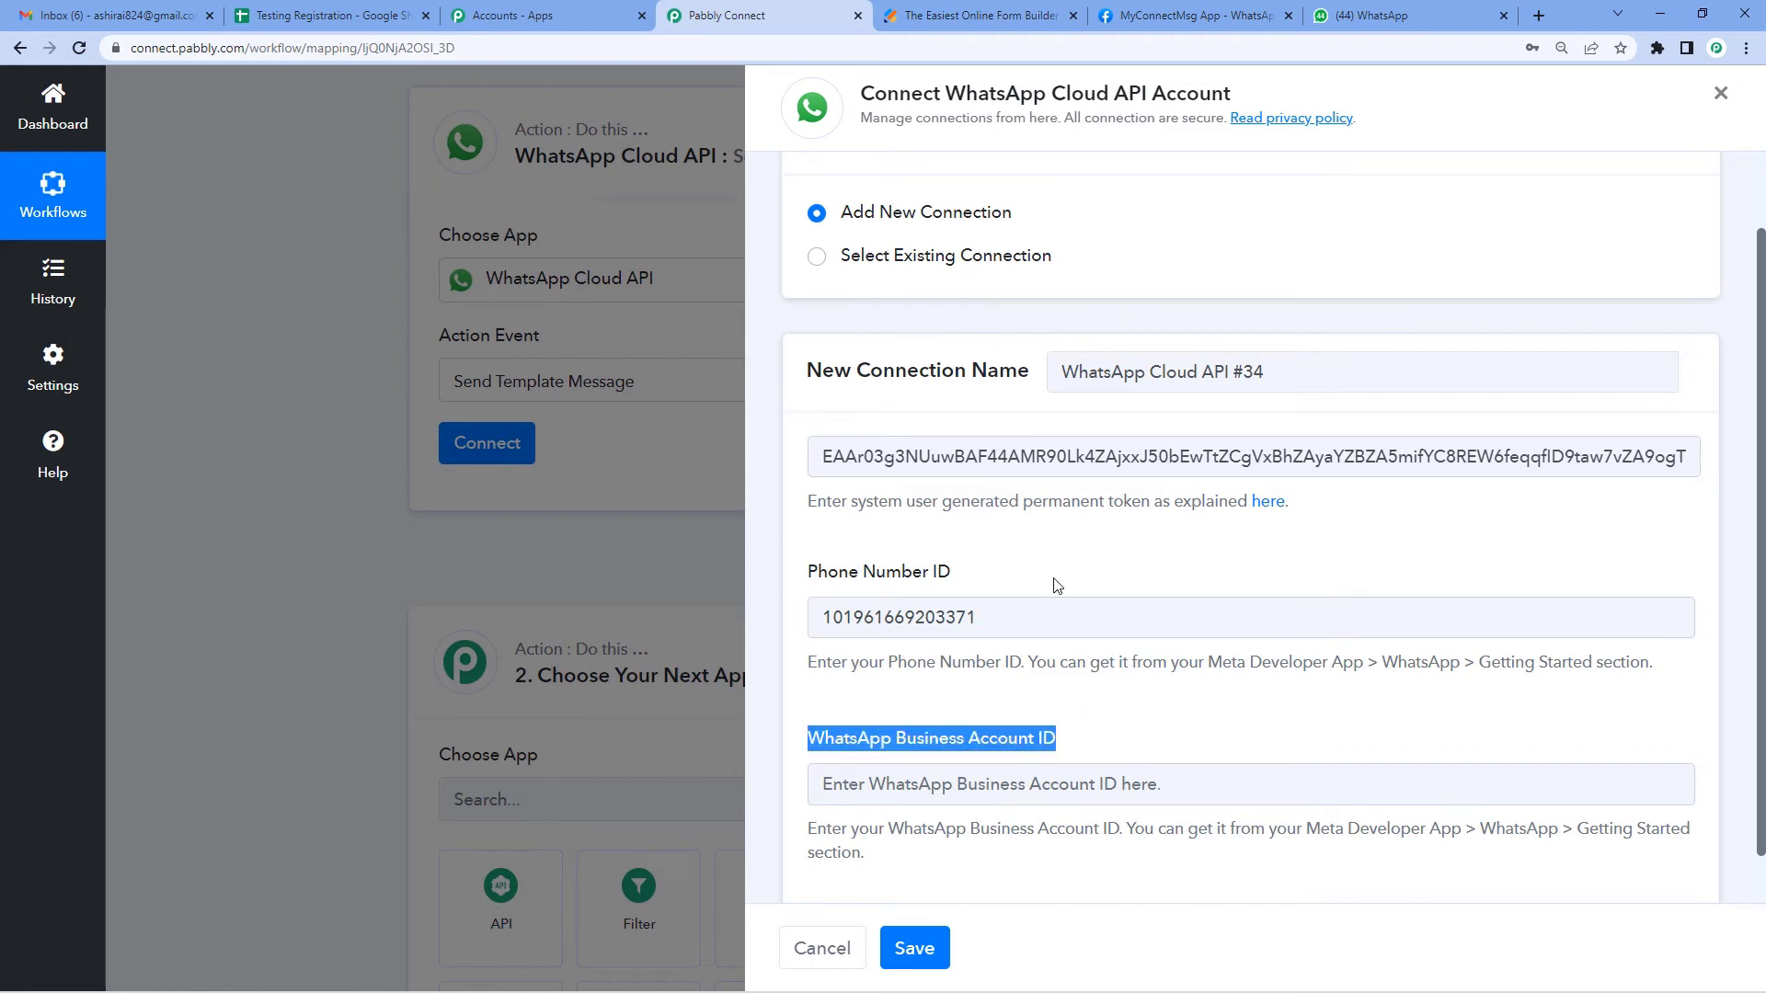
pyautogui.click(1187, 16)
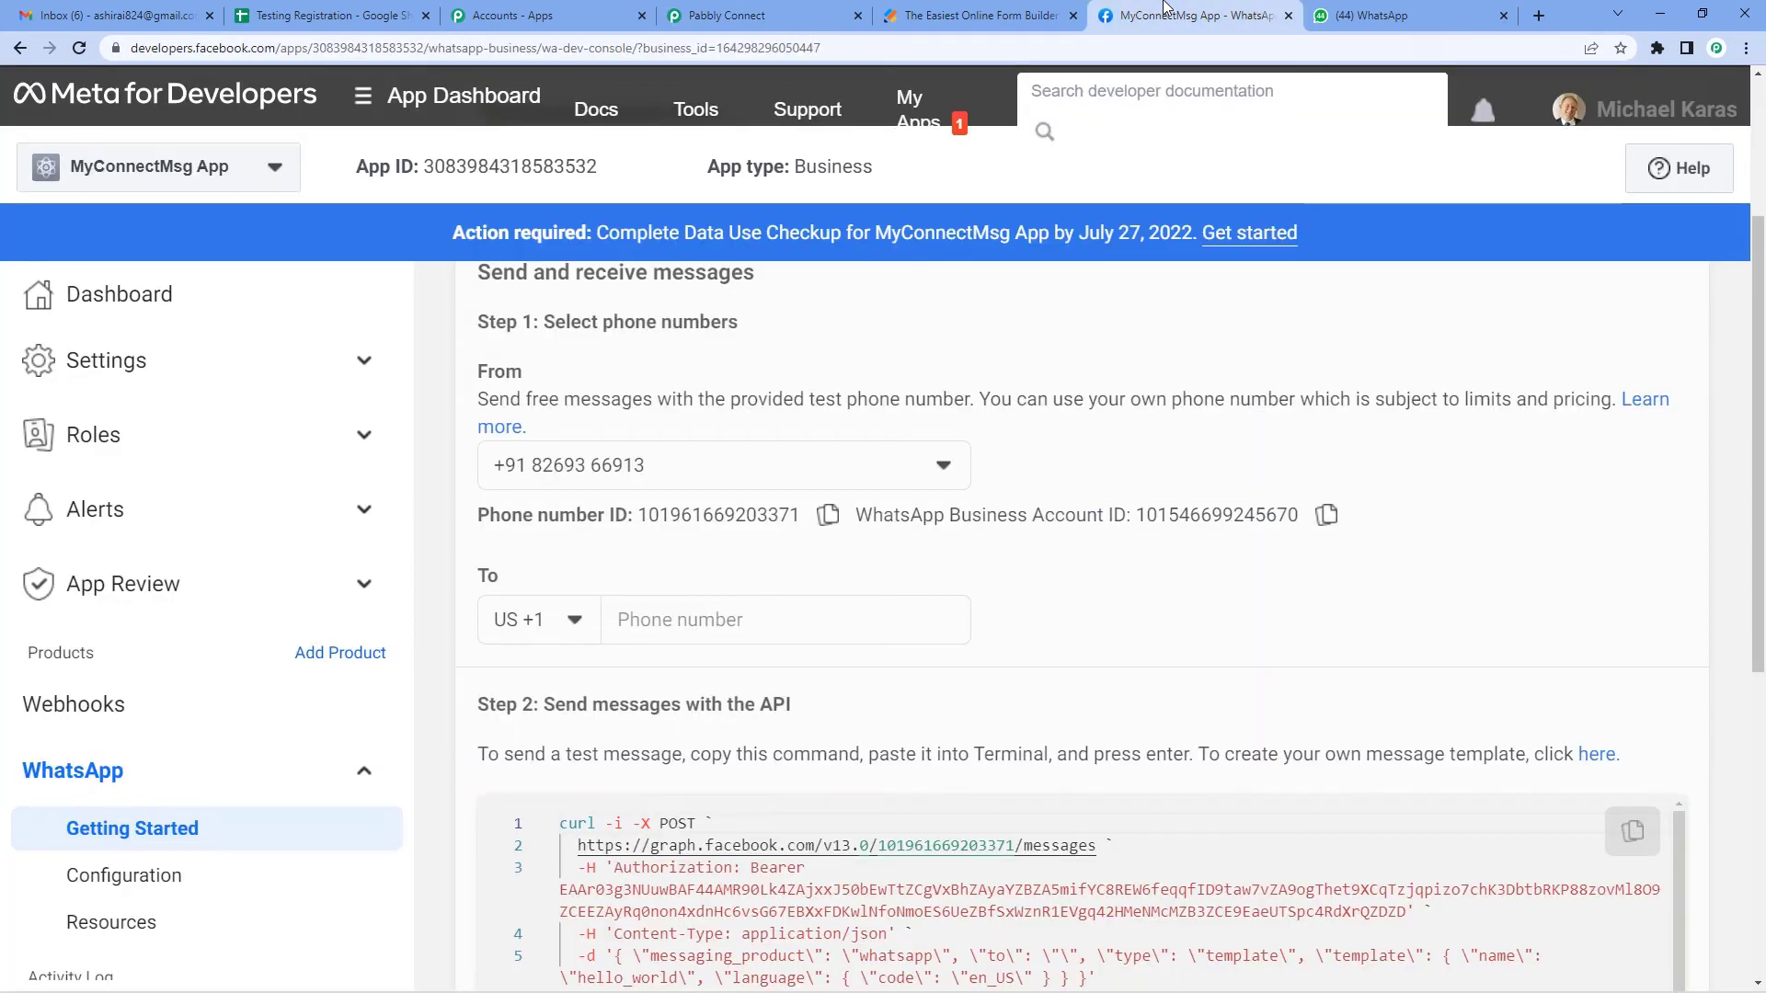
pyautogui.scroll(-1, 800, 414)
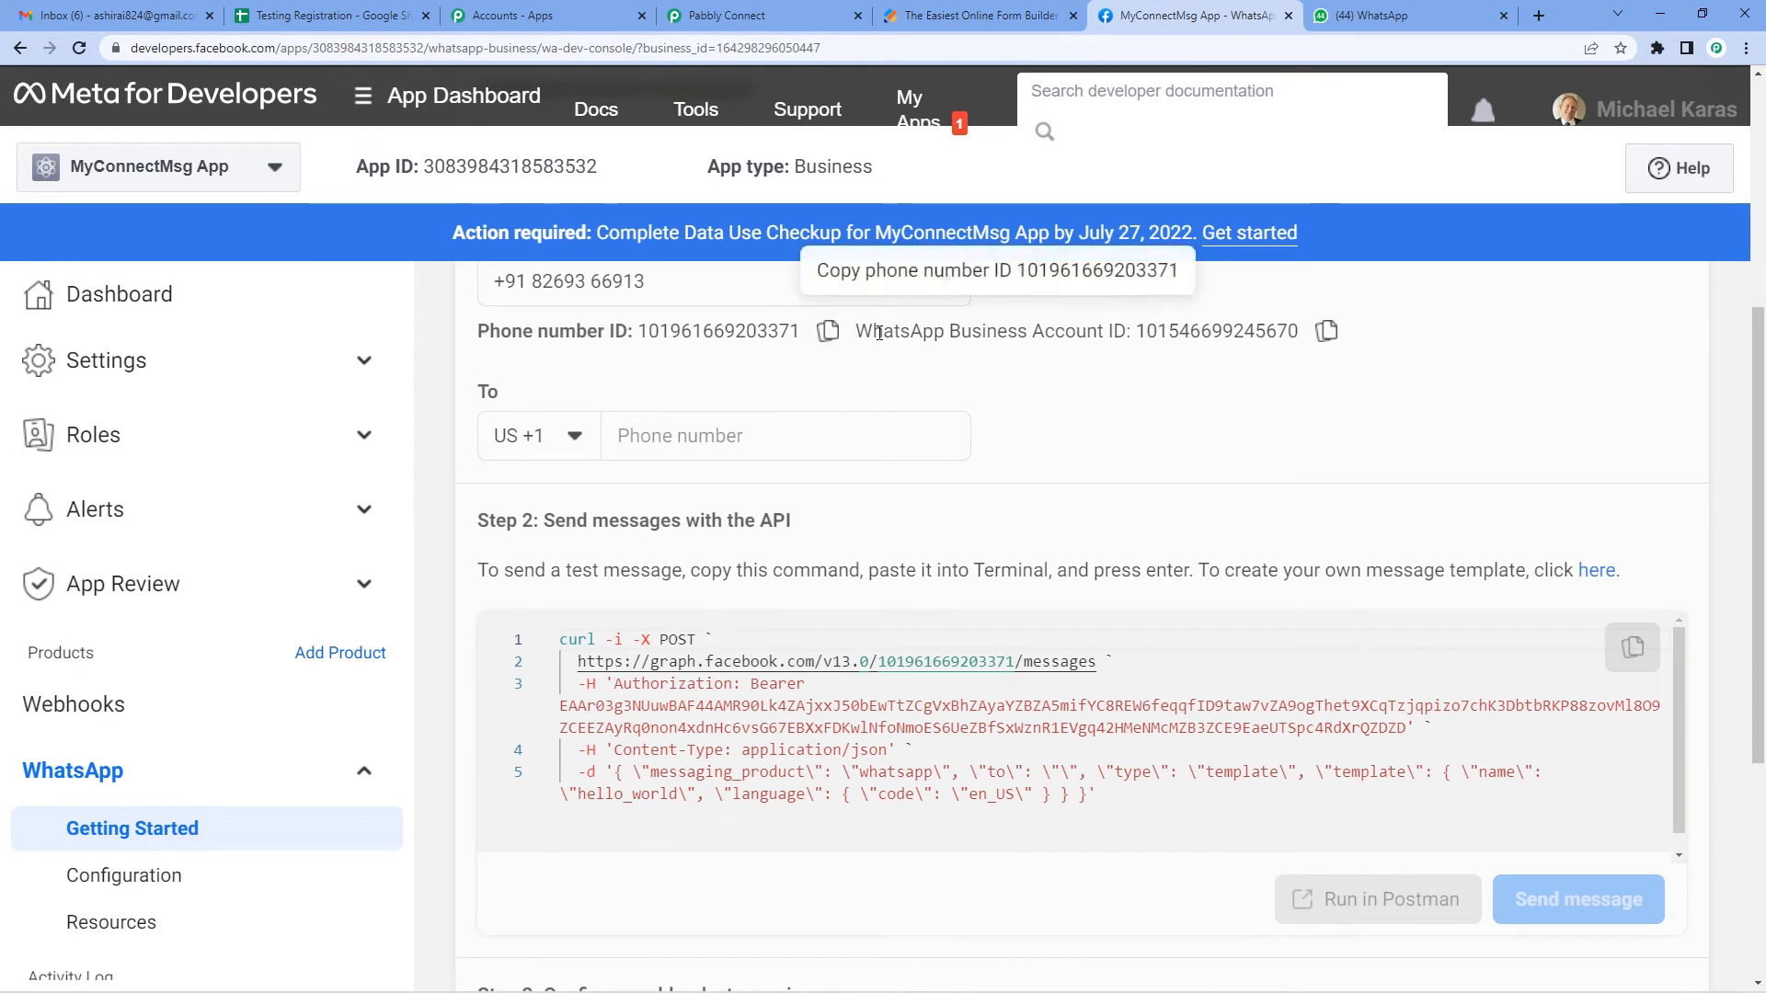
pyautogui.moveTo(856, 331); pyautogui.dragTo(1128, 331)
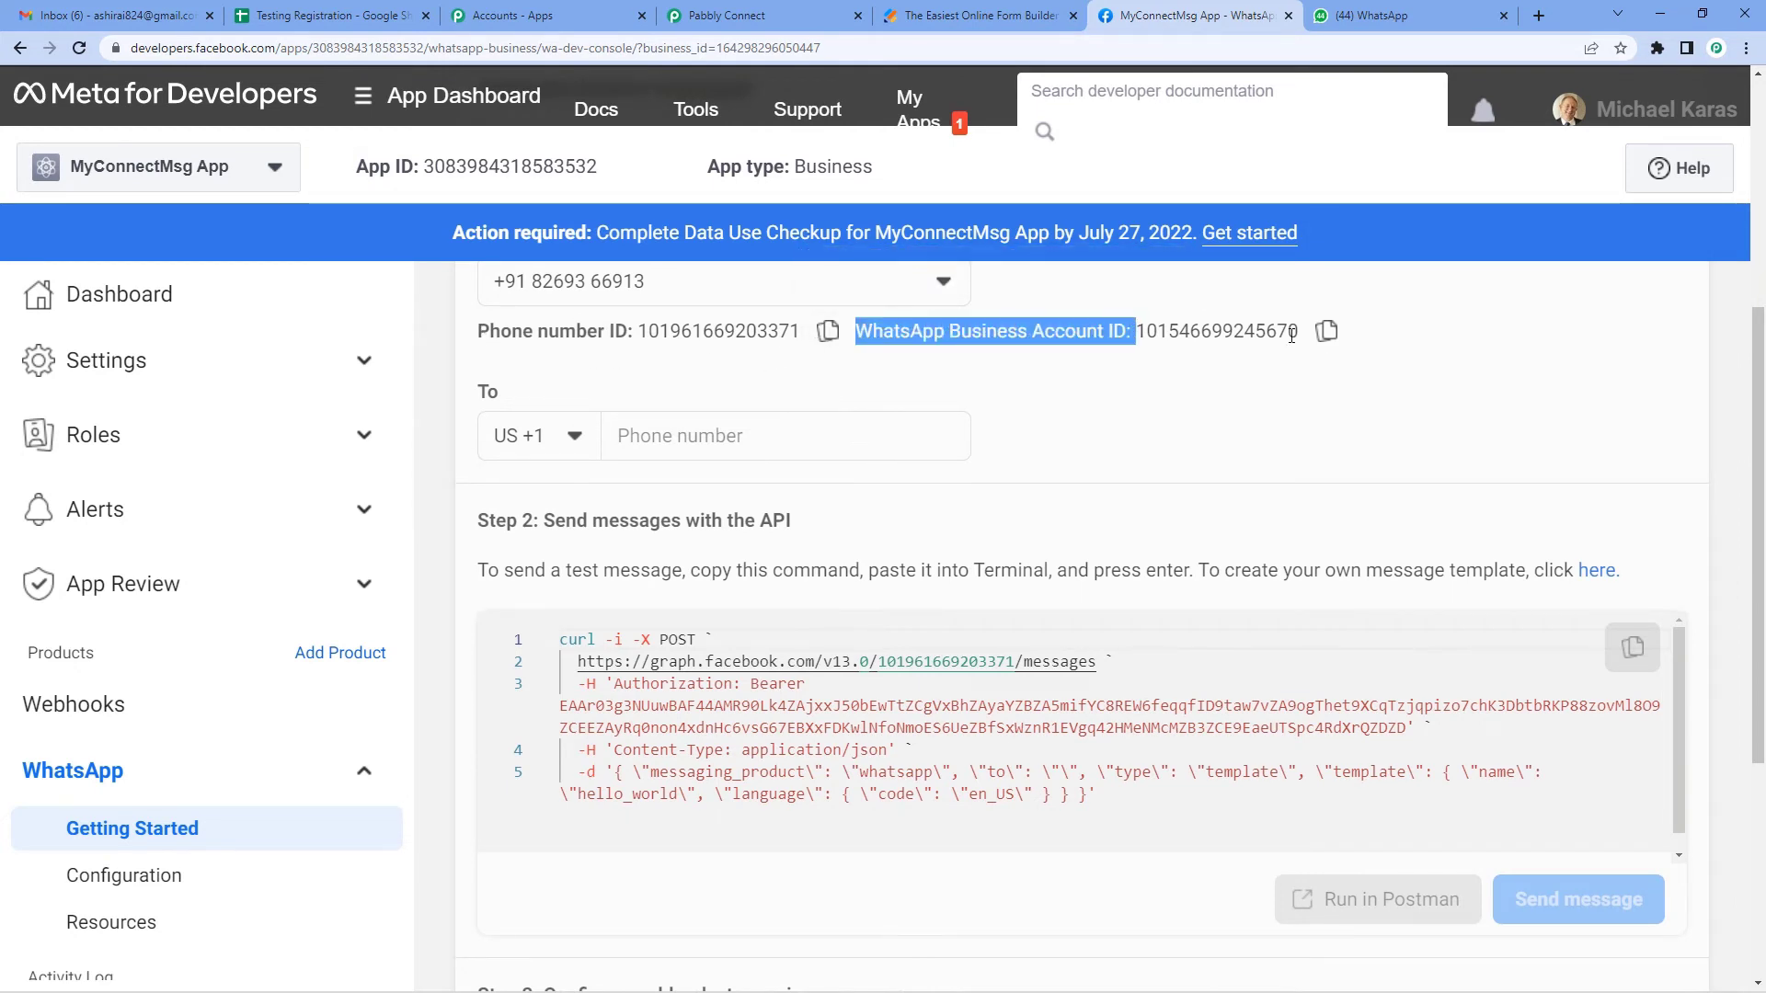
pyautogui.click(1326, 331)
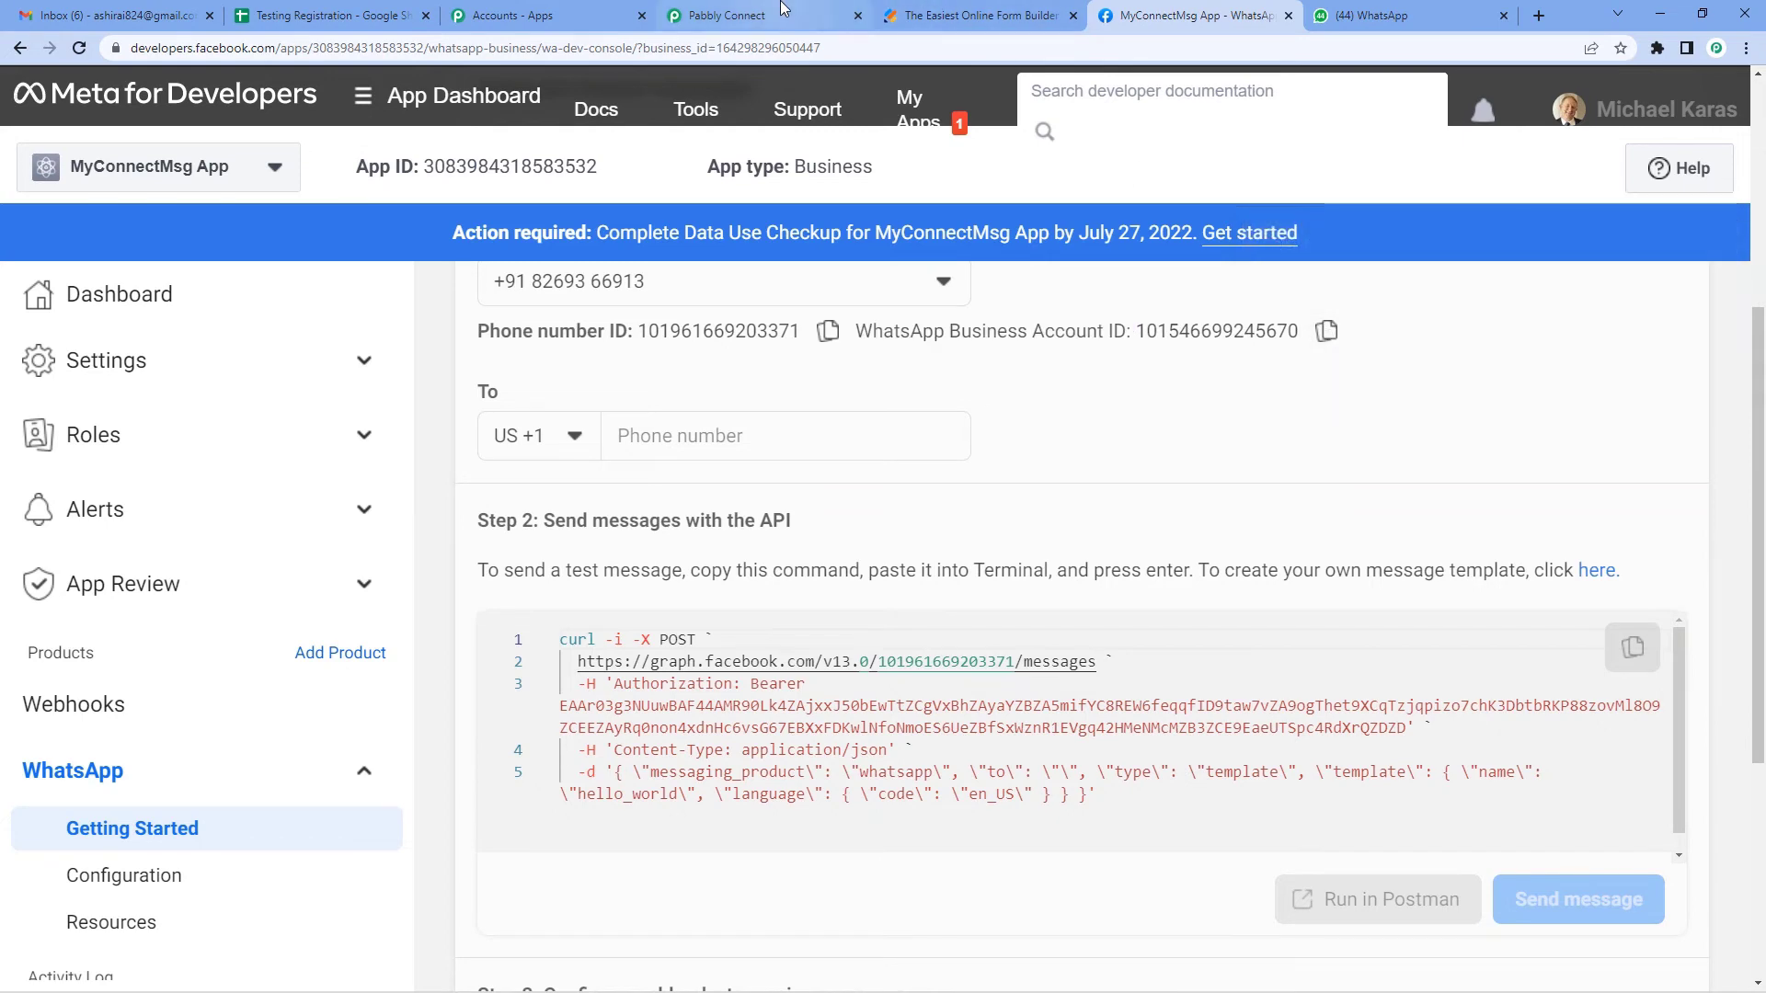
pyautogui.click(754, 15)
pyautogui.click(901, 780)
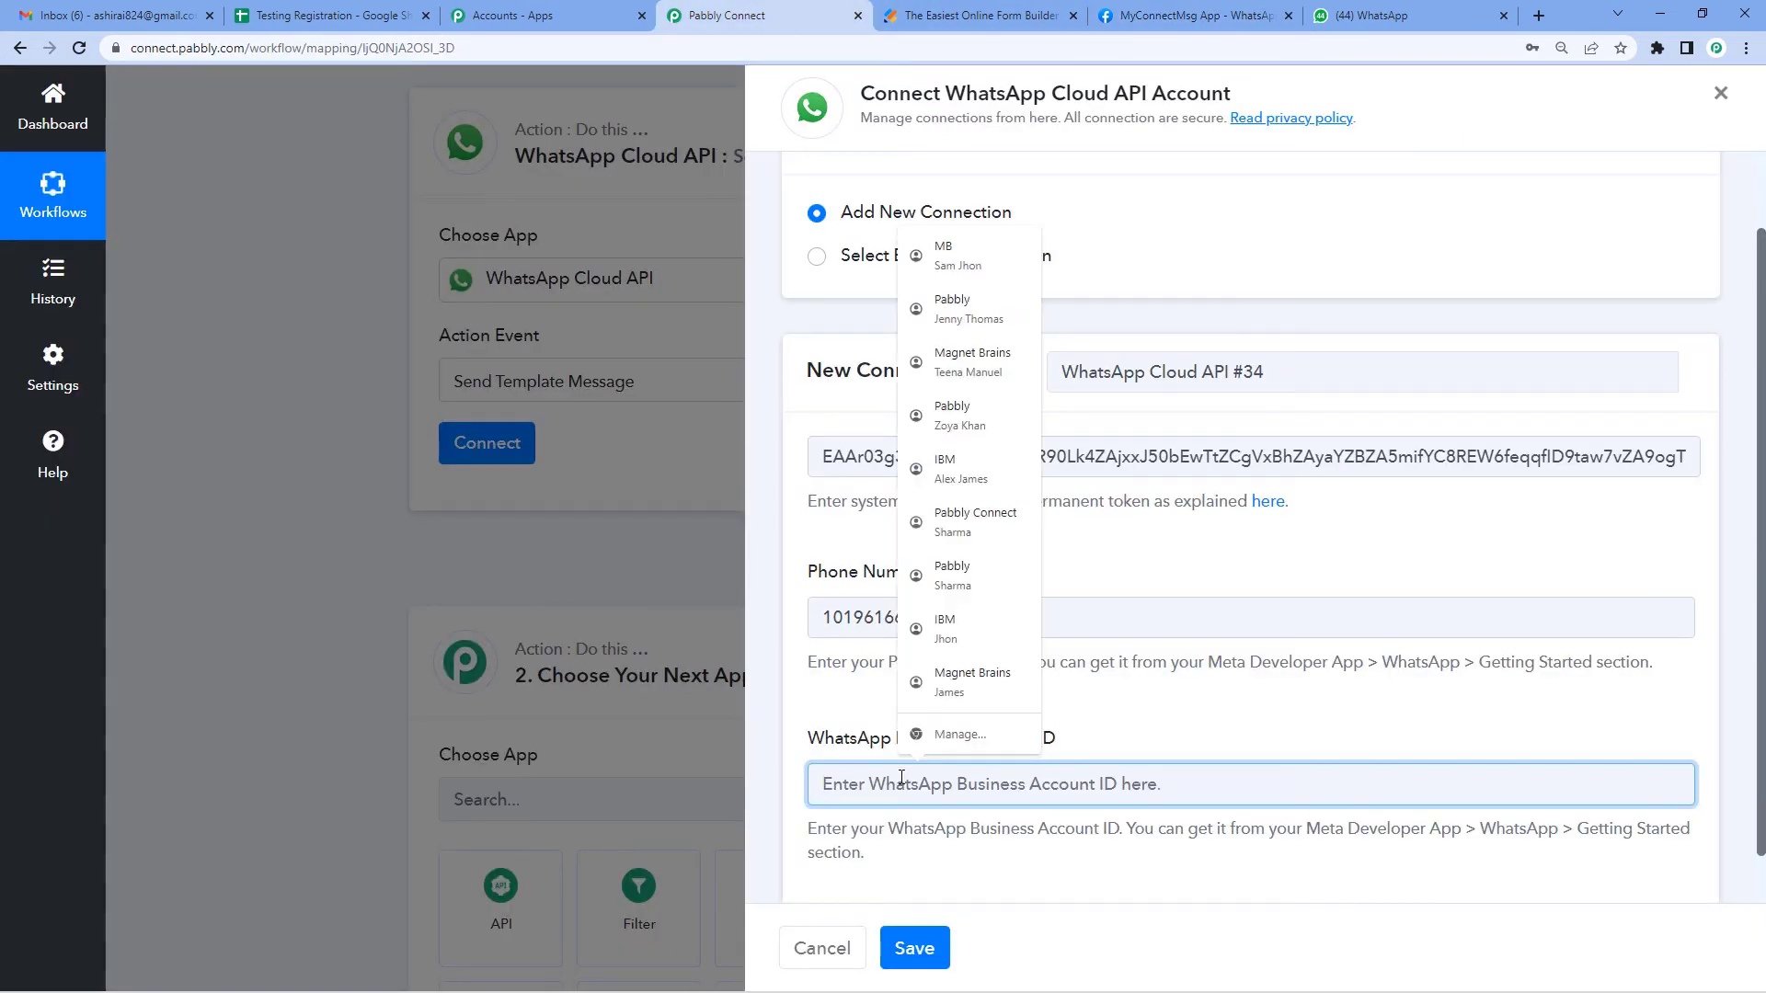
pyautogui.hotkey('ctrl', 'v')
pyautogui.scroll(-1, 911, 828)
pyautogui.click(914, 948)
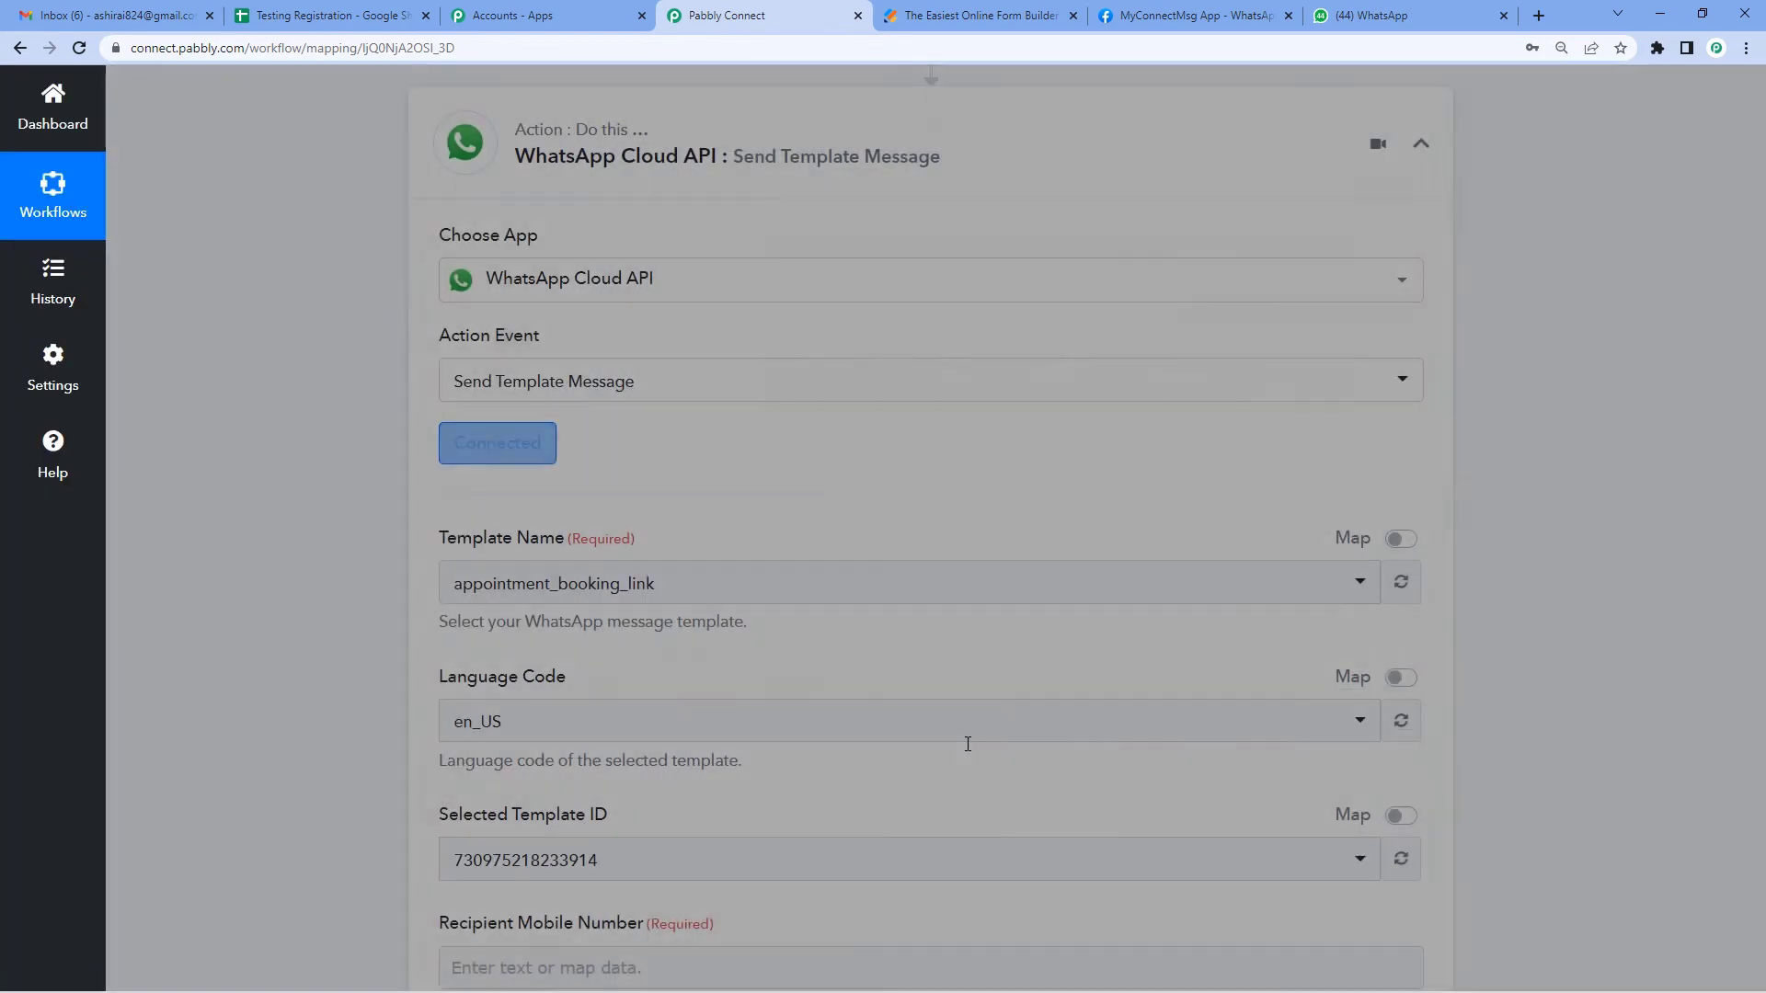
pyautogui.scroll(-3, 967, 743)
pyautogui.scroll(4, 936, 735)
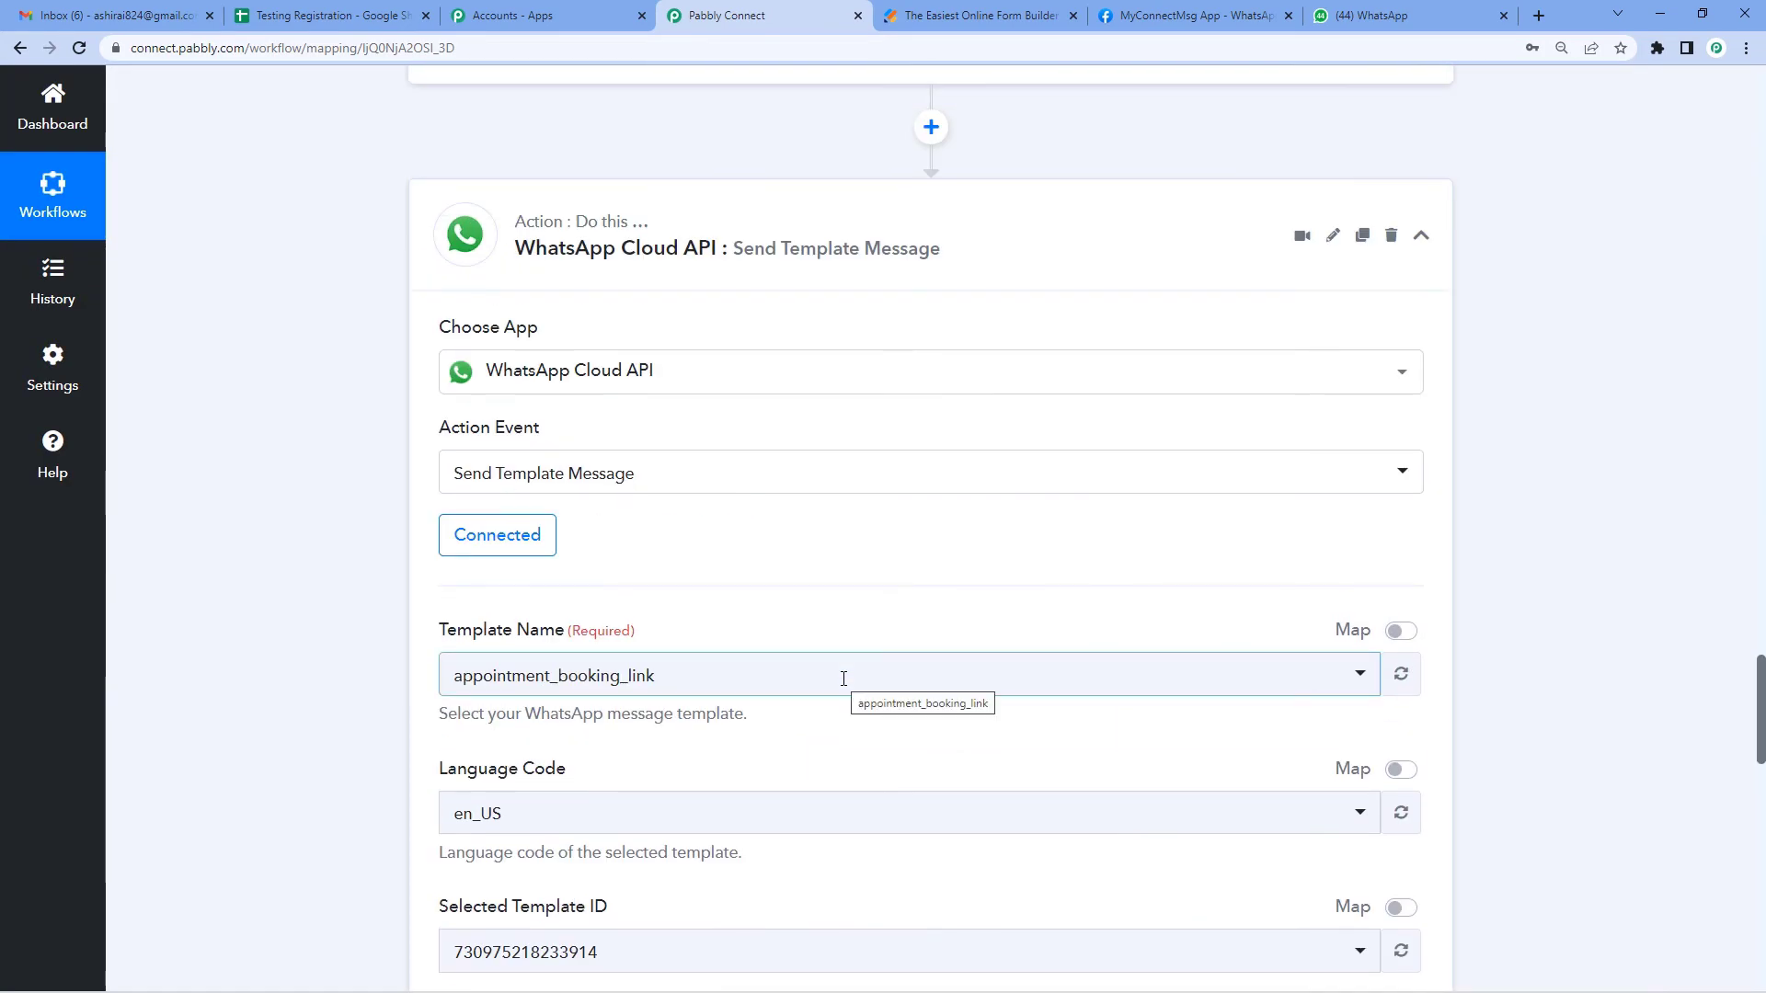
pyautogui.scroll(2, 842, 681)
pyautogui.scroll(-2, 841, 680)
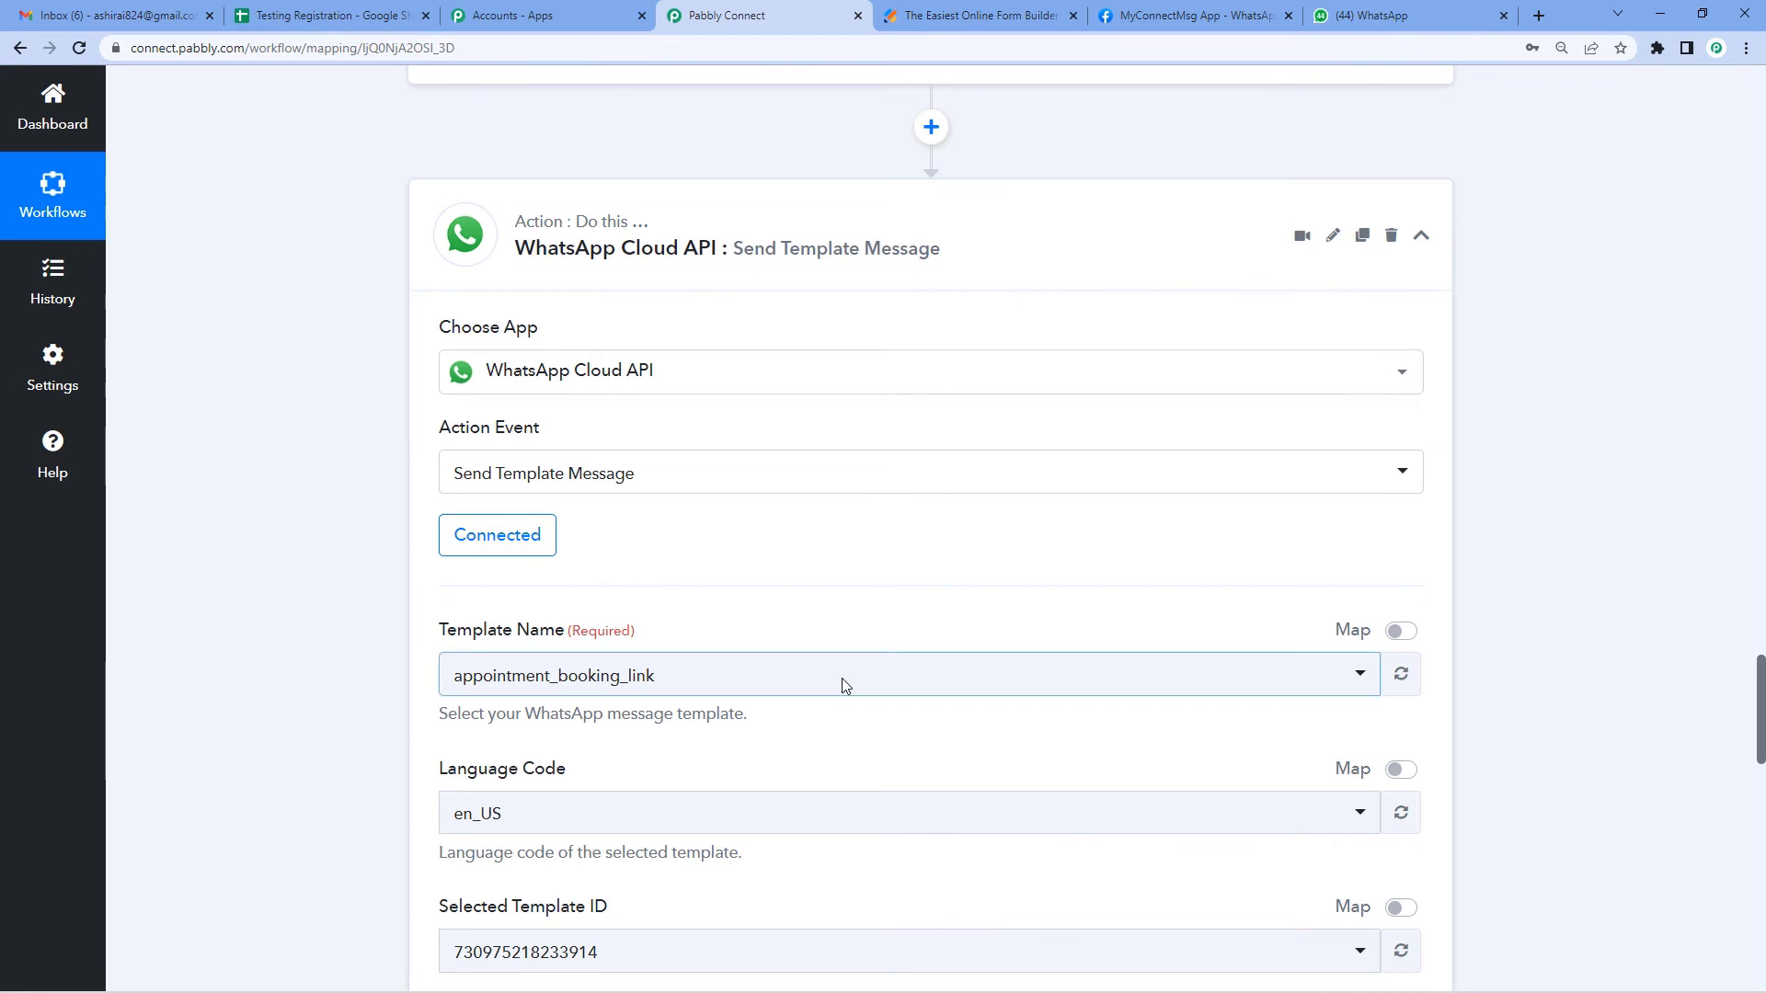
pyautogui.scroll(-3, 834, 679)
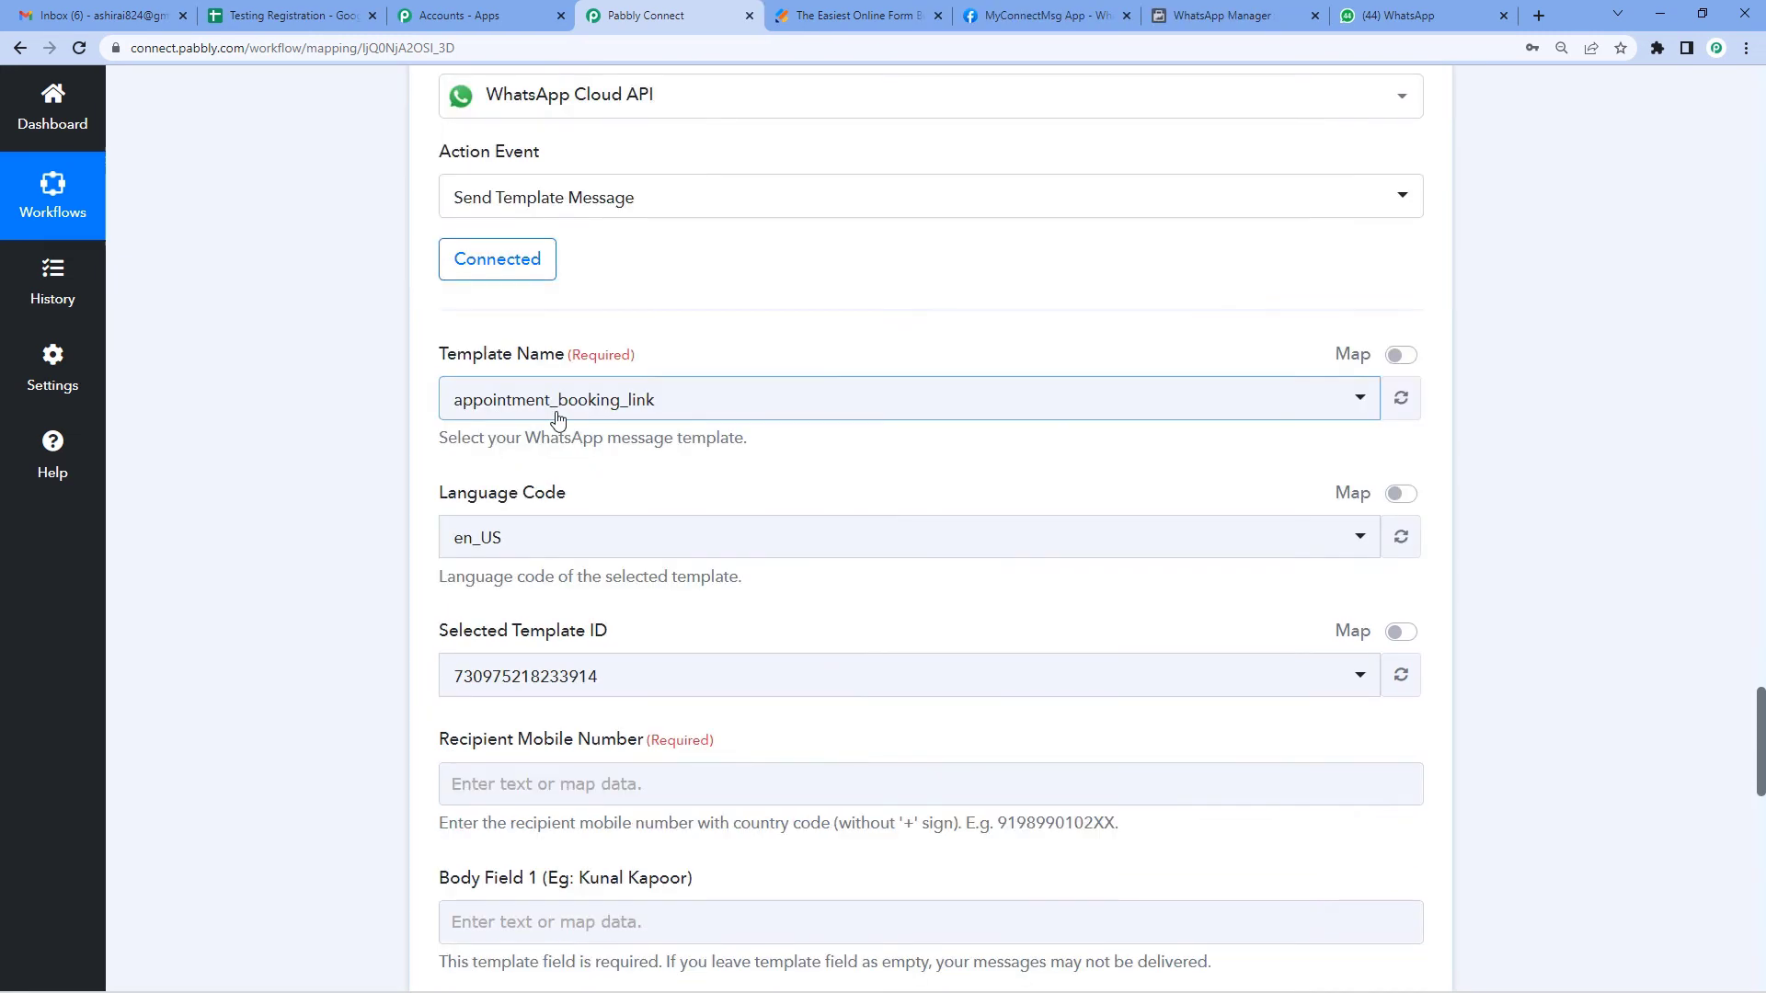
# Step: Choose patient_registration_confirmation as the WhatsApp message template for the Send Template Message action
pyautogui.click(555, 416)
pyautogui.write('pati')
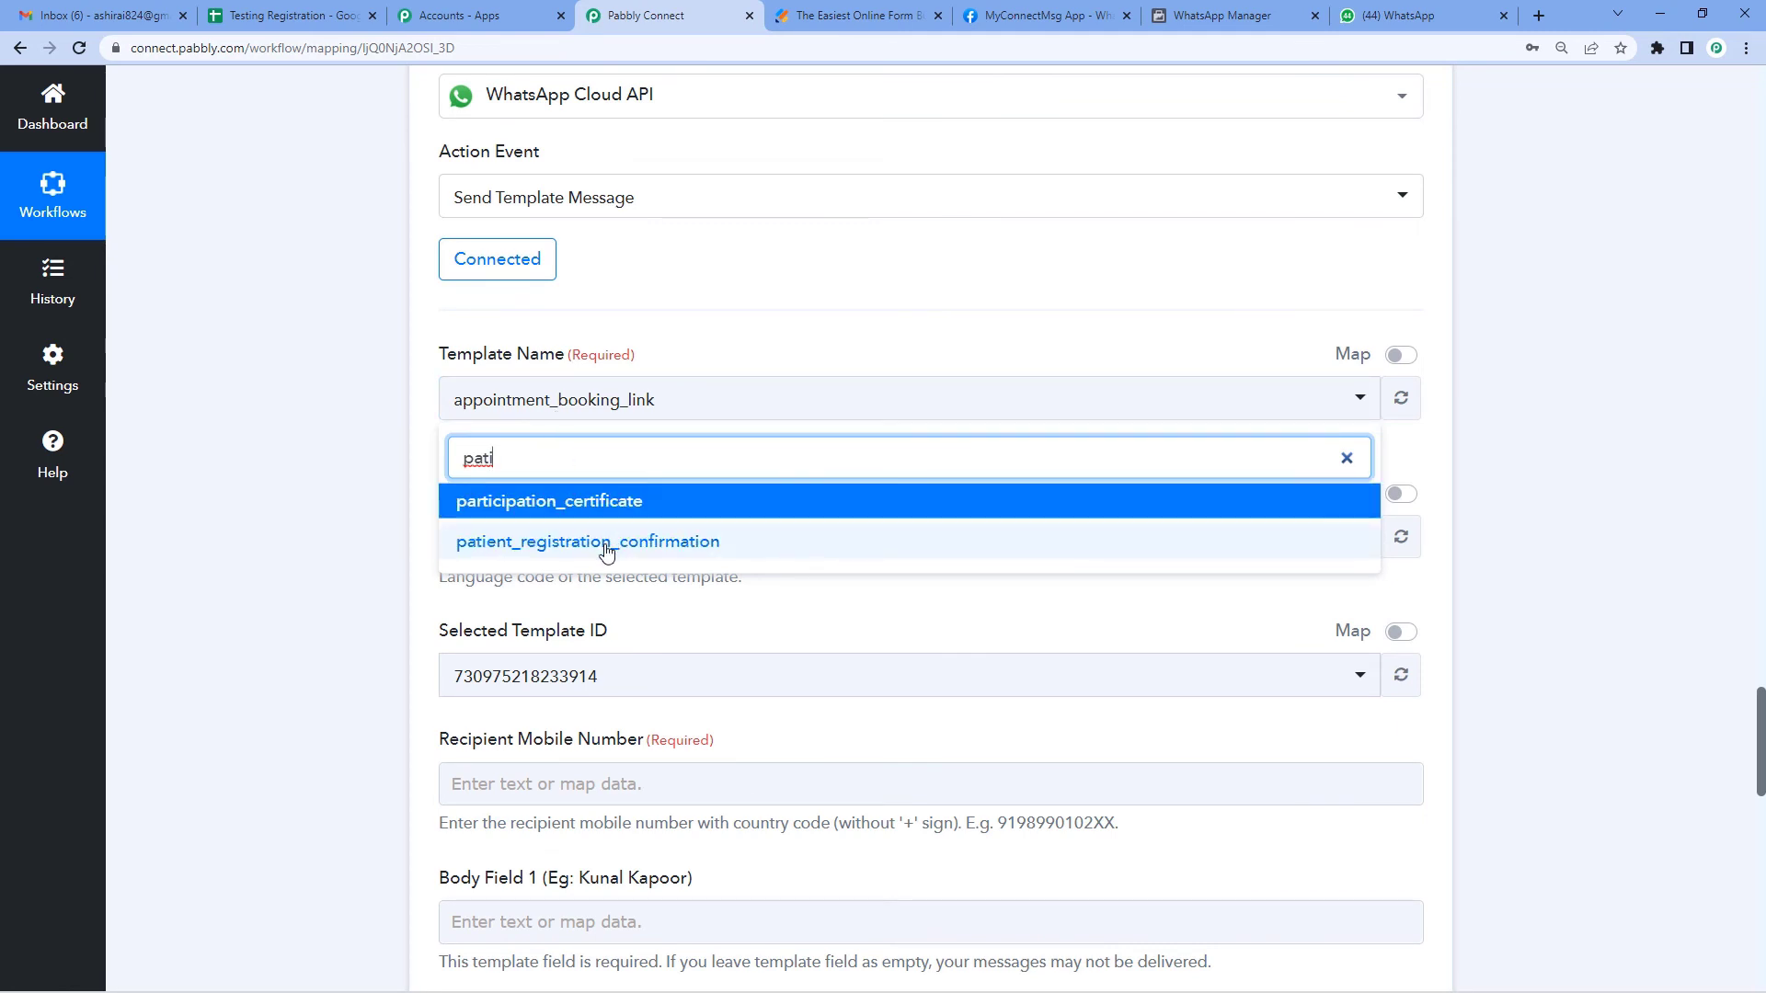
pyautogui.click(607, 543)
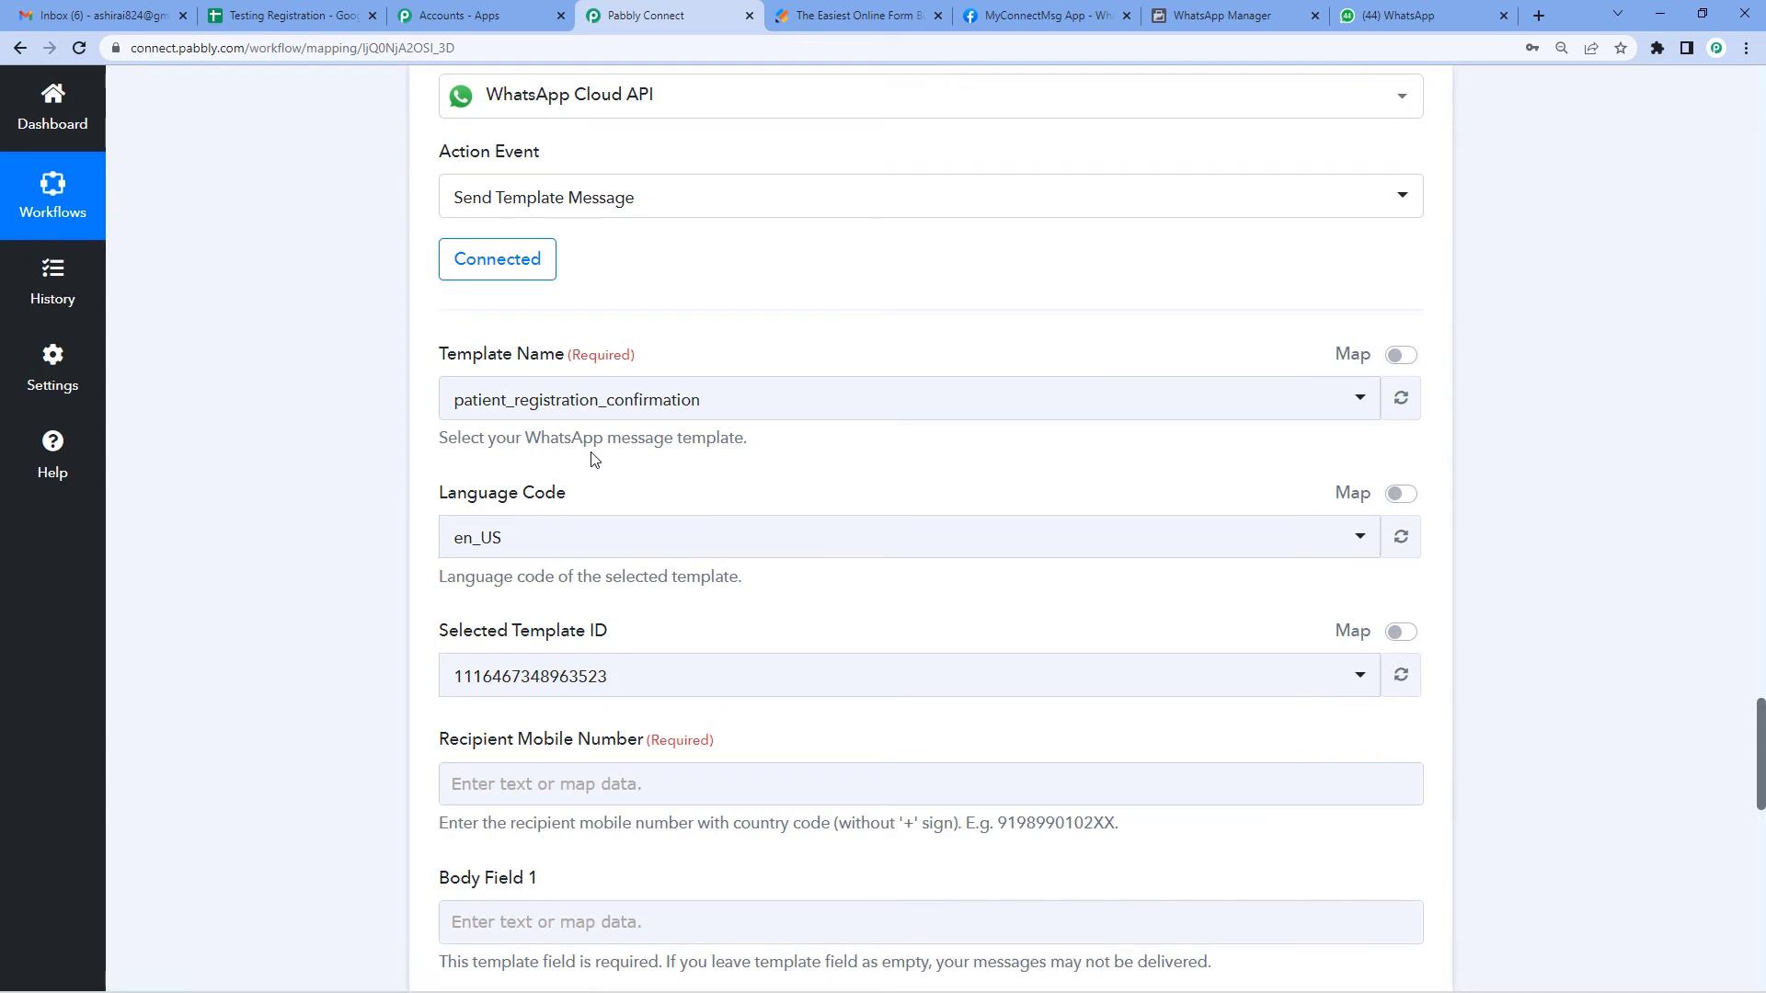
# Step: Switch to WhatsApp Manager and review the message text and variables of the patient_registration_confirmation template
pyautogui.click(1174, 11)
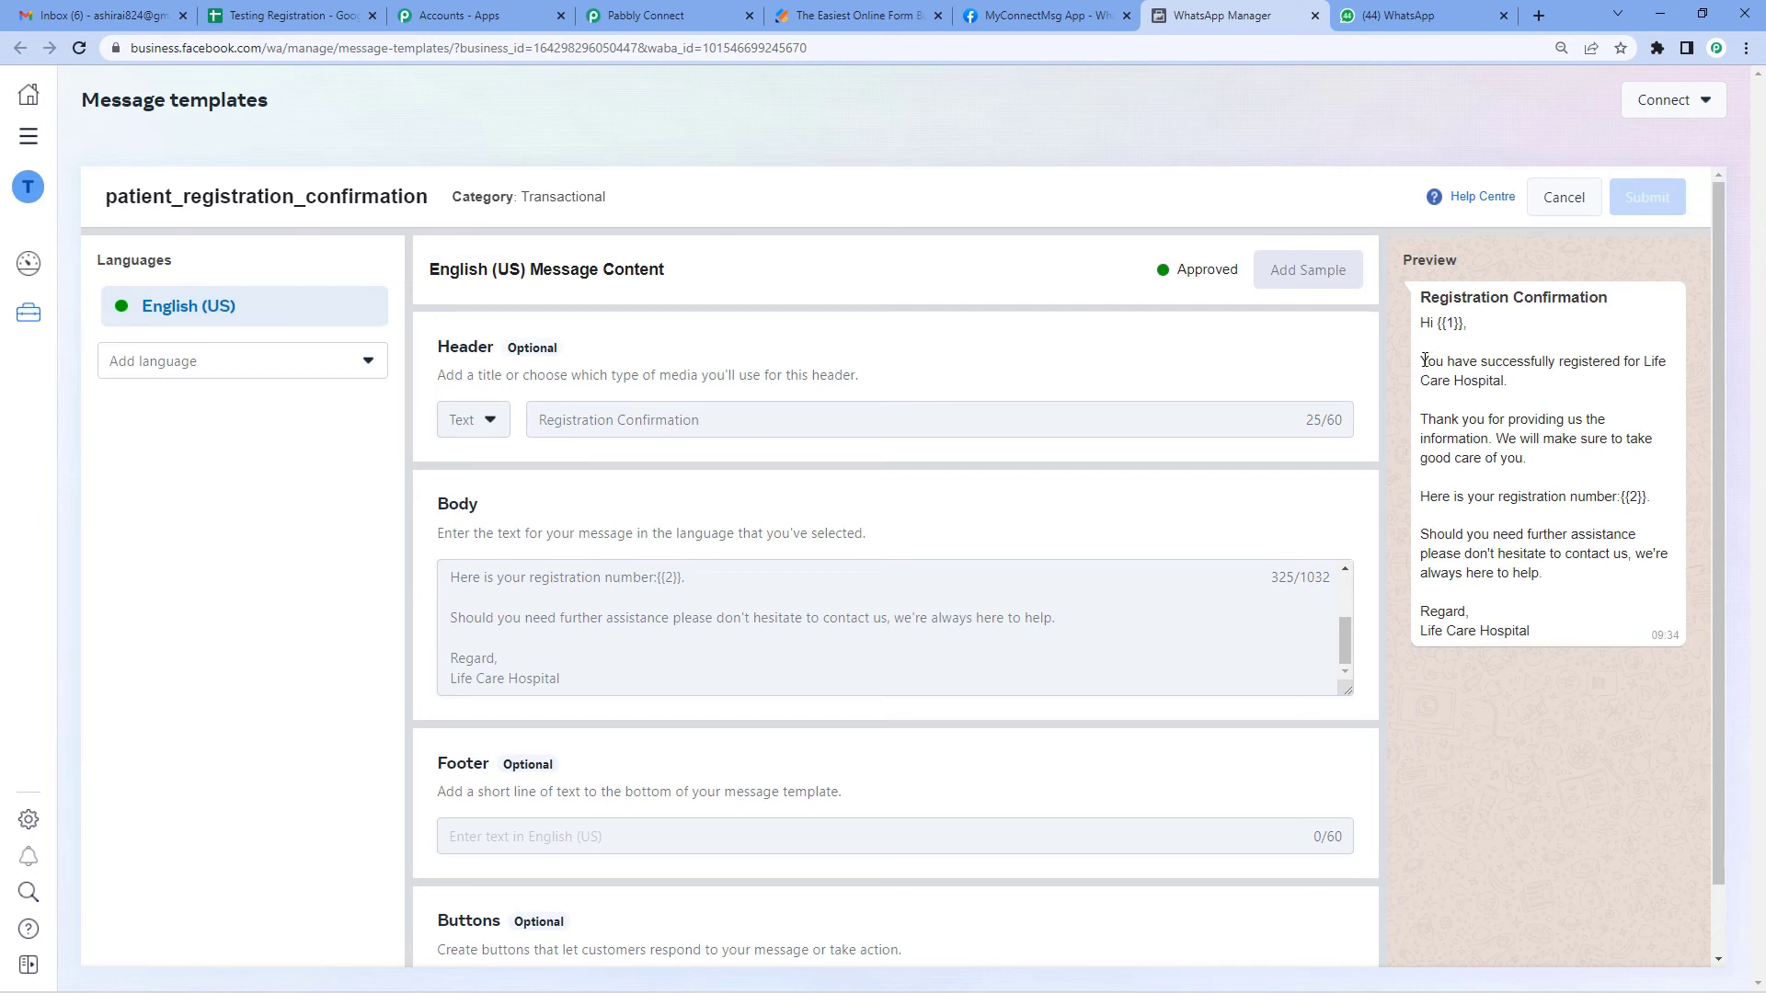
pyautogui.moveTo(1441, 324); pyautogui.dragTo(1464, 323)
pyautogui.moveTo(1624, 498); pyautogui.dragTo(1653, 501)
pyautogui.moveTo(1440, 324); pyautogui.dragTo(1554, 635)
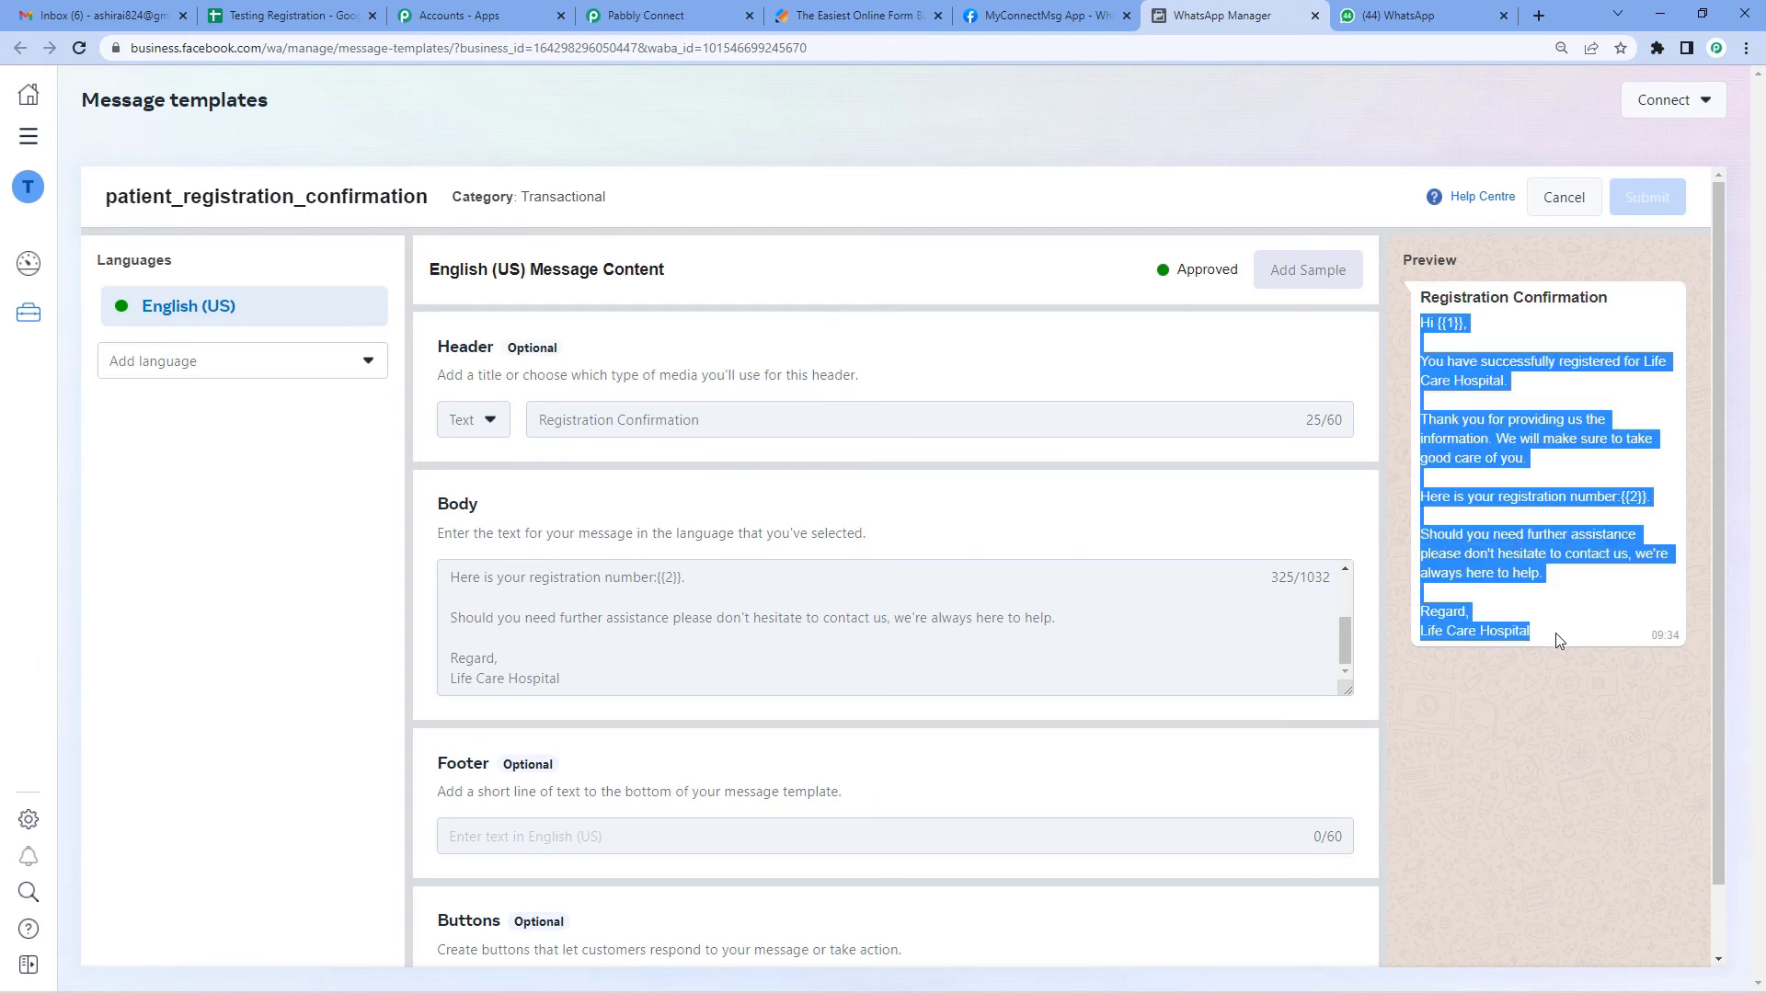
pyautogui.click(1446, 358)
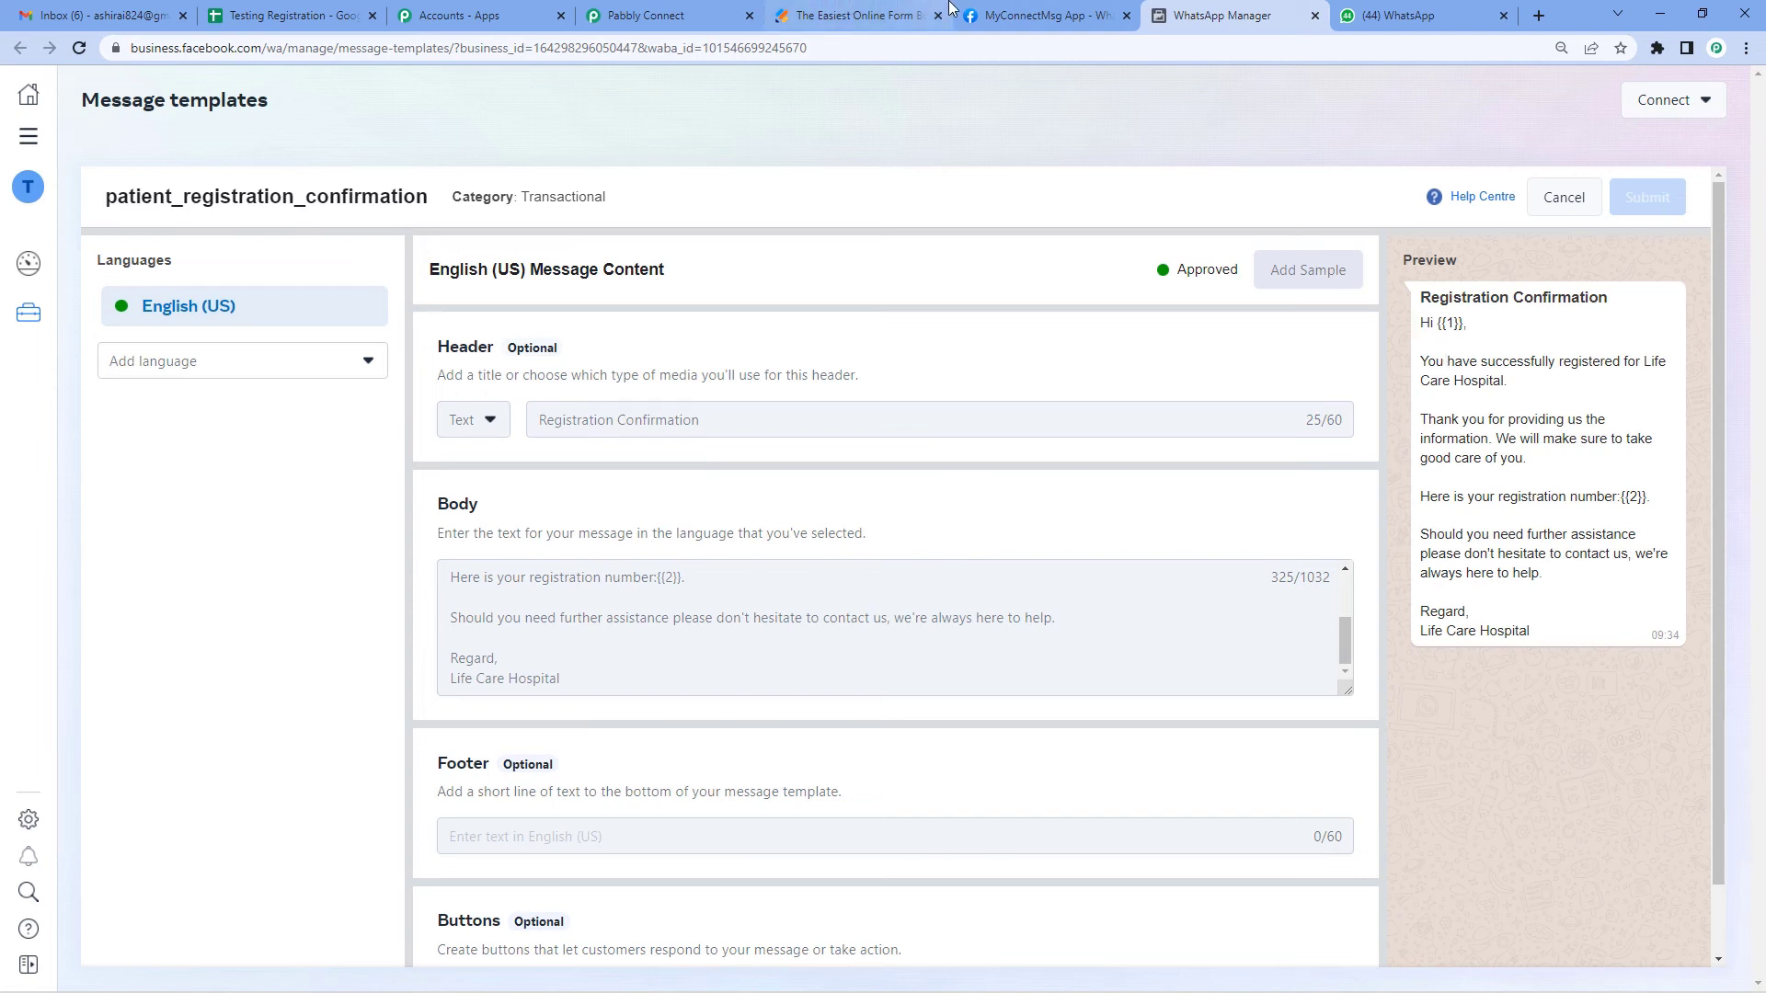
# Step: Back in Pabbly Connect, map the Recipient Mobile Number to the Result of the Text Formatter Split Text step
pyautogui.click(639, 11)
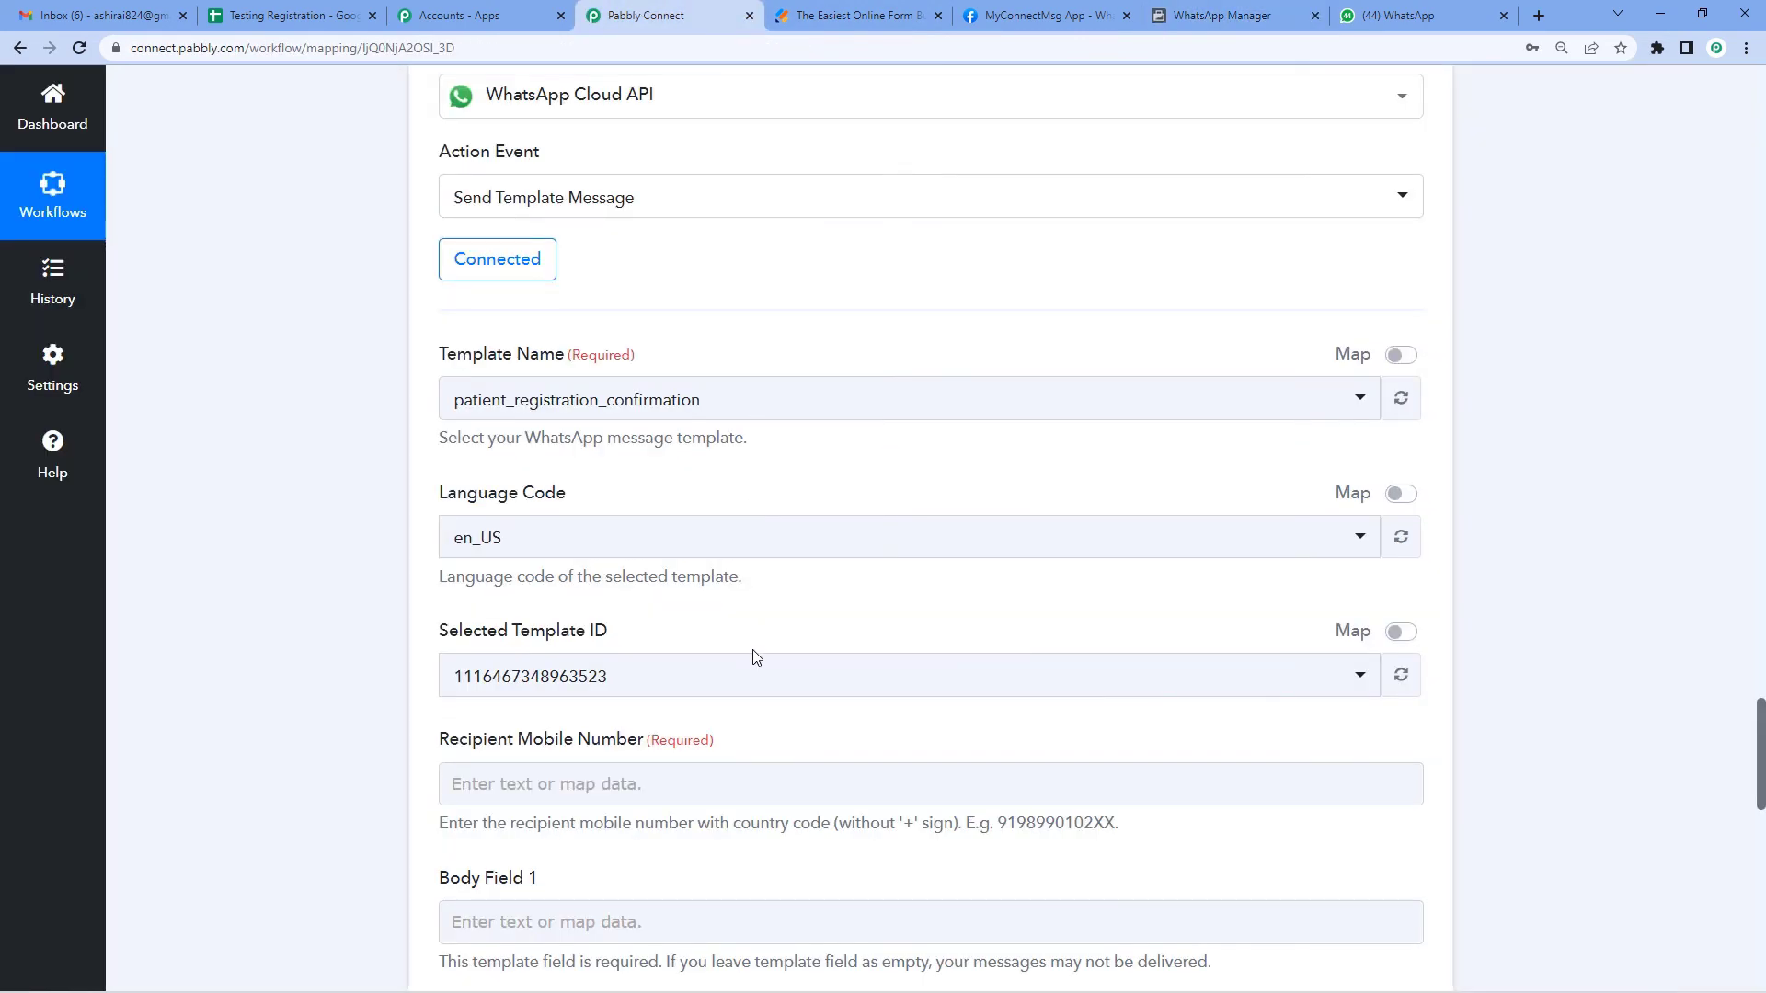
pyautogui.scroll(-2, 753, 650)
pyautogui.scroll(-1, 611, 360)
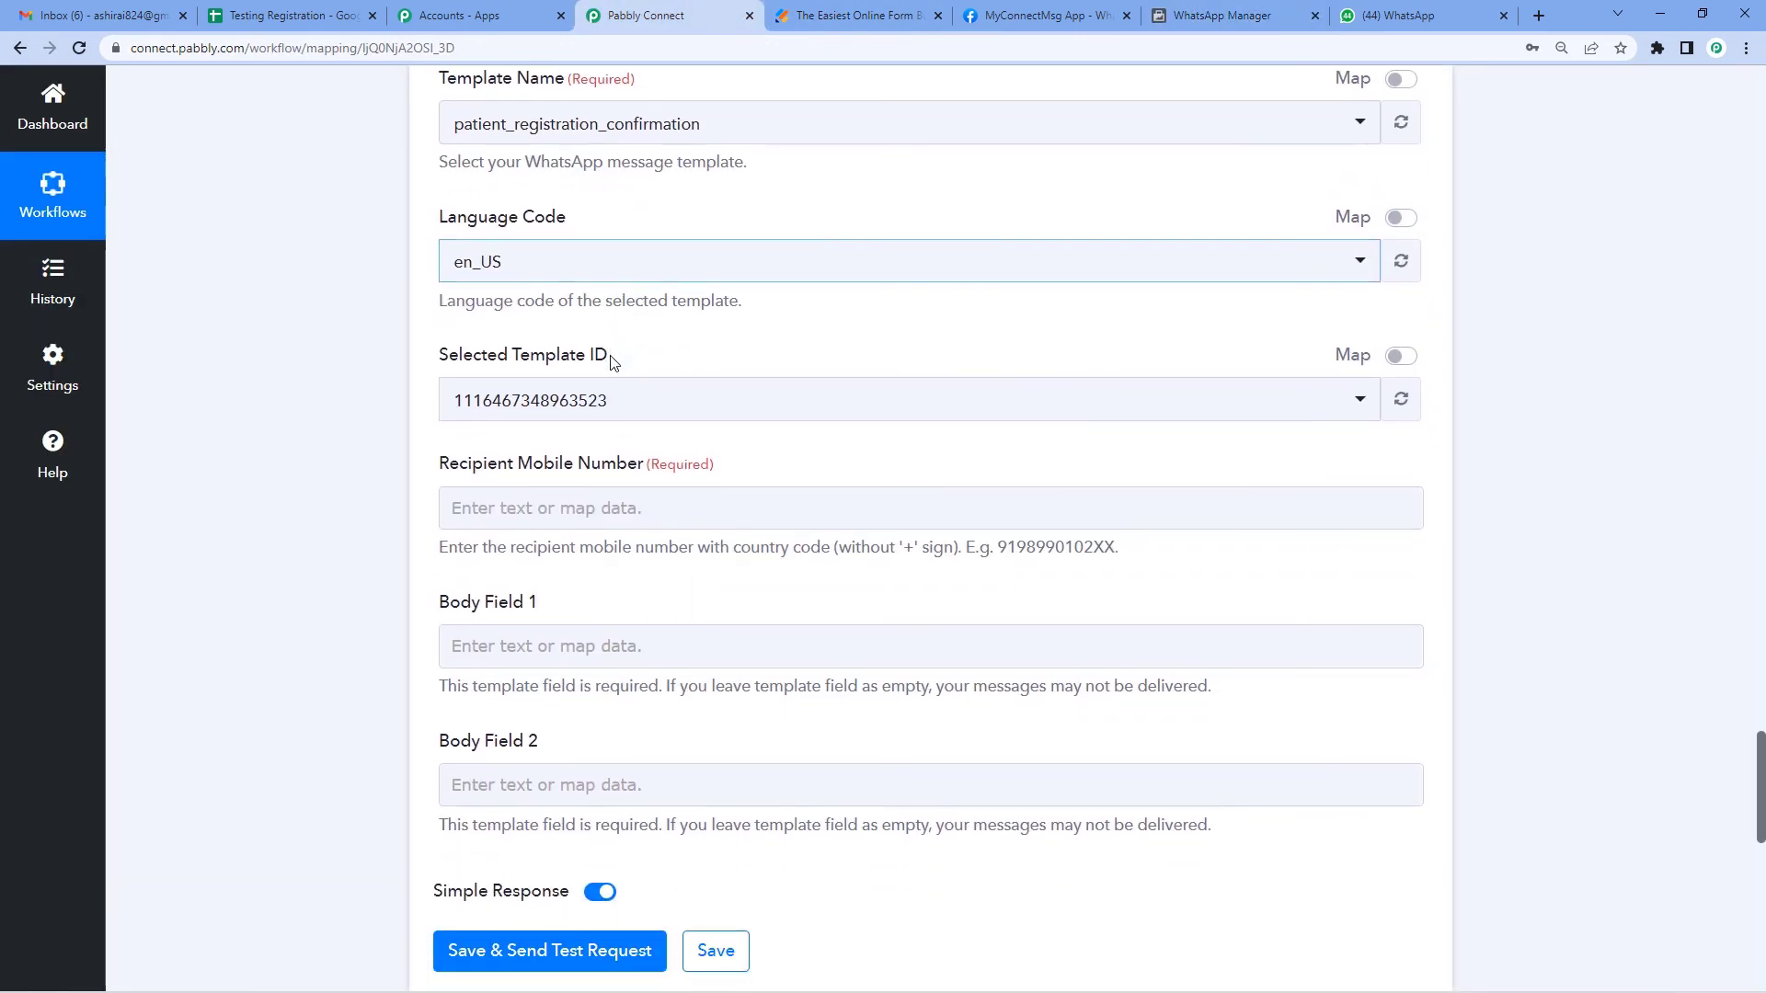
pyautogui.scroll(1, 613, 391)
pyautogui.scroll(-2, 614, 391)
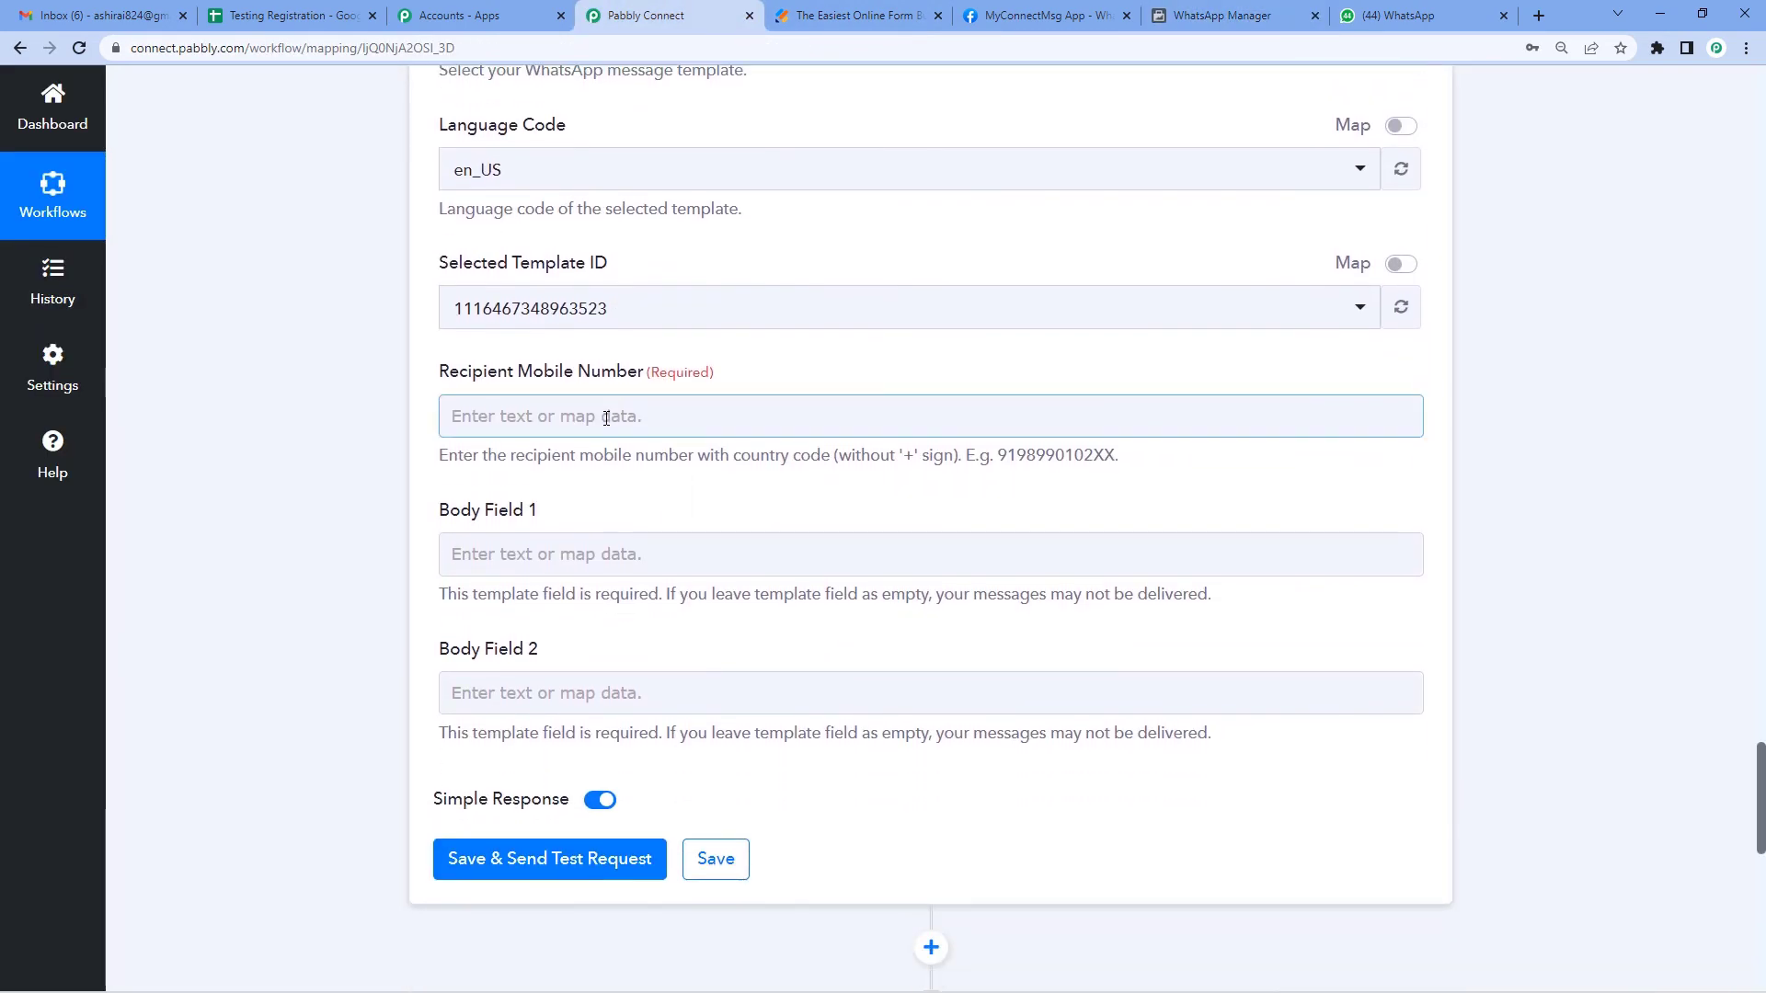
pyautogui.click(604, 420)
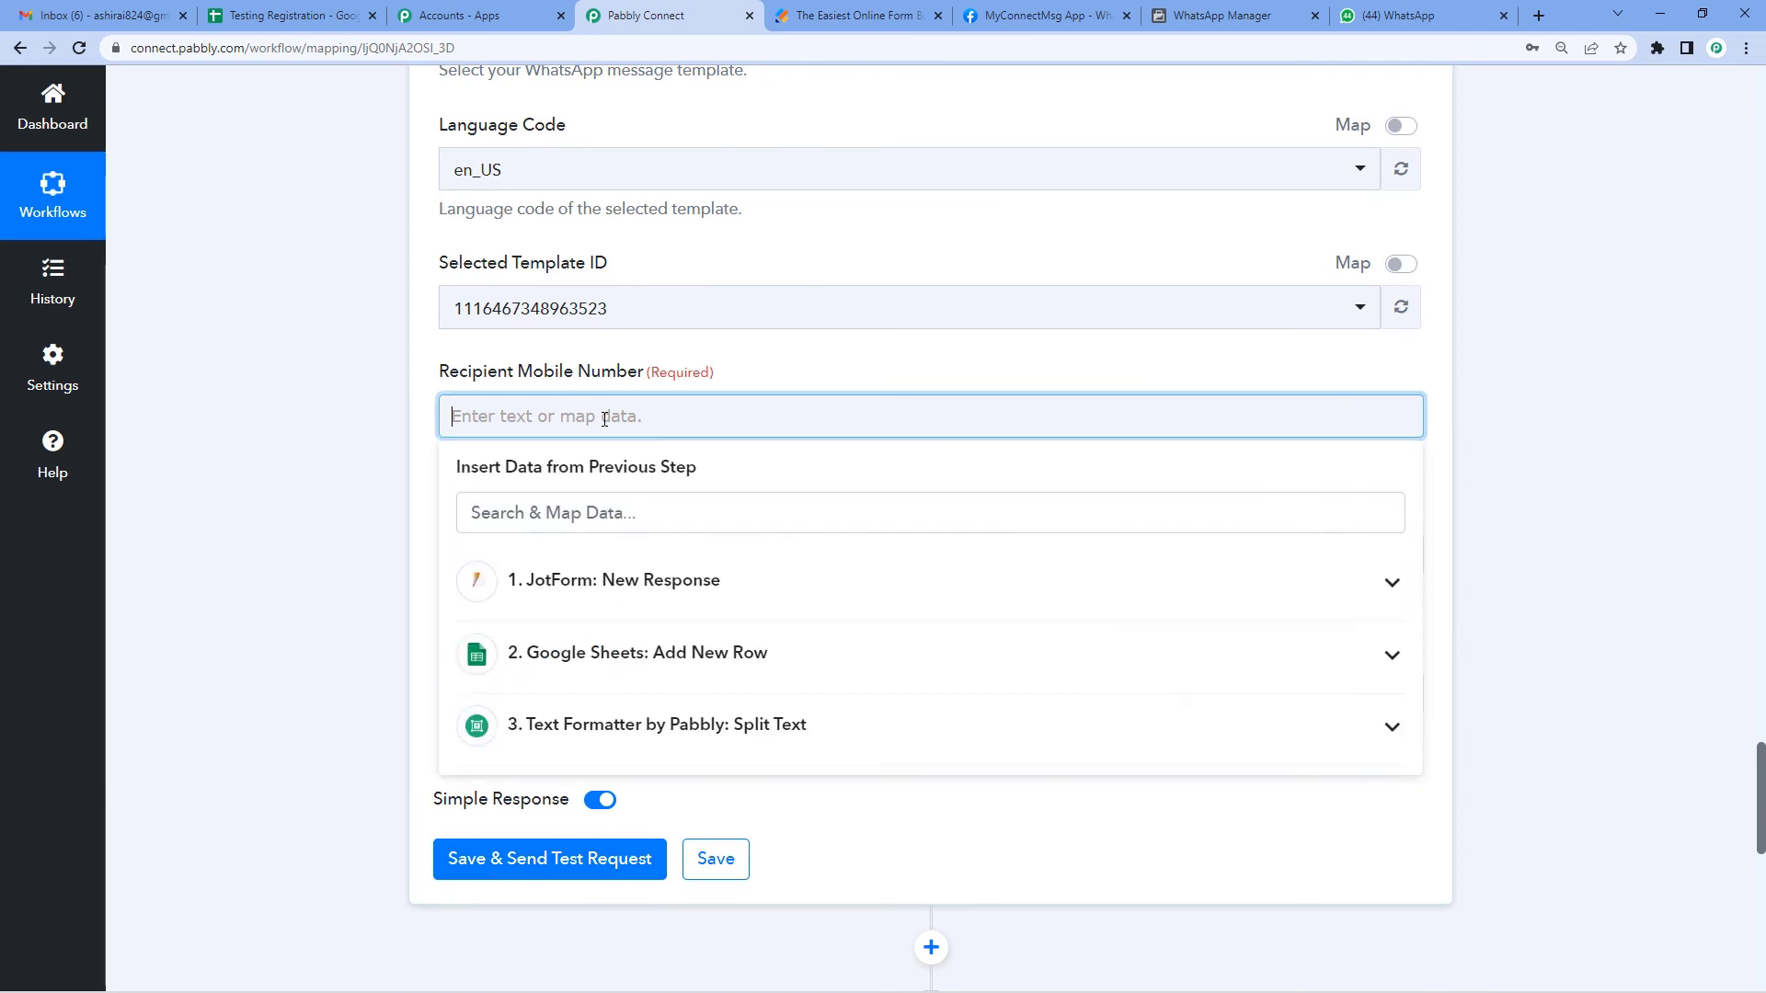
pyautogui.scroll(-1, 604, 419)
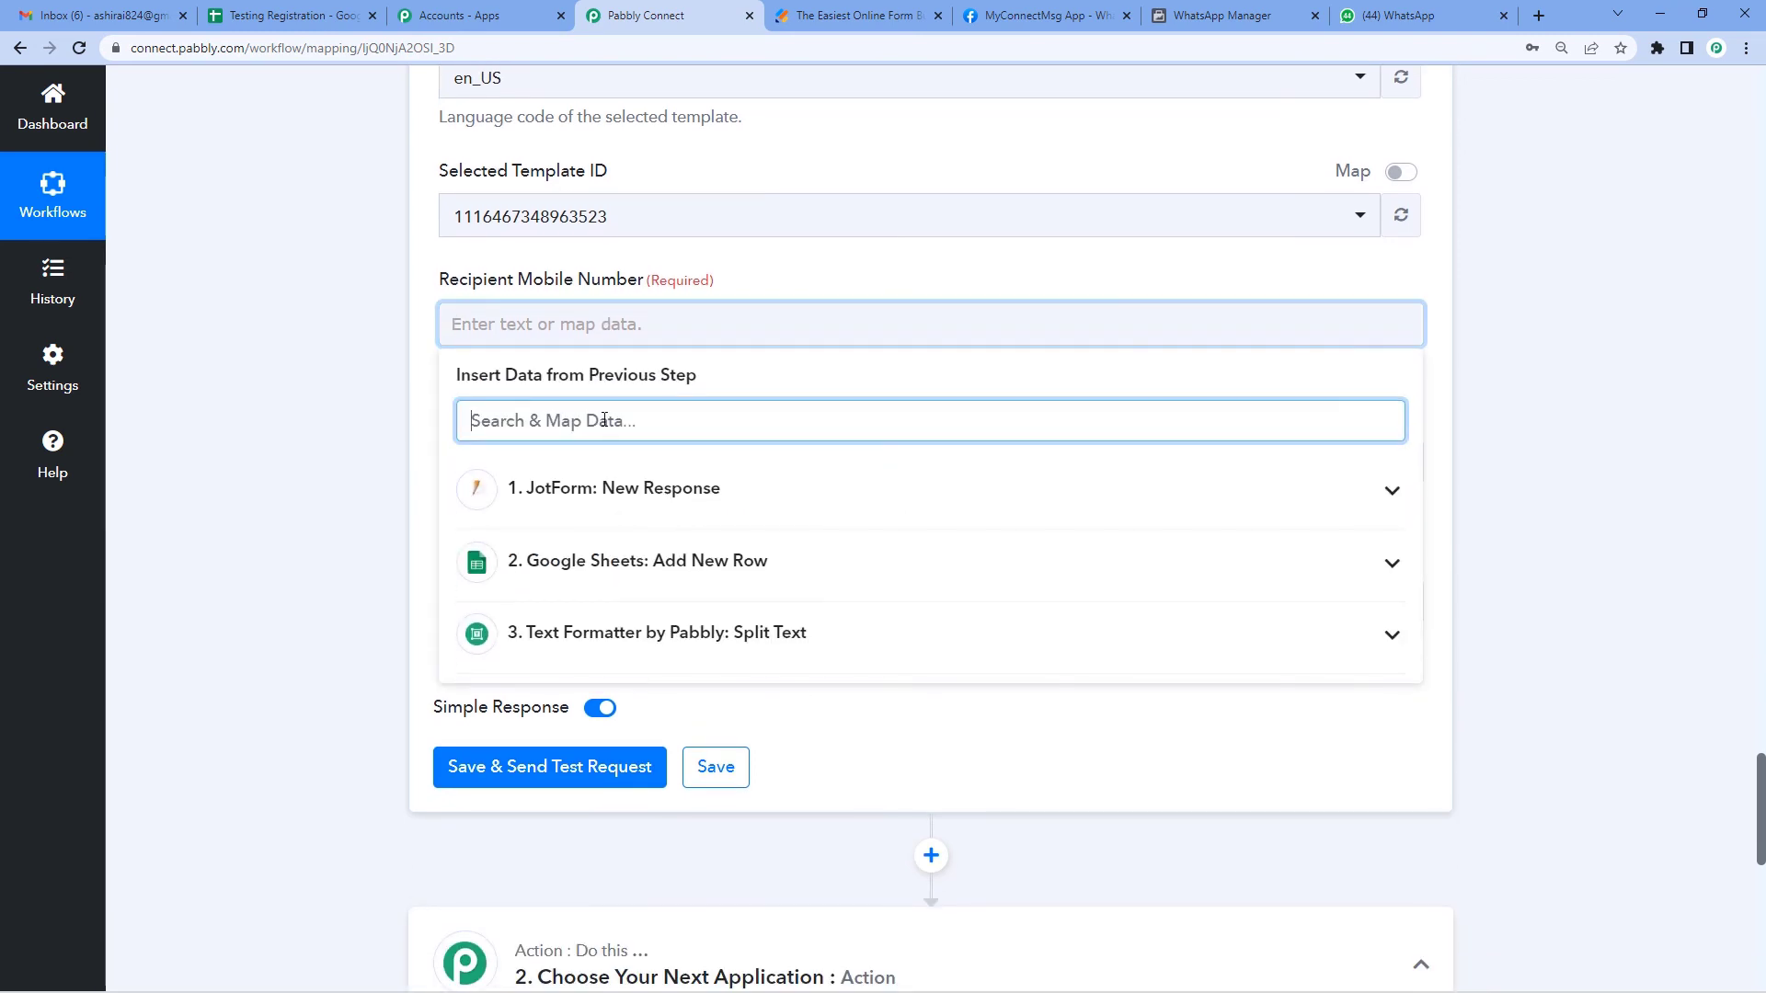
pyautogui.click(648, 635)
pyautogui.scroll(-2, 654, 631)
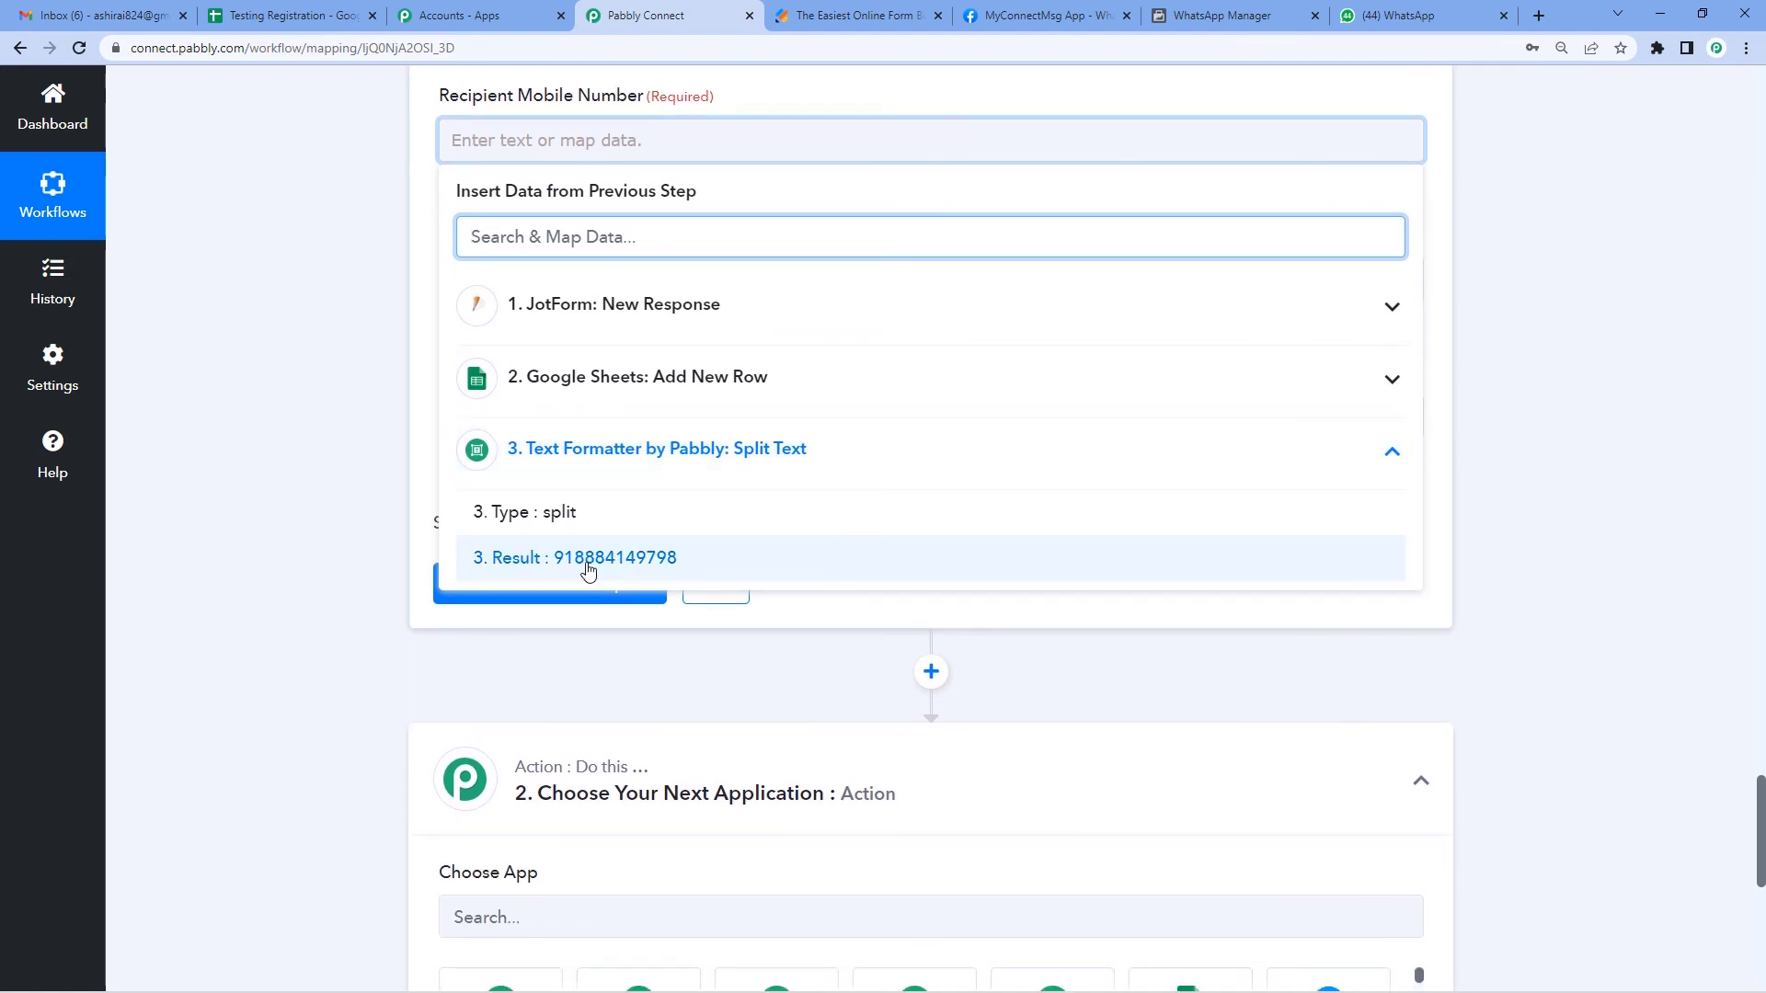
pyautogui.click(589, 560)
pyautogui.click(232, 421)
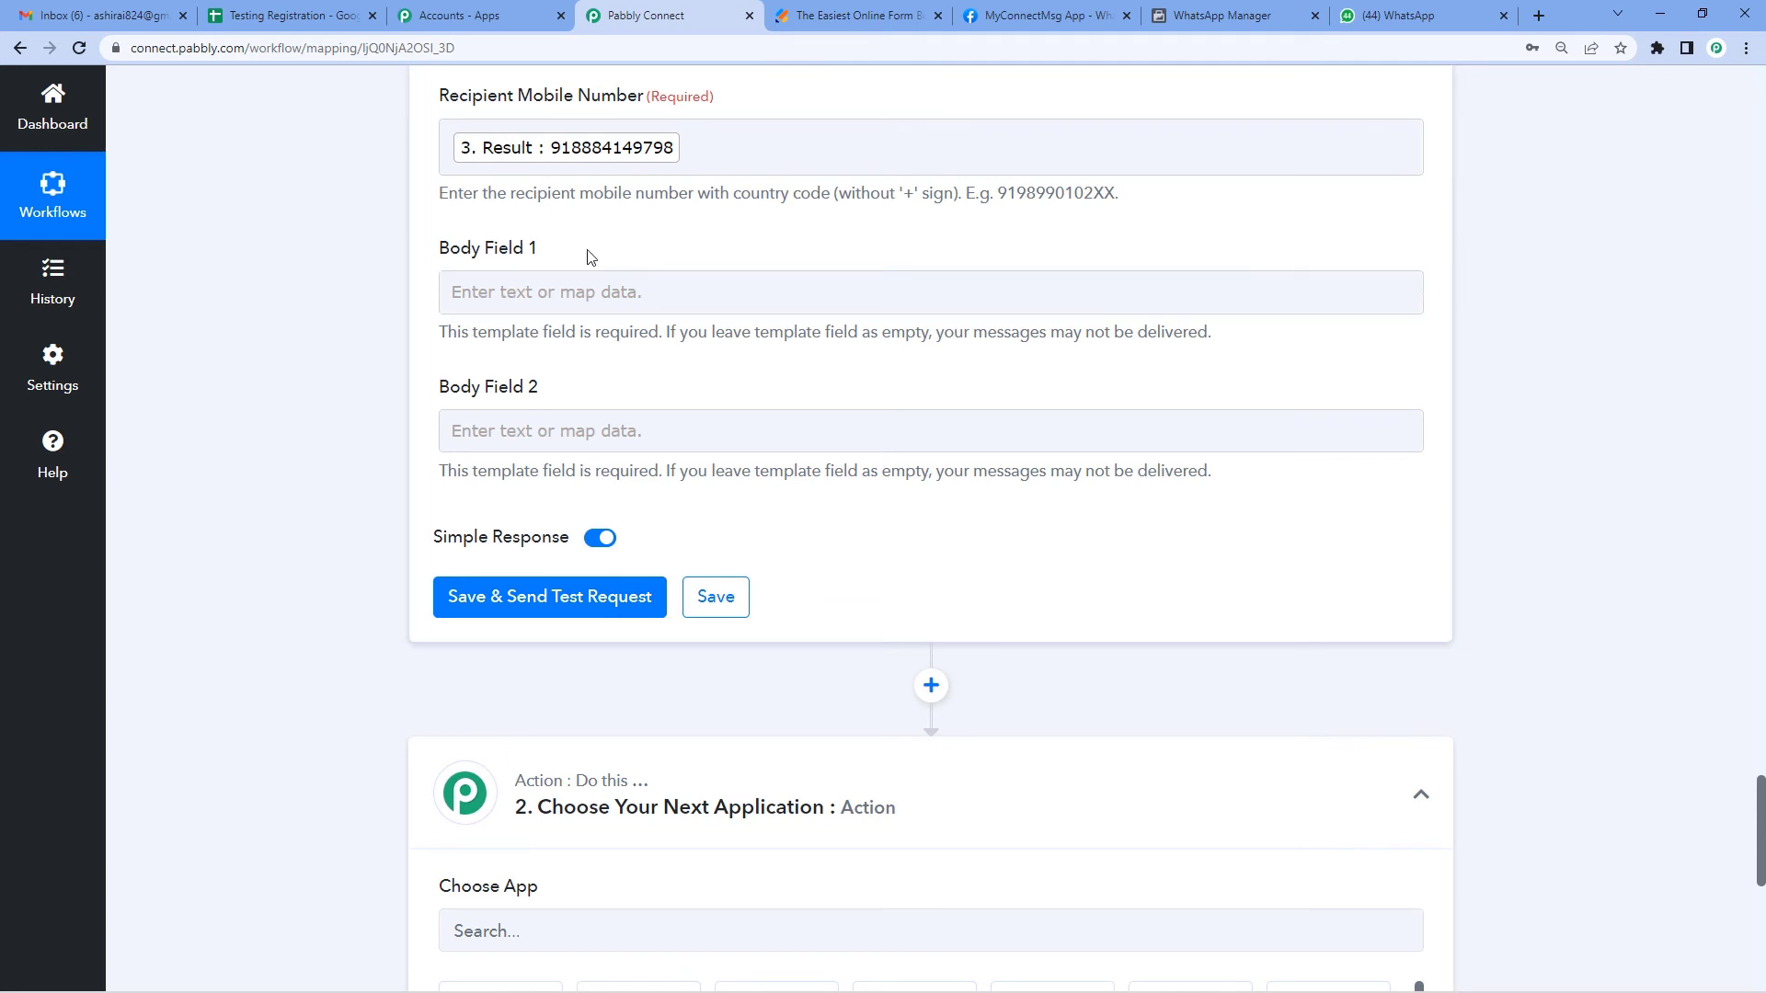
# Step: Check the template's first variable in WhatsApp Manager, and map Body Field 1 to the JotForm first and last name responses
pyautogui.moveTo(481, 250); pyautogui.dragTo(820, 268)
pyautogui.click(1191, 11)
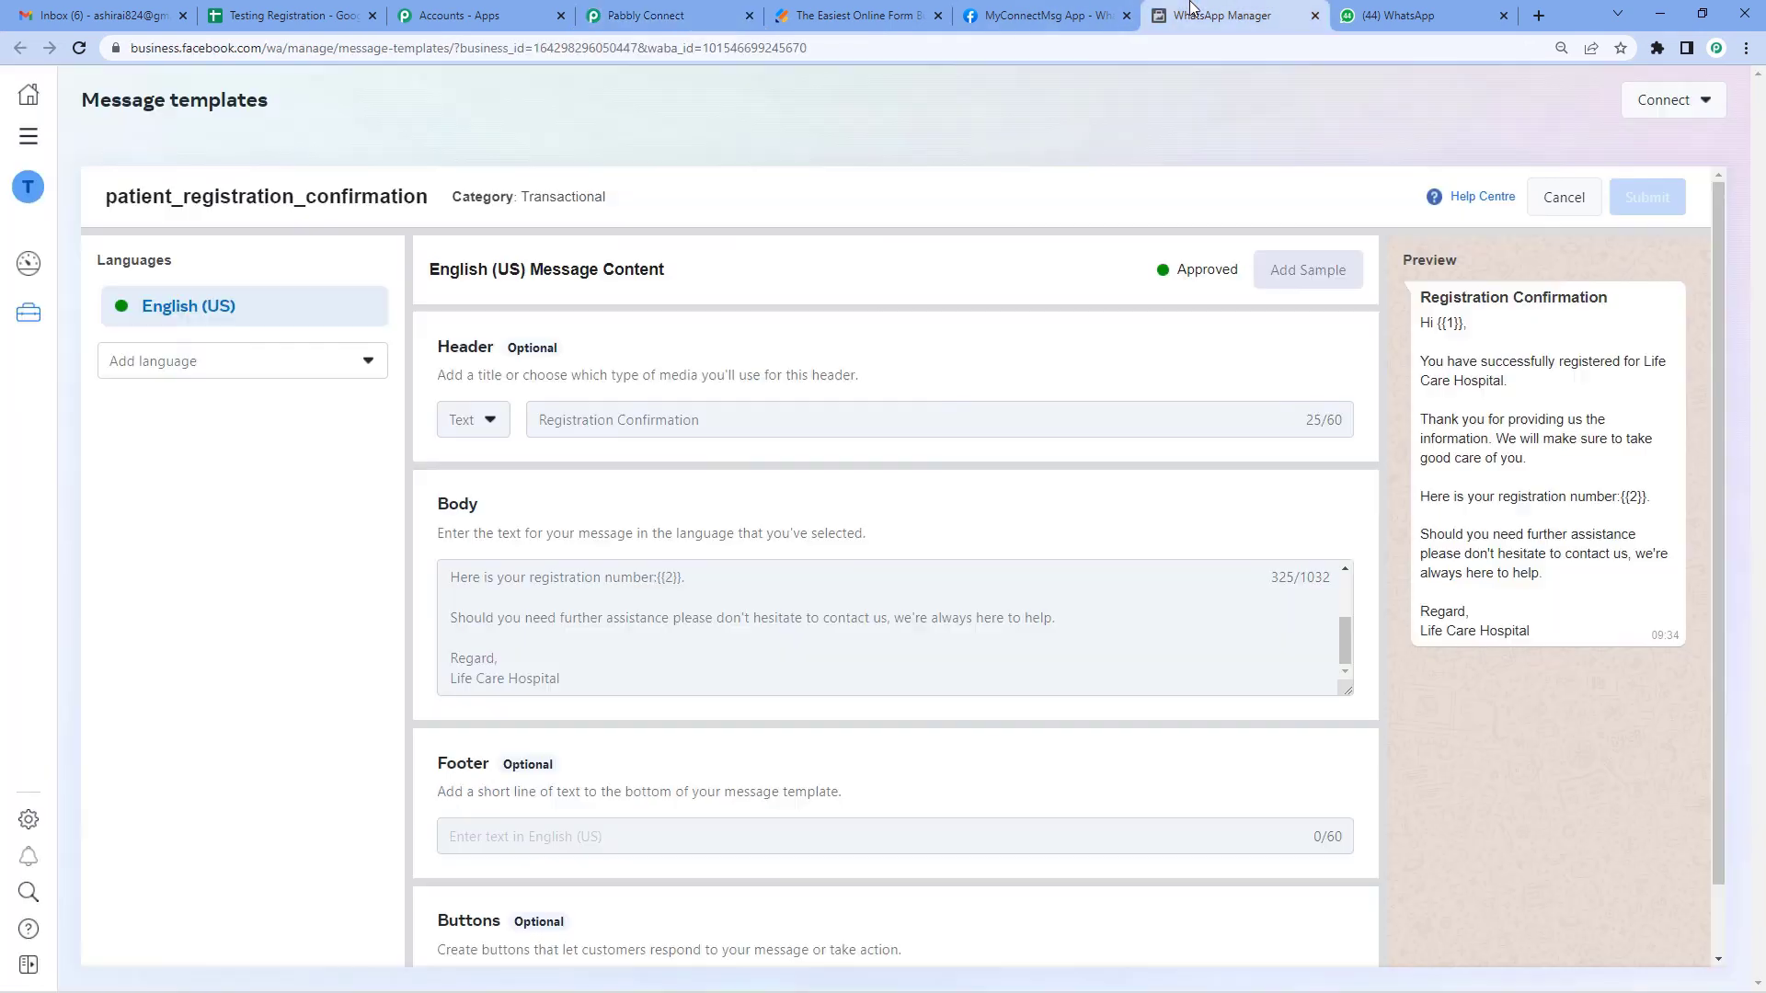
pyautogui.moveTo(1445, 317); pyautogui.dragTo(1473, 323)
pyautogui.click(657, 16)
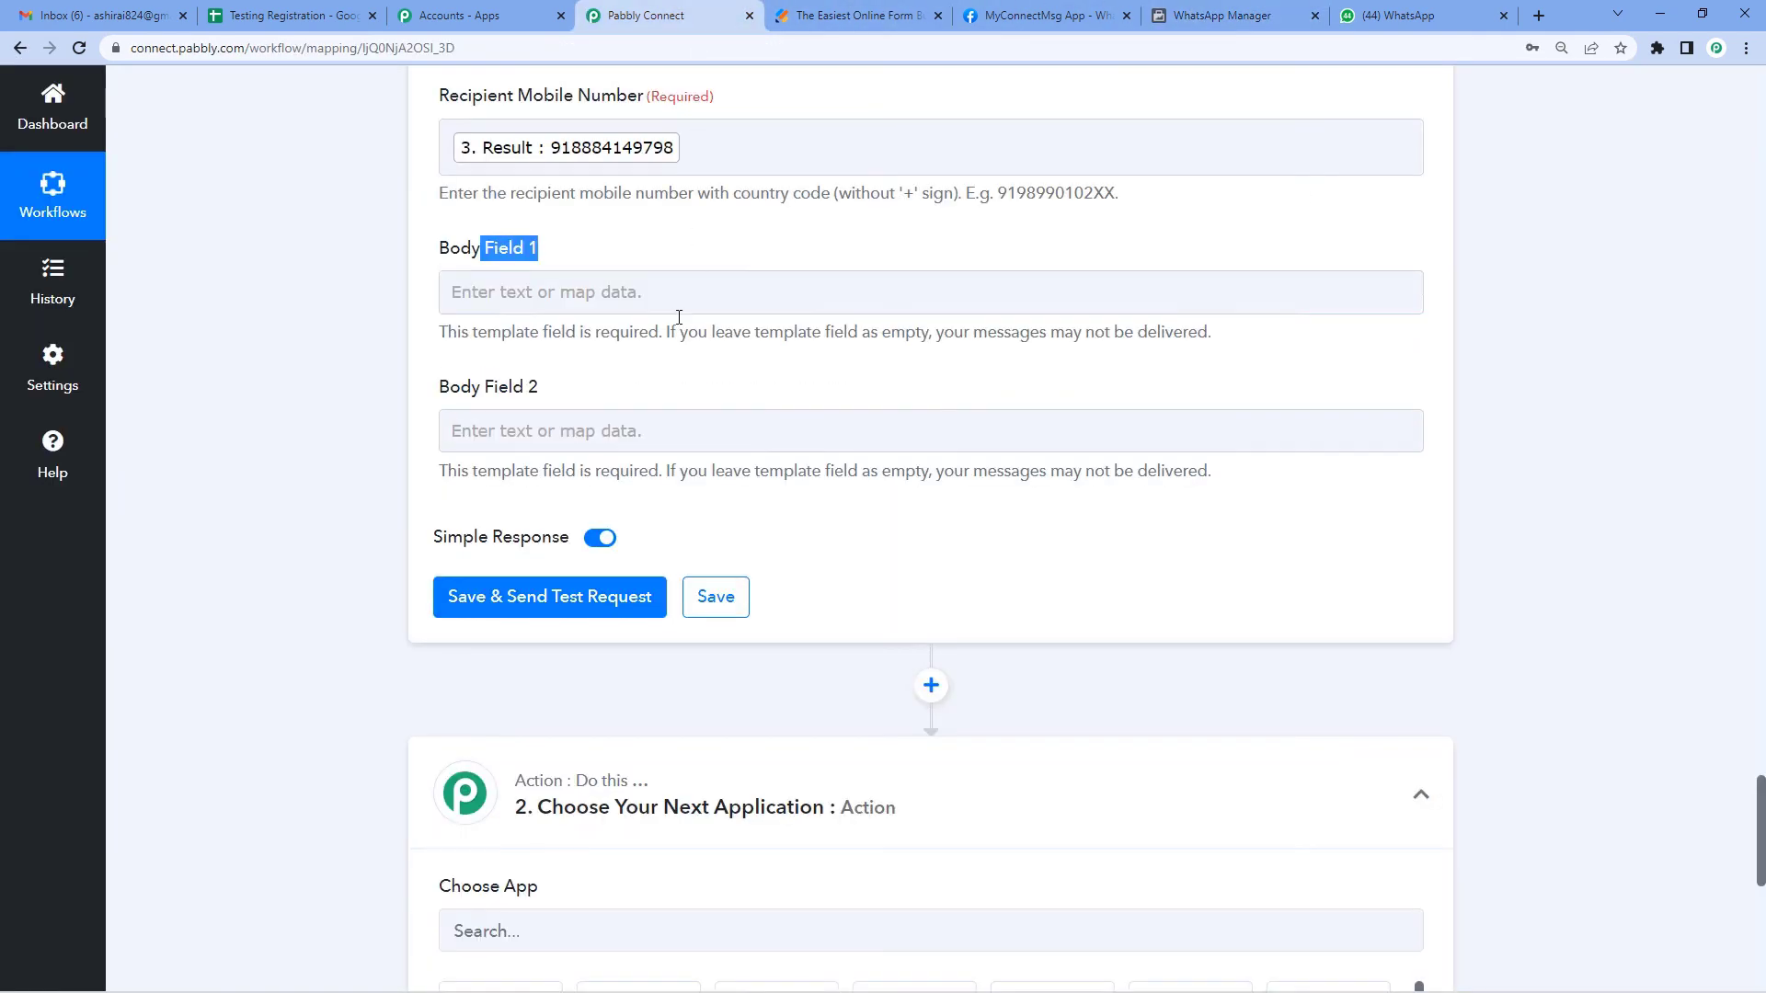
pyautogui.click(556, 305)
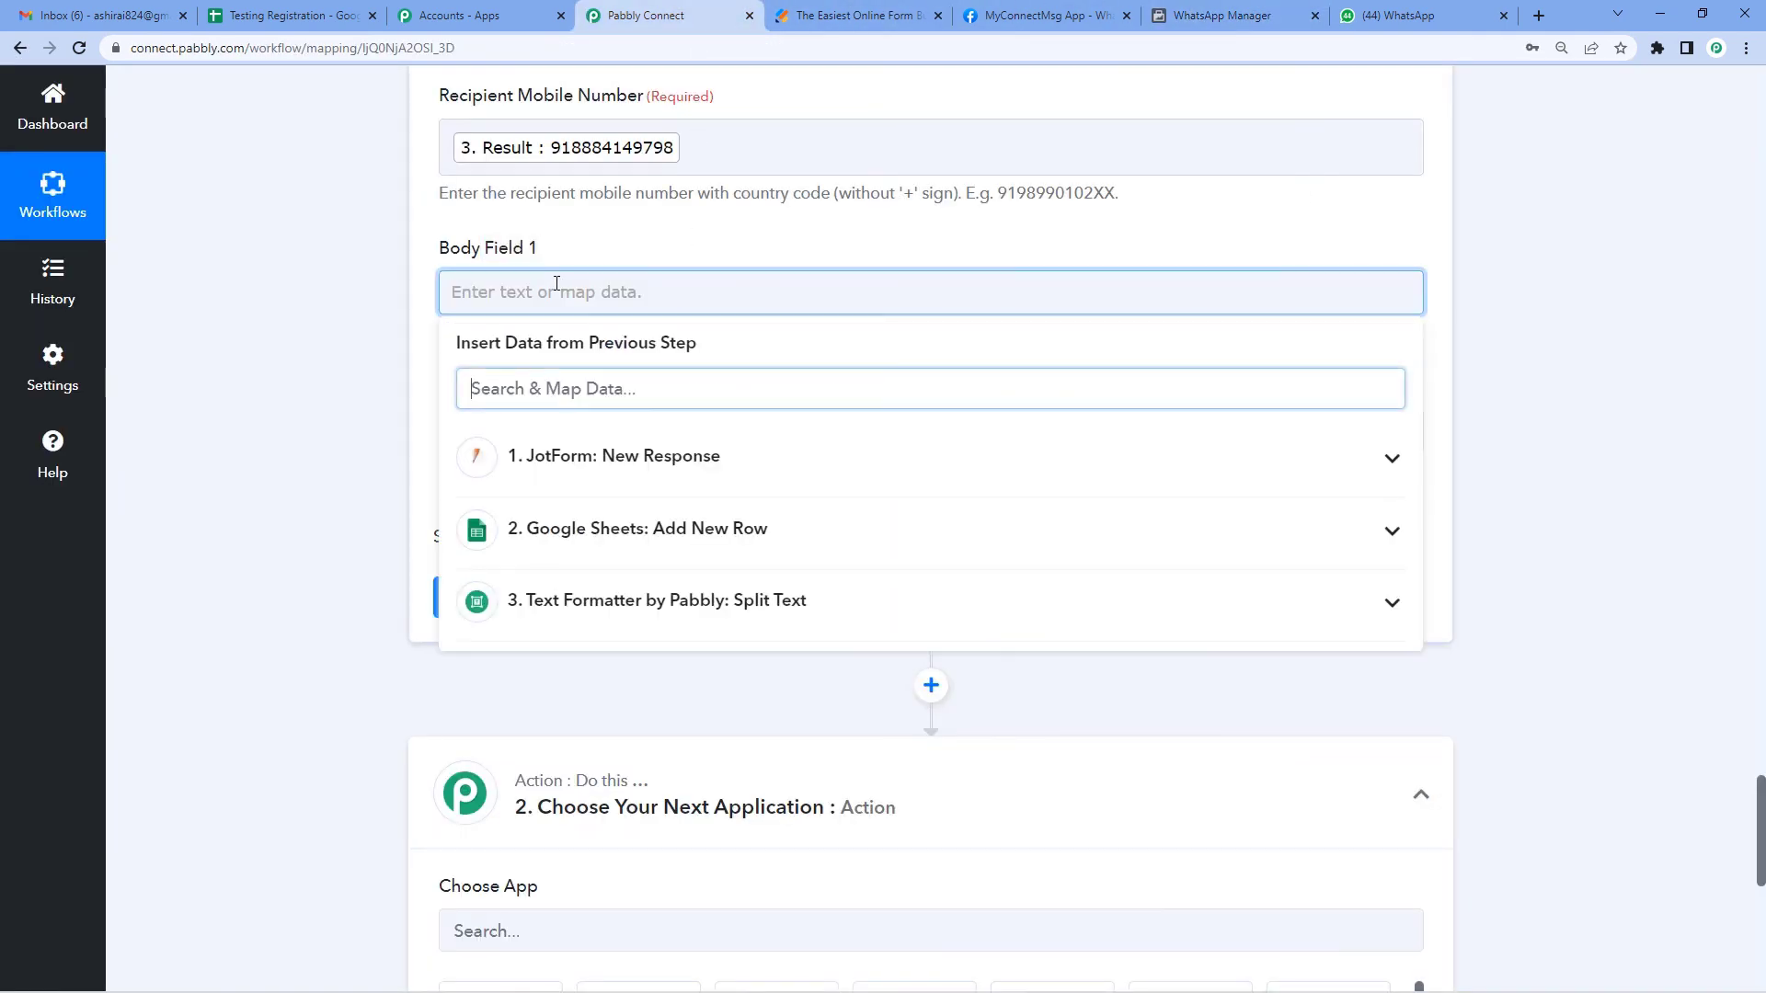
pyautogui.click(677, 460)
pyautogui.scroll(-5, 815, 533)
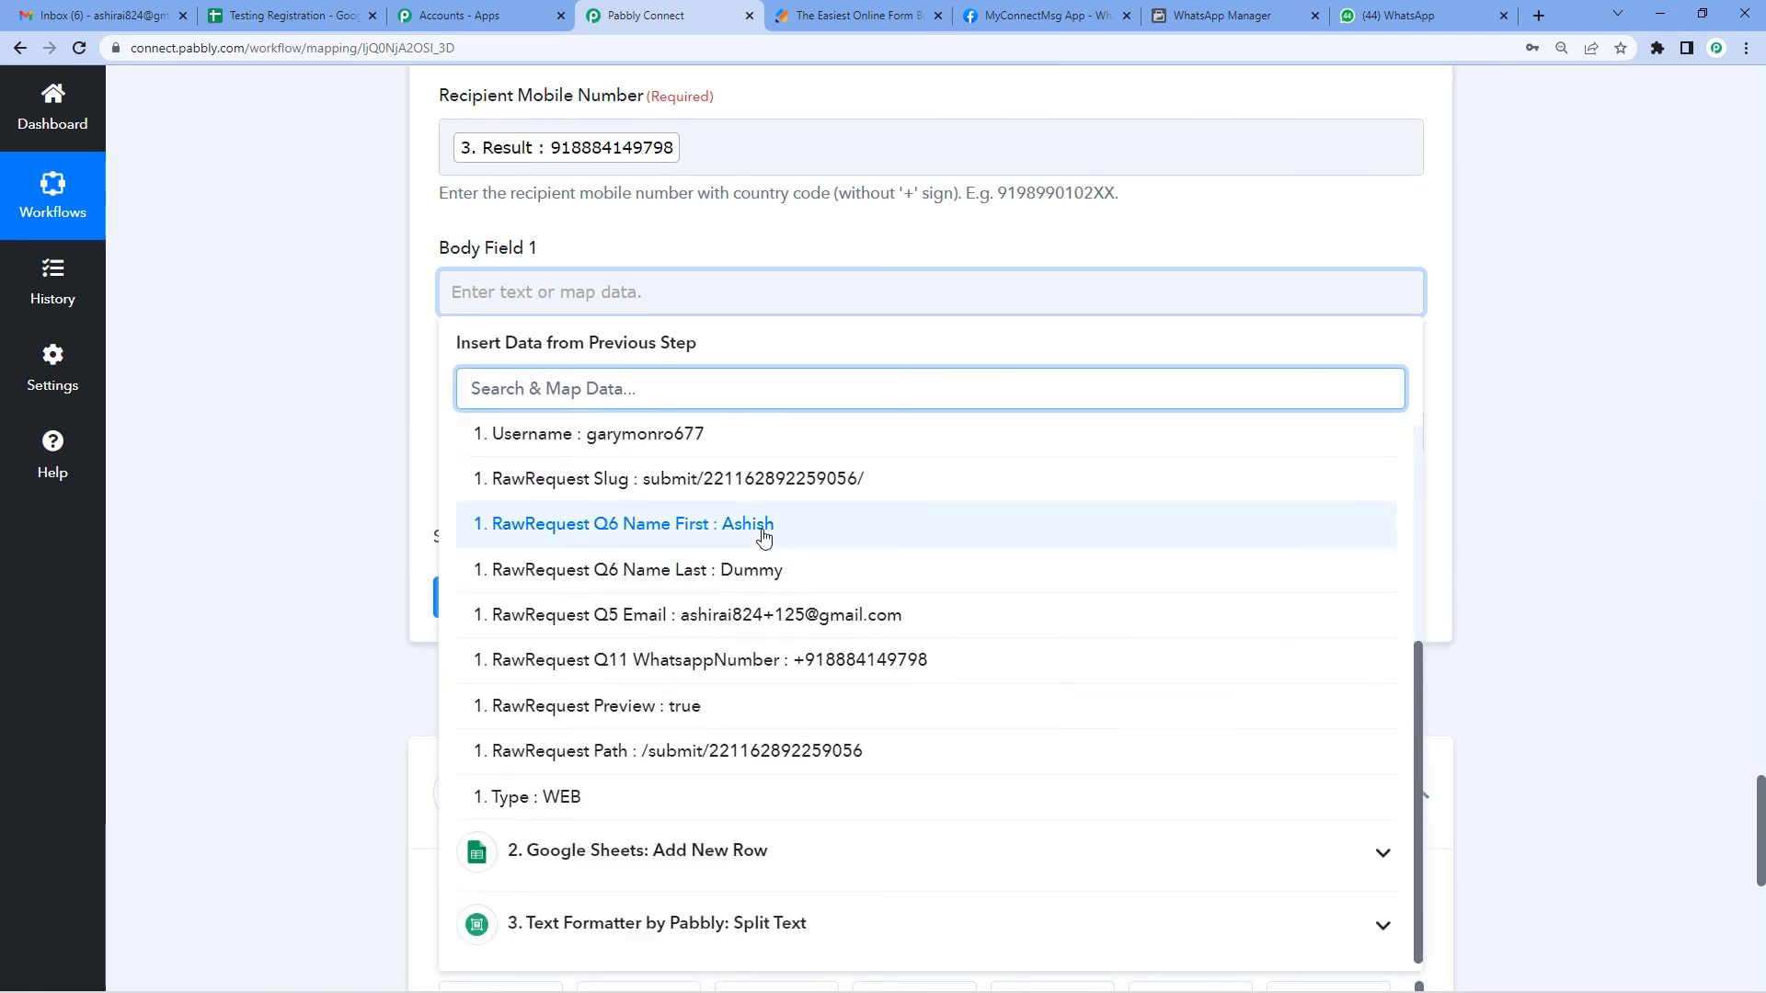
pyautogui.click(749, 528)
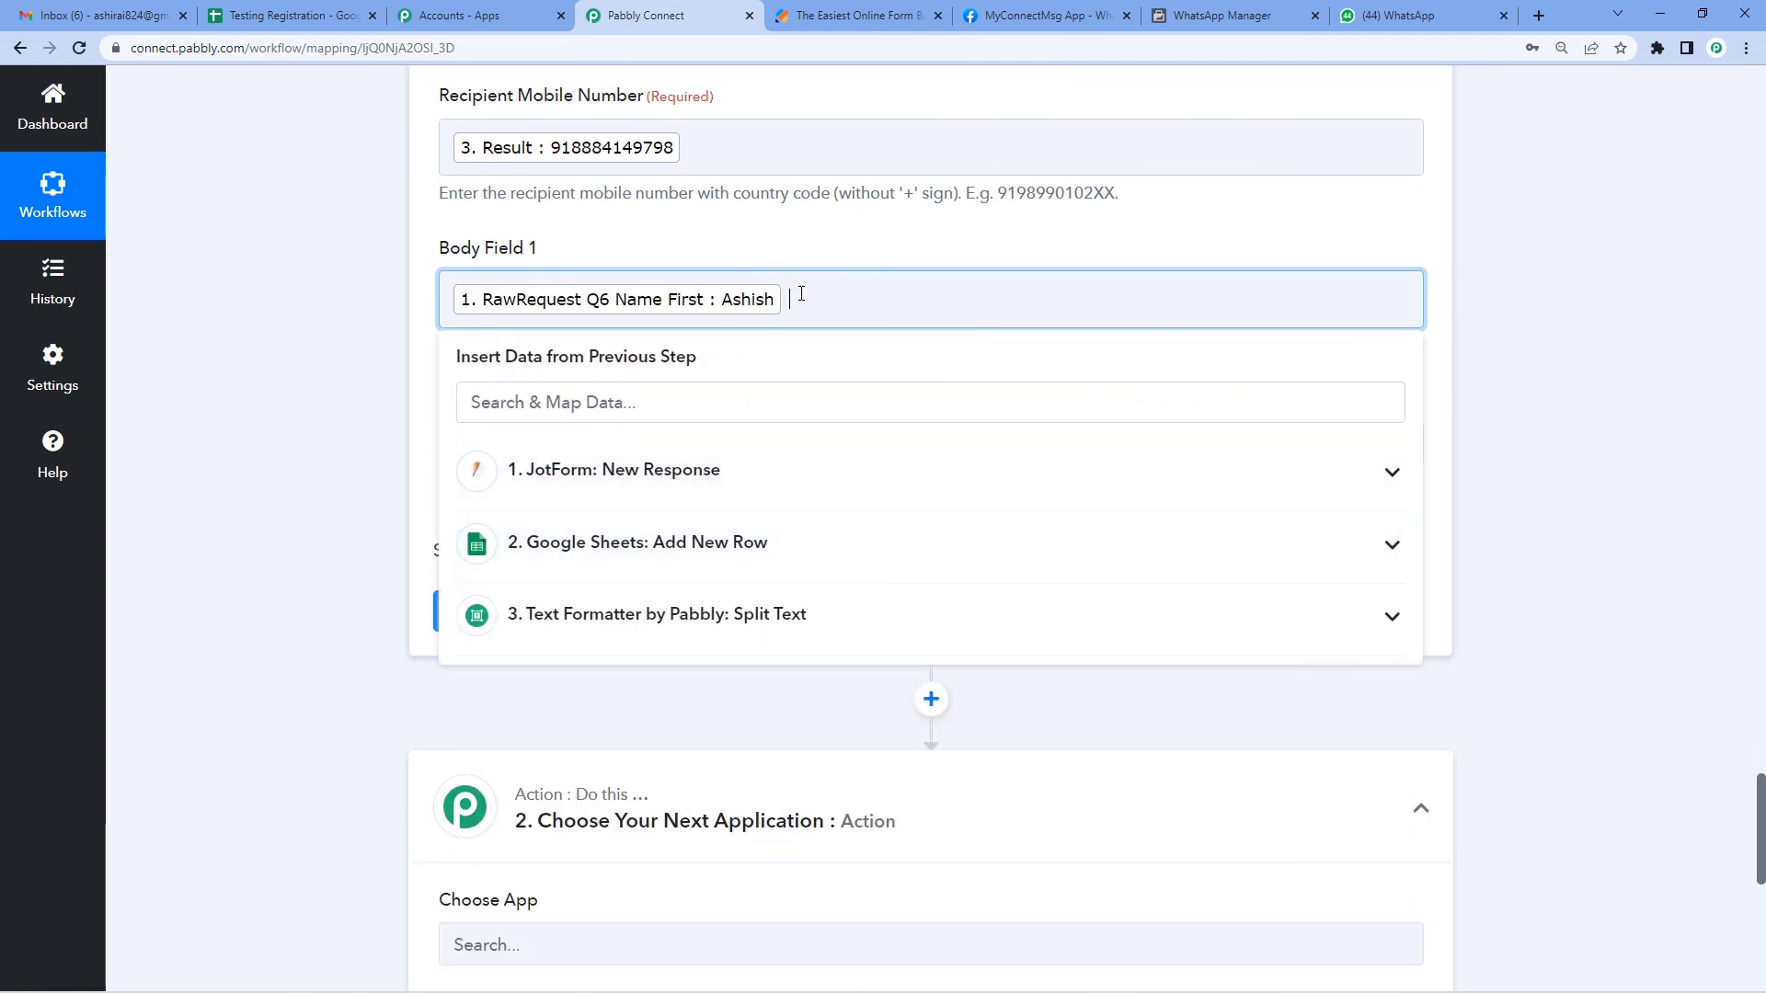
pyautogui.click(701, 470)
pyautogui.scroll(-3, 934, 619)
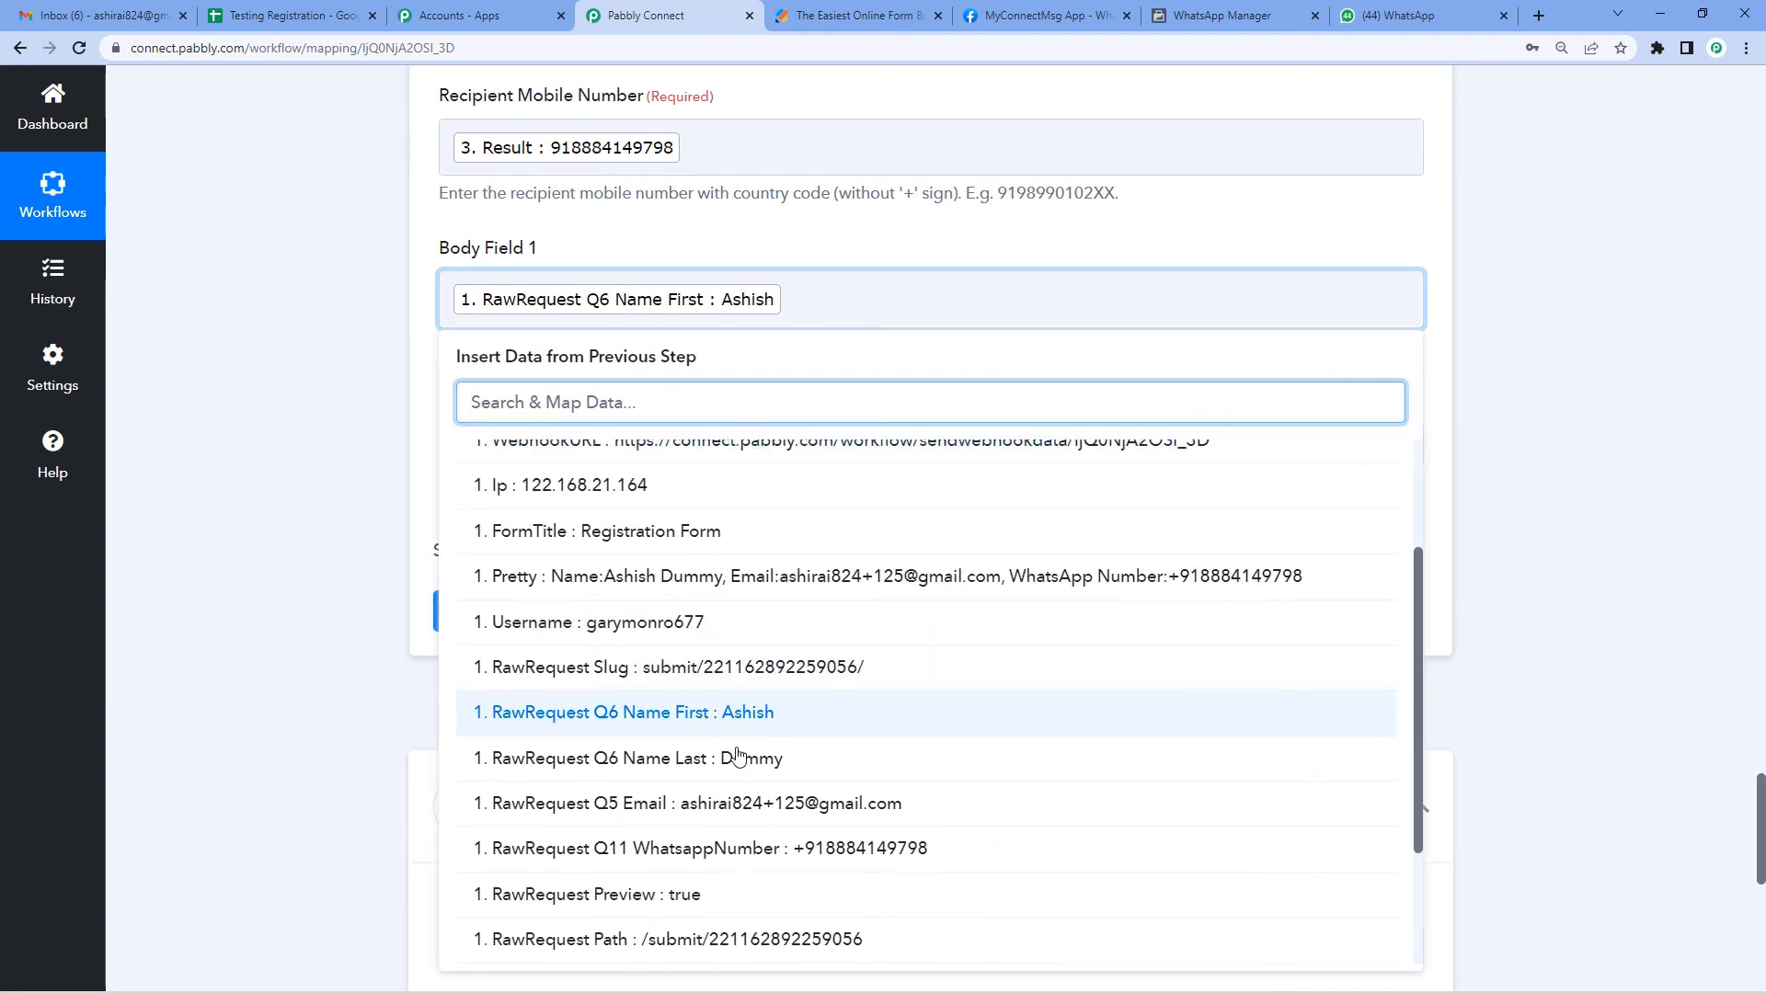
pyautogui.click(736, 756)
pyautogui.click(366, 370)
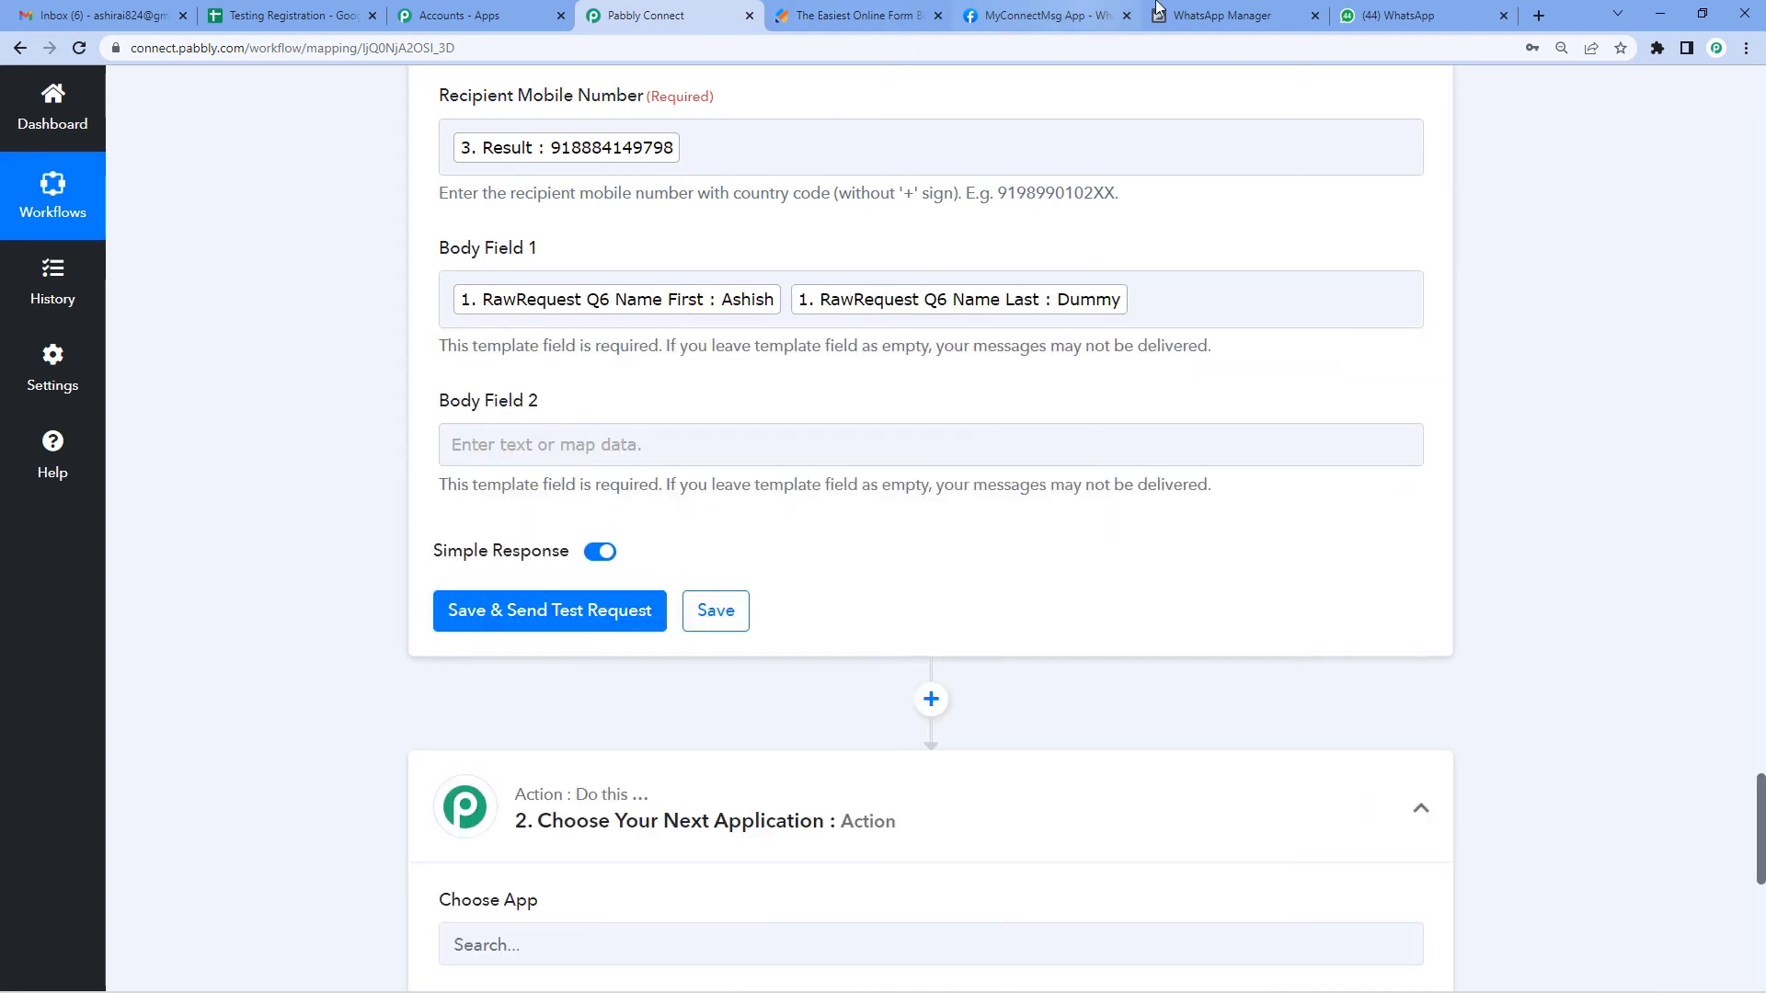
# Step: Check the template's second variable in WhatsApp Manager, and paste the registration number into Body Field 2 in Pabbly Connect
pyautogui.click(1215, 14)
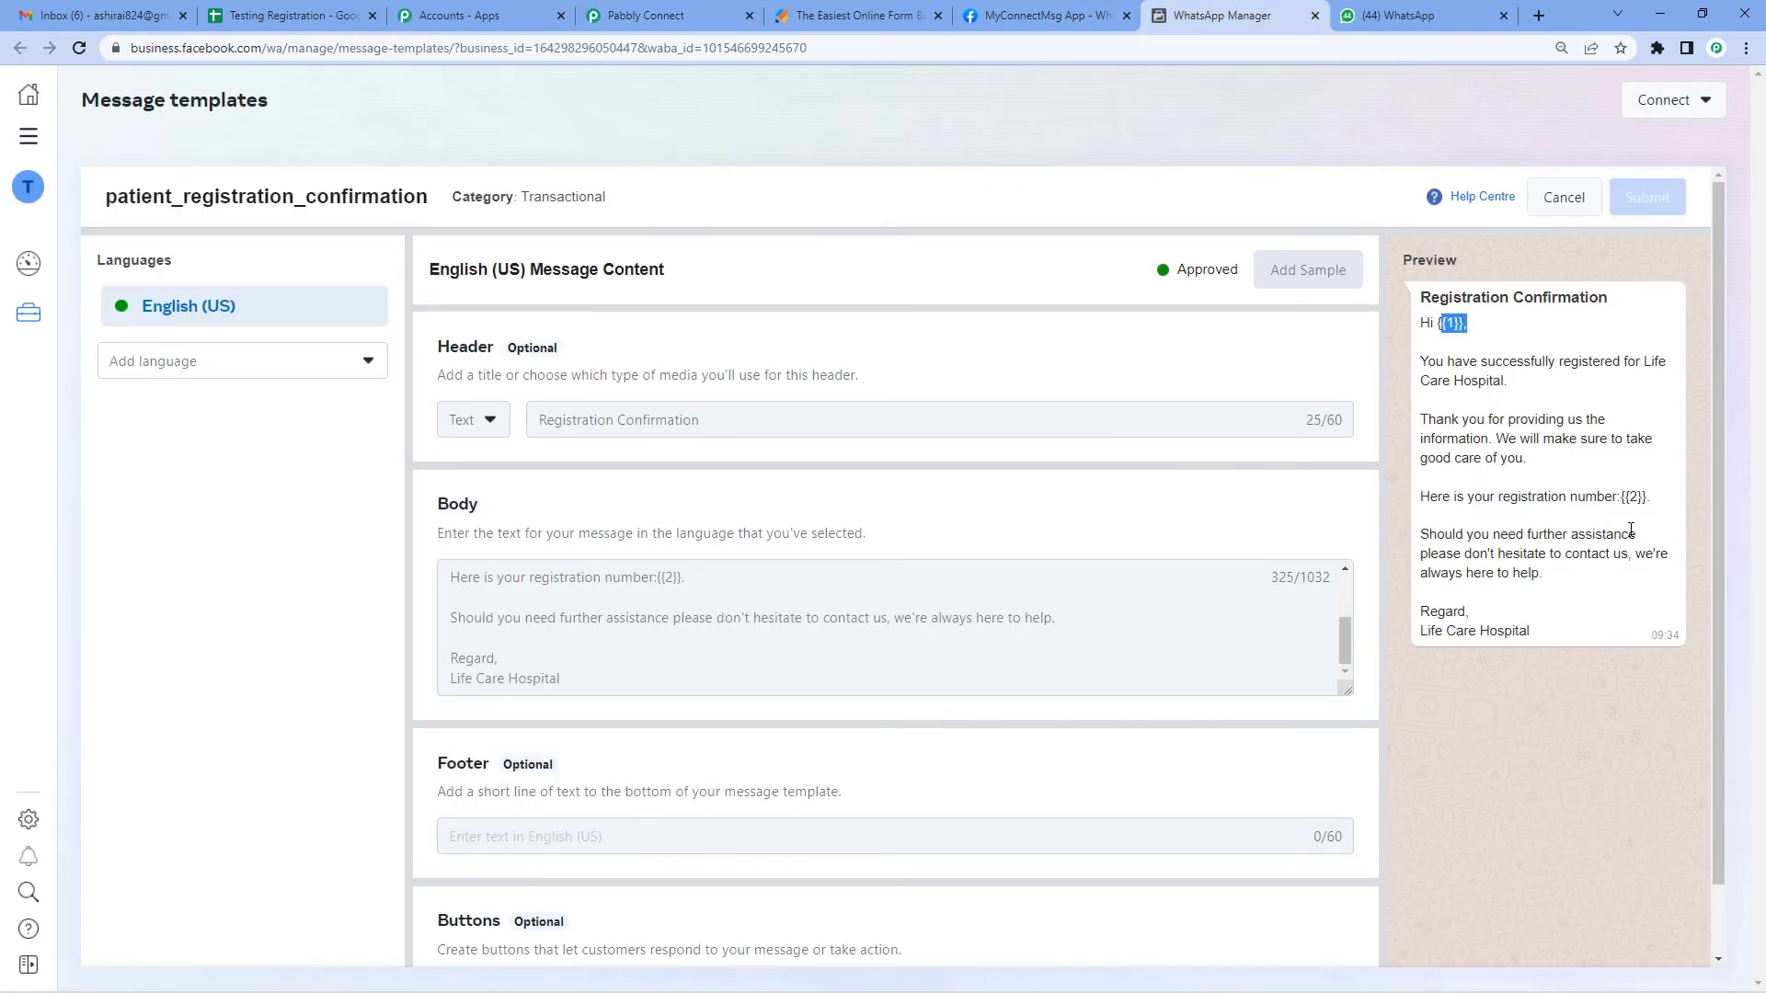
pyautogui.moveTo(1452, 501); pyautogui.dragTo(1660, 506)
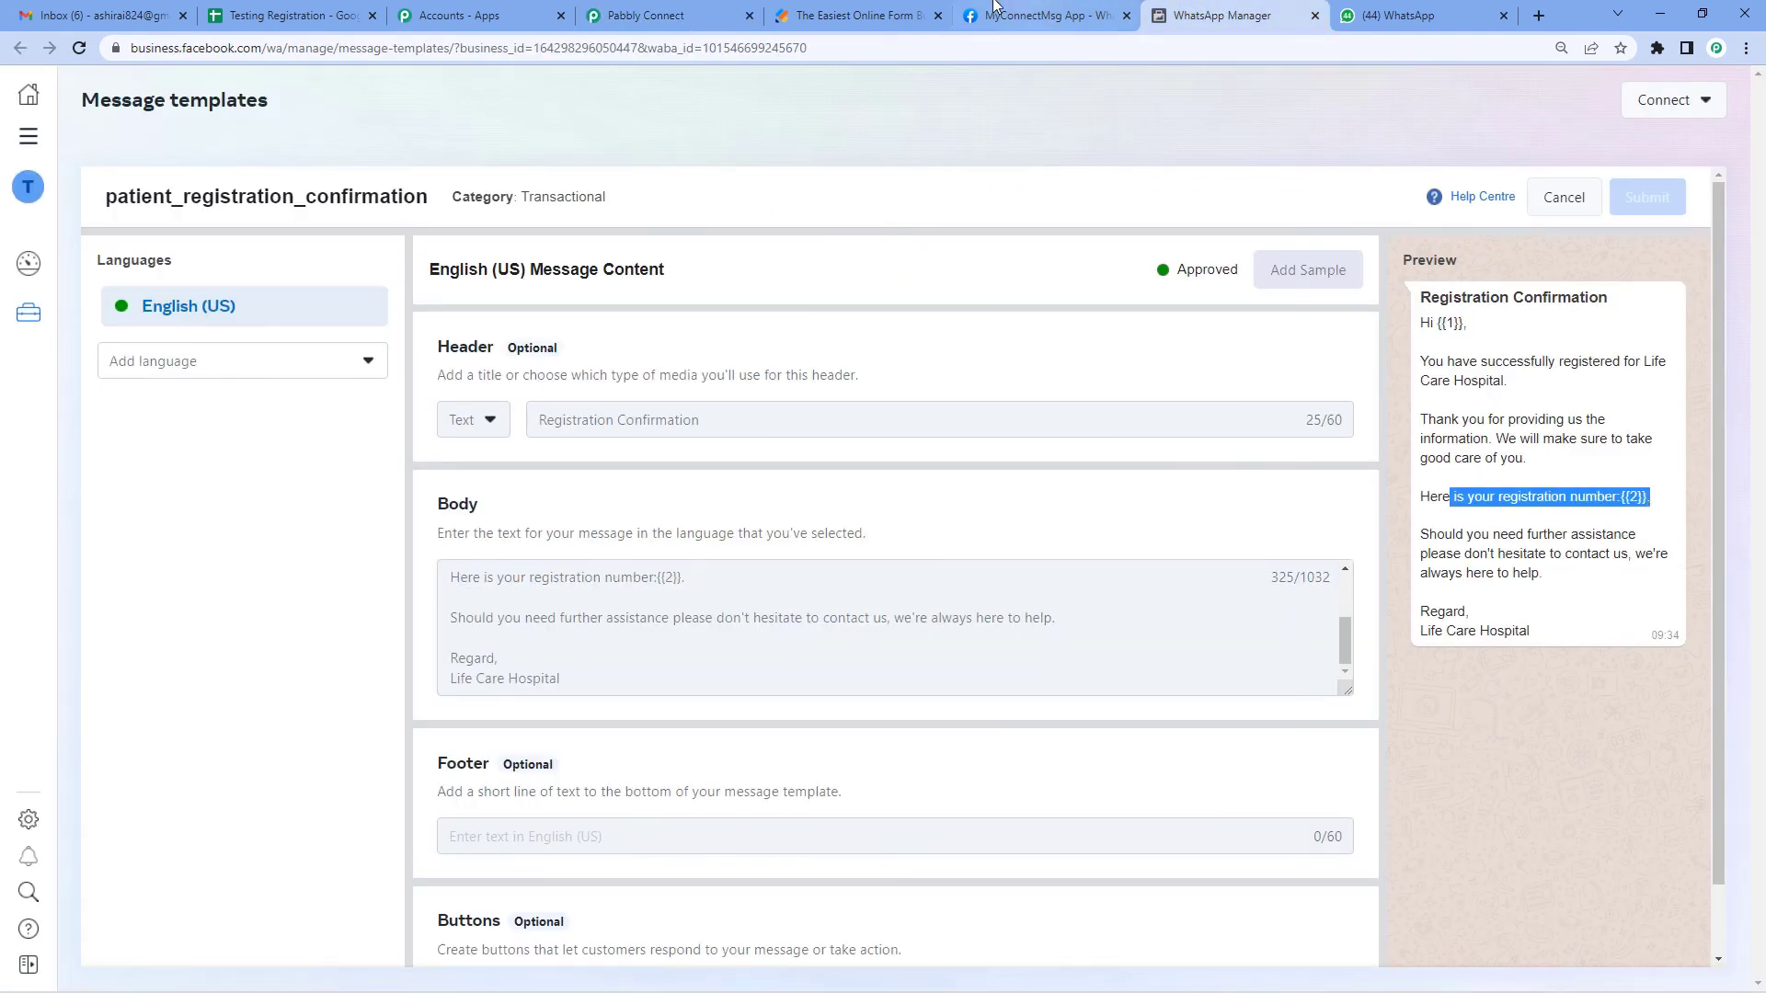
pyautogui.click(686, 12)
pyautogui.click(580, 437)
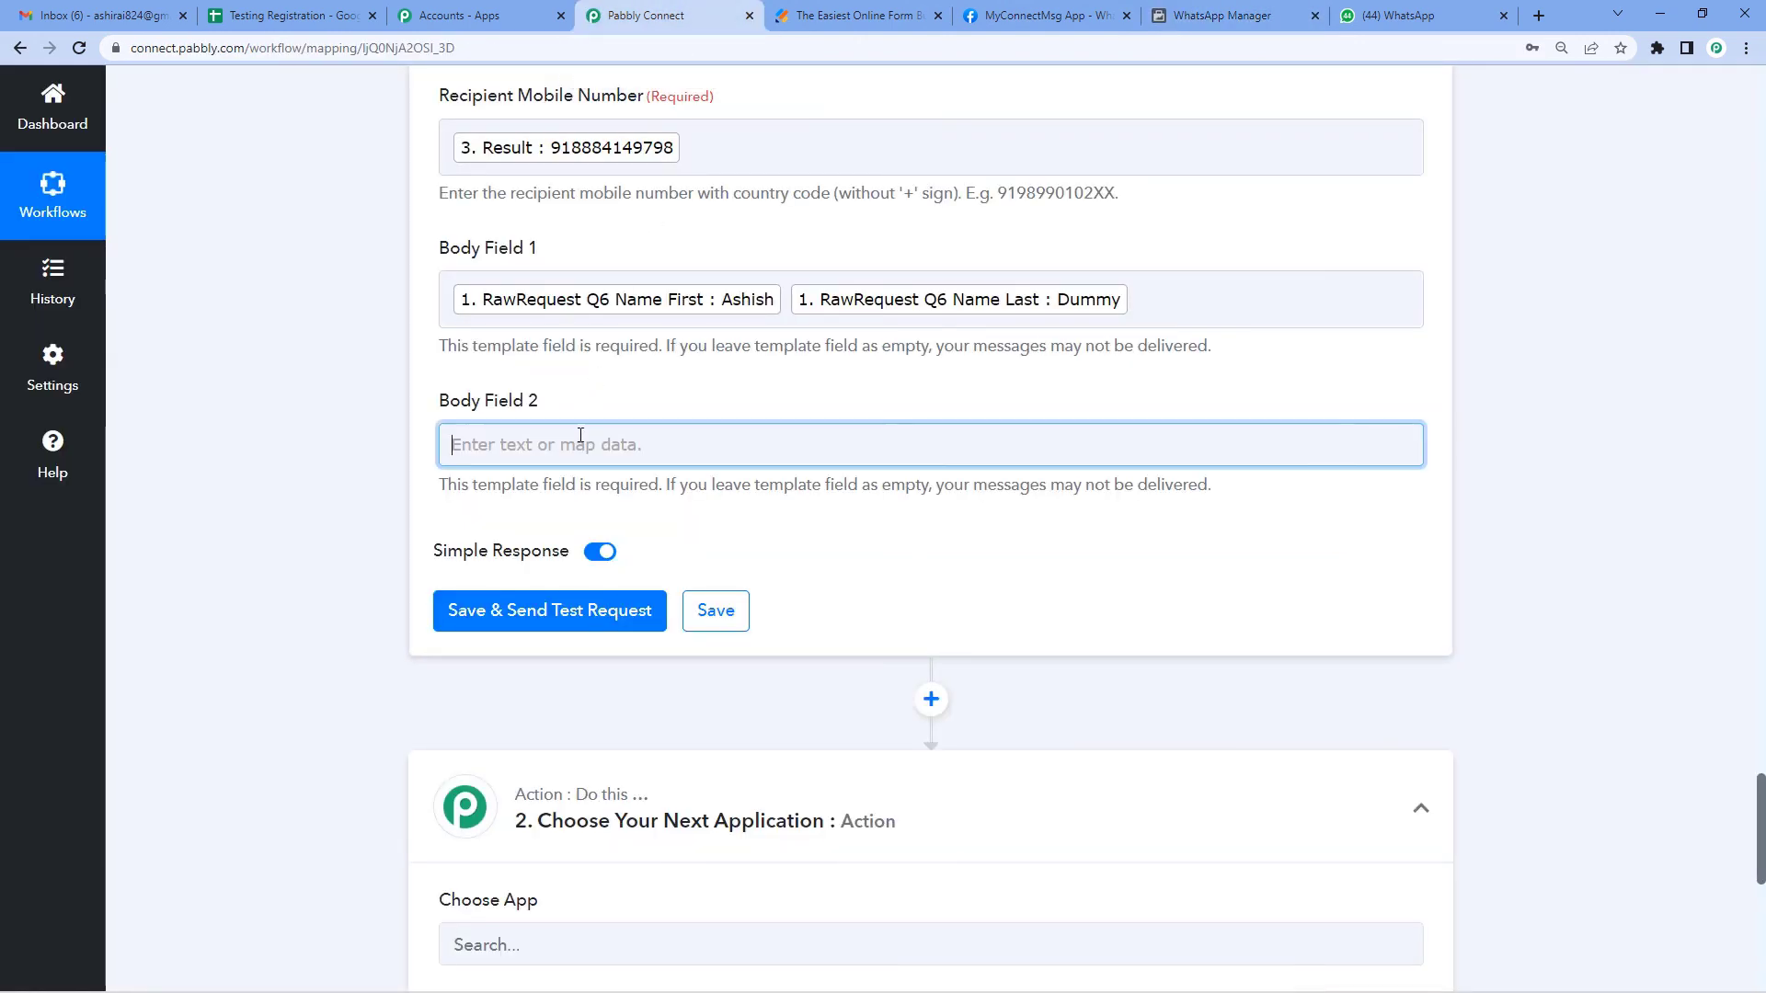
pyautogui.scroll(1, 698, 567)
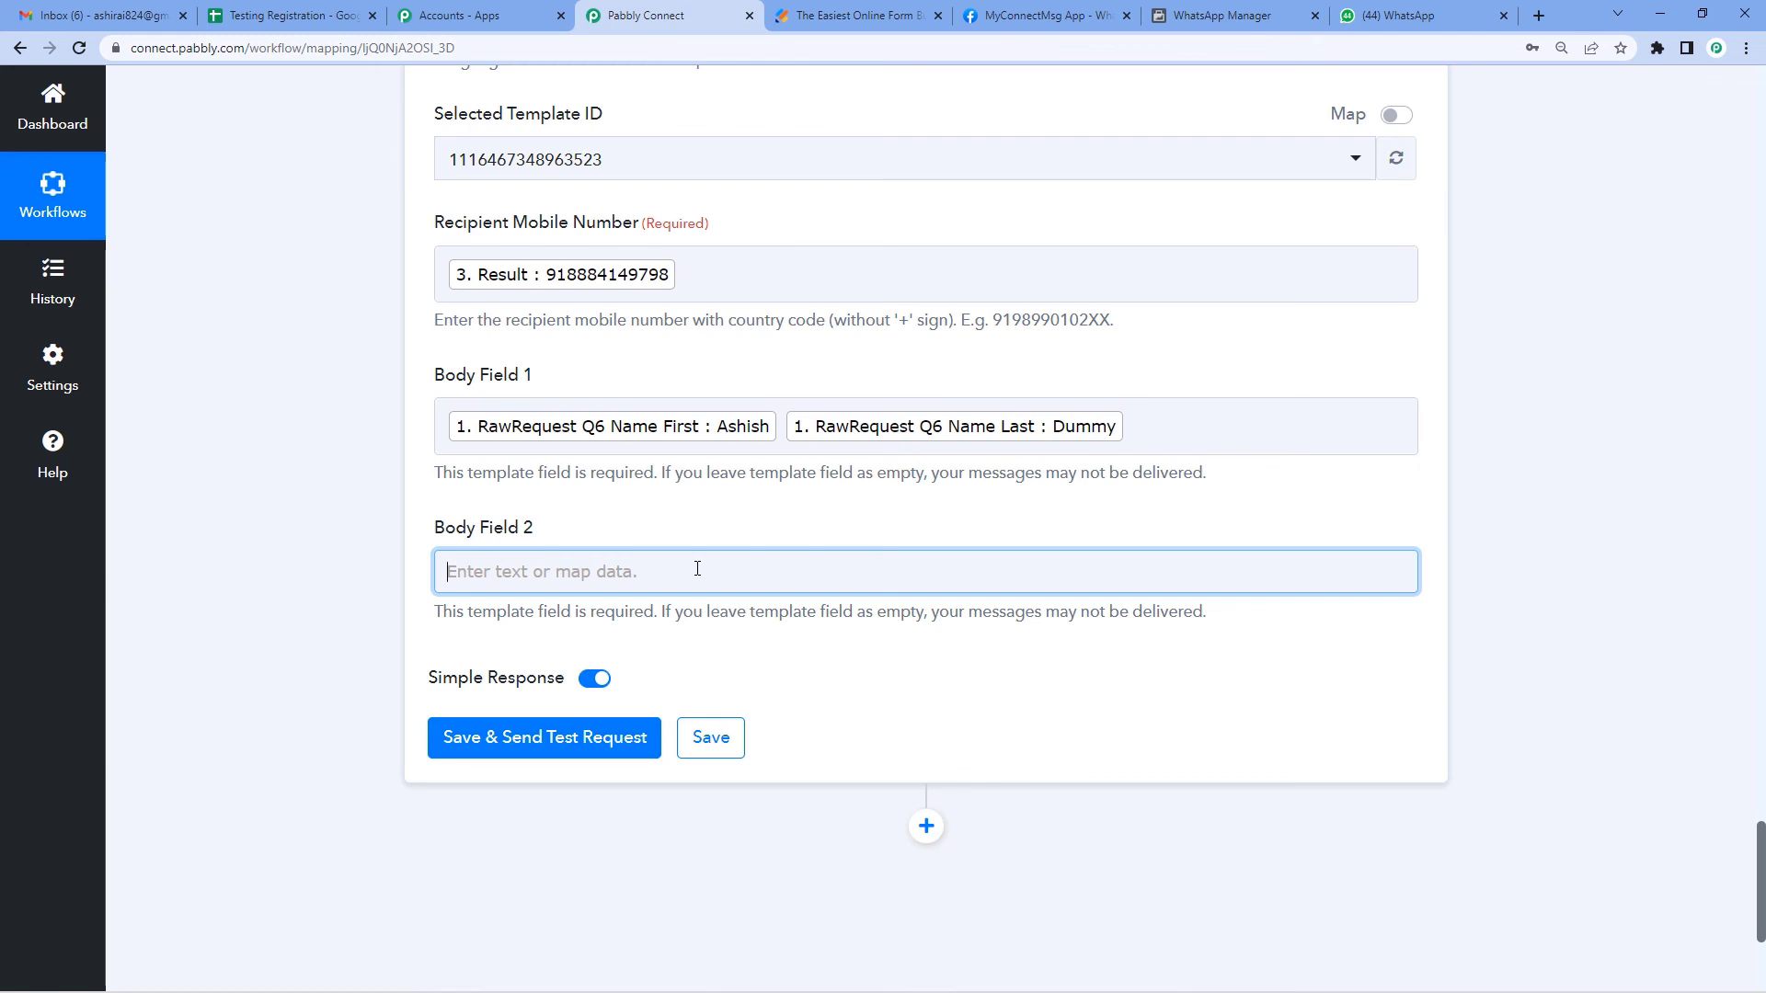
pyautogui.click(697, 569)
pyautogui.hotkey('ctrl', 'v')
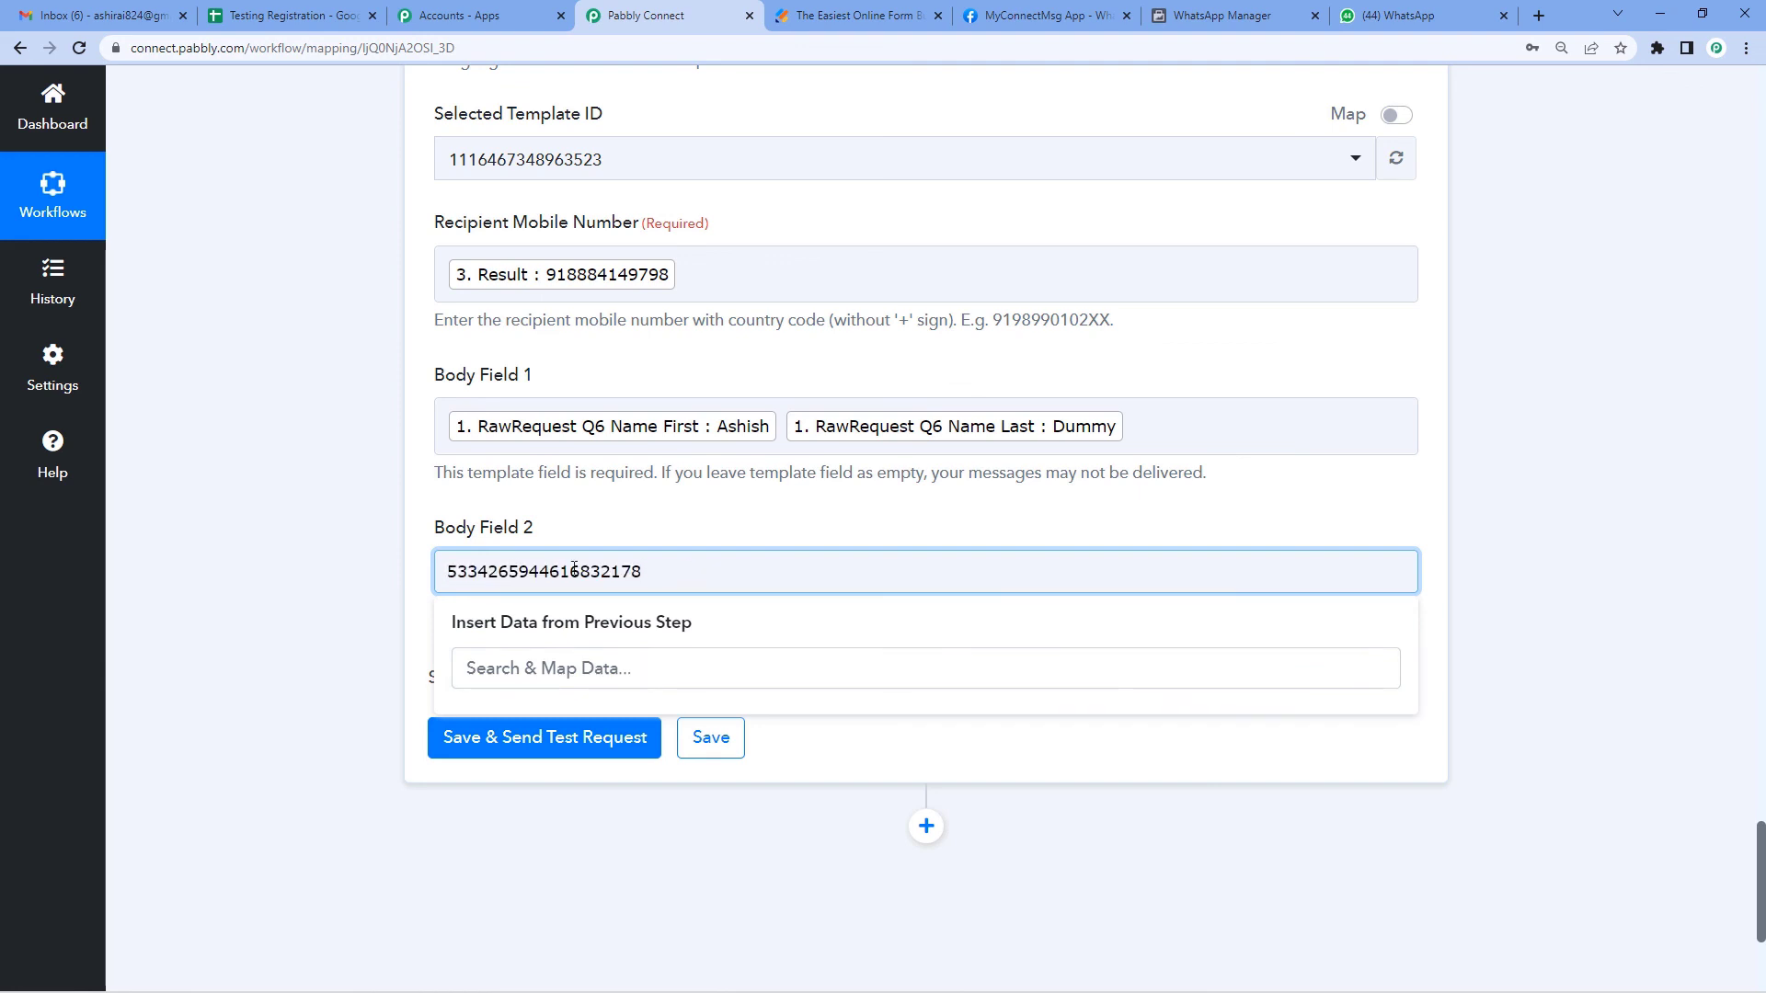
pyautogui.click(261, 580)
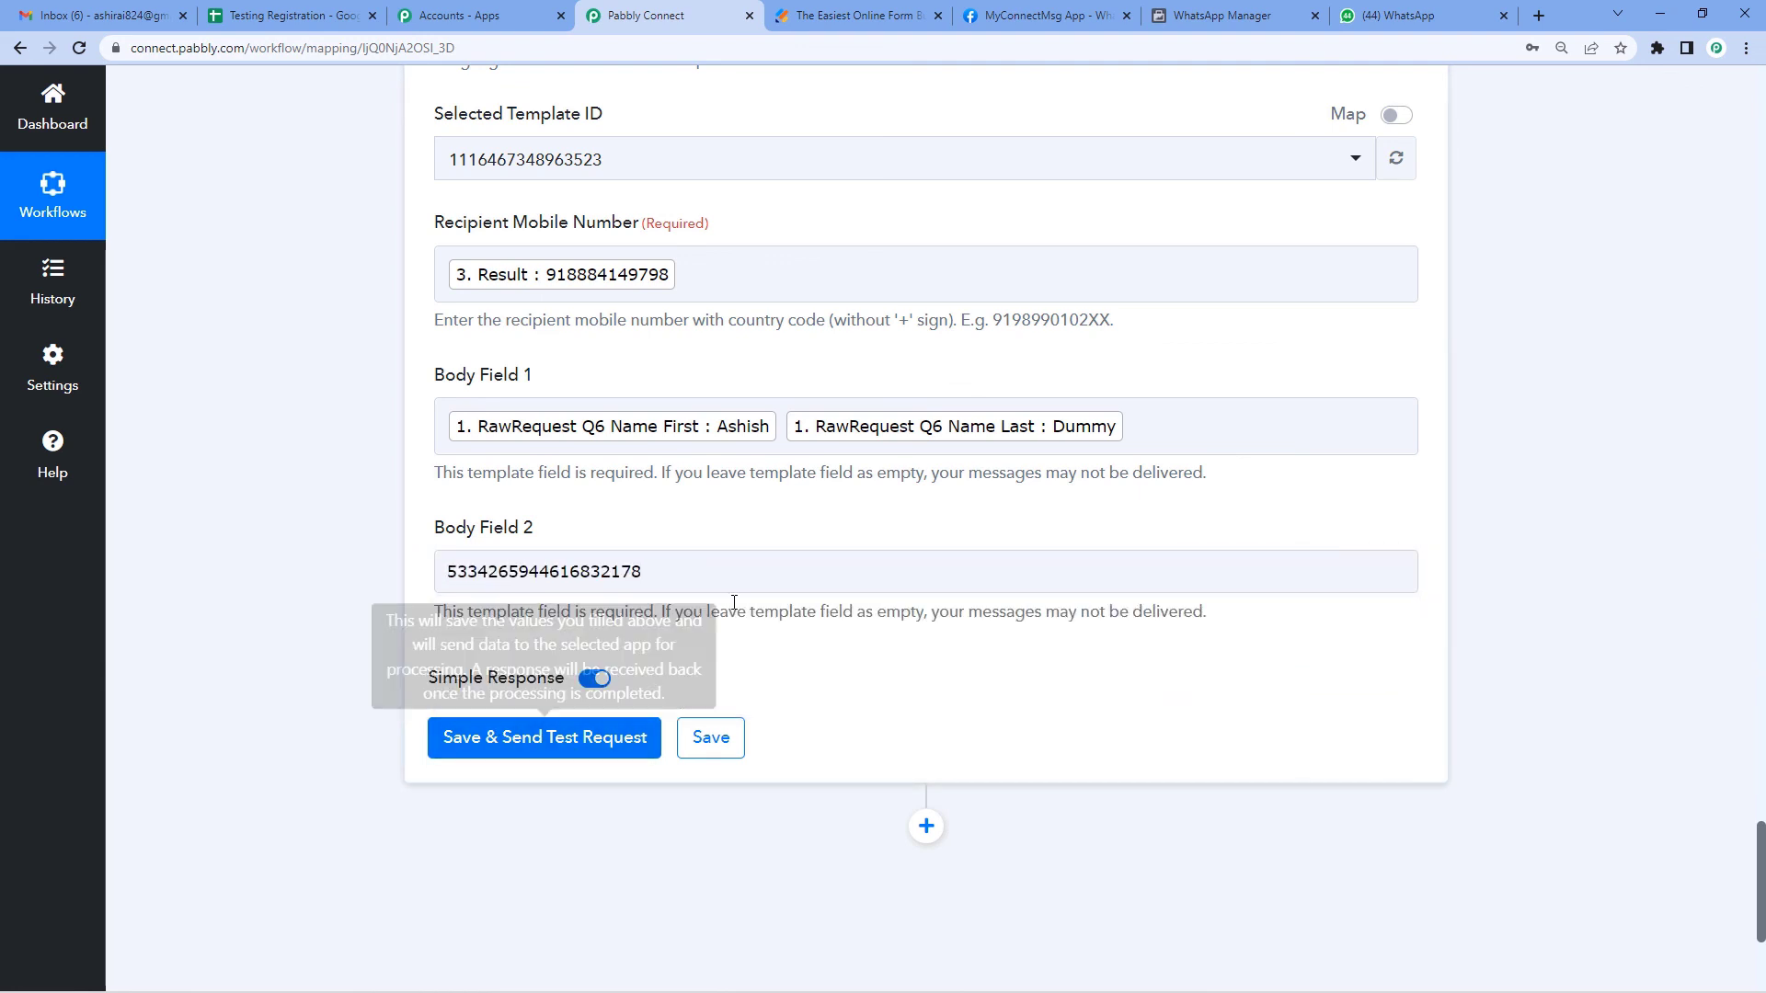
# Step: Save the WhatsApp Cloud API action, send a test request and review the response received
pyautogui.scroll(4, 734, 602)
pyautogui.scroll(2, 734, 605)
pyautogui.scroll(-8, 727, 609)
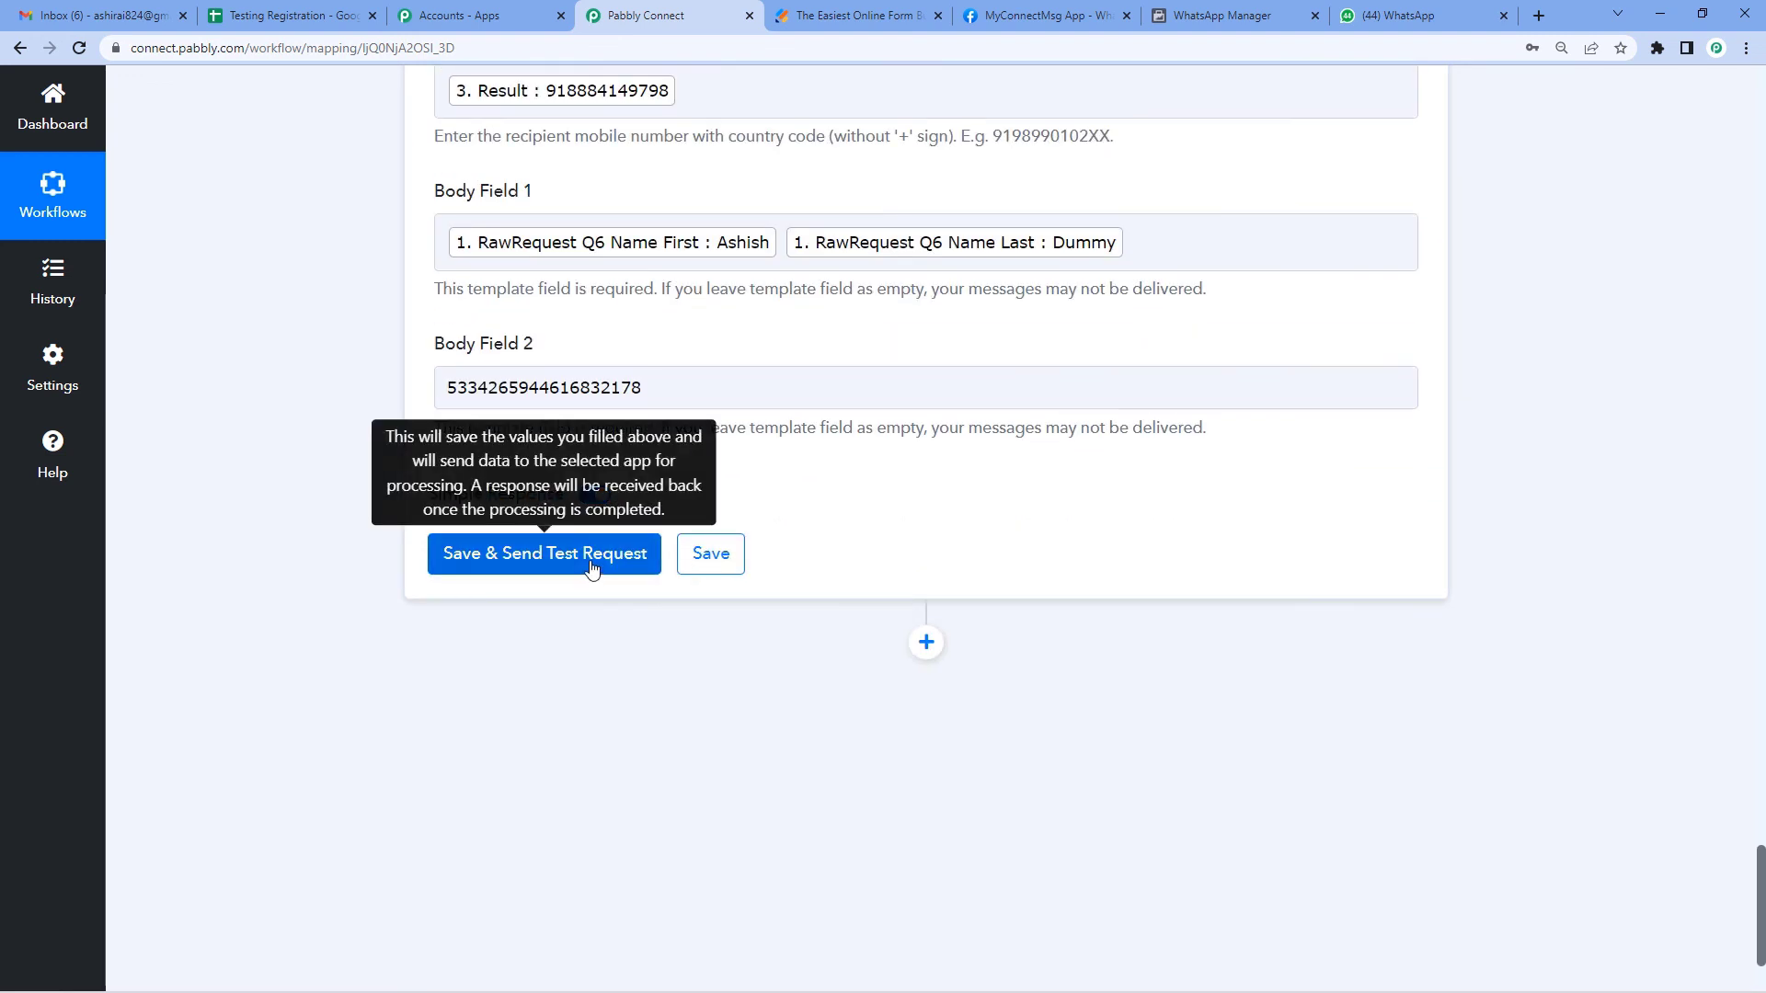
pyautogui.click(592, 570)
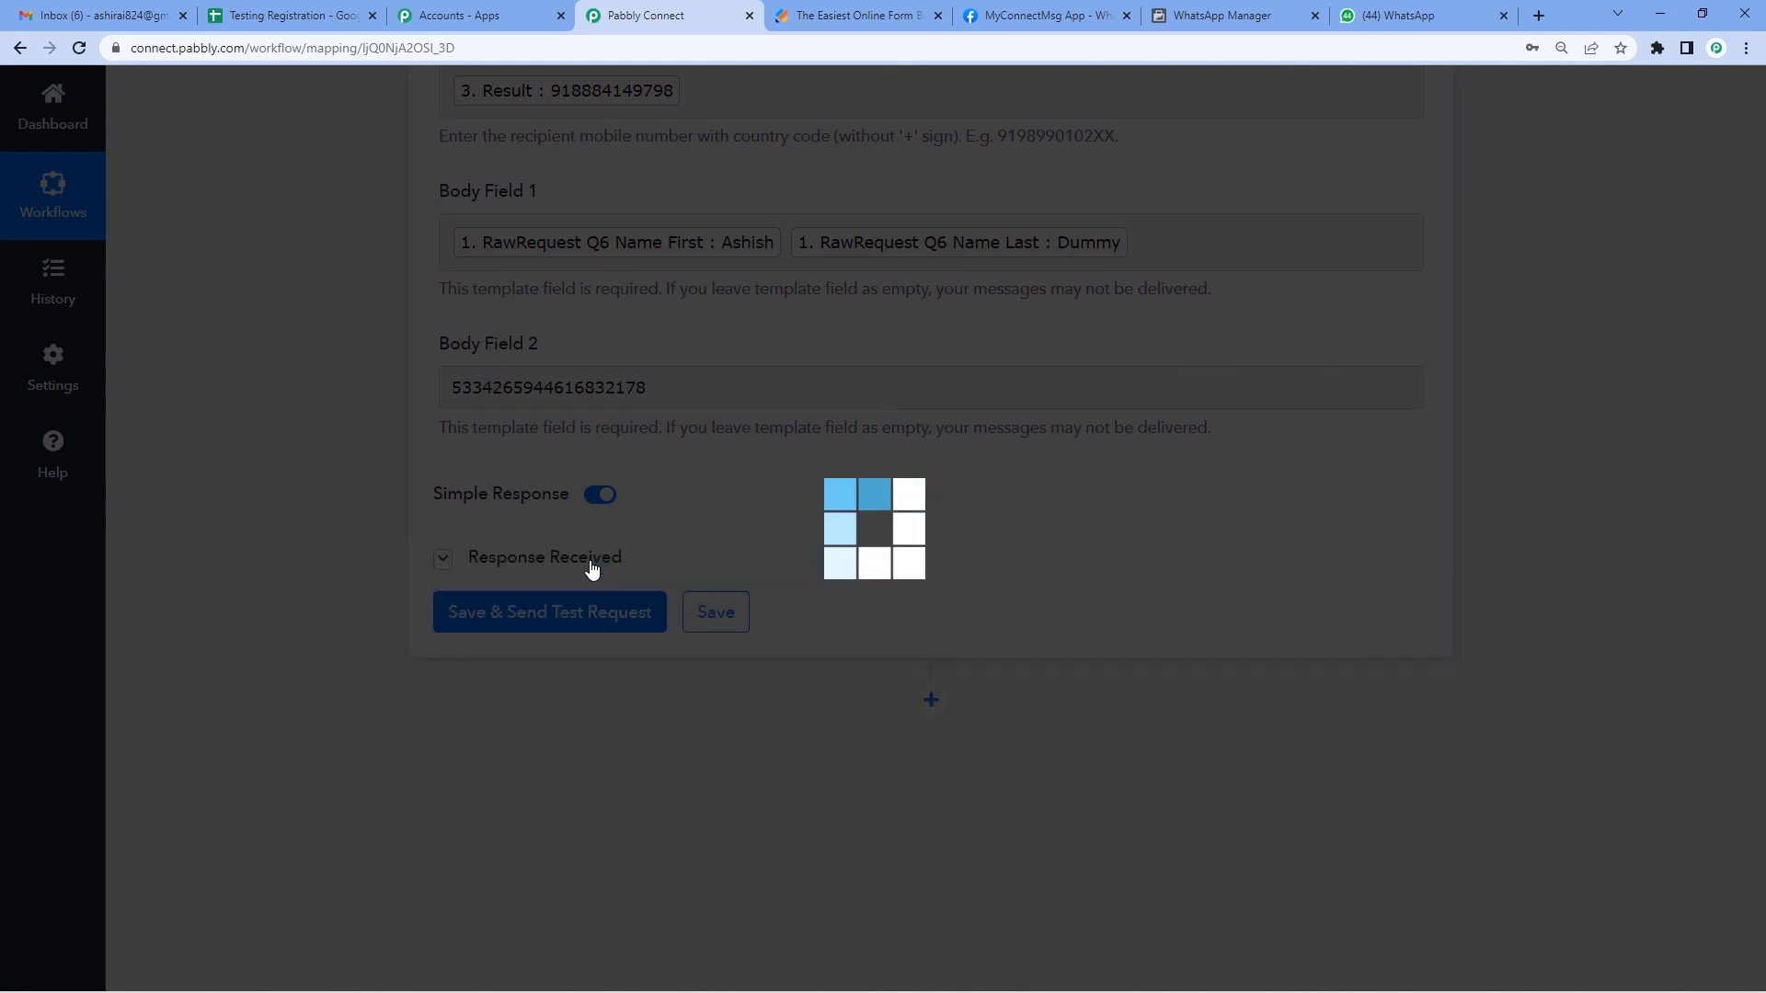
pyautogui.scroll(-3, 1054, 659)
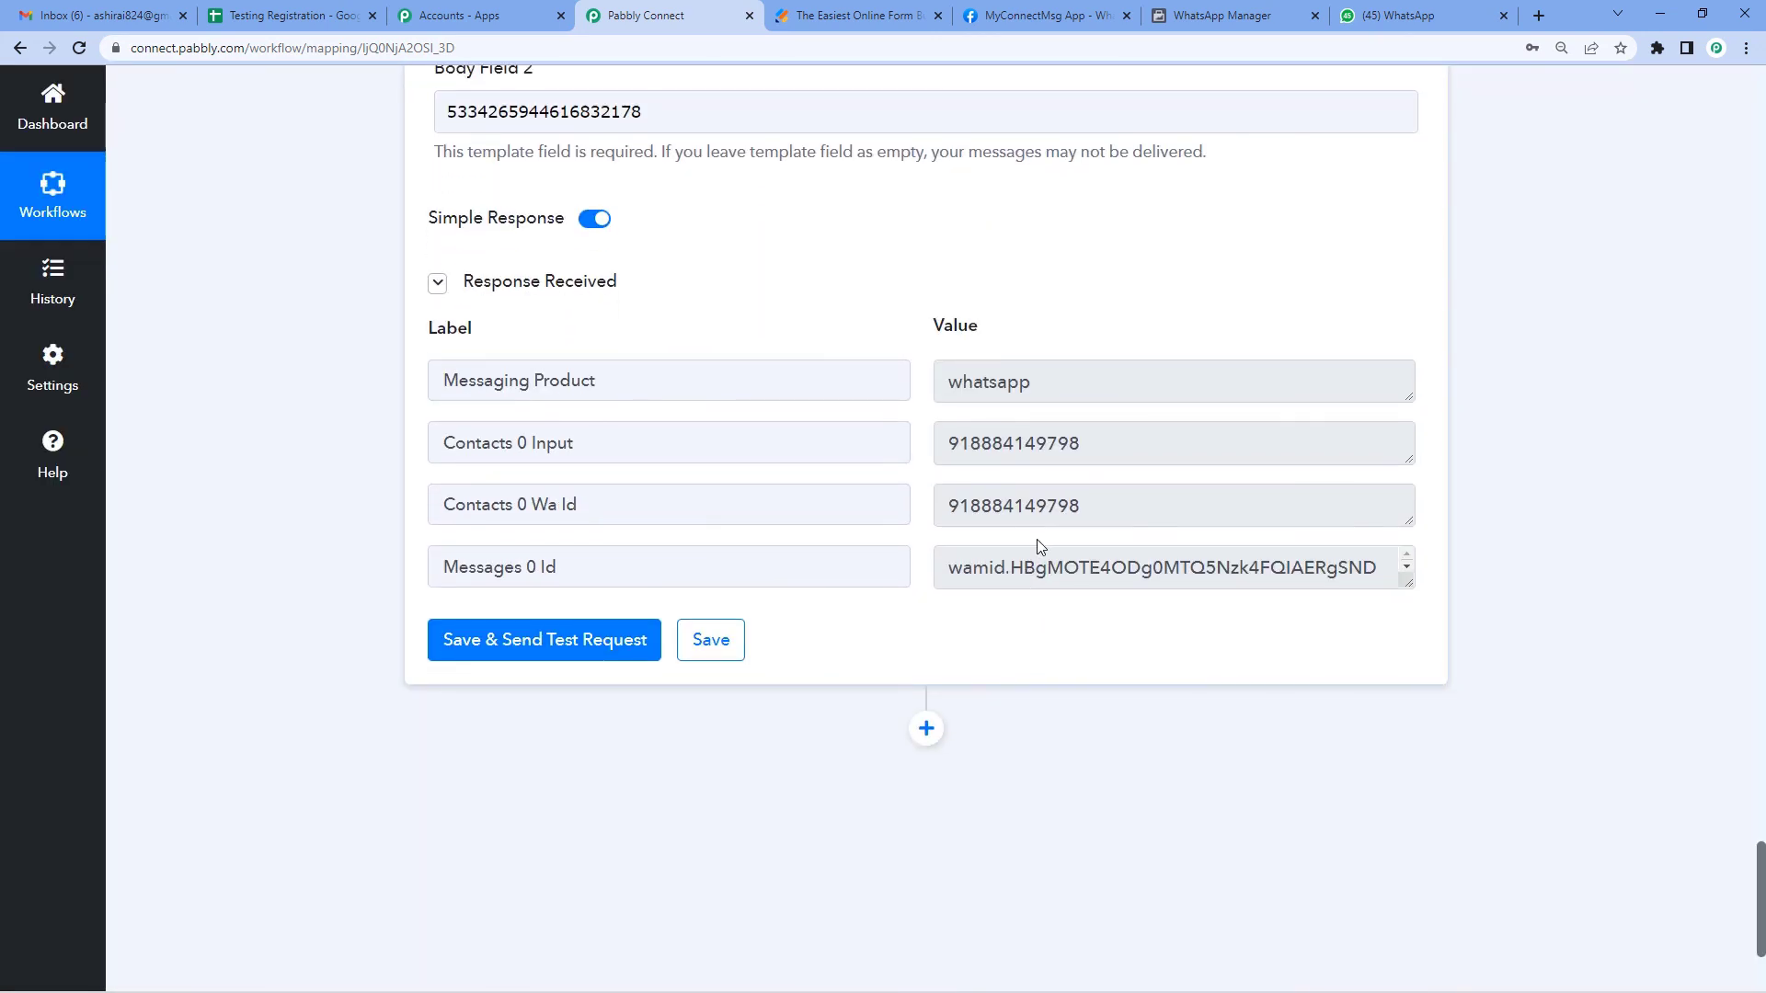
pyautogui.scroll(2, 1040, 538)
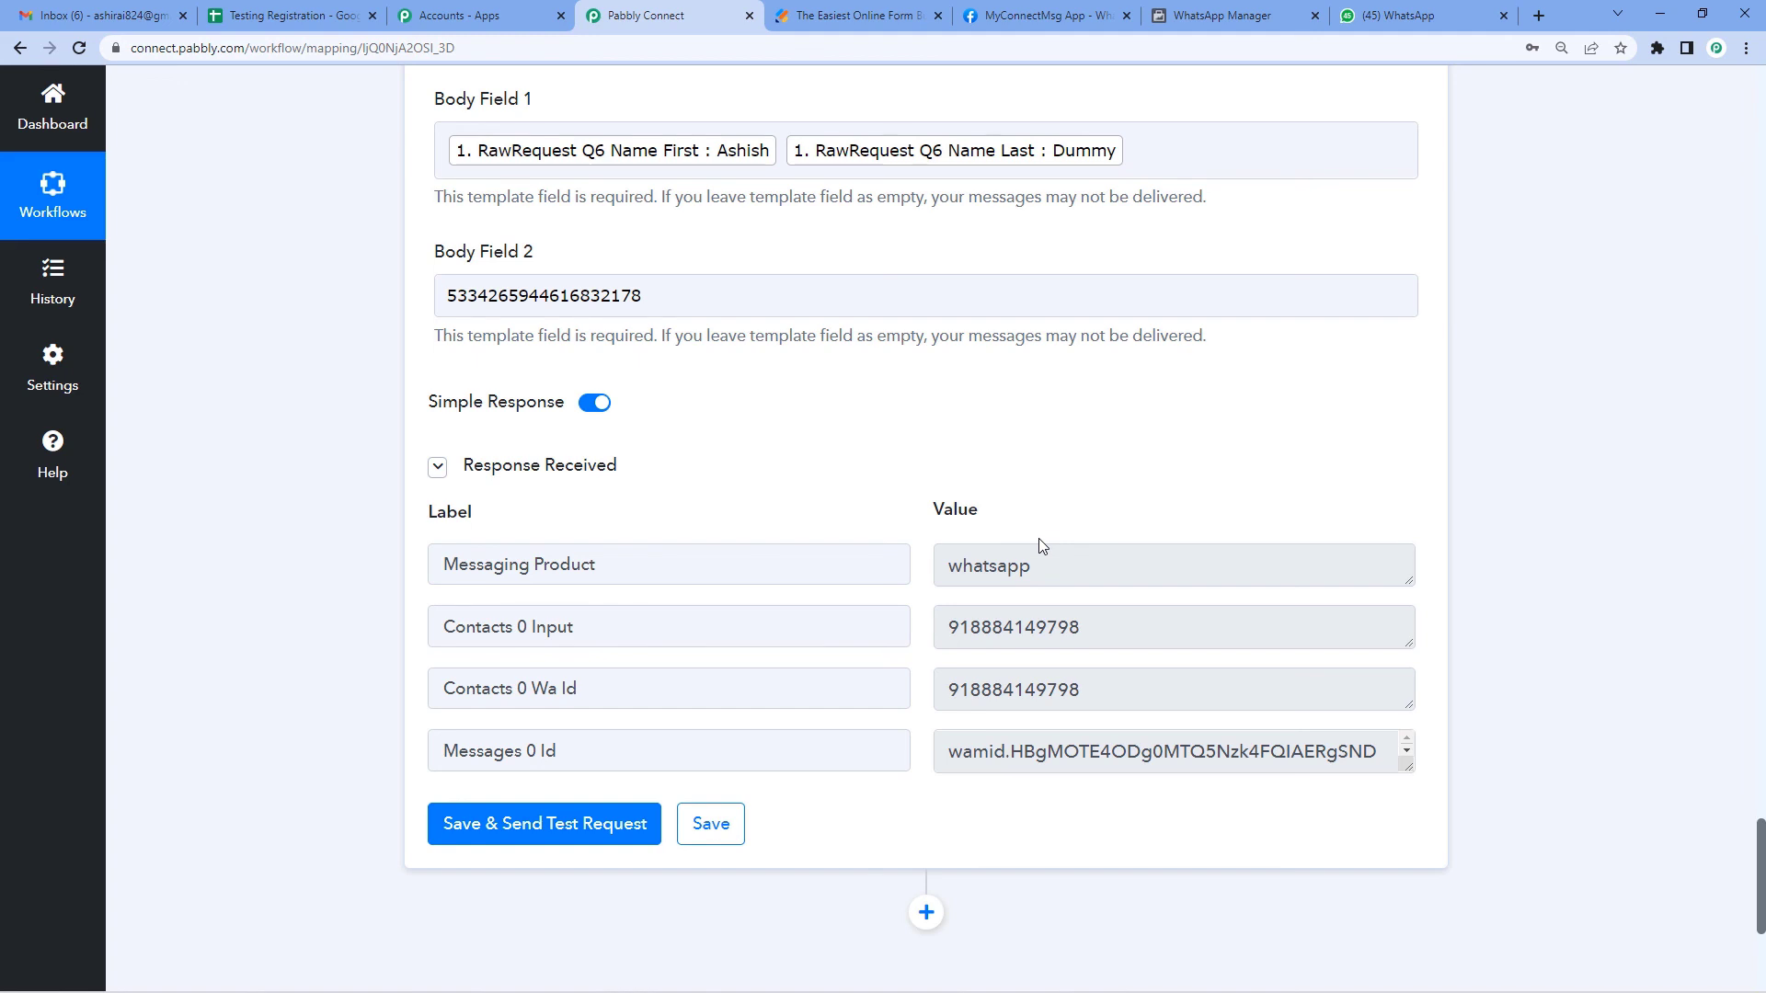
# Step: Read the Registration Confirmation message from Pabbly in WhatsApp Web, checking its name and registration number, and return to the Pabbly Connect workflow
pyautogui.click(1405, 10)
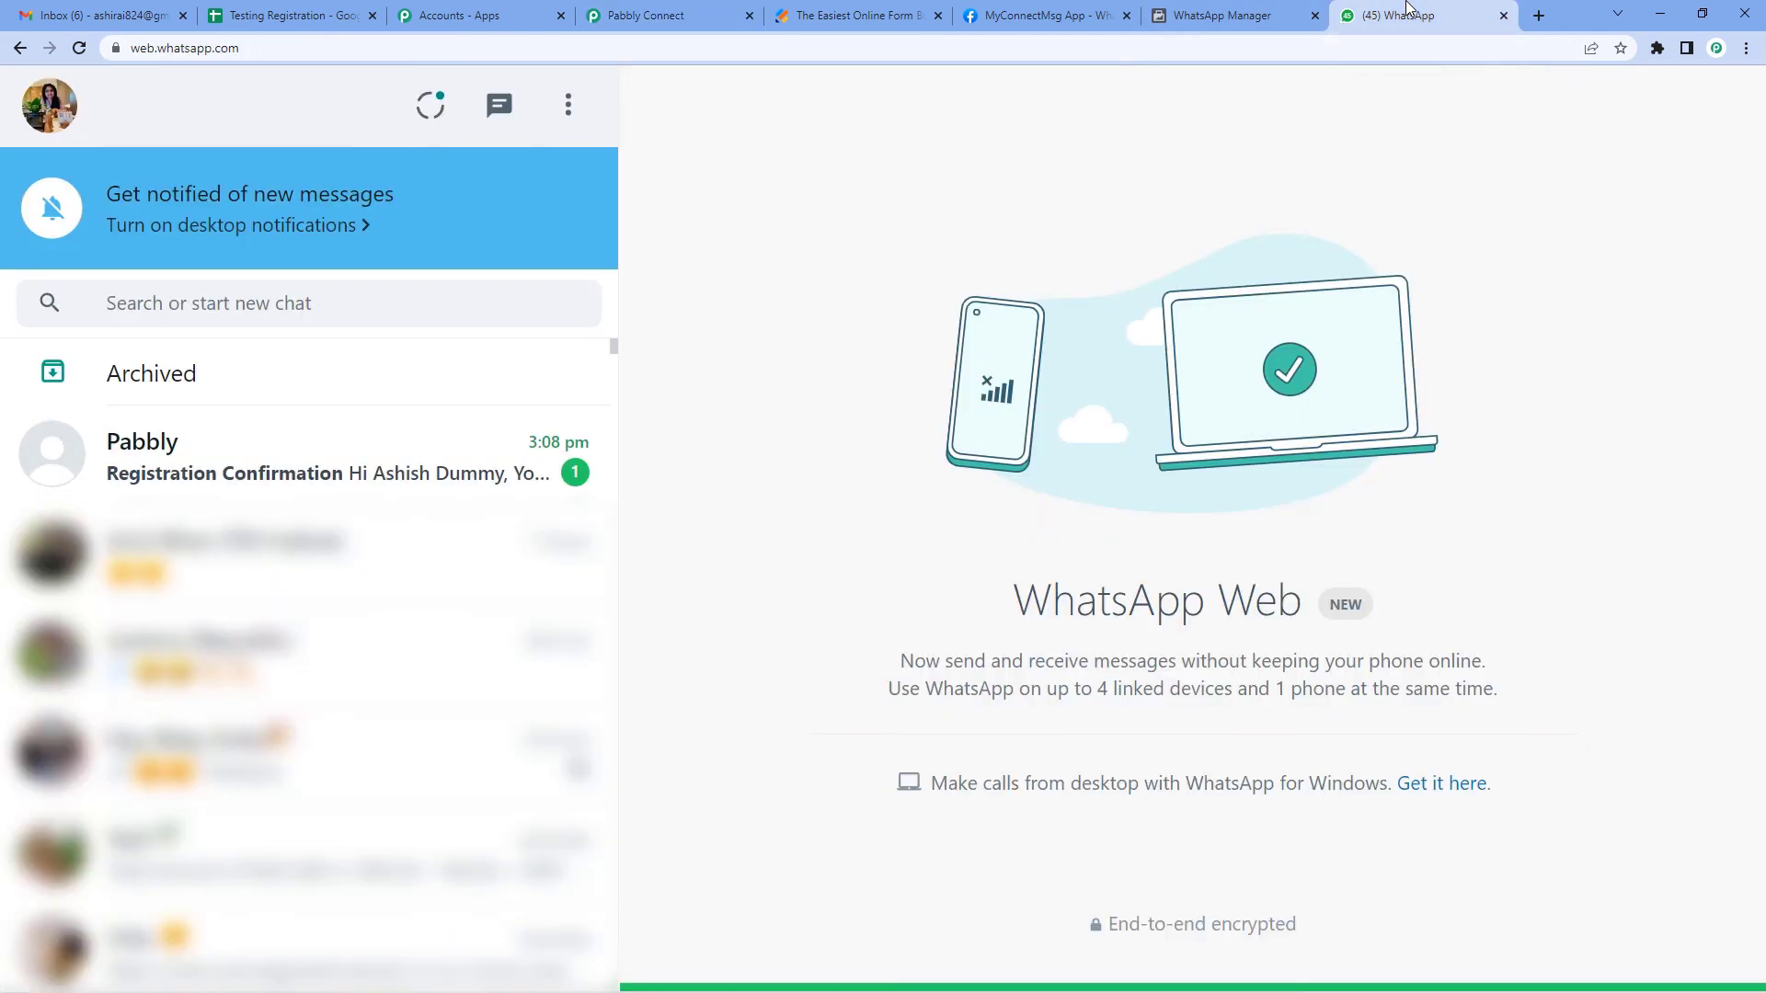
pyautogui.click(358, 450)
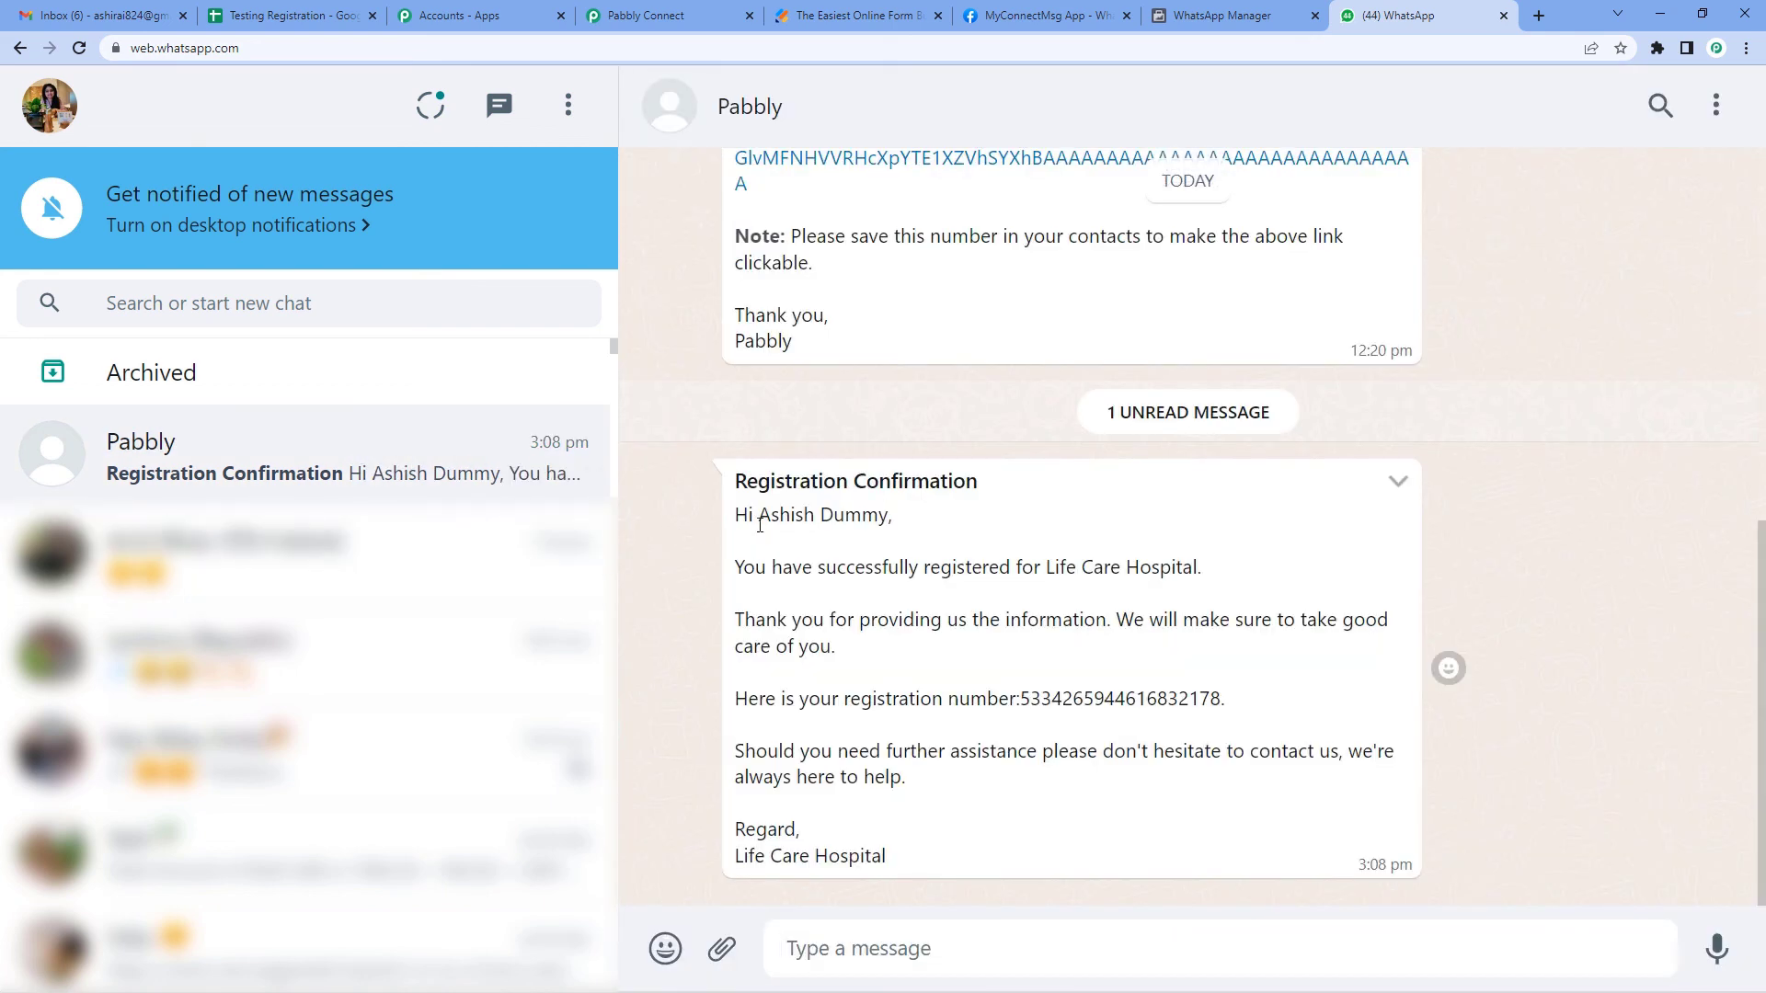
pyautogui.moveTo(890, 516); pyautogui.dragTo(1200, 574)
pyautogui.click(742, 572)
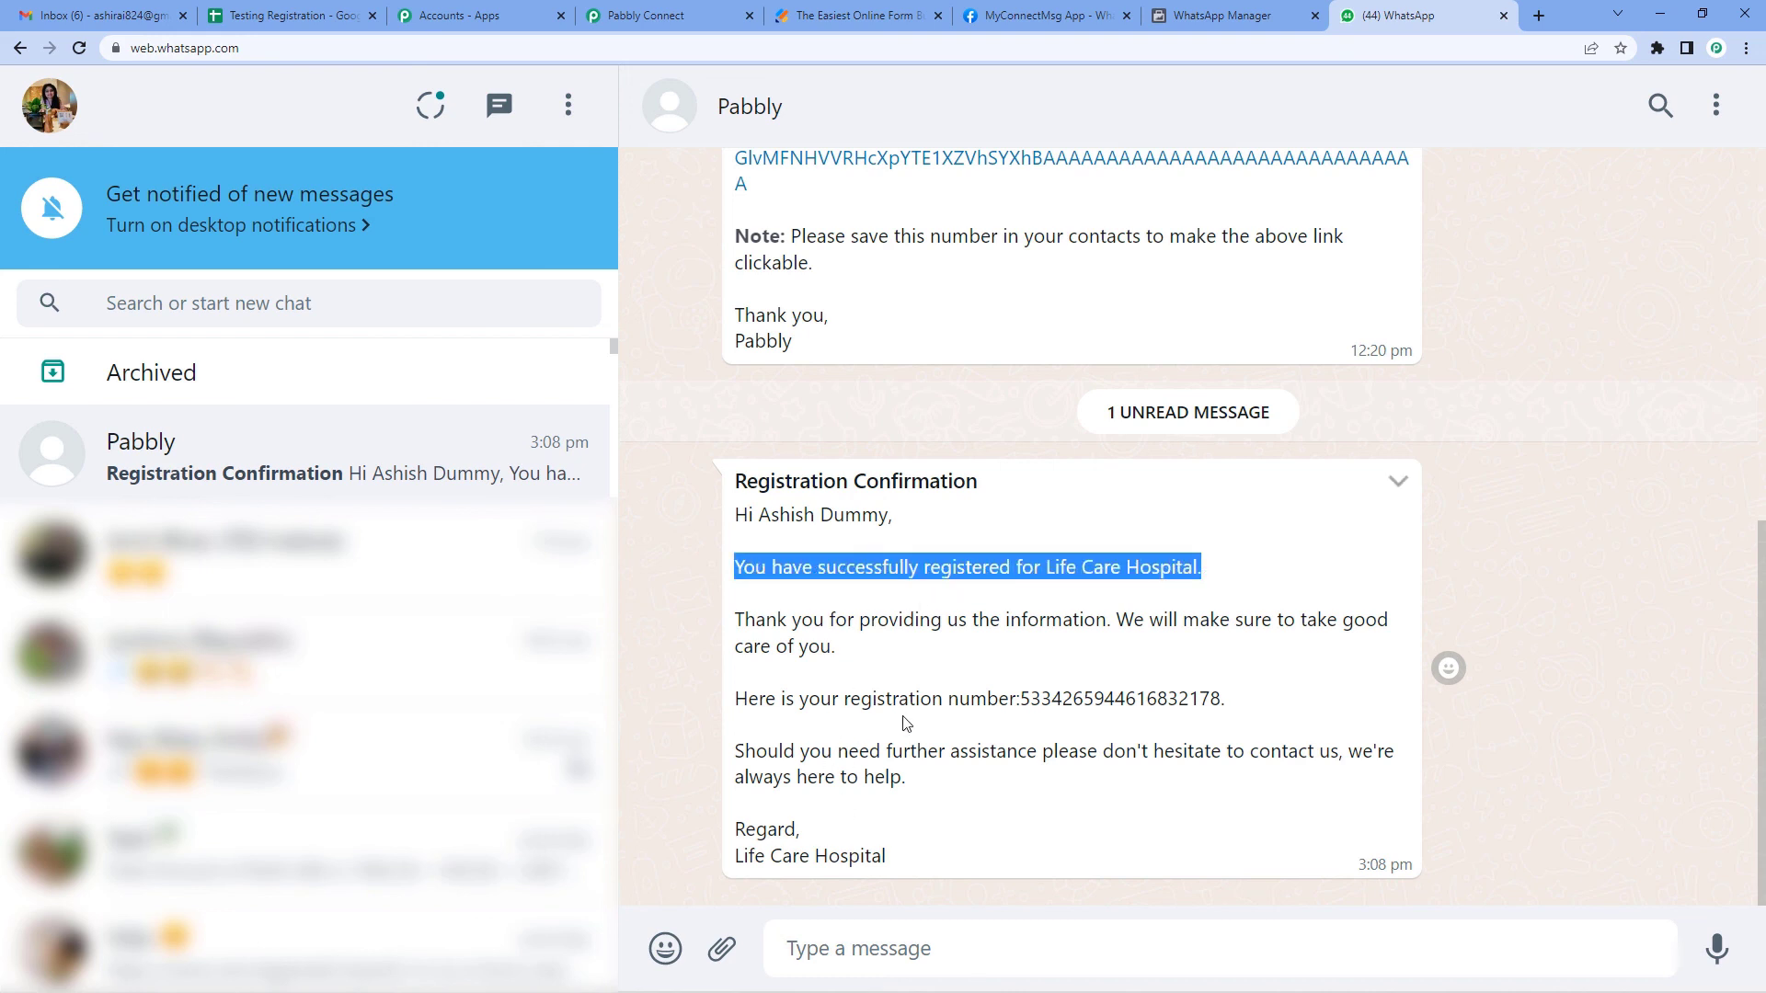
pyautogui.moveTo(1022, 699); pyautogui.dragTo(1237, 708)
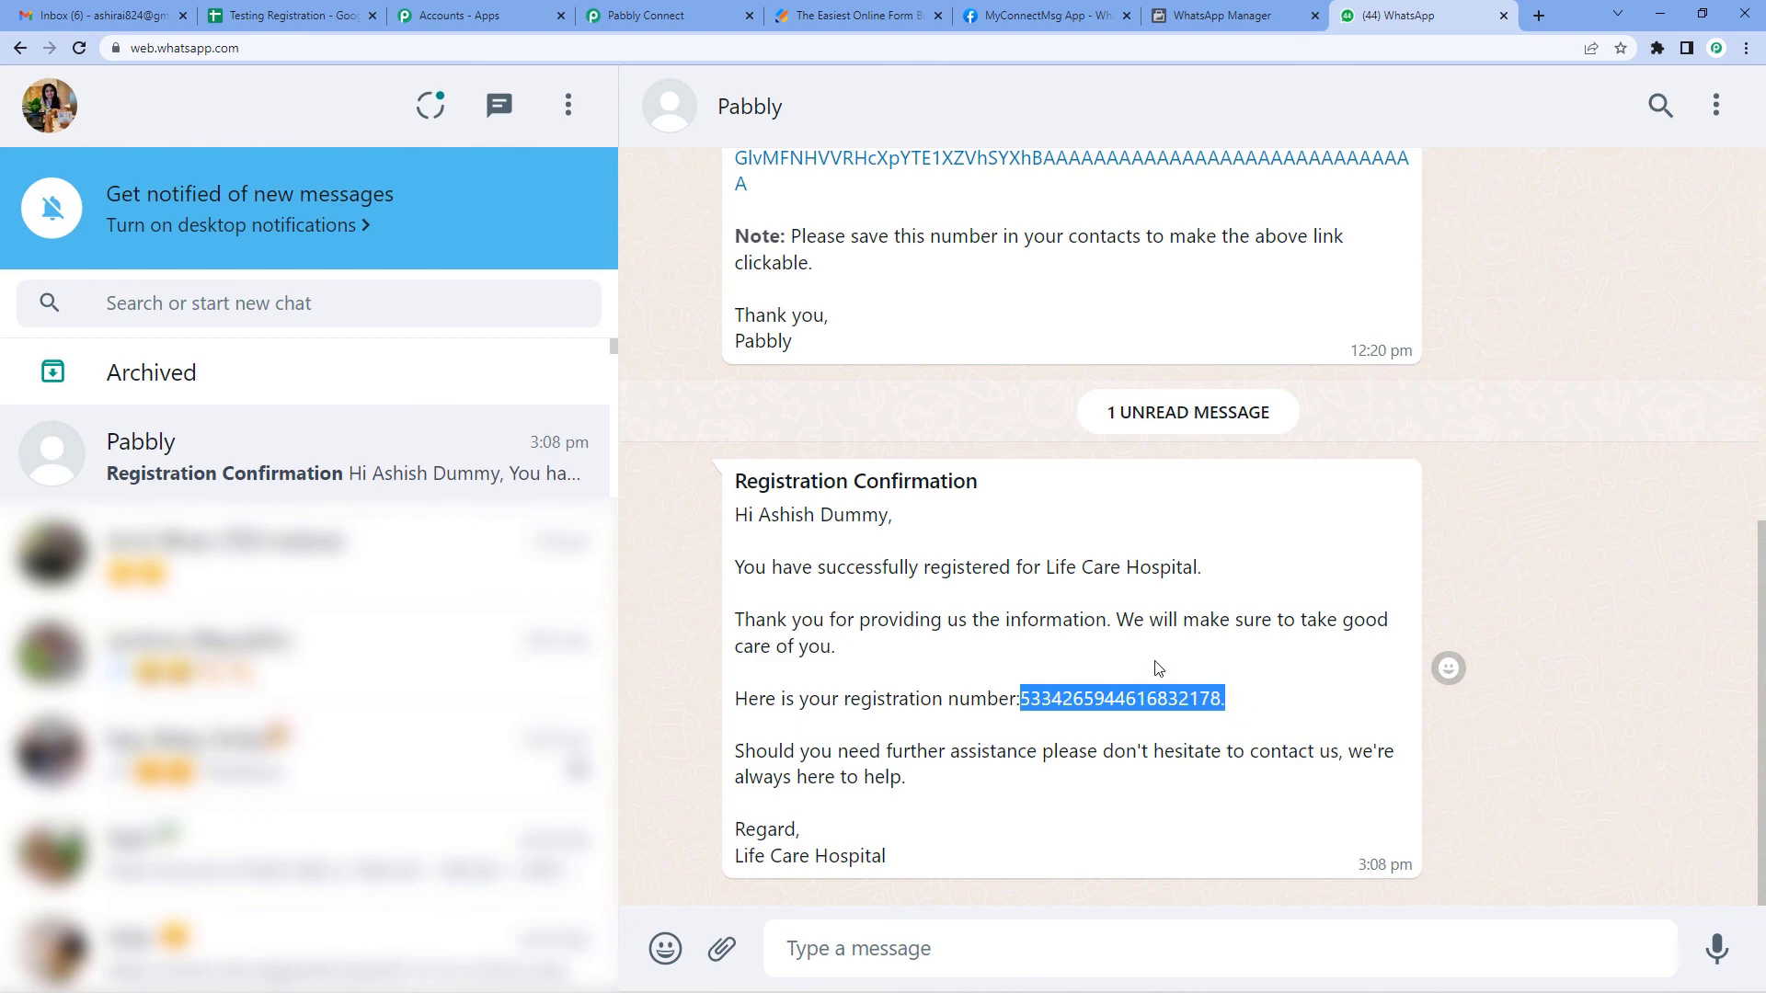
pyautogui.click(473, 7)
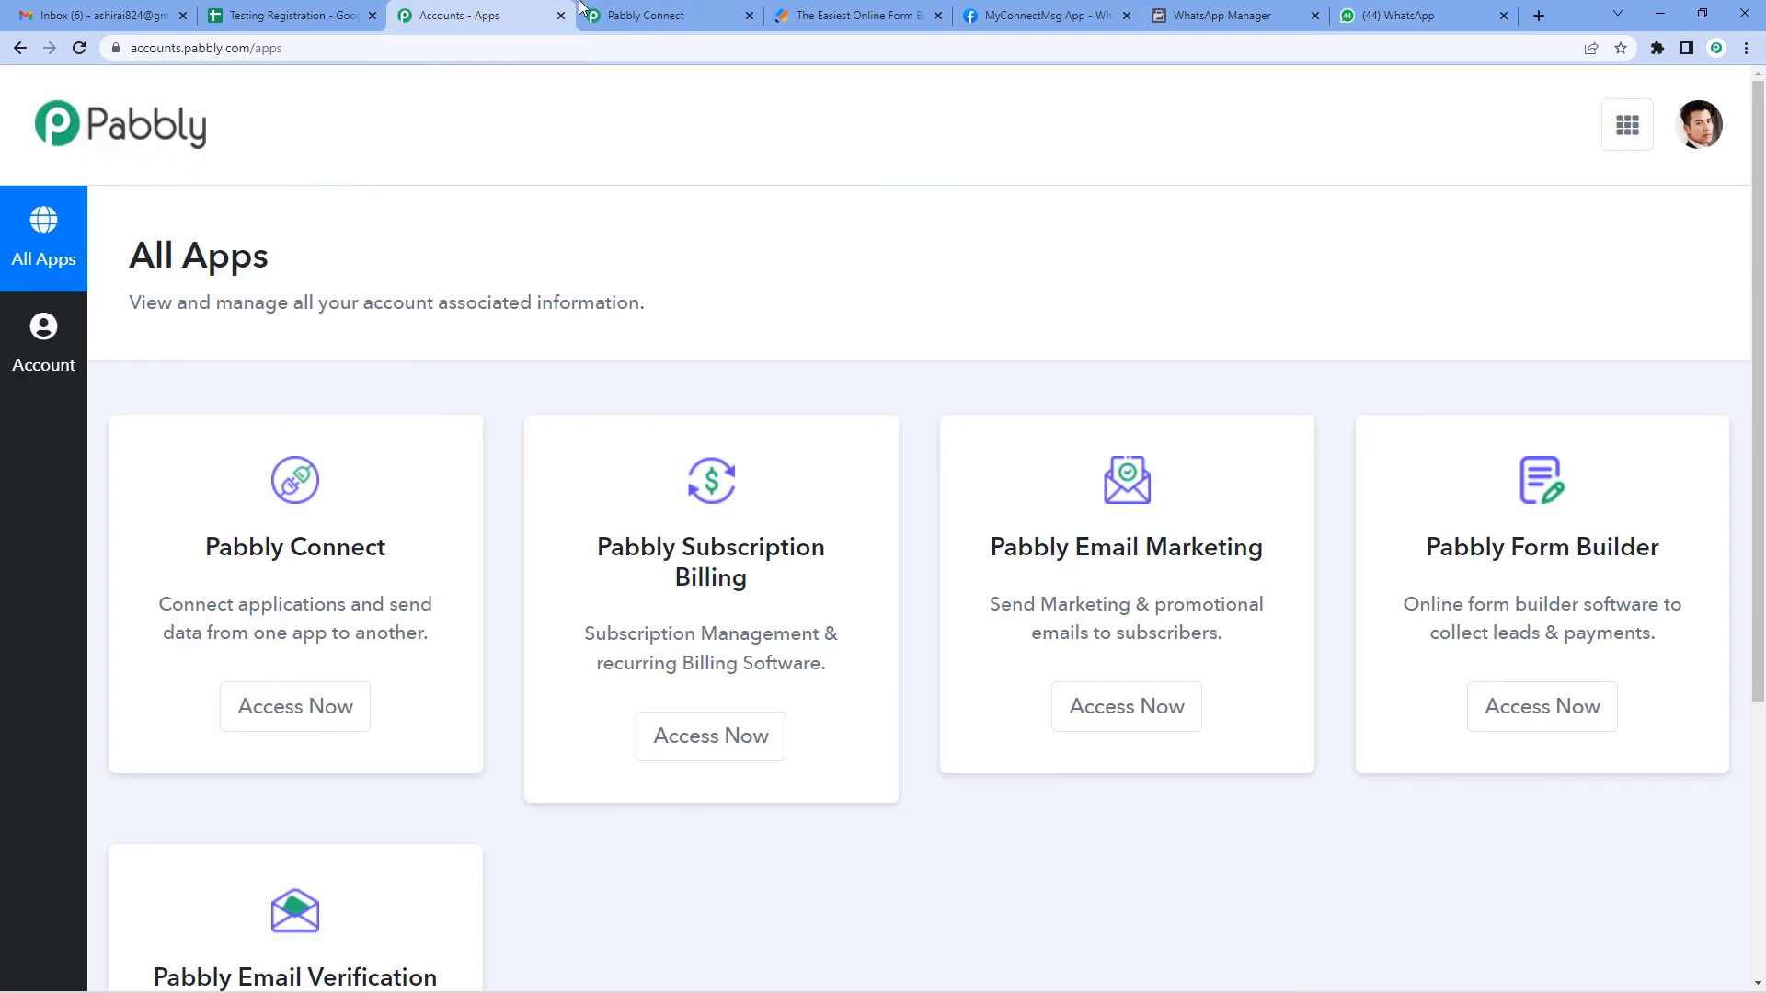
pyautogui.click(635, 15)
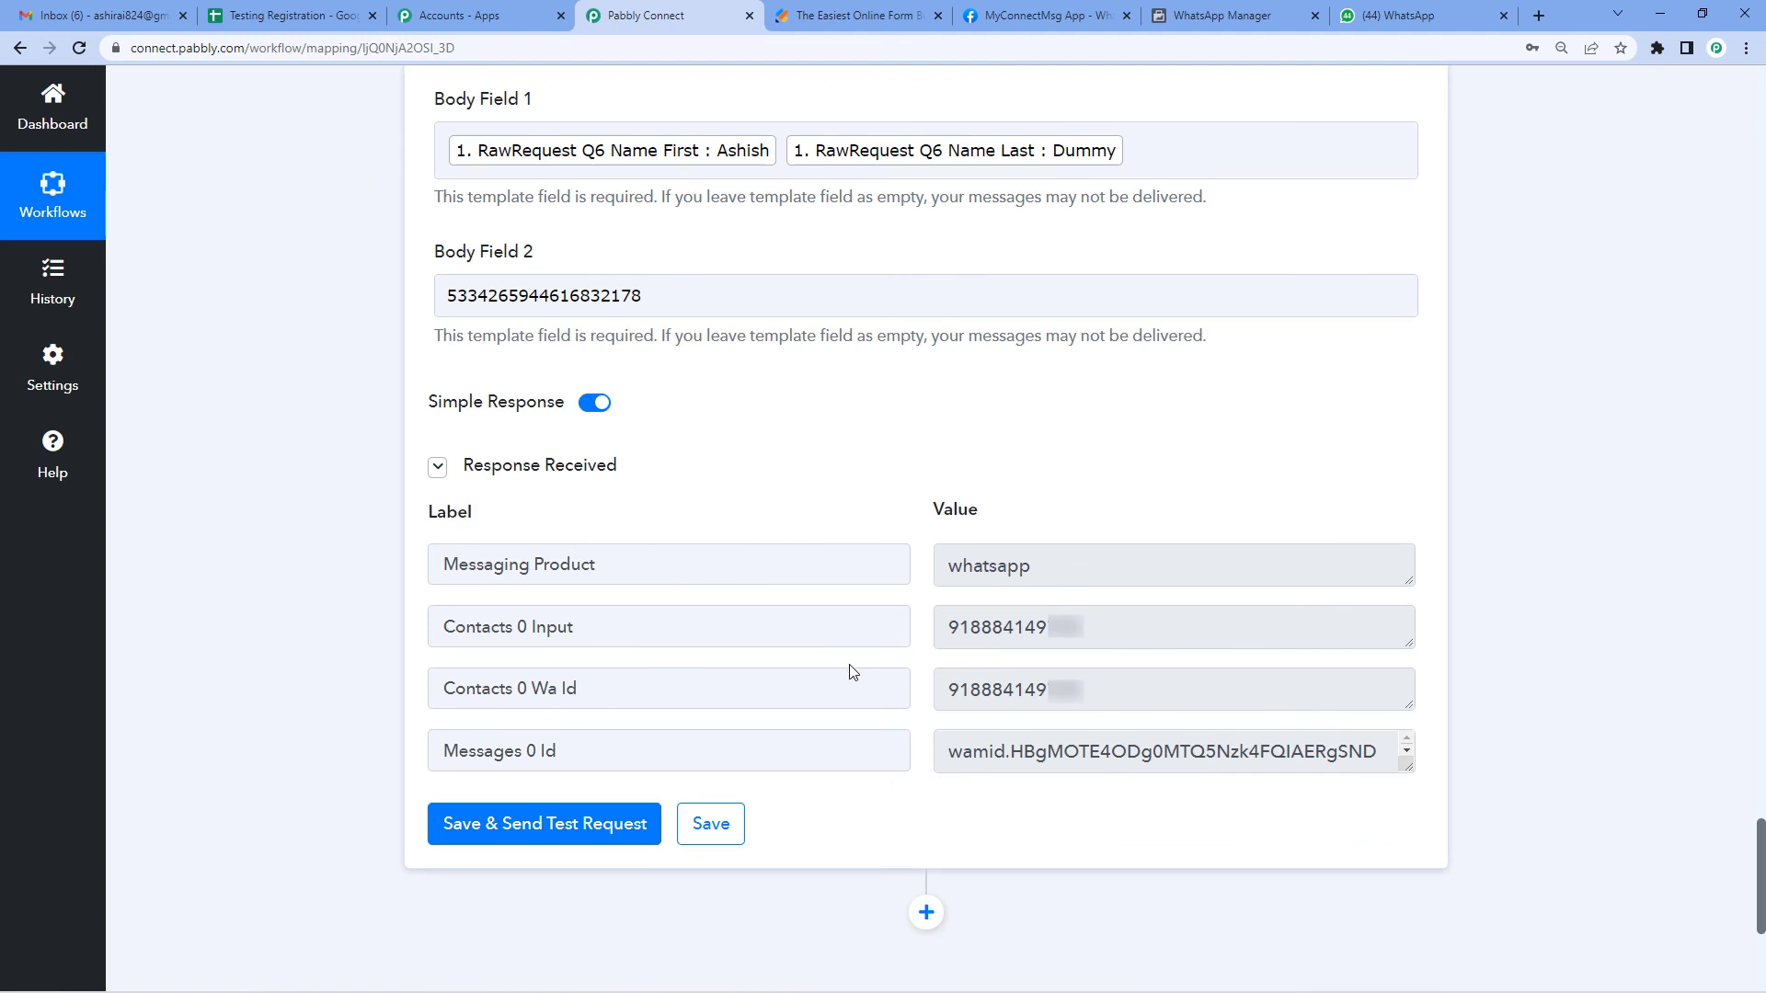